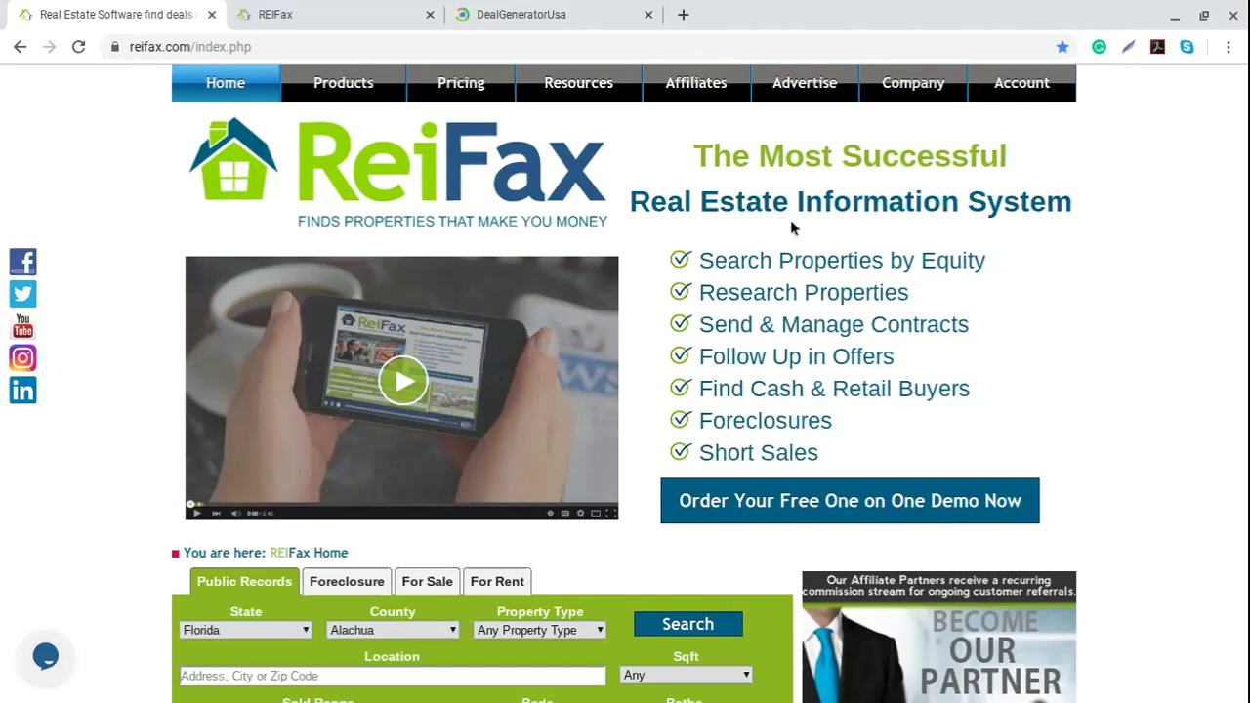
Step: Switch to the REIFax Control Panel and launch the DealGeneratorUsa site
click(268, 8)
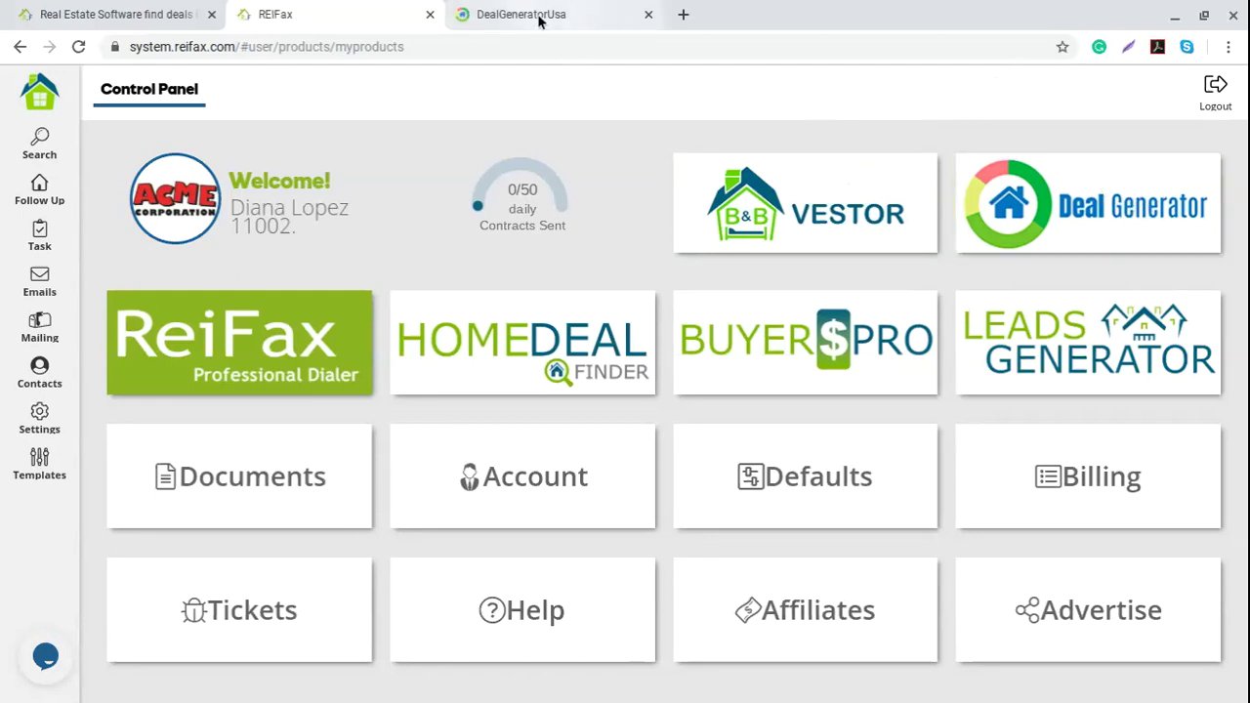
click(574, 15)
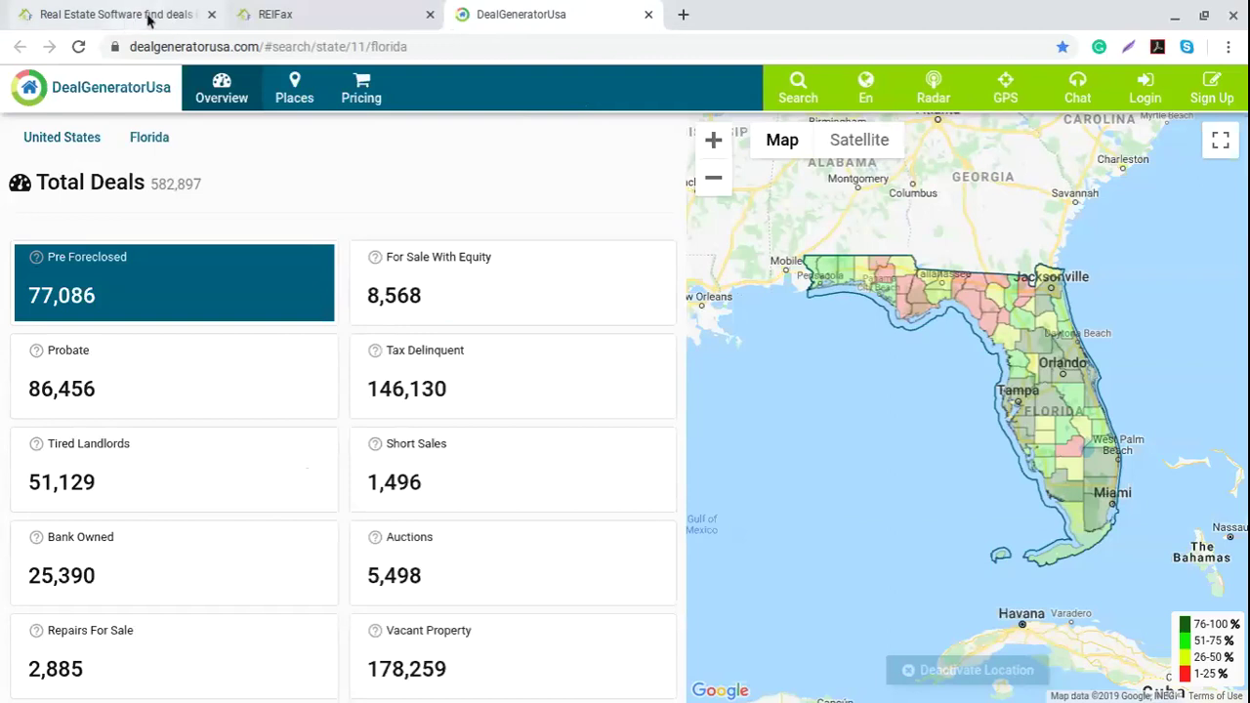
Step: Open the login form and enter the account e-mail, correcting the mistyped @ sign
click(1144, 90)
click(552, 343)
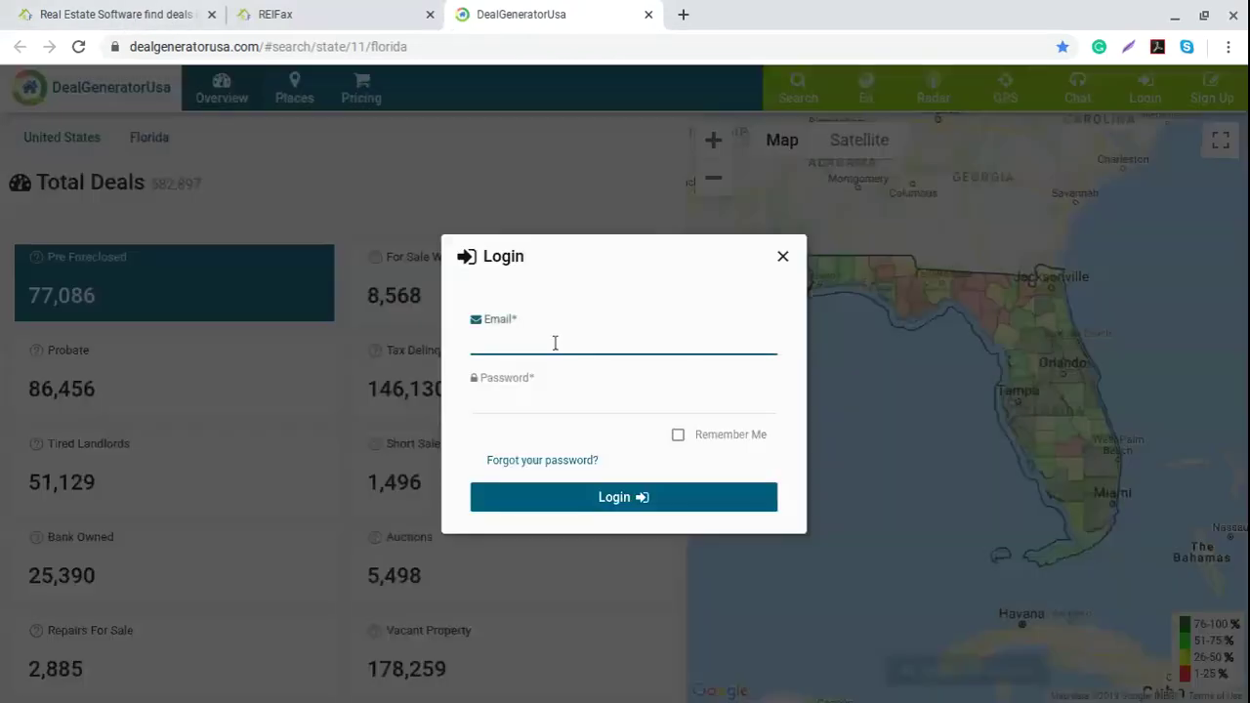
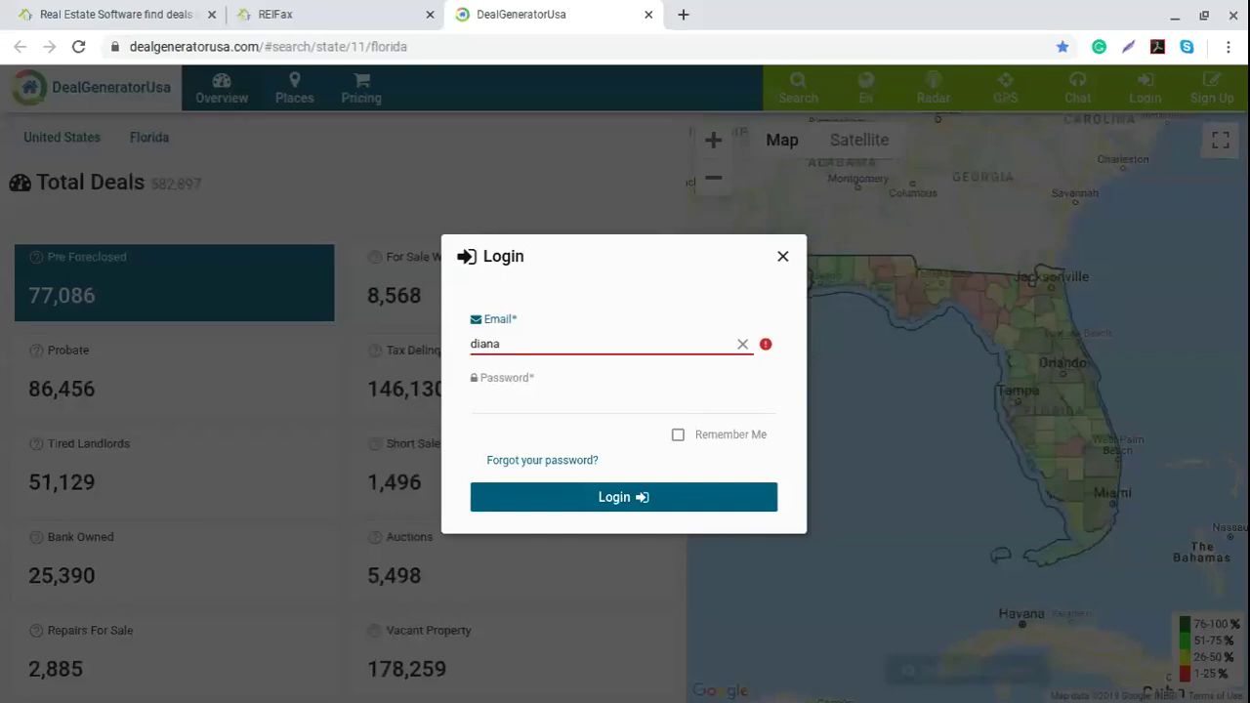
key(Tab)
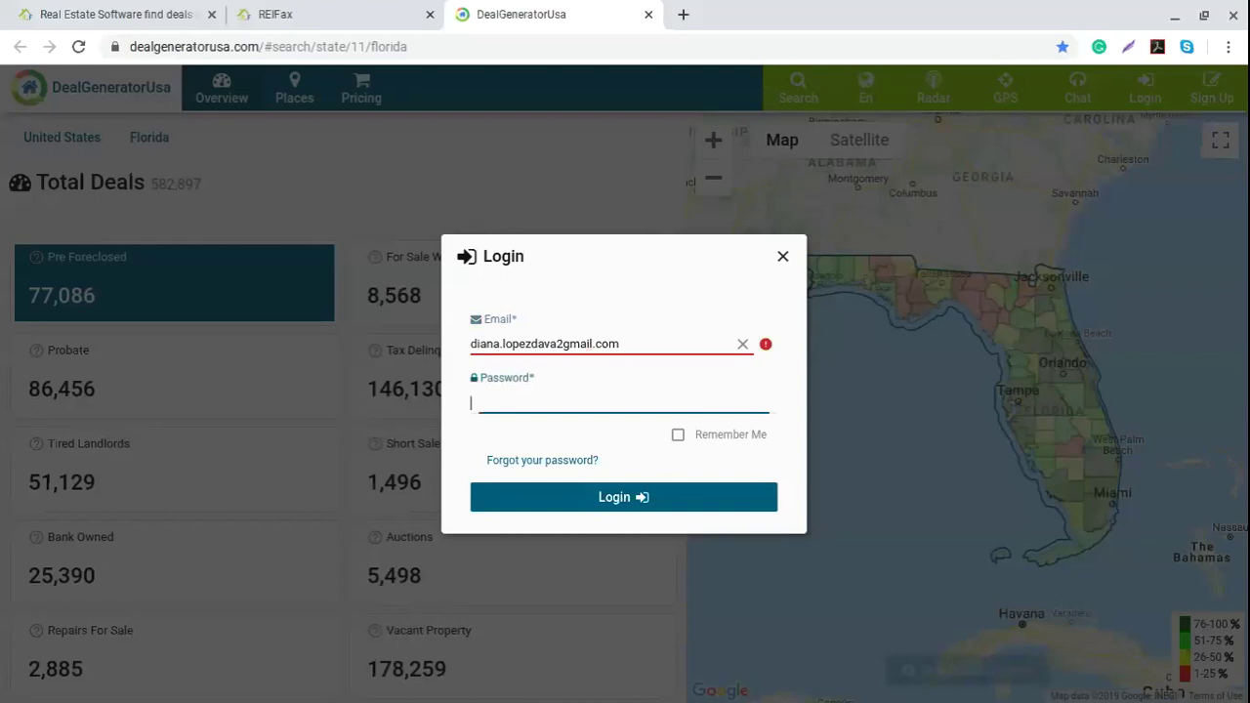
click(559, 335)
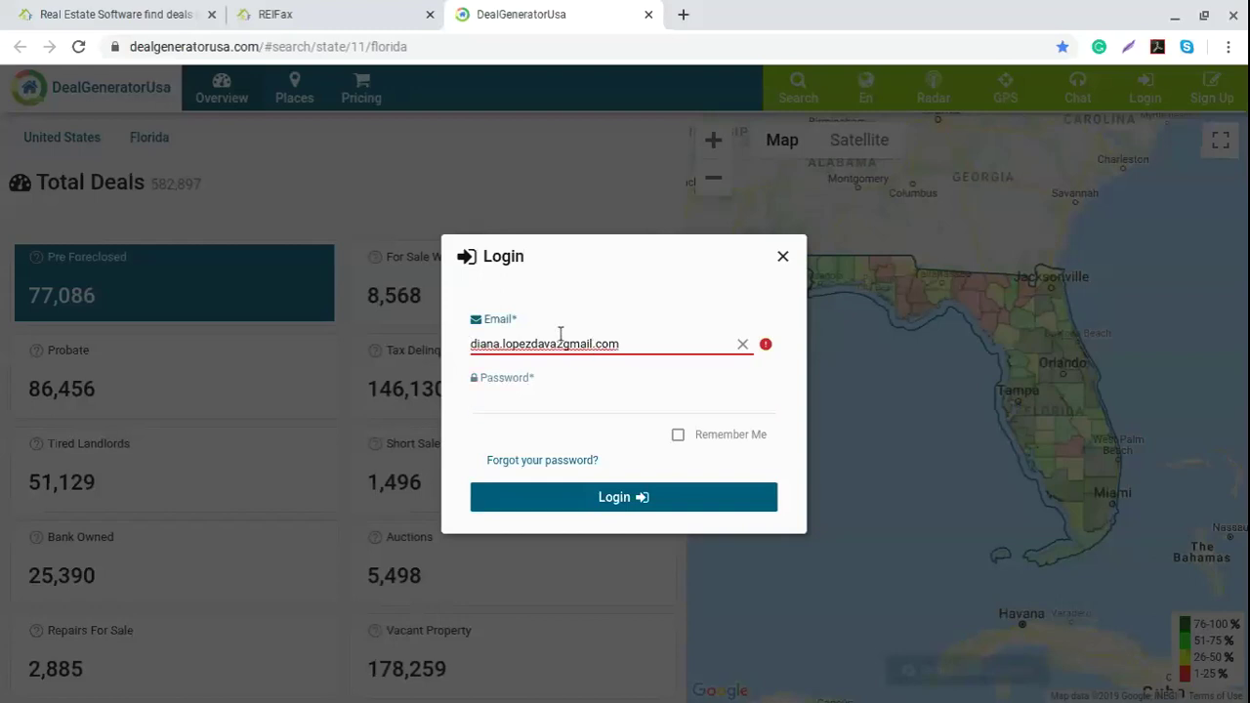
click(565, 344)
key(BackSpace)
text(@)
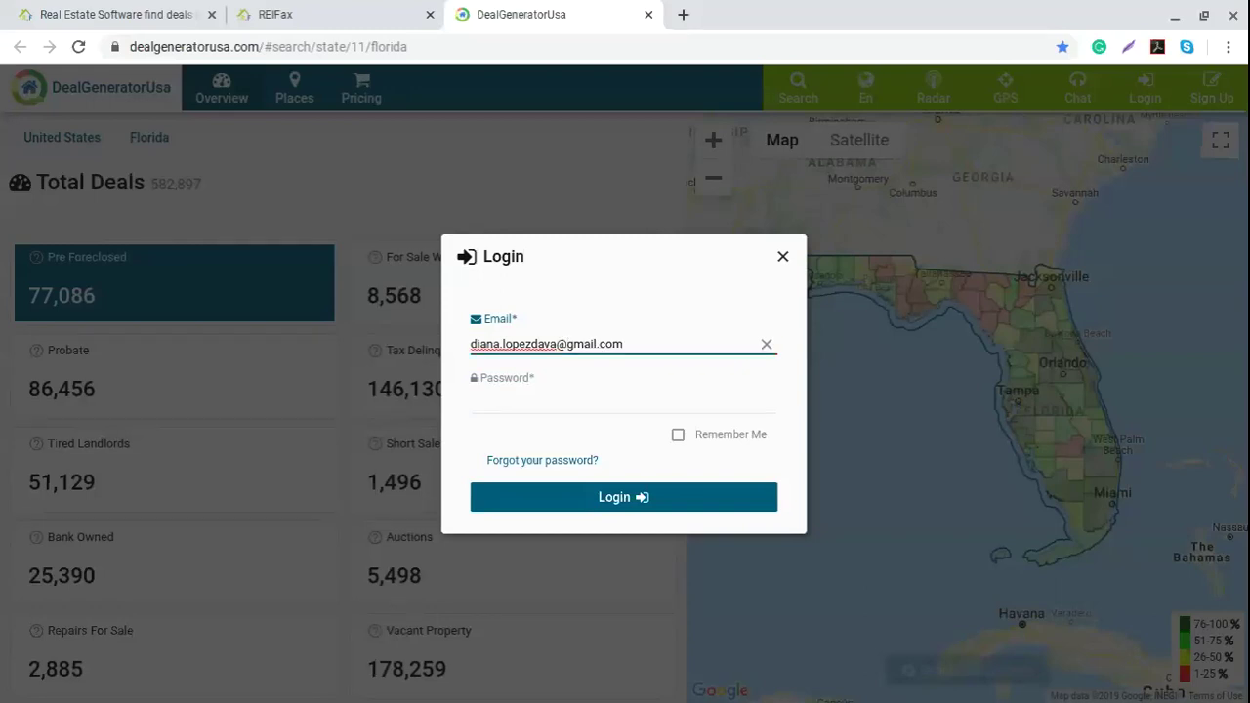
Step: Enter the account password and sign in
click(550, 398)
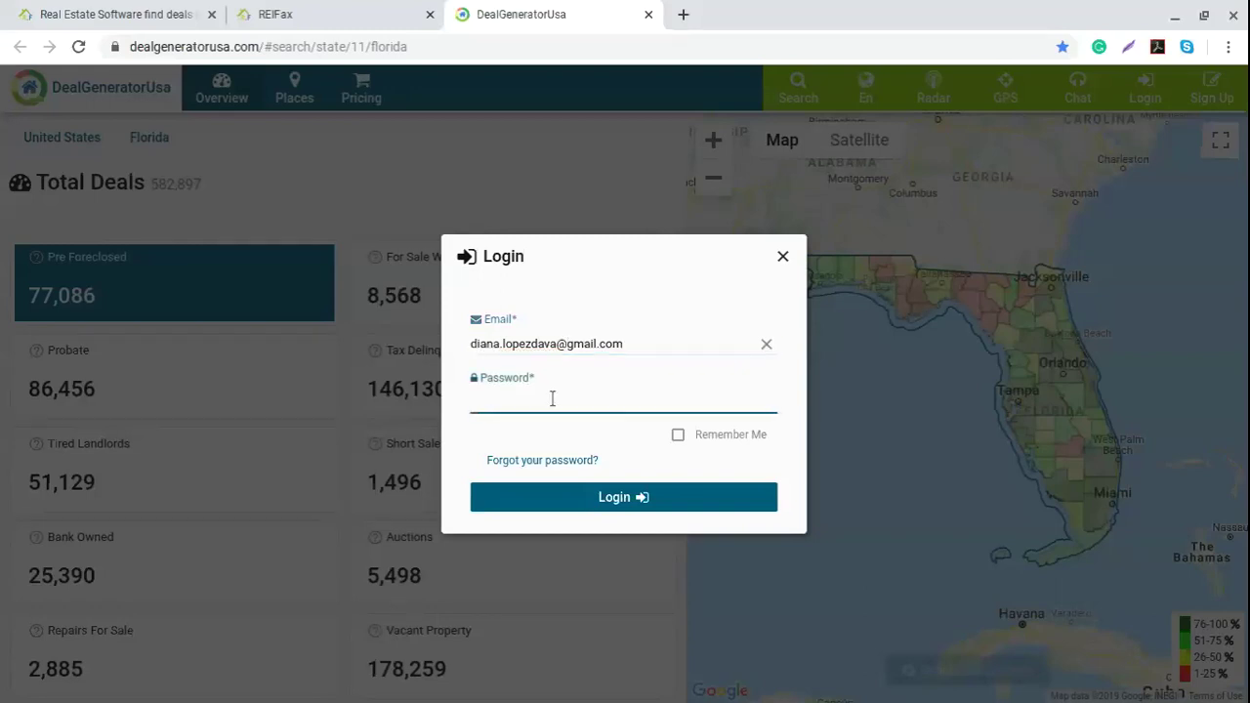
text(••••••••)
click(628, 502)
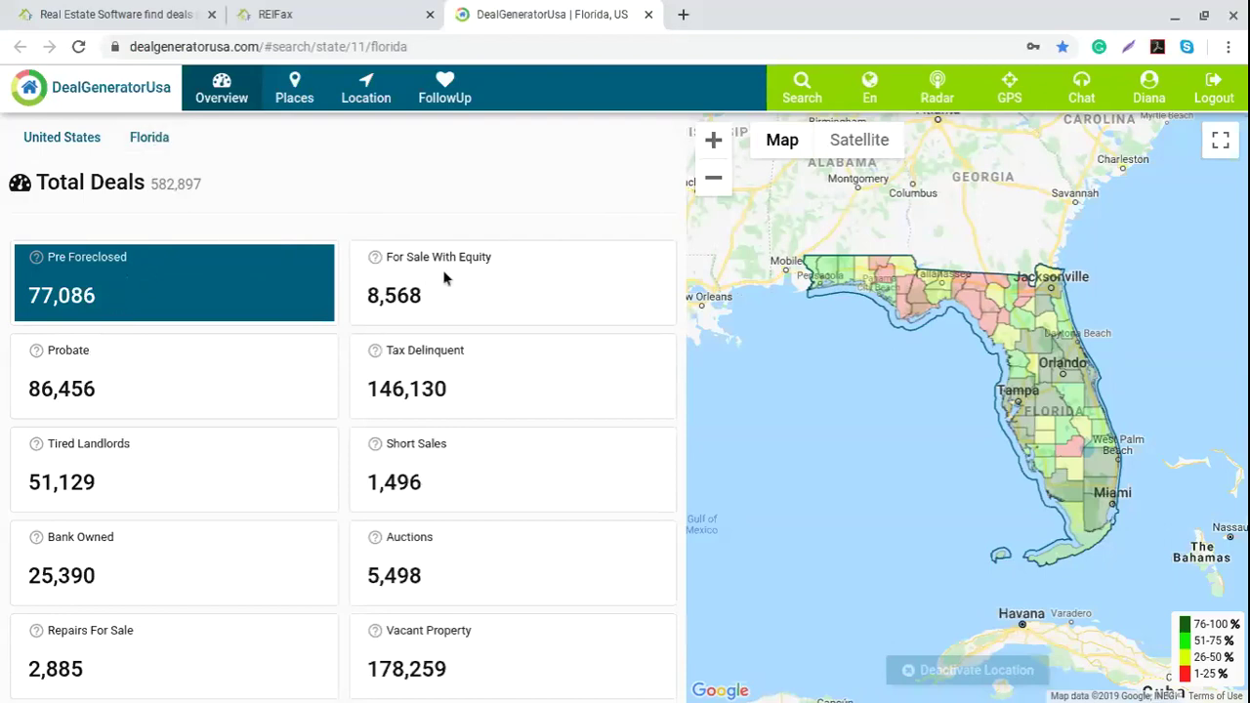
Step: Show Probate deals on the Florida map and view Liberty County's 111 listings
click(125, 379)
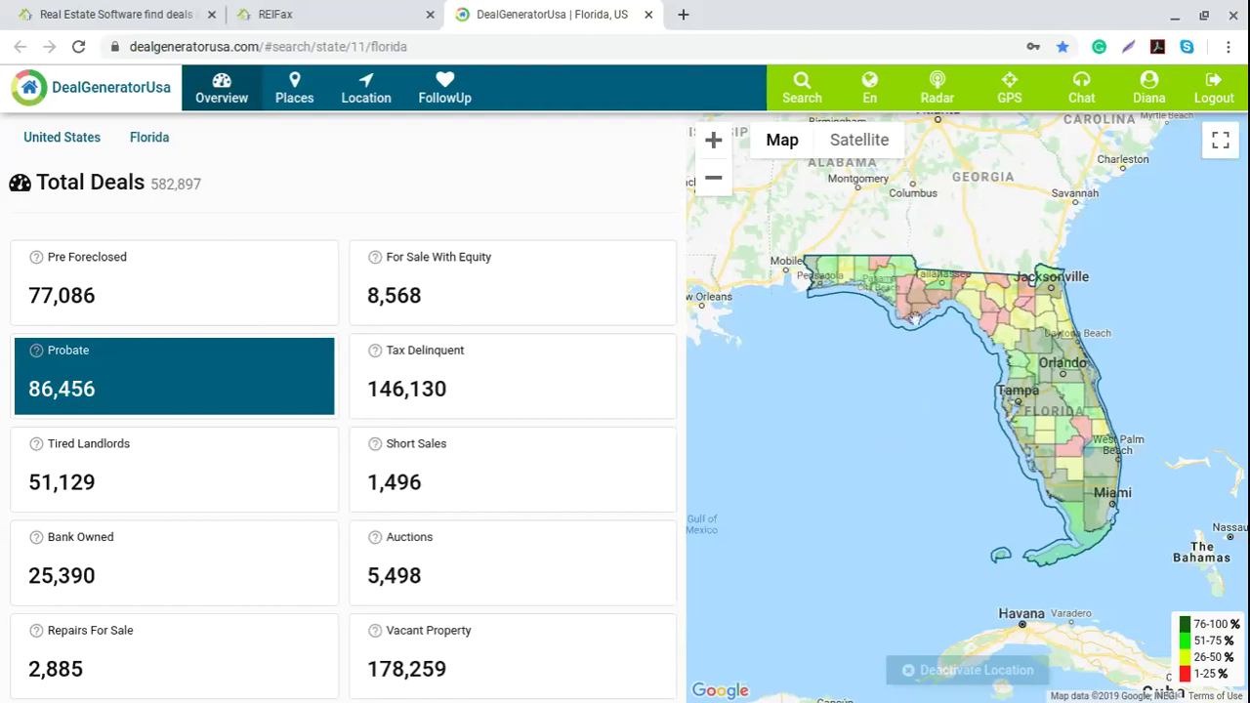
click(916, 301)
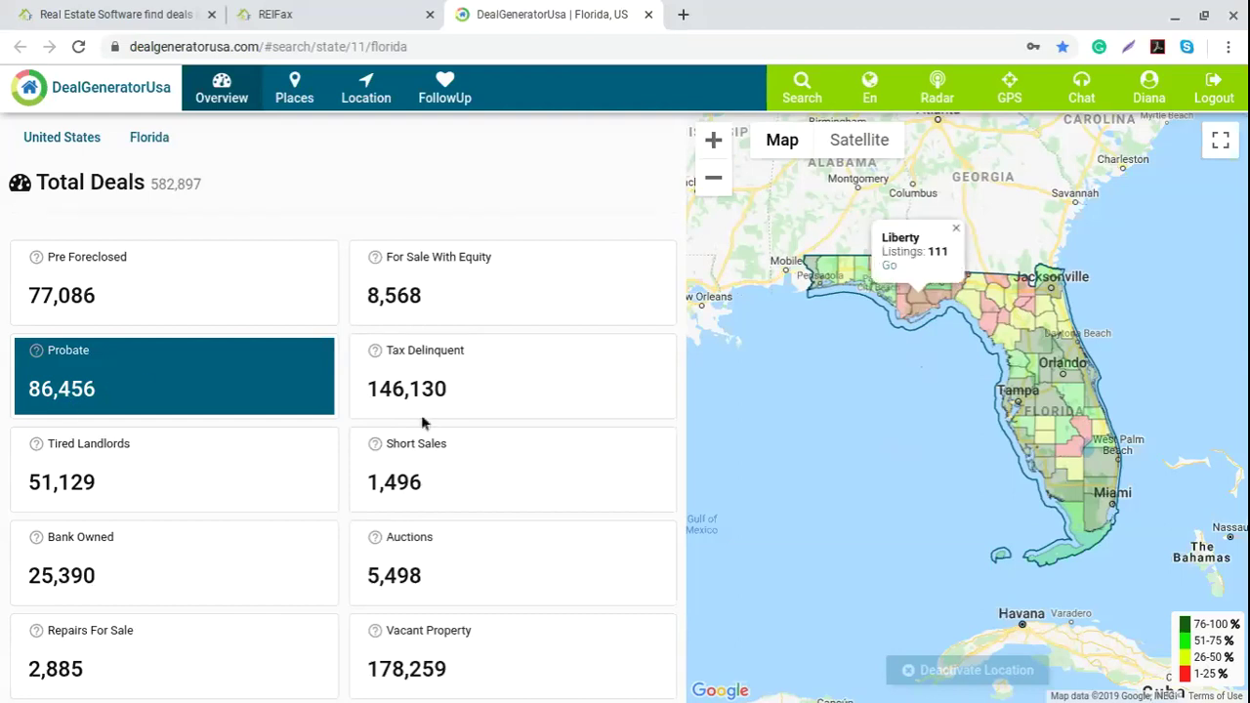
Step: Check Miami-Dade's probate listings, then shade the map by Tax Delinquent deals (146,130)
click(1096, 520)
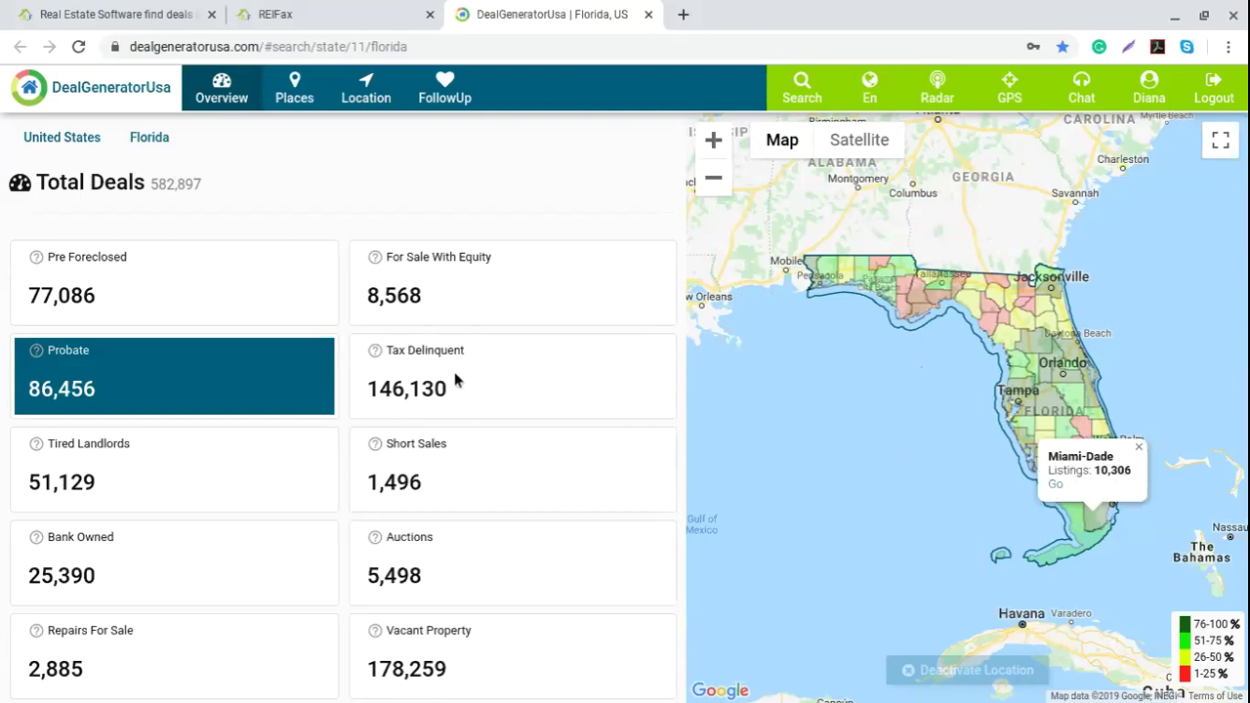
click(490, 387)
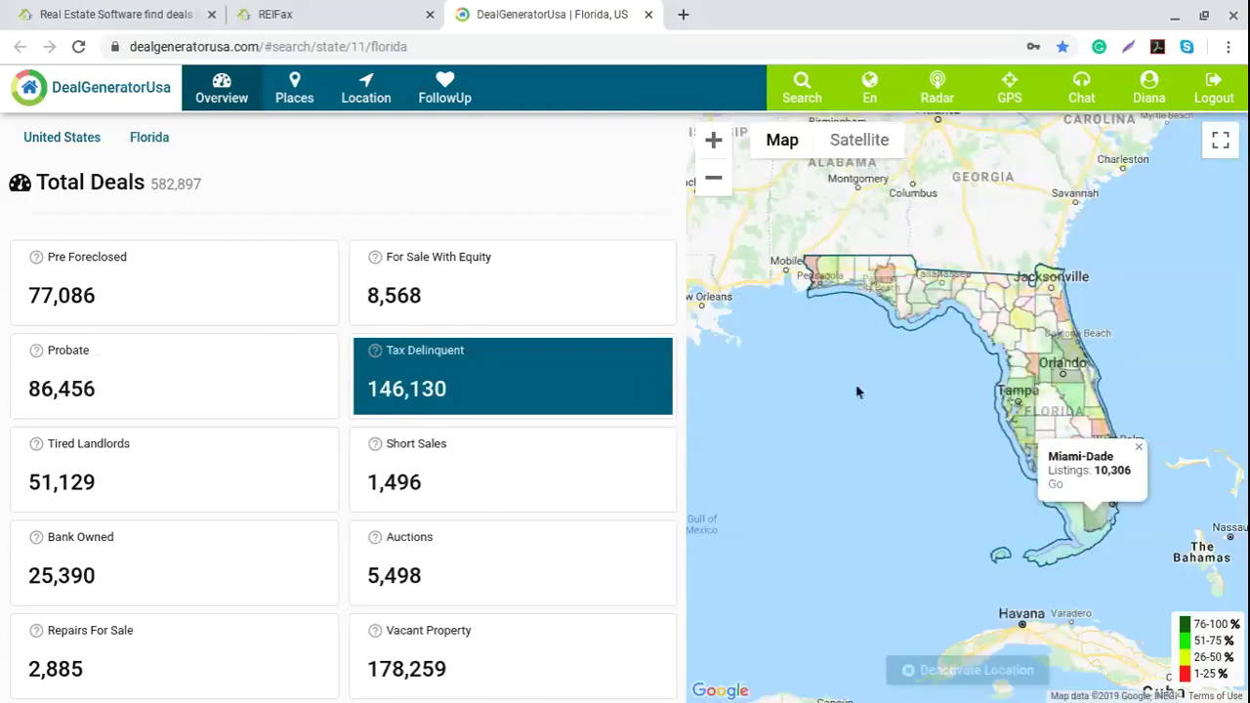
Step: Check tax-delinquent listing counts for Miami-Dade and Osceola counties, closing each popup
click(1138, 447)
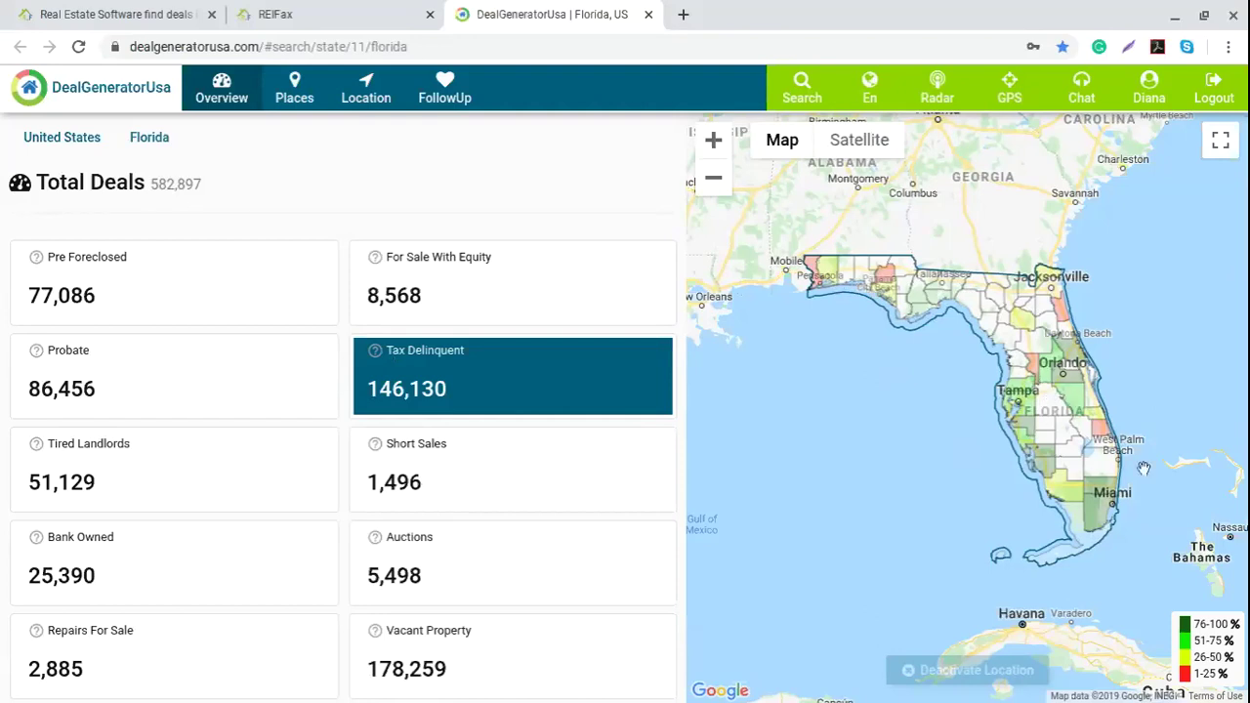
click(1103, 520)
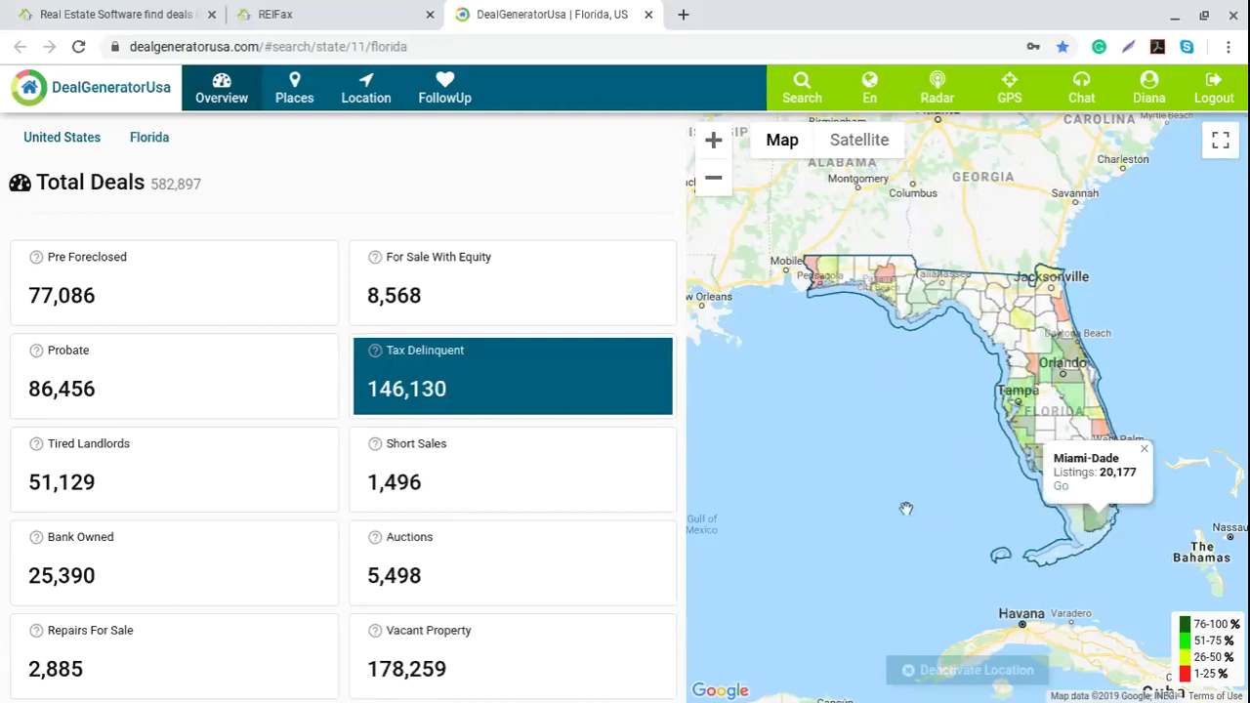
click(1143, 449)
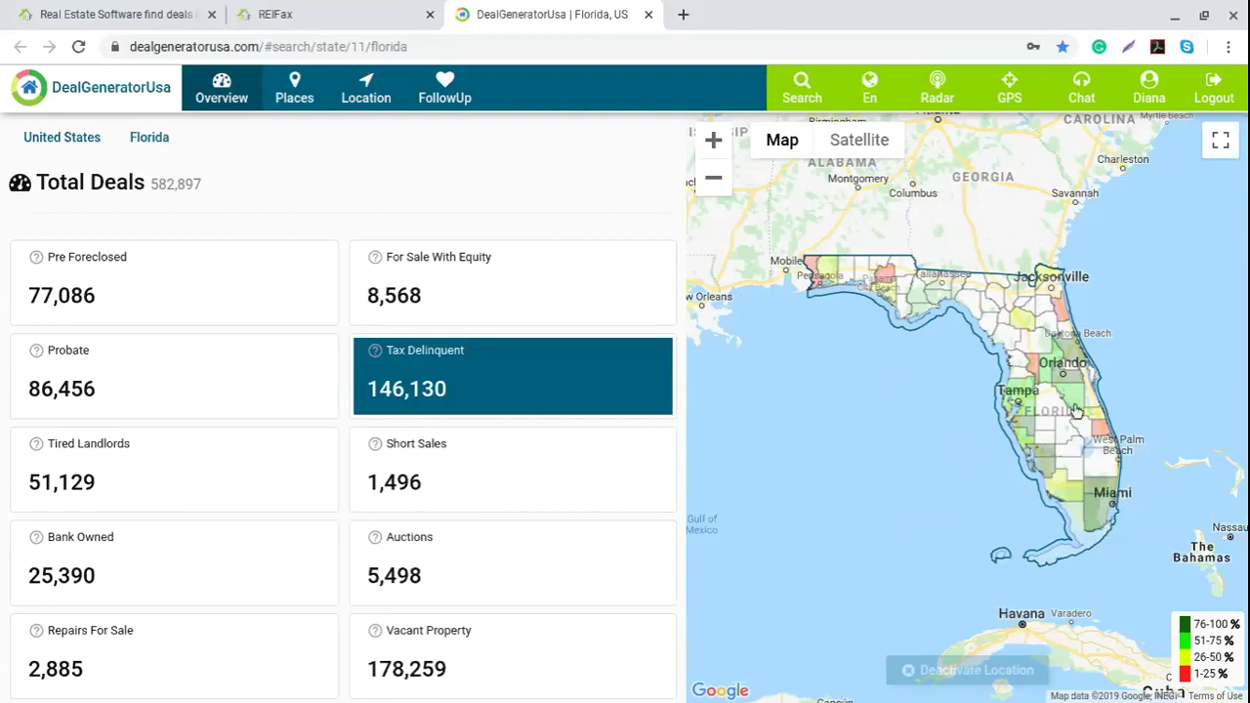
click(1076, 410)
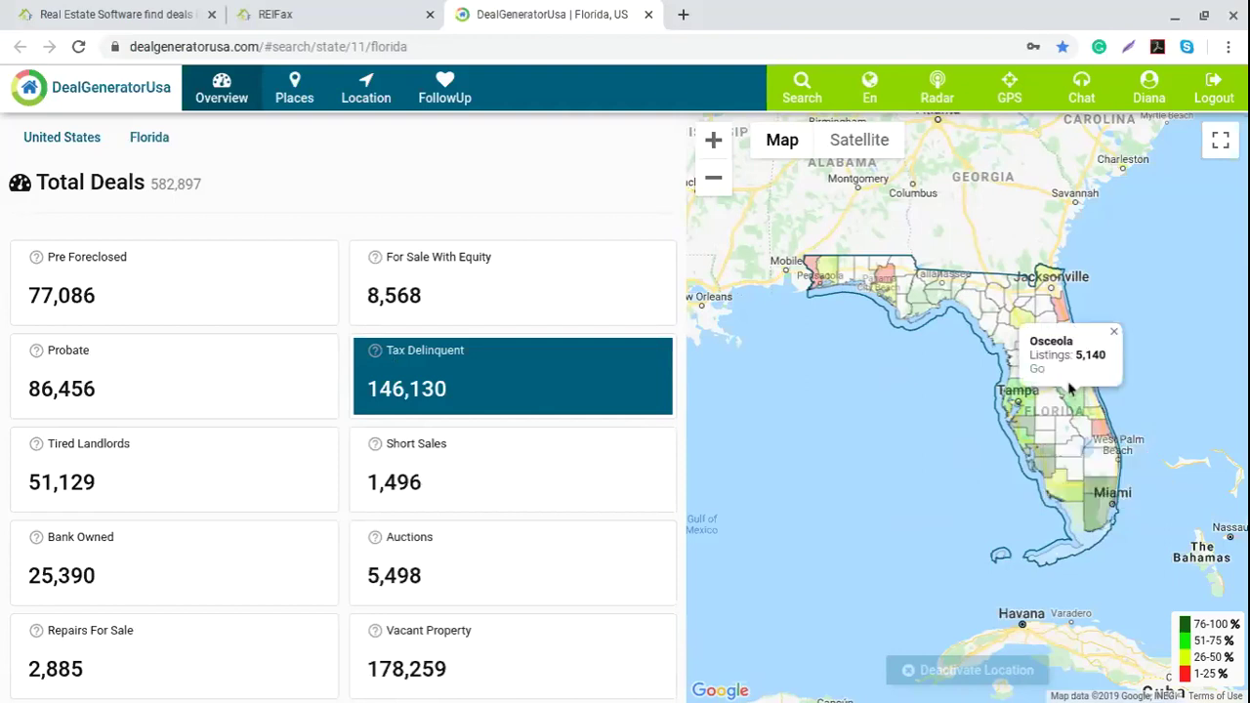
click(1113, 332)
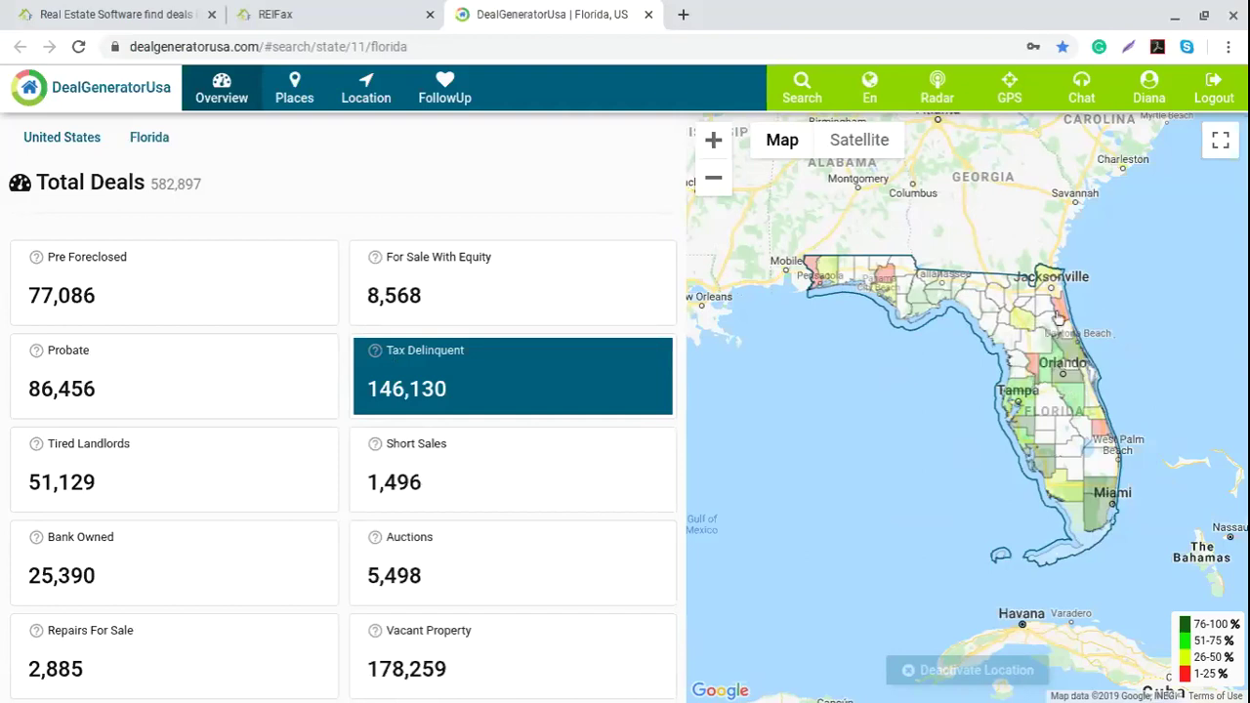
Step: Check Saint Johns and Duval counts, then shade the map by Tired Landlords (51,129)
click(1062, 313)
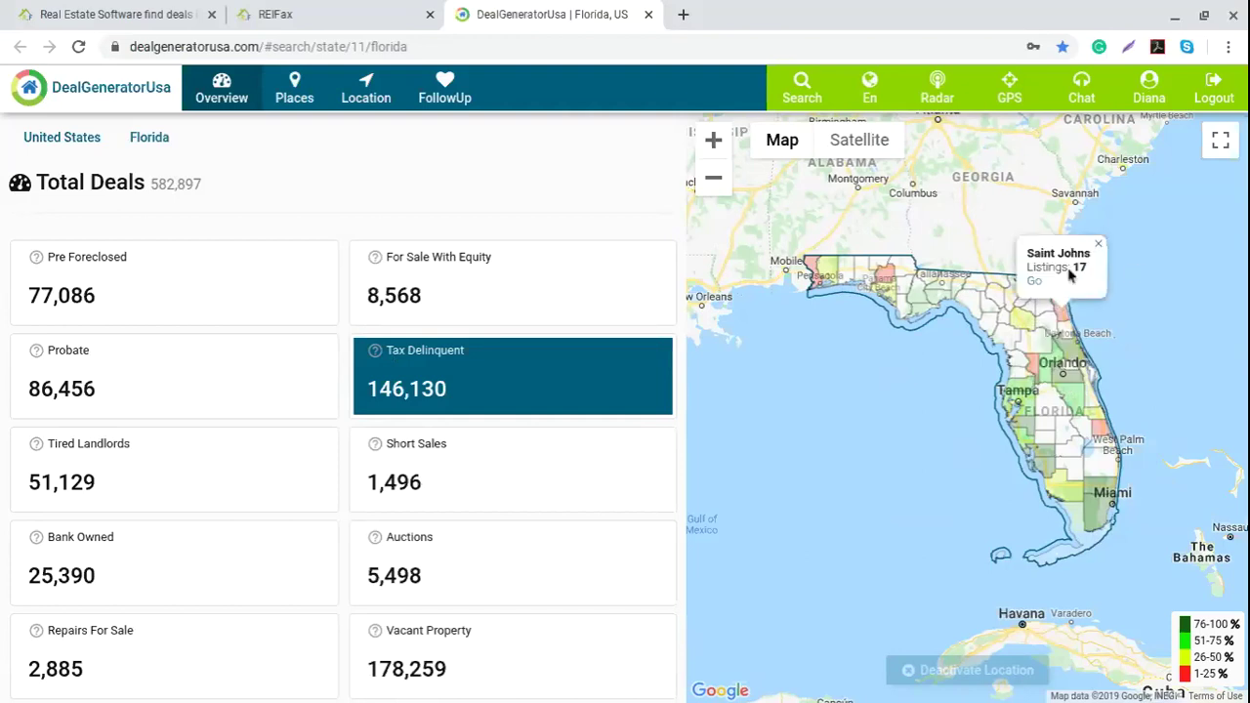
click(1099, 244)
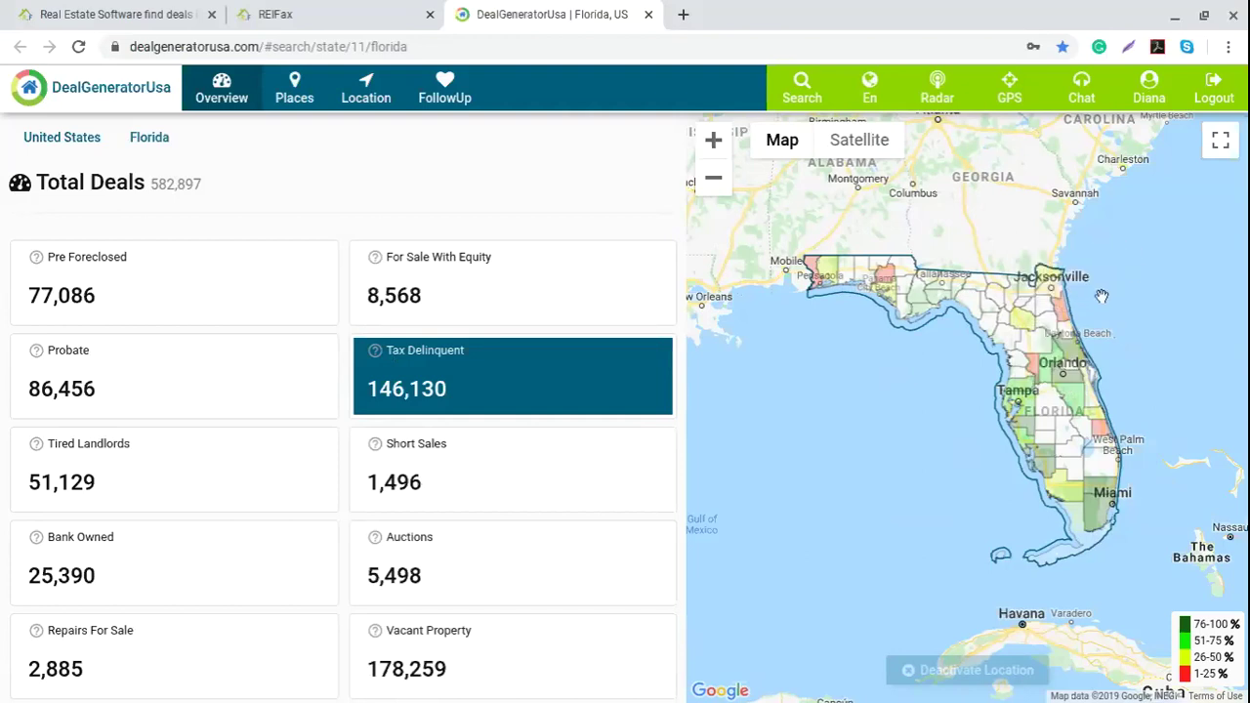
click(1049, 299)
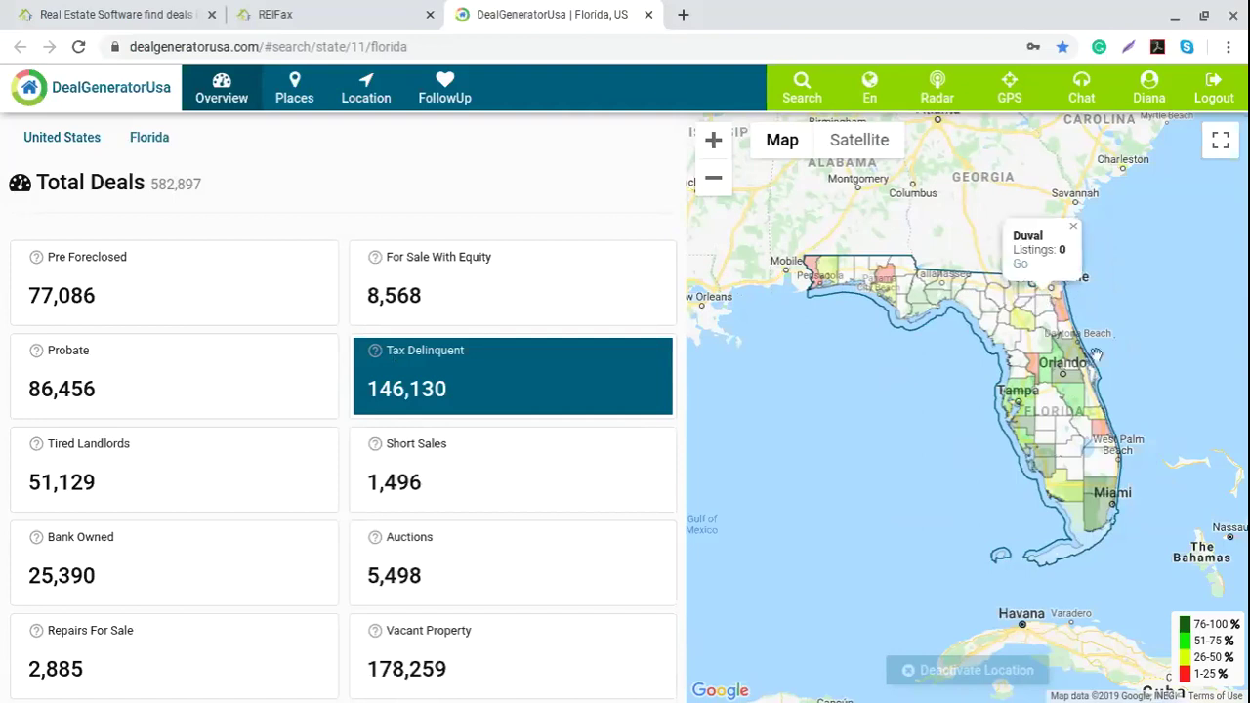
click(1074, 228)
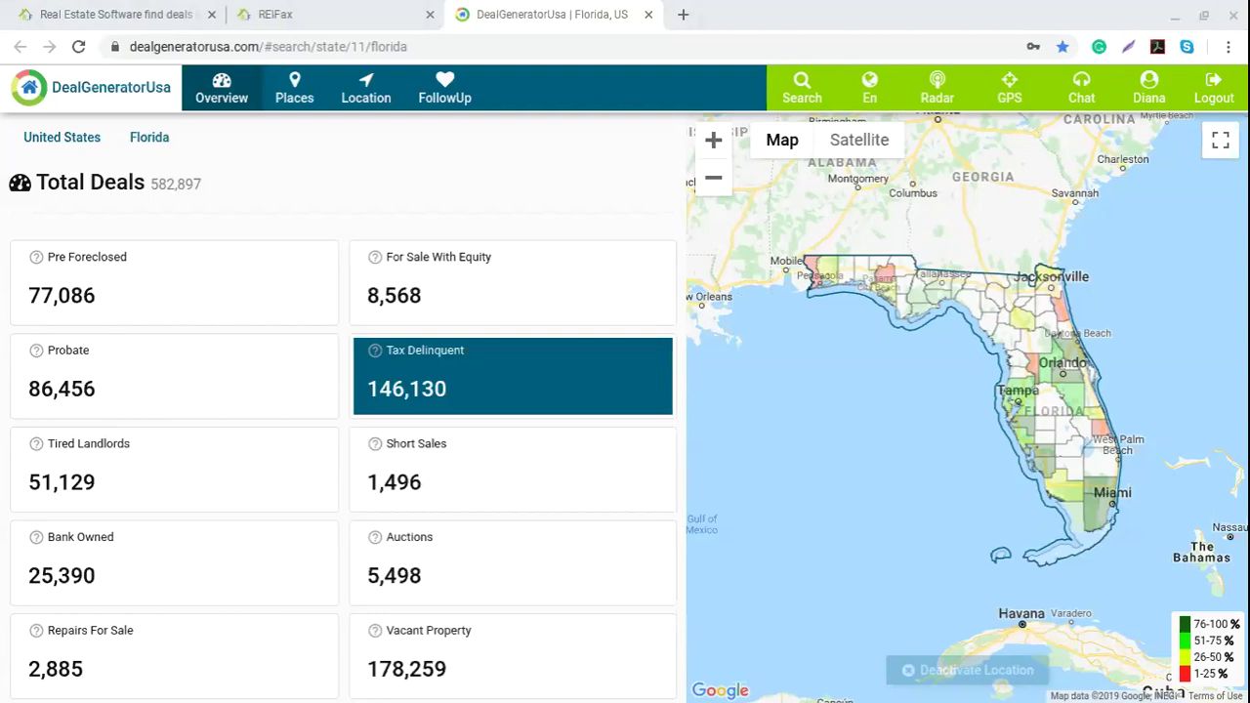
click(157, 479)
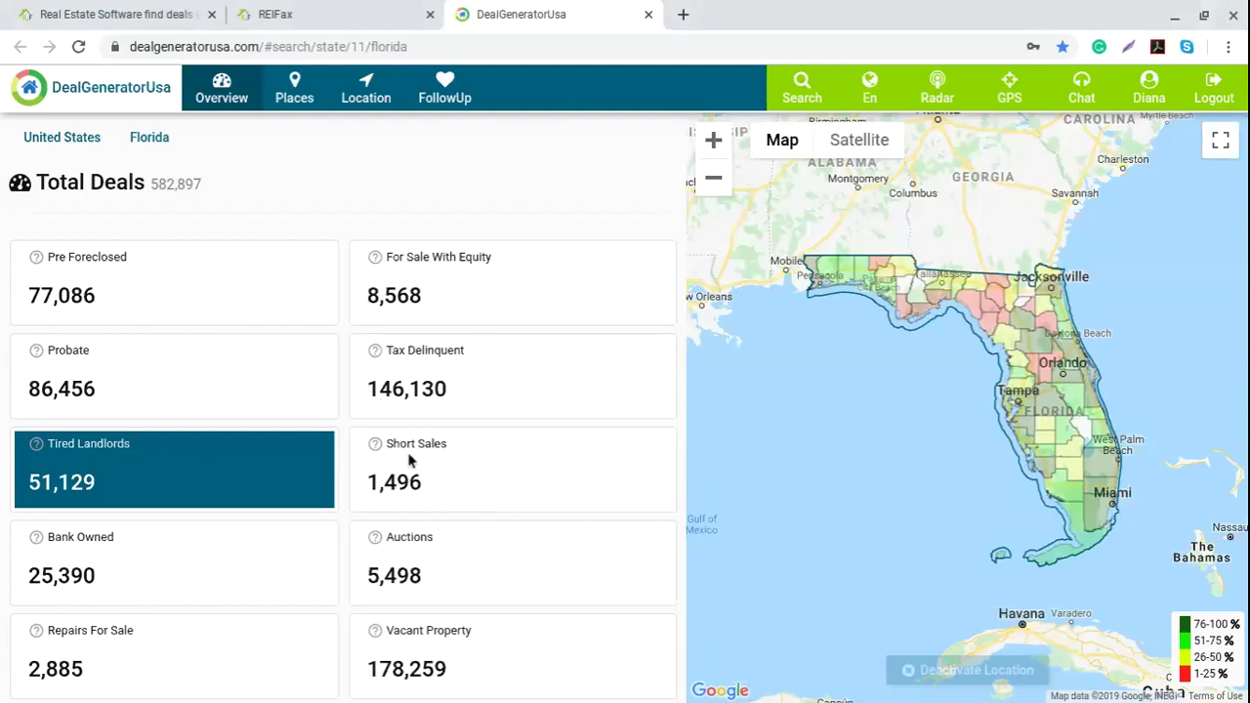
Step: Shade the map by Auctions deals (5,498), visit the REIFax Control Panel, then return
click(478, 571)
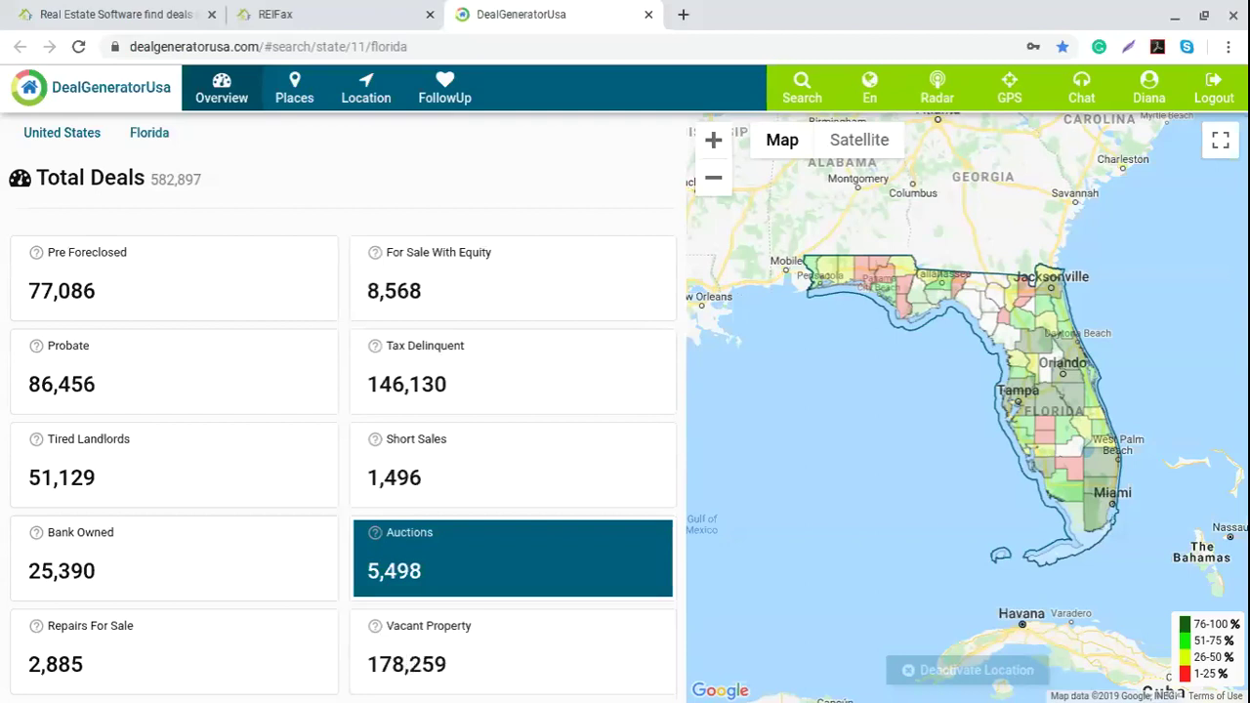
click(283, 12)
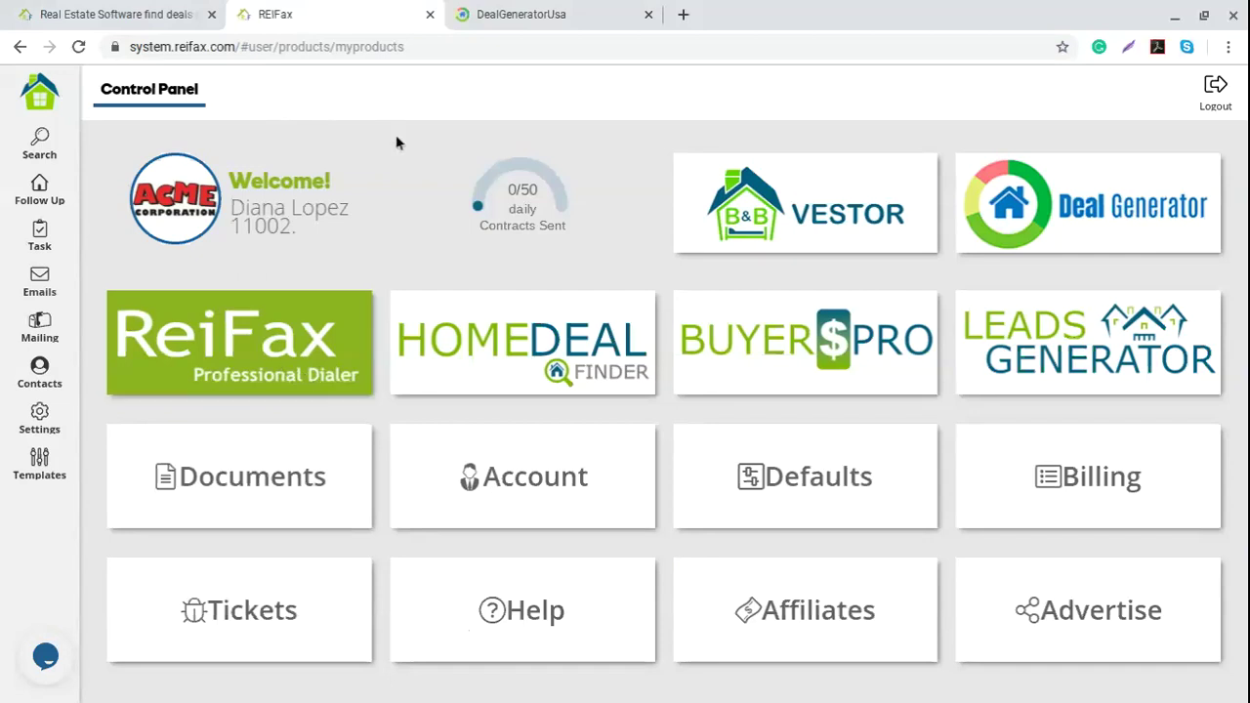
click(581, 8)
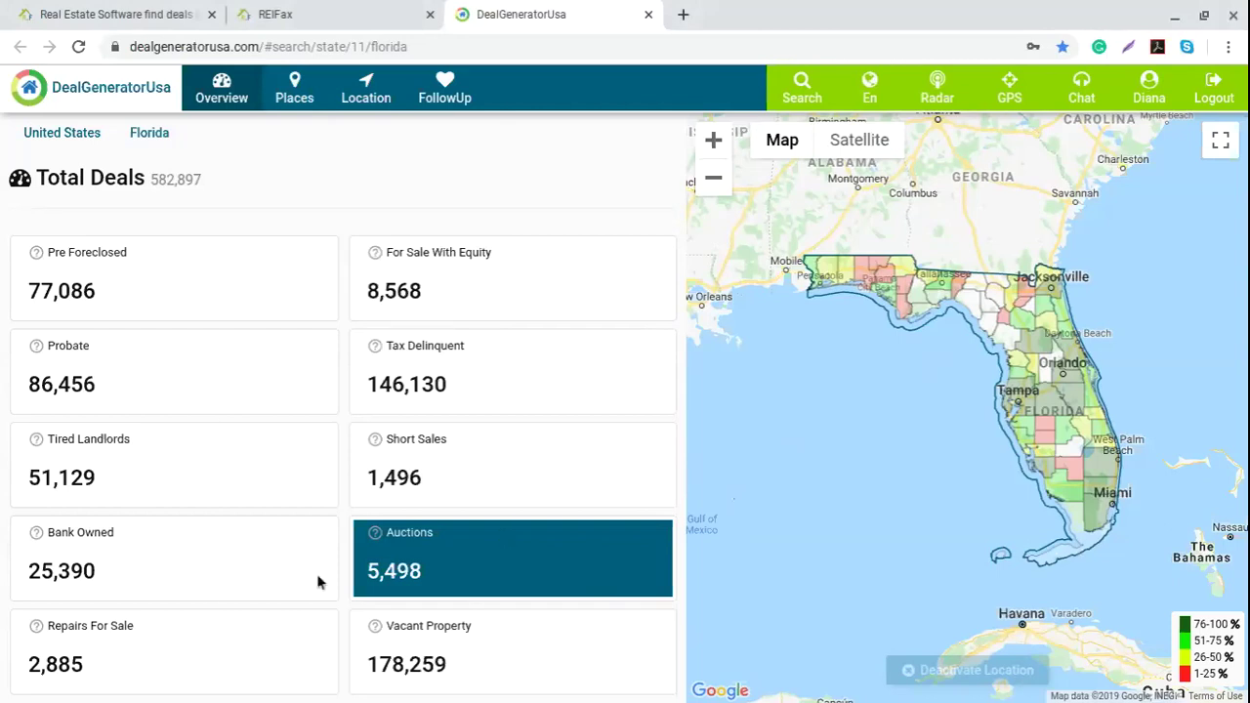
Step: Open Florida's Places list and change the place level from County to ZipCode
click(301, 92)
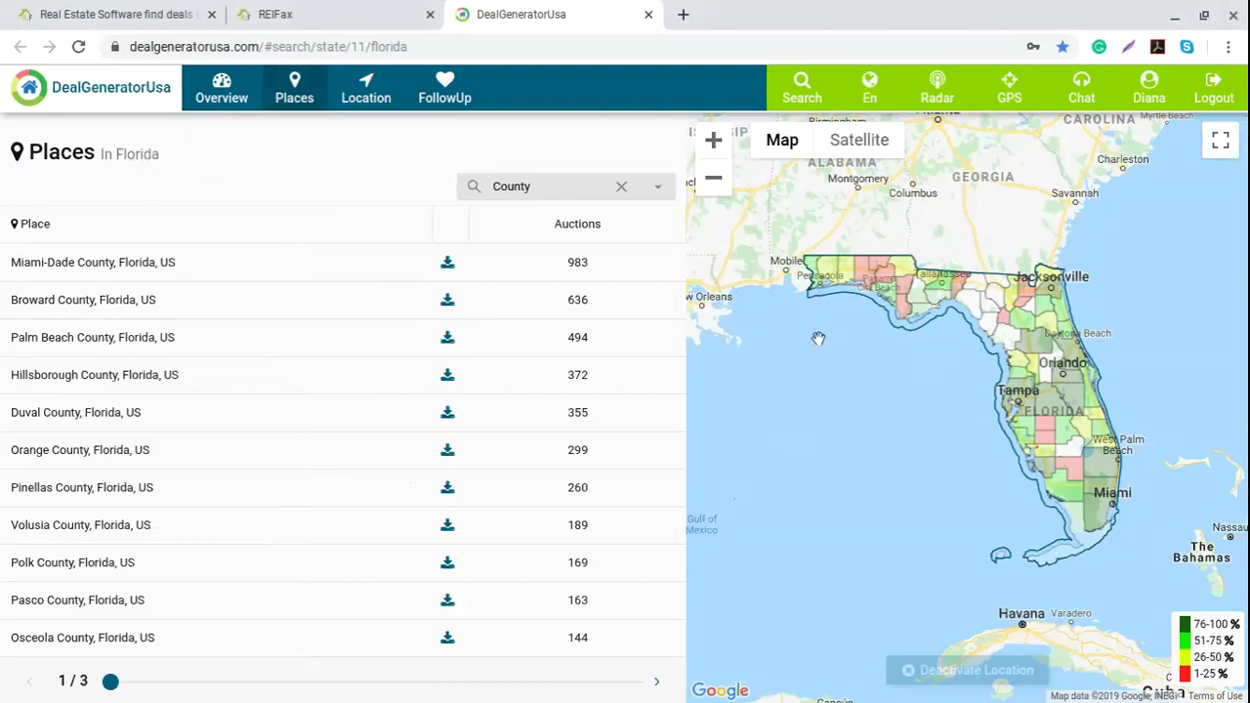
click(657, 187)
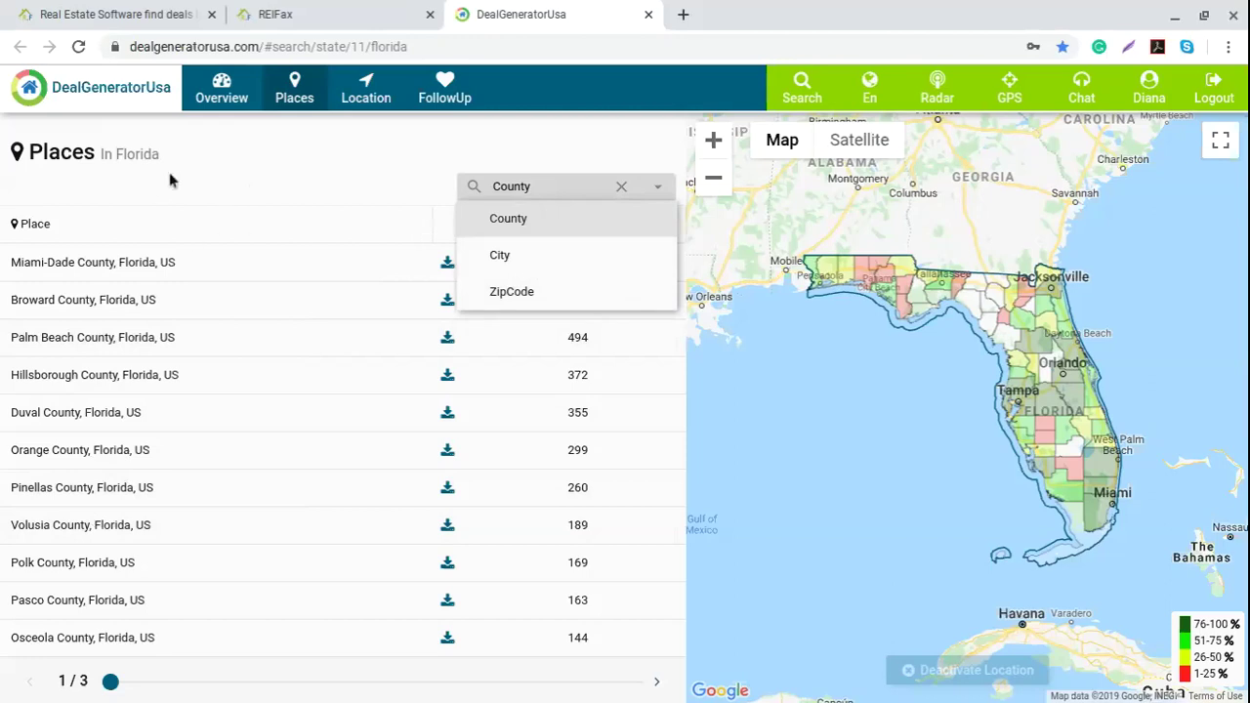
click(512, 292)
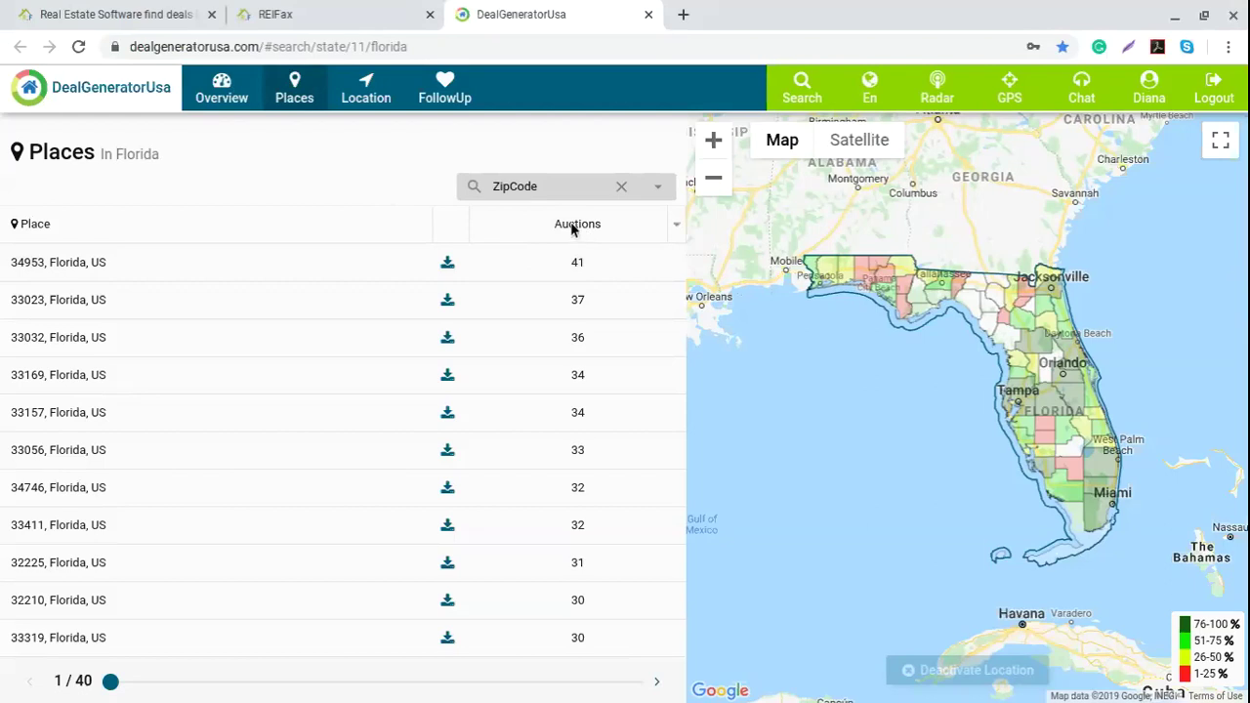
Step: Dismiss the Auctions sort options and switch the deal type to Tired Landlords
click(675, 225)
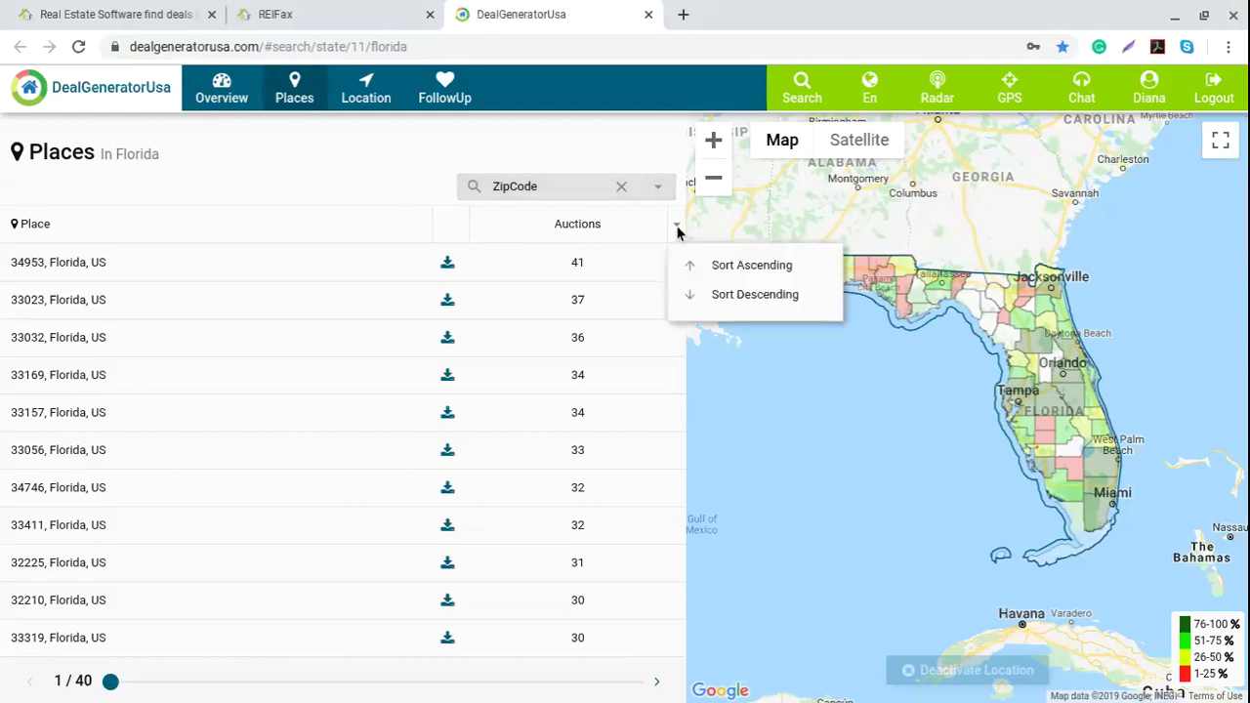
click(385, 196)
click(222, 86)
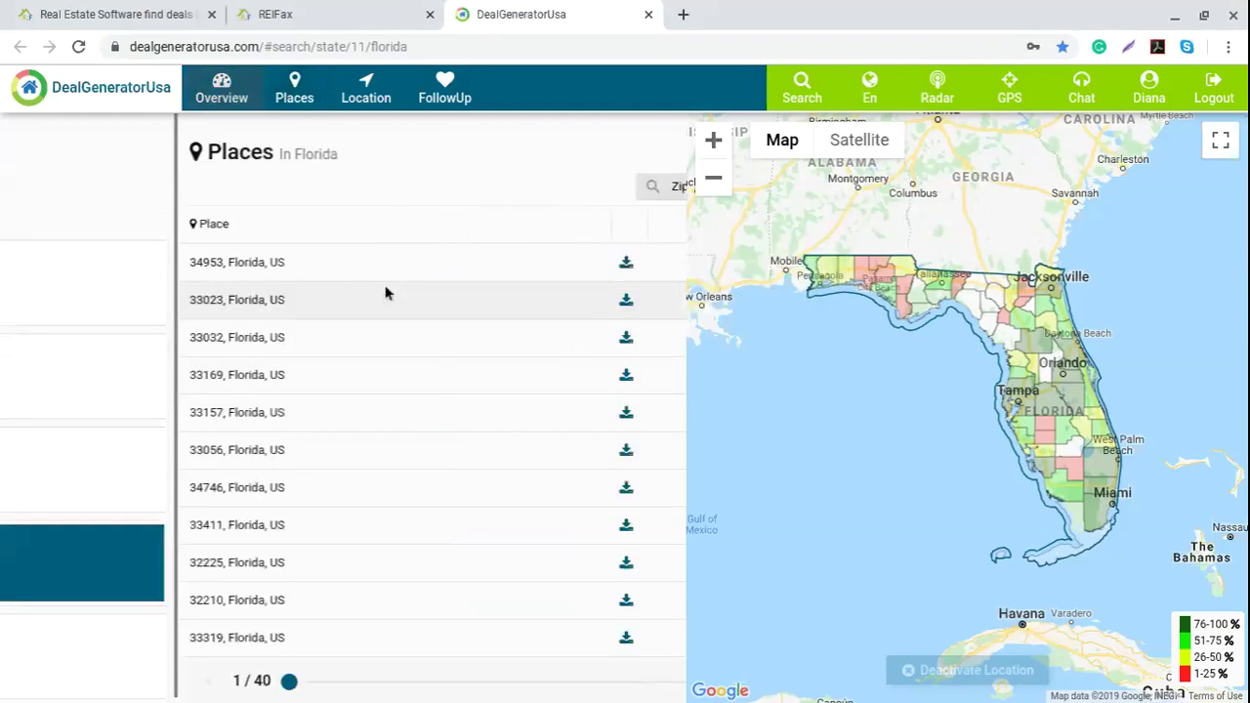
click(84, 452)
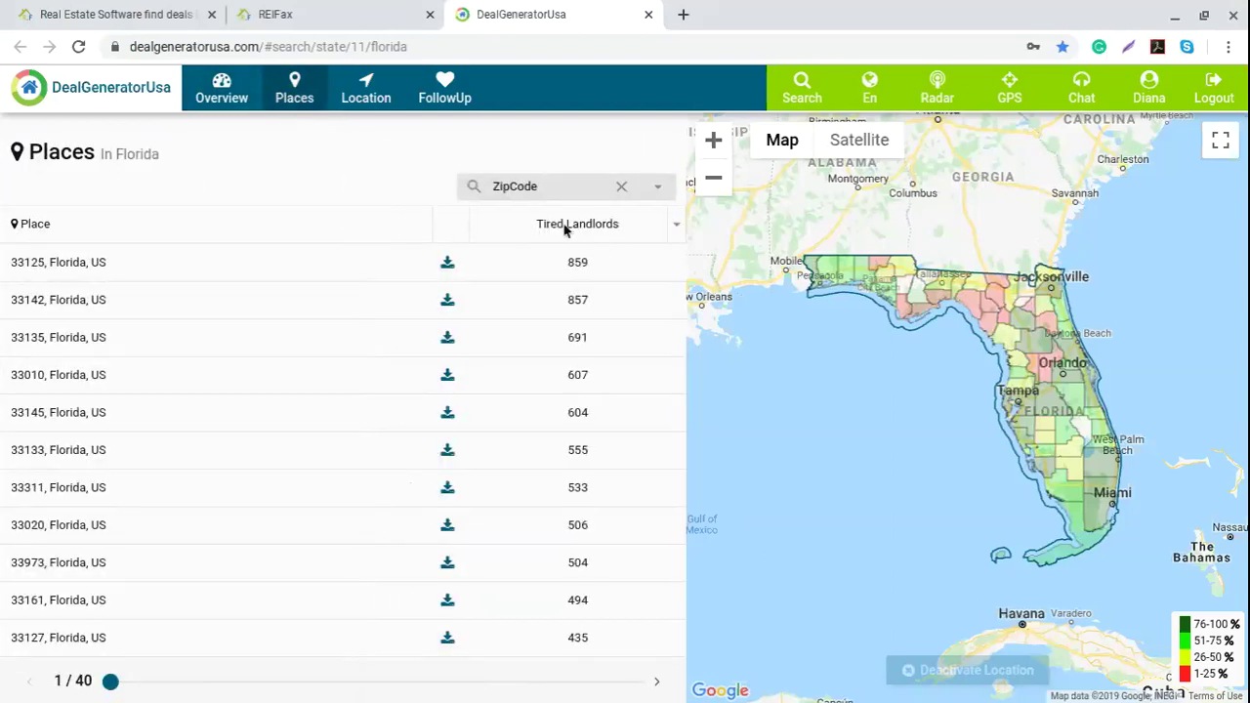
Step: Group Places by City and scroll the Tired Landlords list, led by Miami at 7,430
click(656, 189)
click(516, 257)
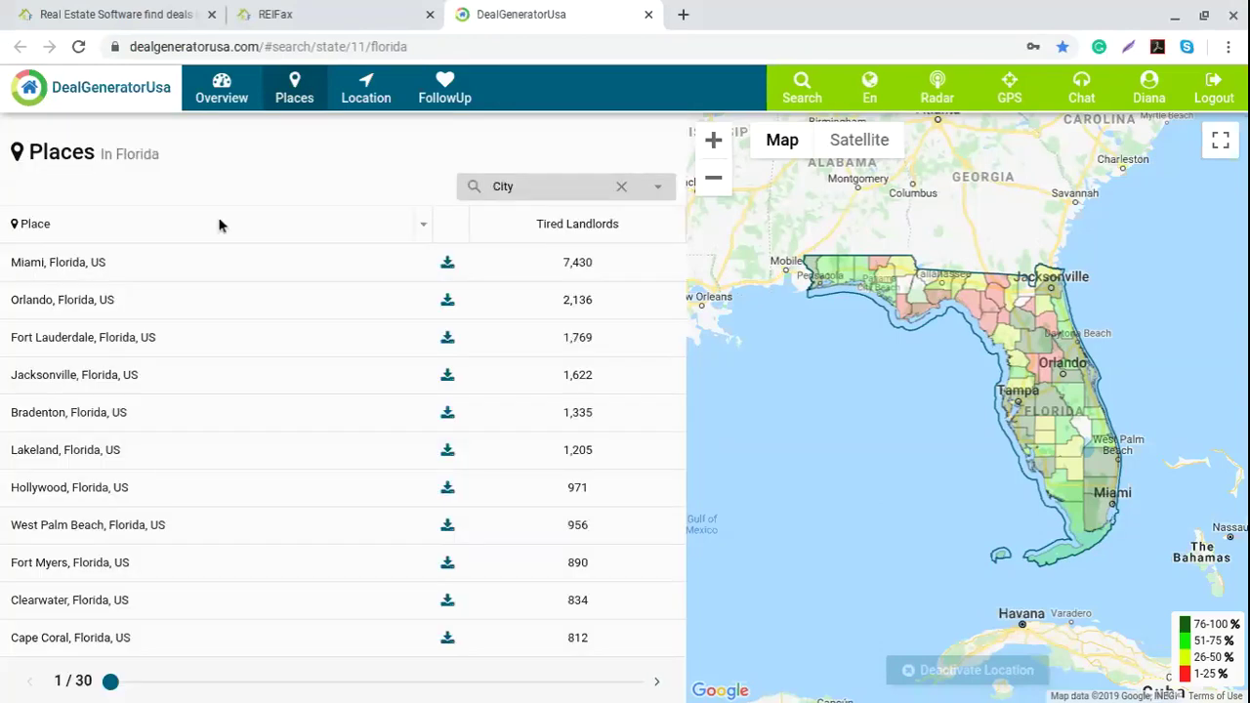
click(676, 225)
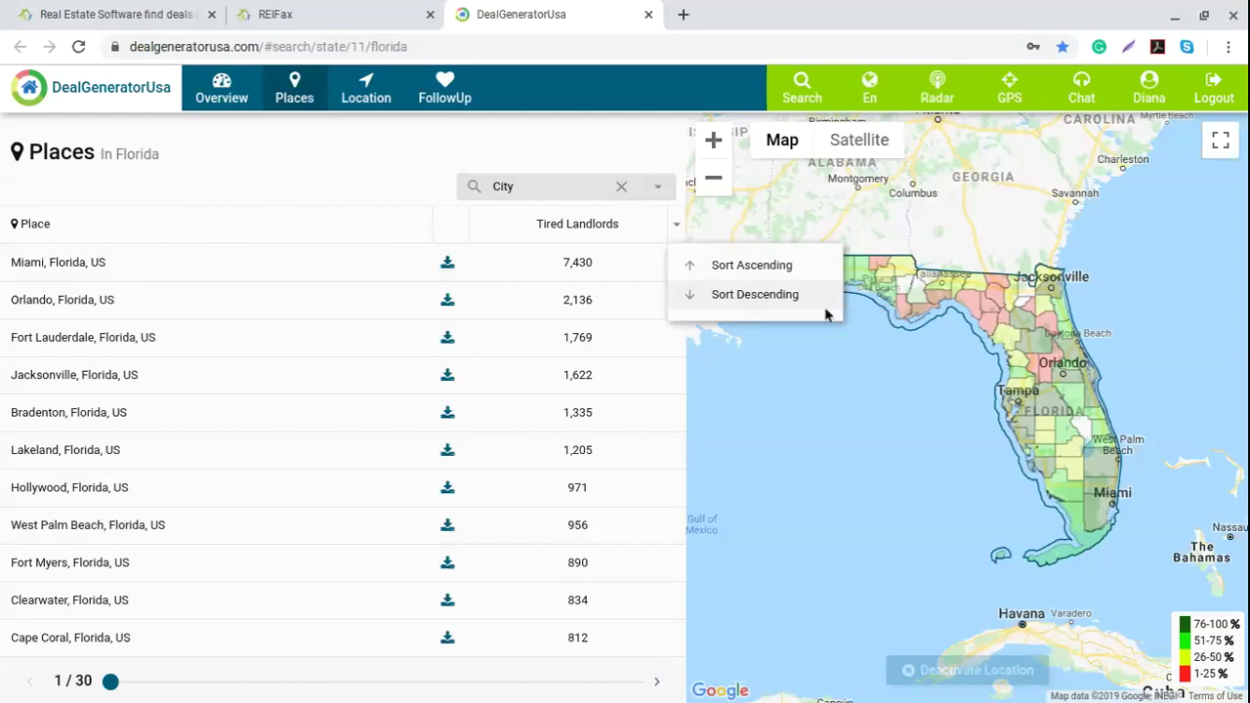
click(239, 185)
scroll(245, 446, down, 3)
scroll(246, 448, down, 3)
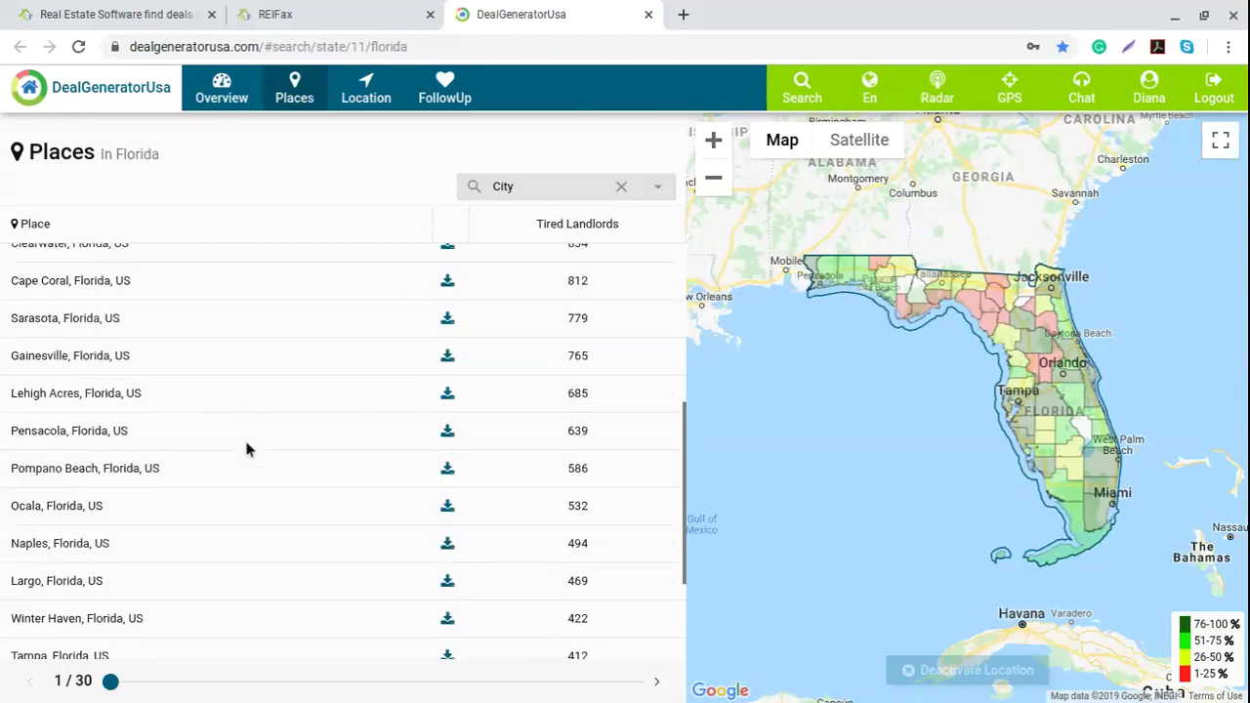
scroll(245, 446, up, 6)
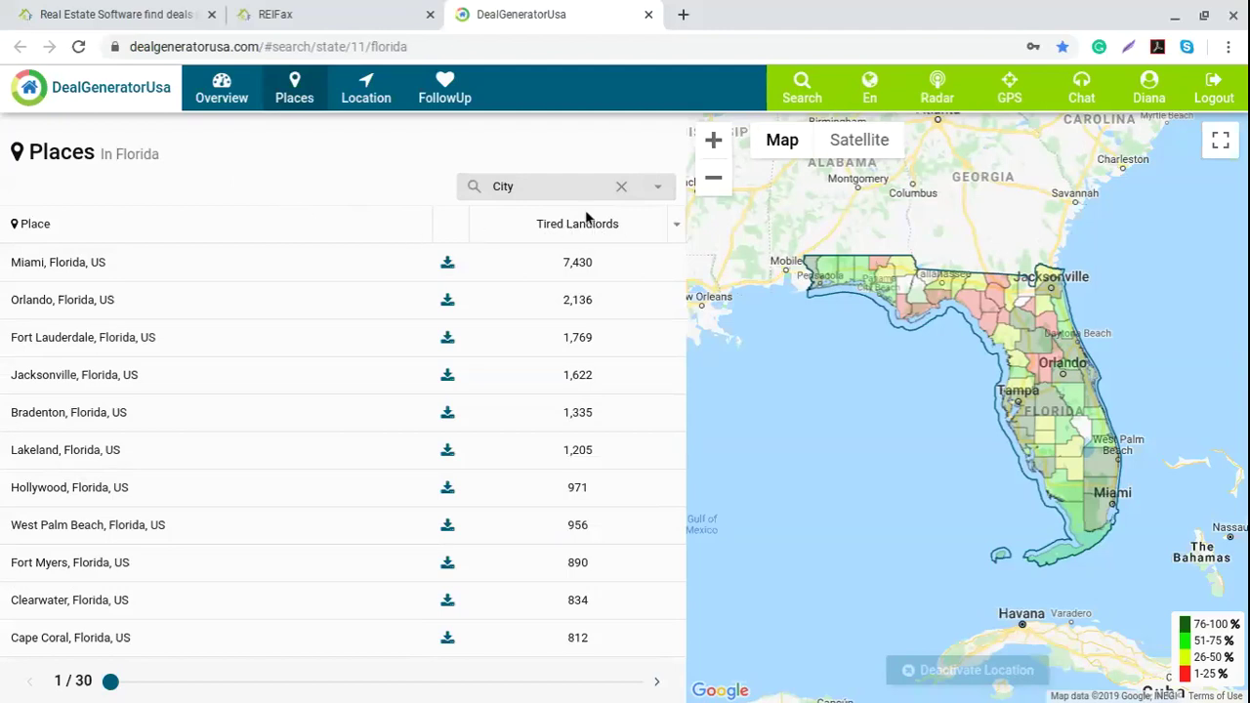
Step: Switch the deal type to Probate, browse the city list, and start one city's export
click(343, 272)
click(150, 388)
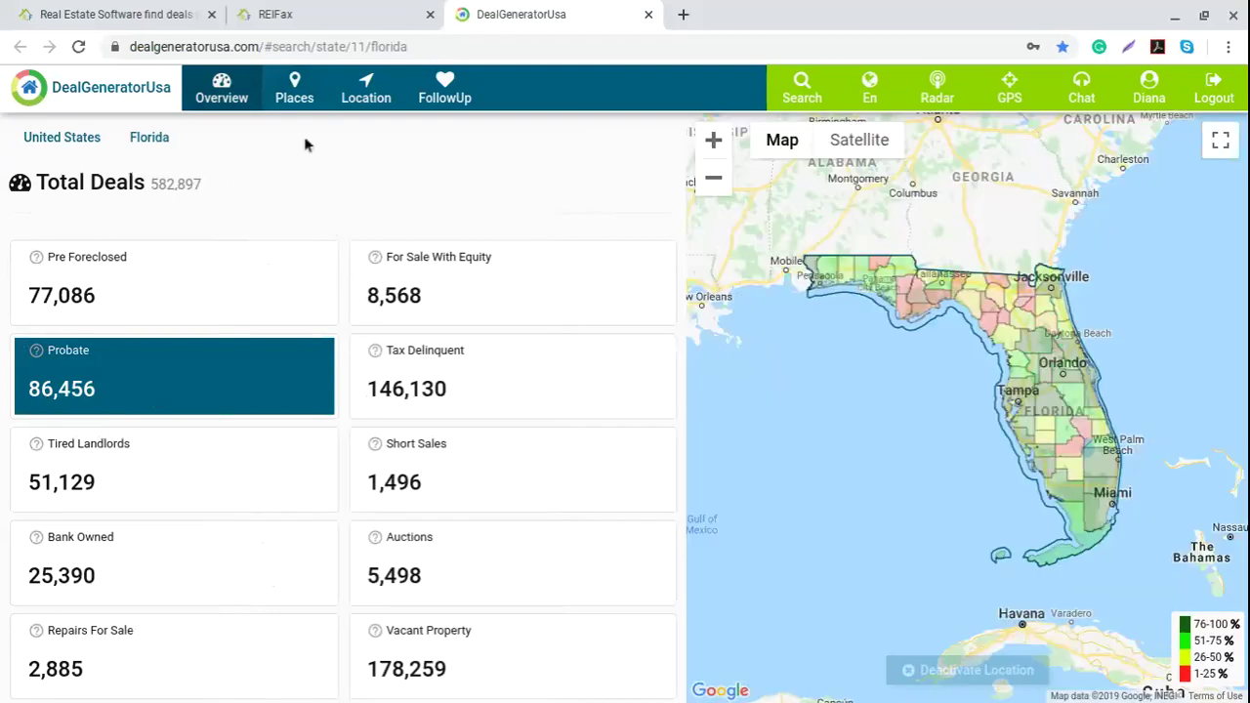
click(301, 103)
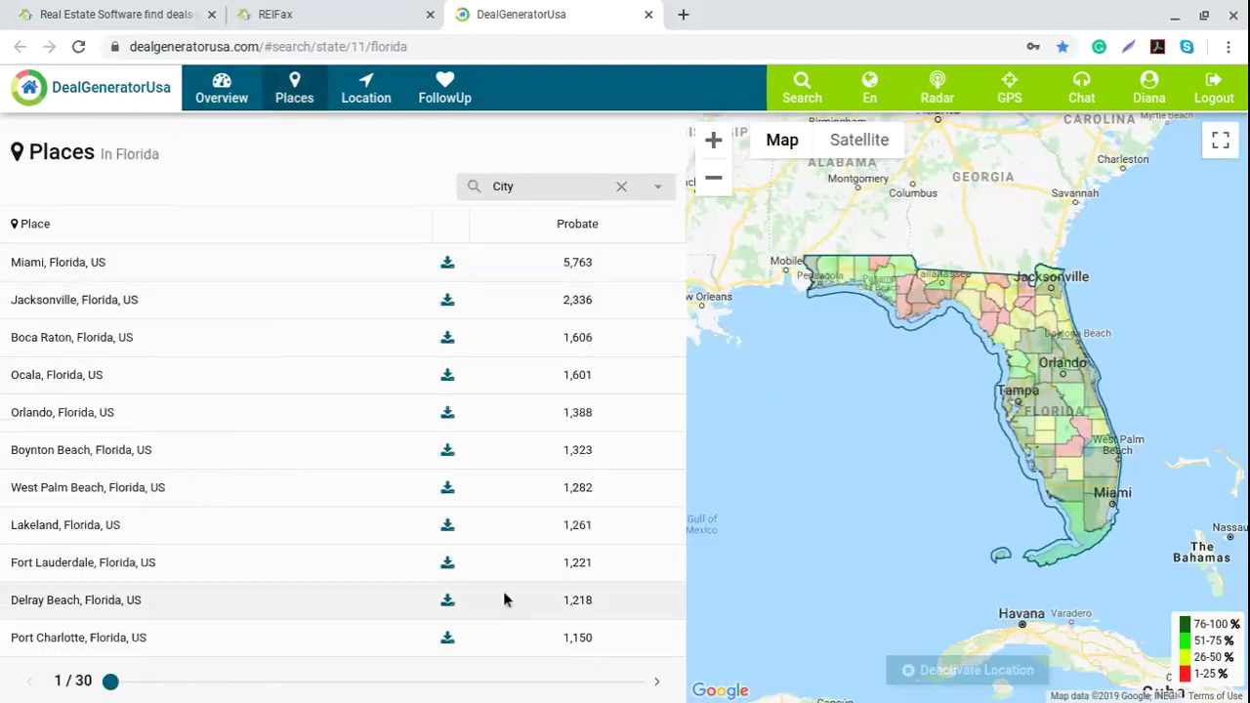
scroll(348, 482, down, 5)
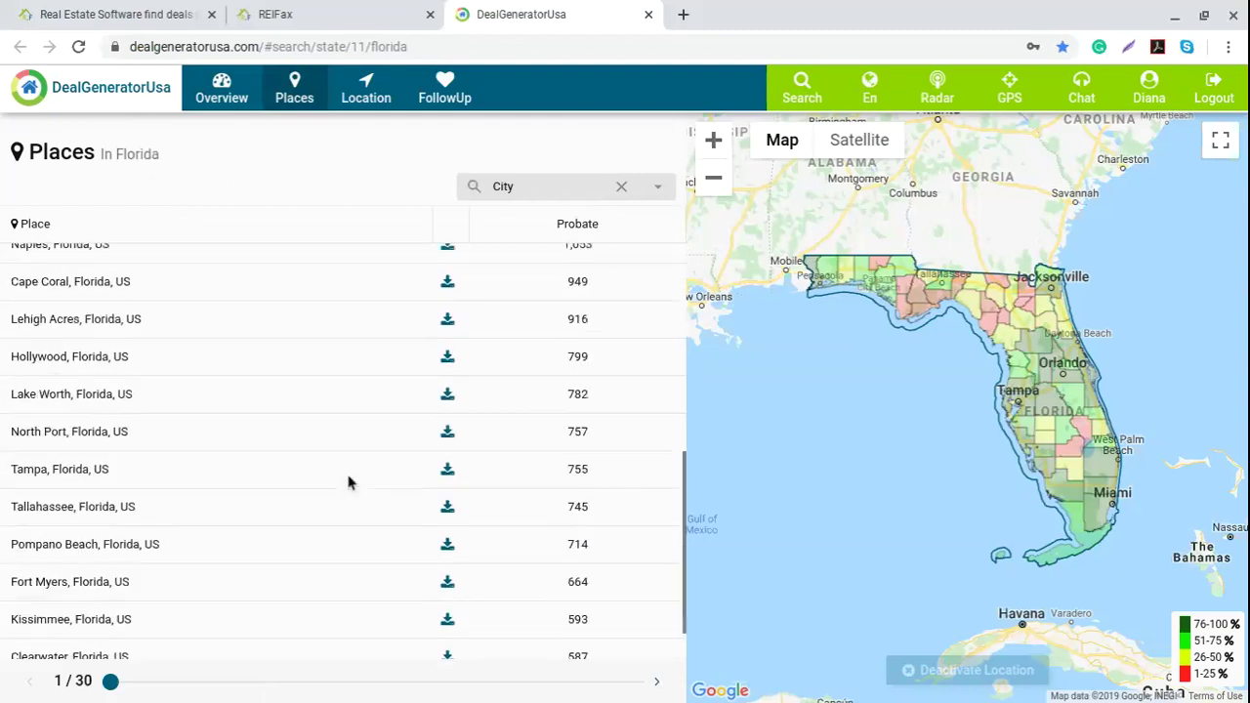
scroll(348, 483, up, 5)
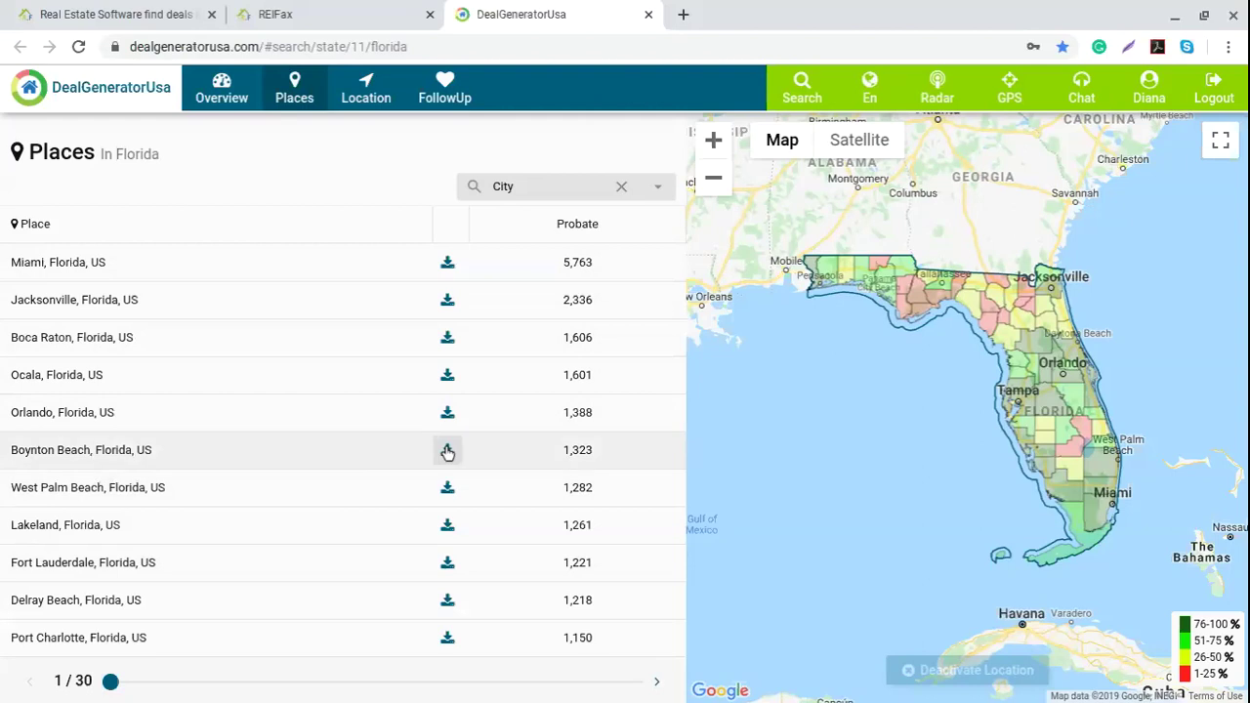
click(446, 265)
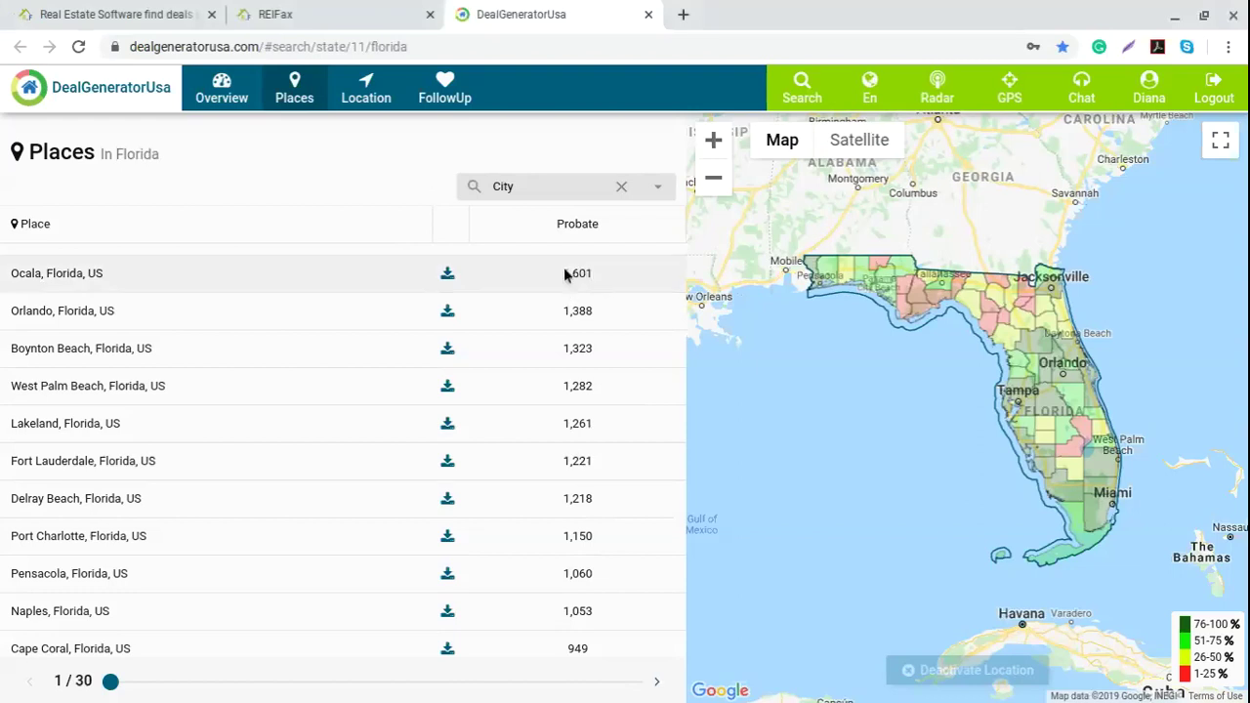
scroll(576, 368, up, 2)
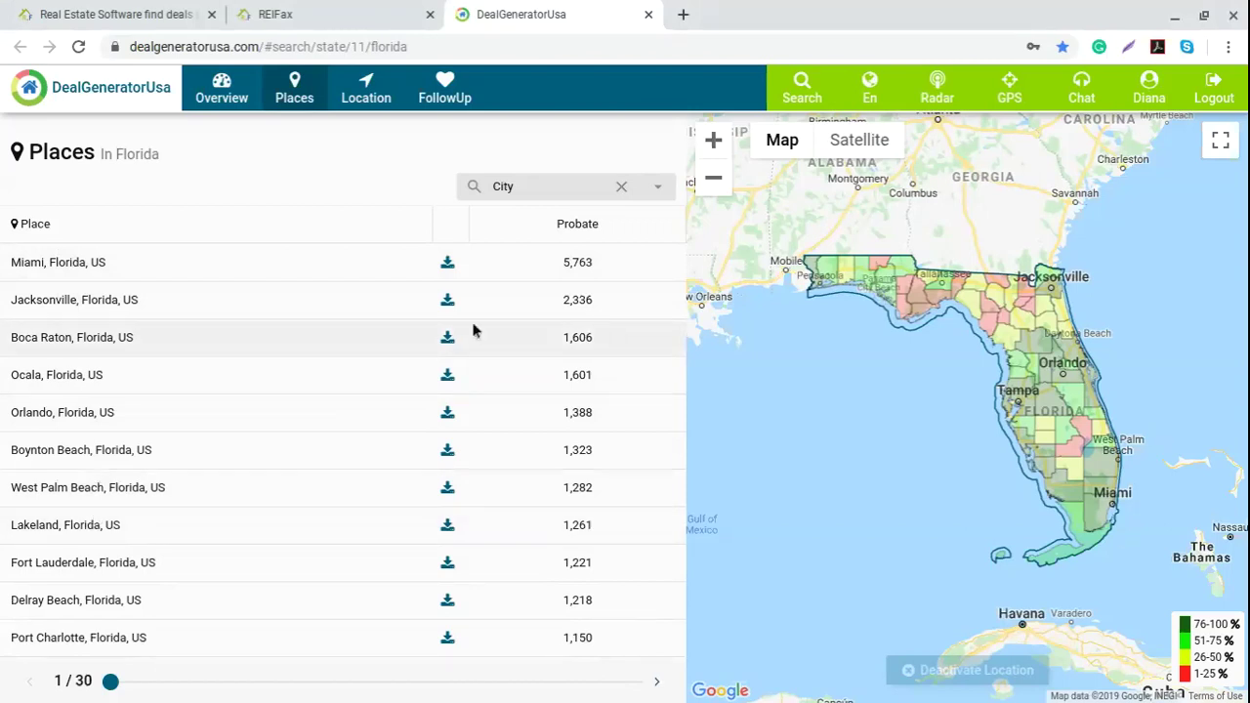
scroll(153, 471, down, 1)
scroll(153, 472, down, 1)
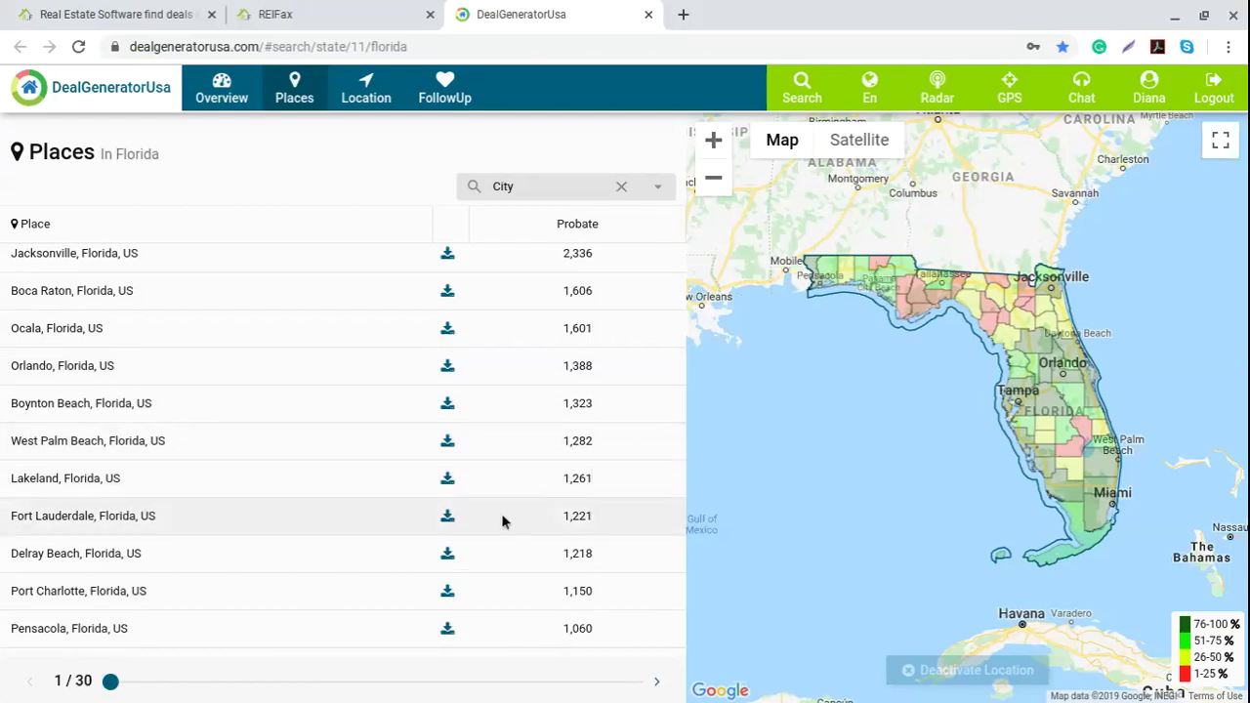
Step: Open the download field checklist for Fort Lauderdale's probate records
click(447, 518)
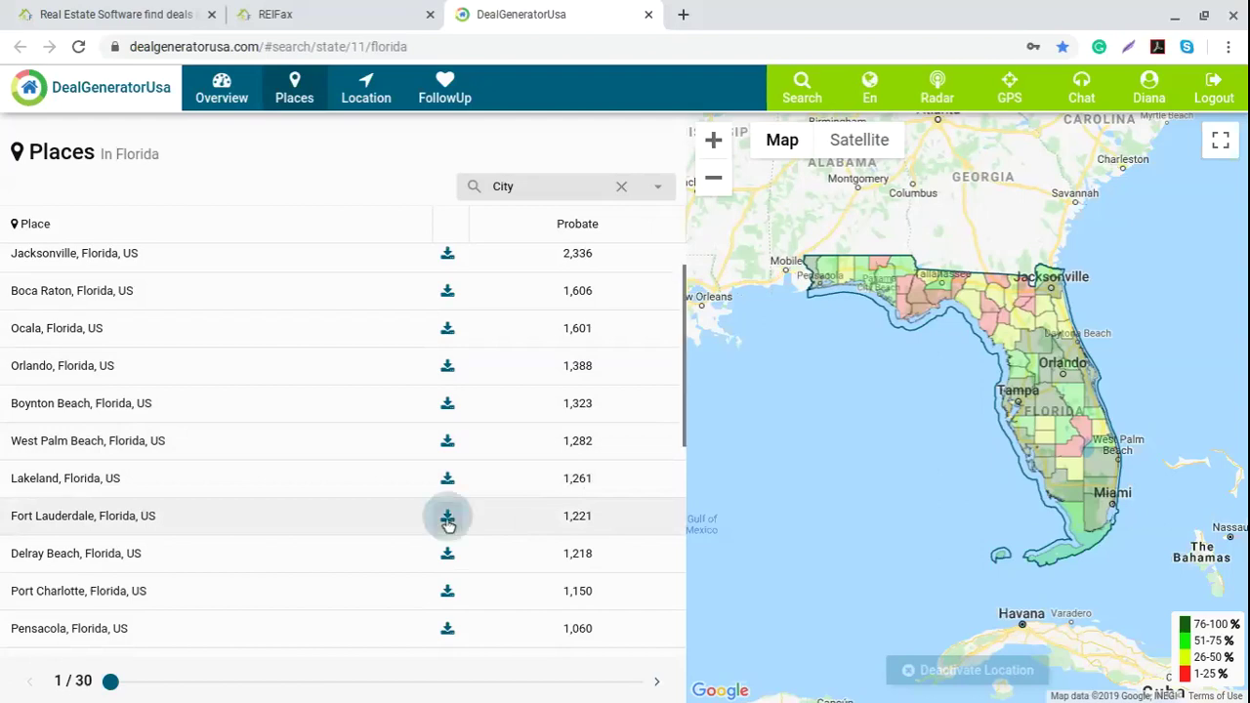
click(678, 507)
scroll(577, 498, down, 1)
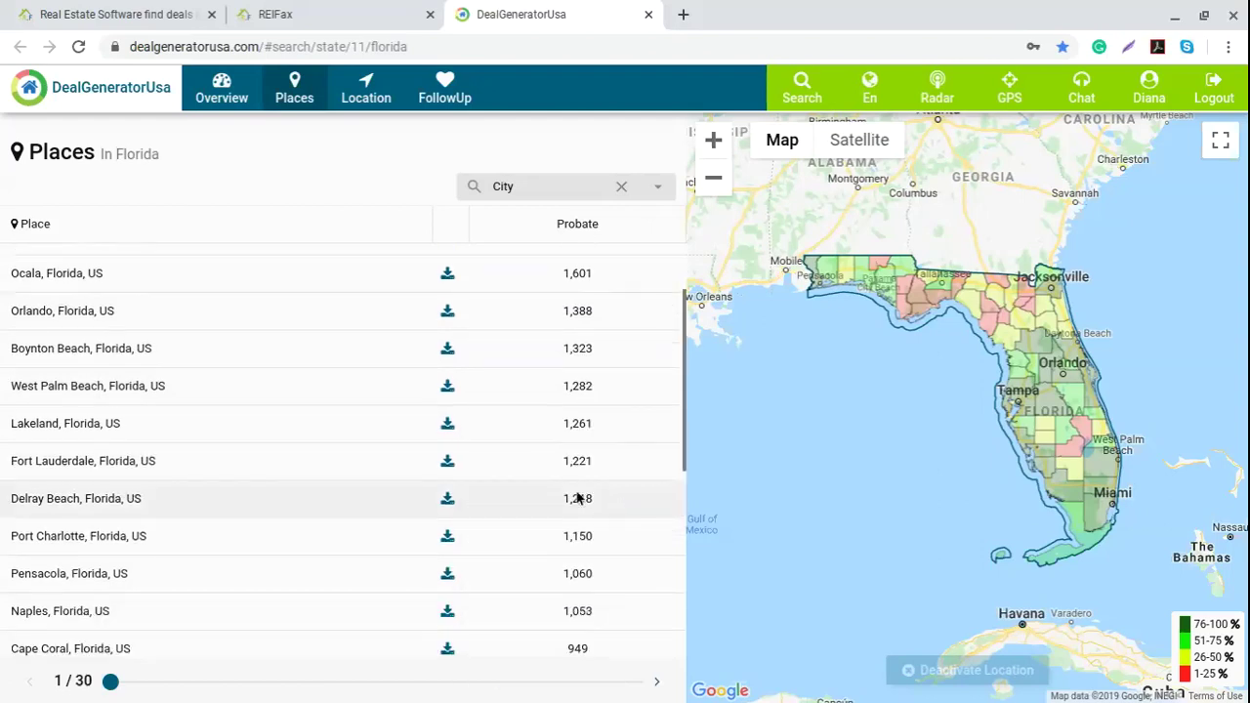
scroll(577, 498, down, 2)
click(447, 332)
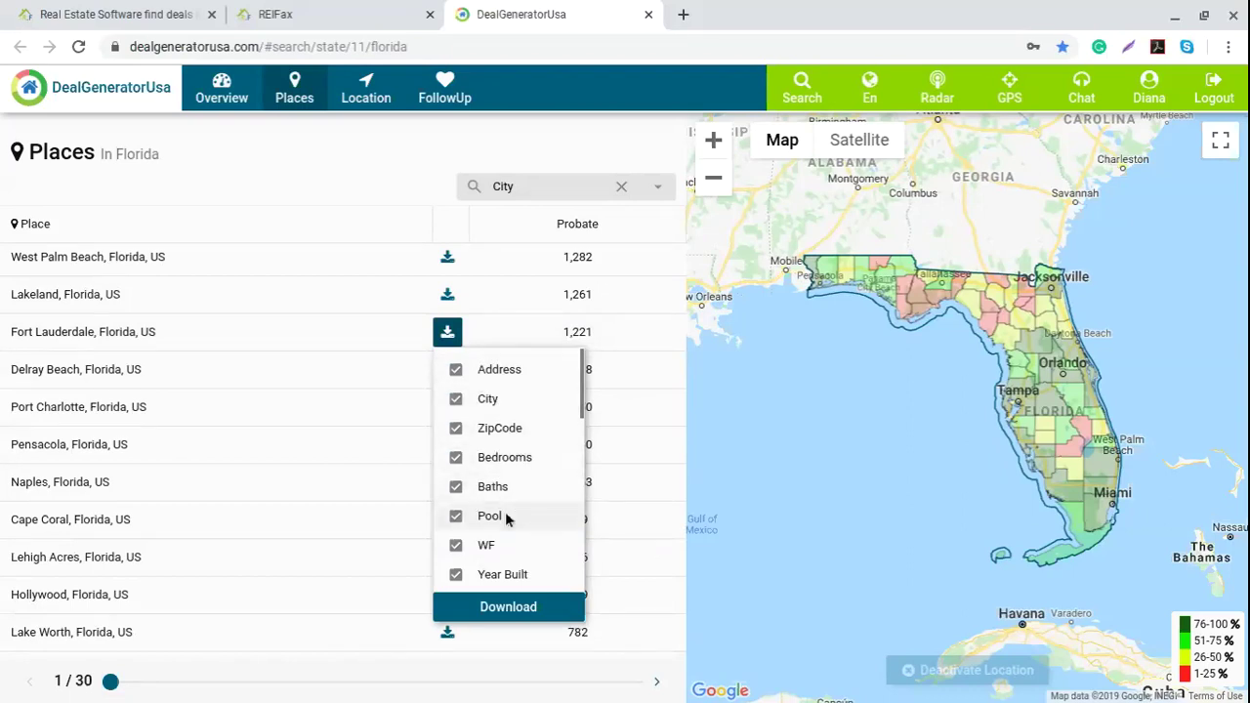
Step: Scroll through the checklist down to Attorney Email, leaving every field checked
scroll(515, 537, down, 1)
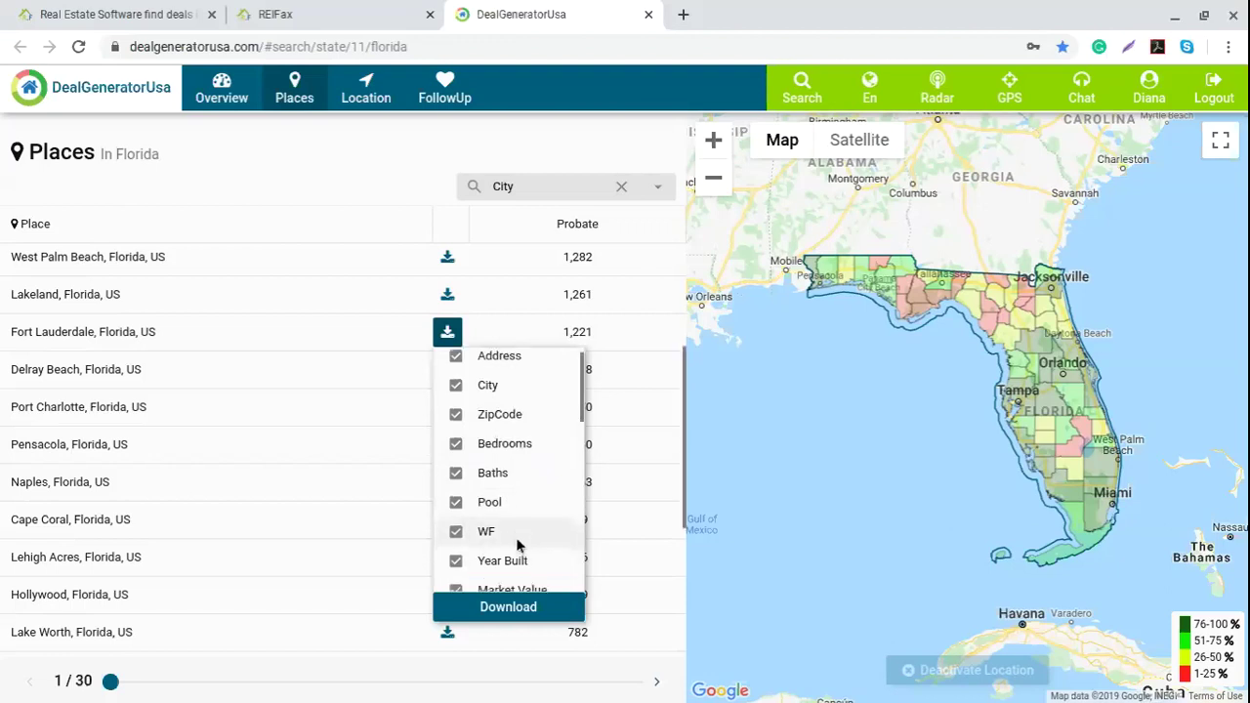
scroll(527, 449, down, 1)
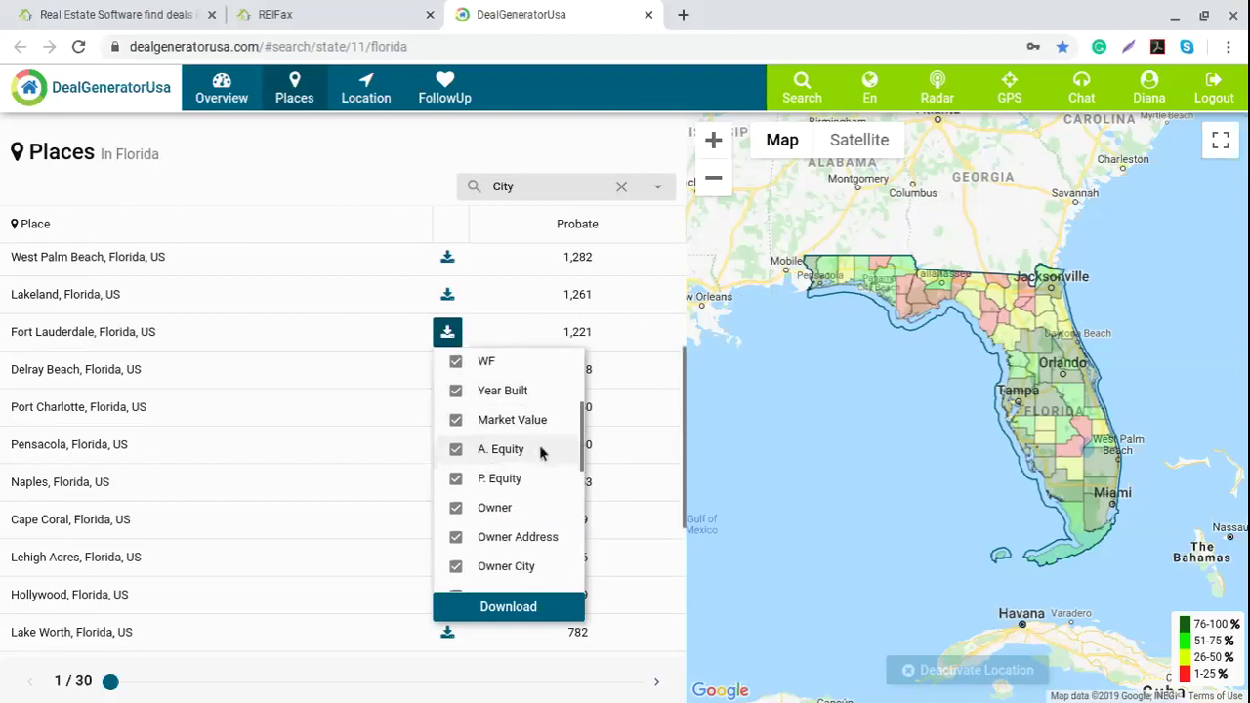
scroll(542, 454, down, 1)
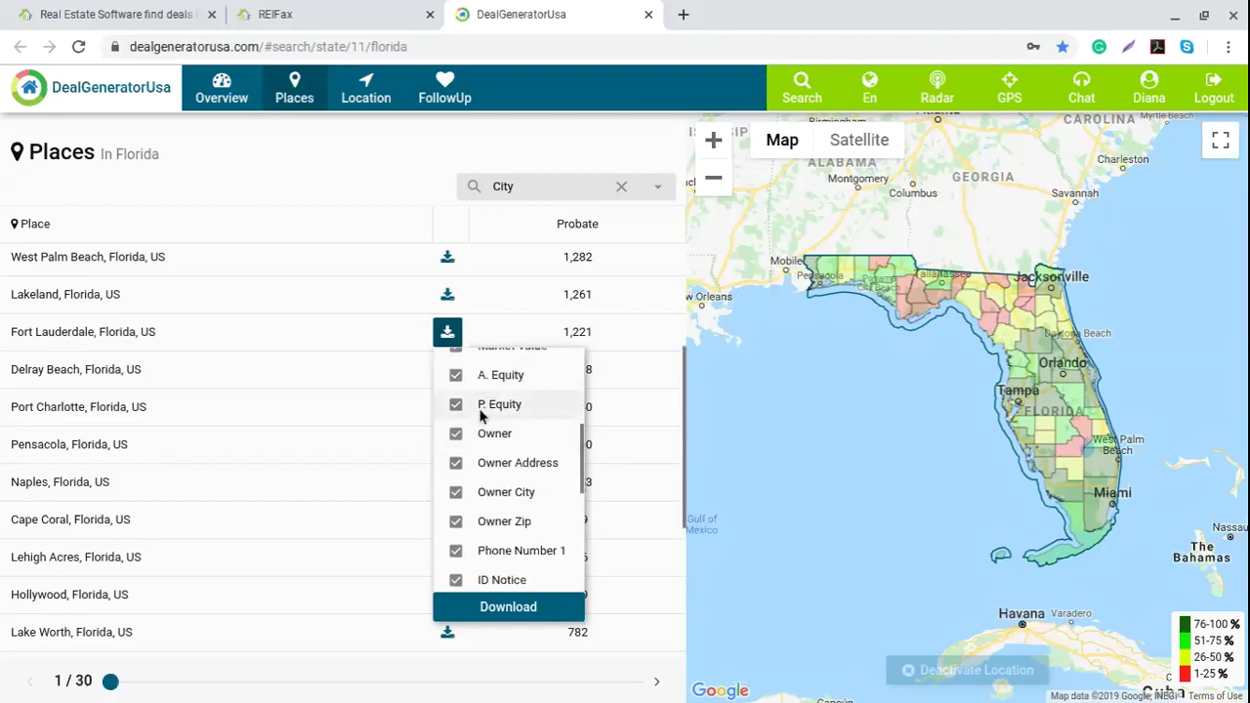
scroll(508, 410, down, 1)
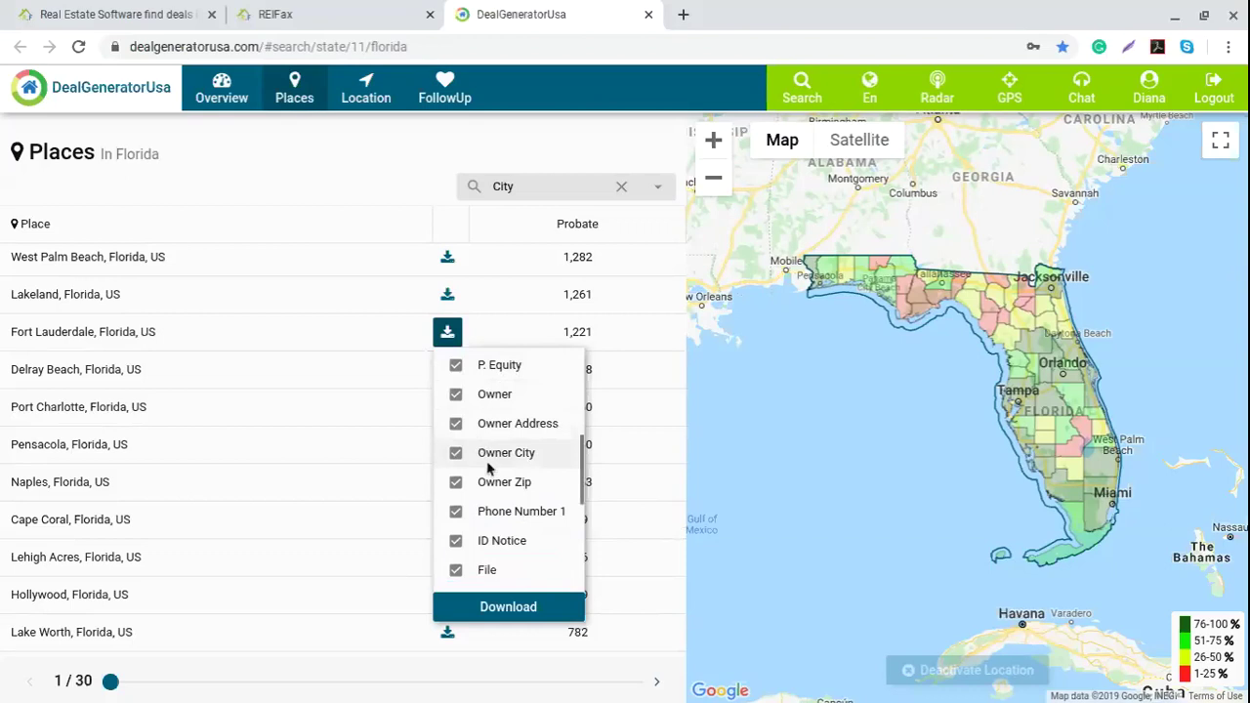
scroll(527, 463, down, 1)
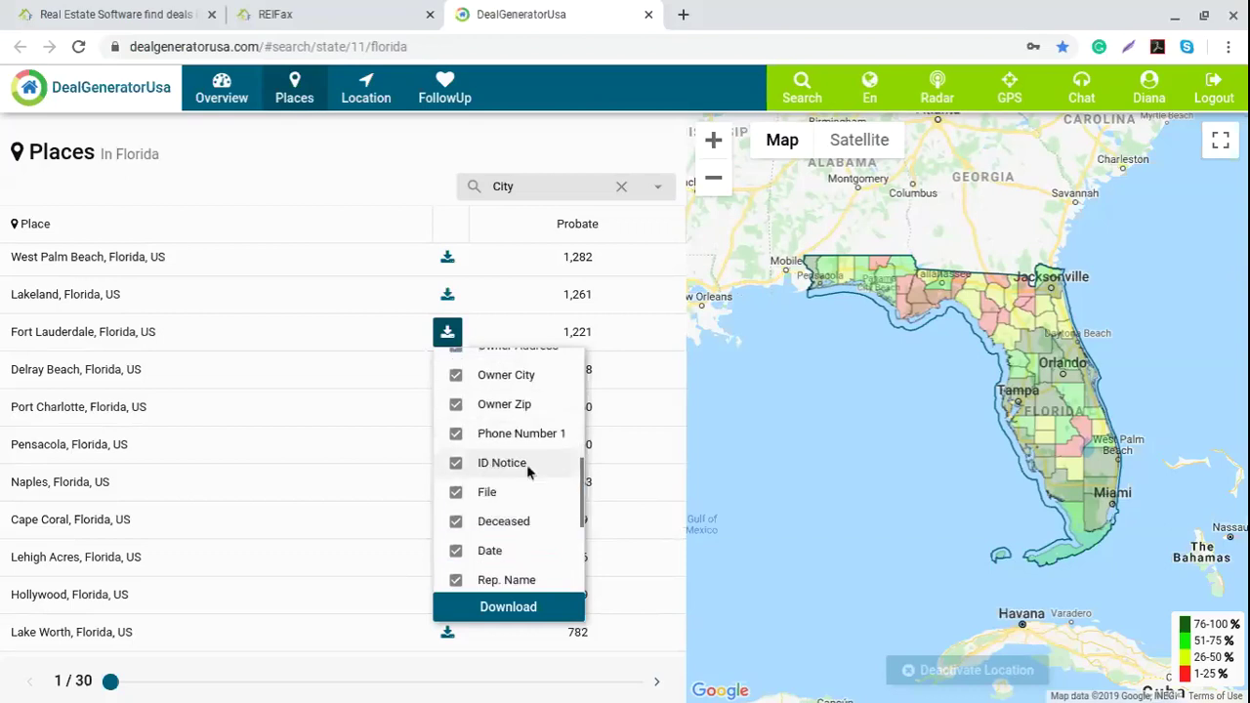
scroll(540, 472, up, 1)
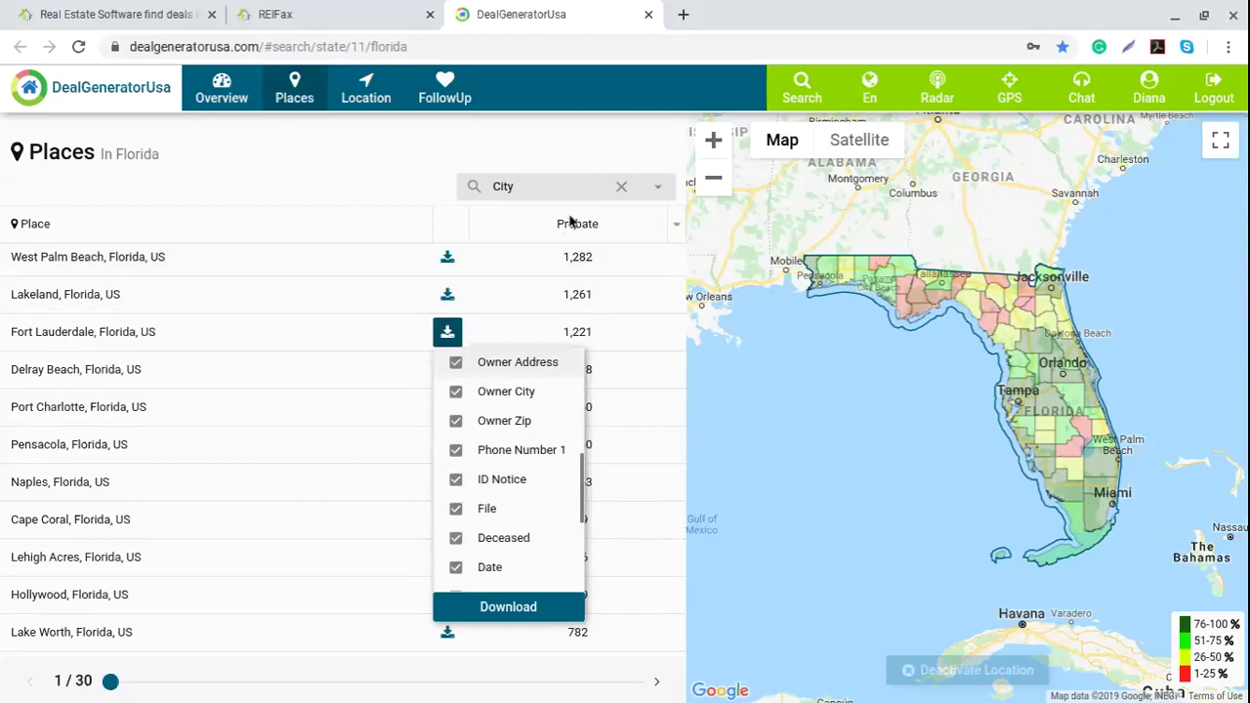
scroll(493, 479, down, 1)
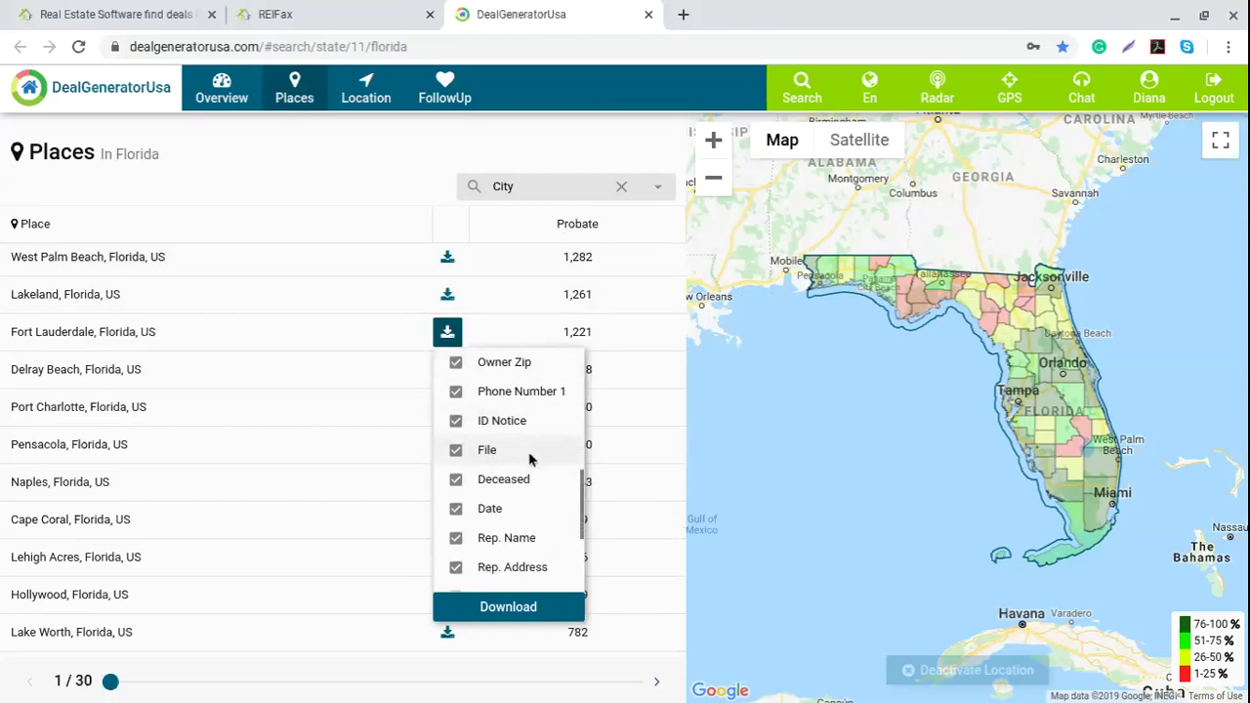
scroll(478, 444, down, 1)
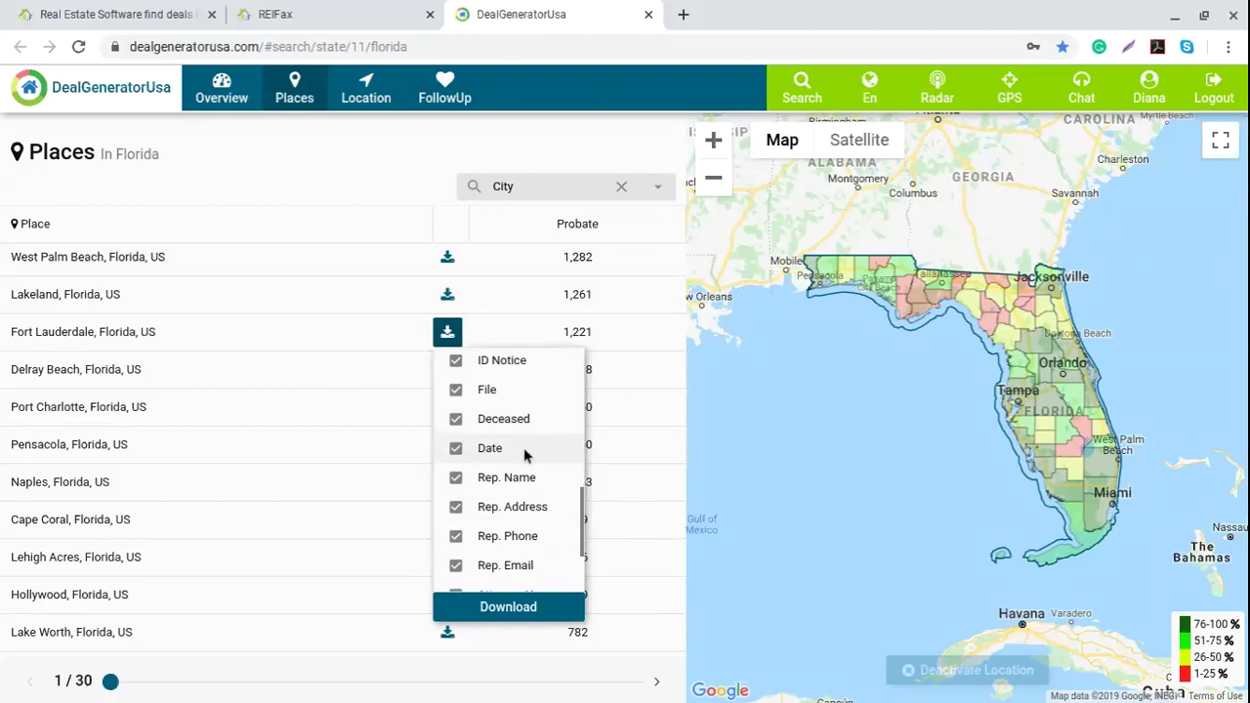
scroll(523, 447, down, 1)
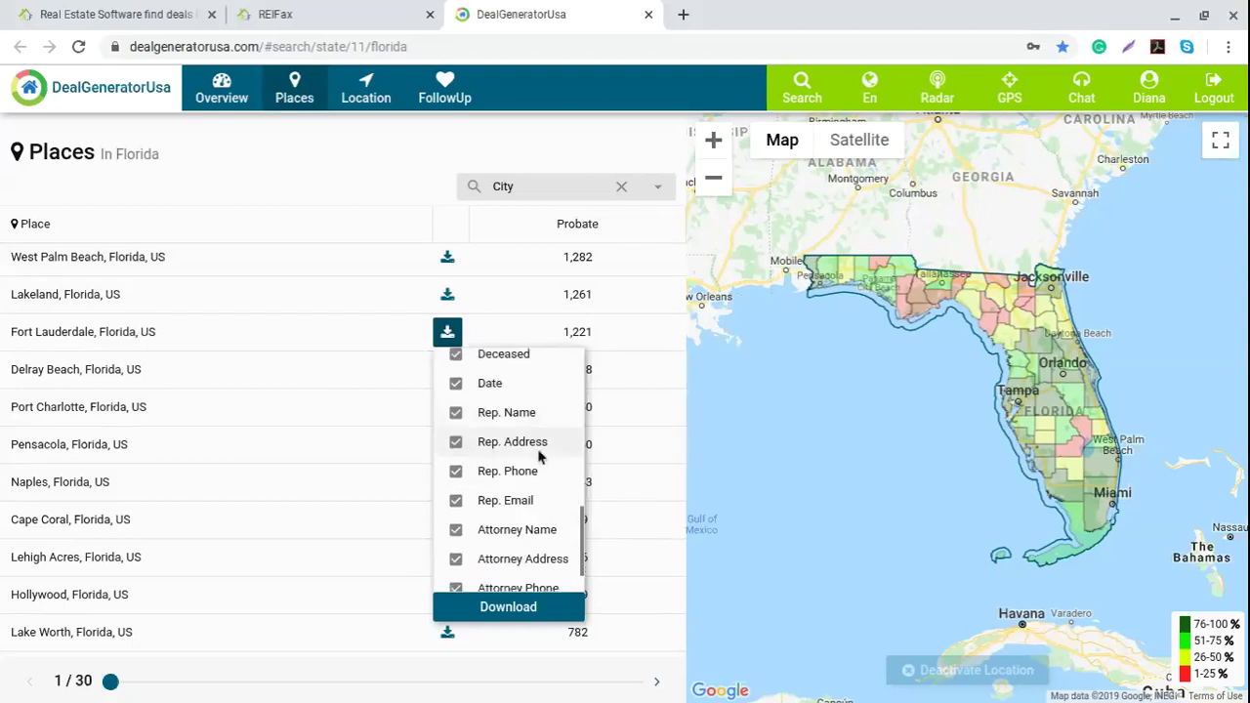
scroll(561, 454, down, 1)
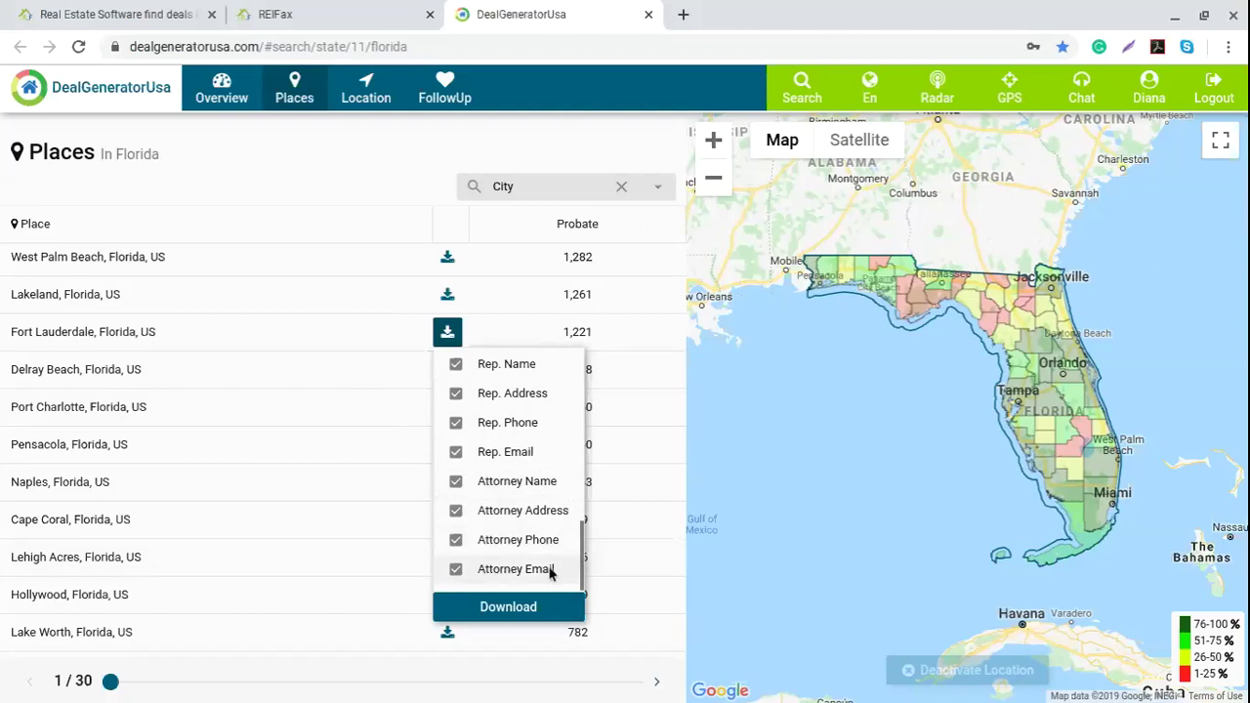
Step: Export the Fort Lauderdale probate records to probate1577460348.xlsx, then go back to DealGeneratorUsa and the spreadsheet
click(521, 607)
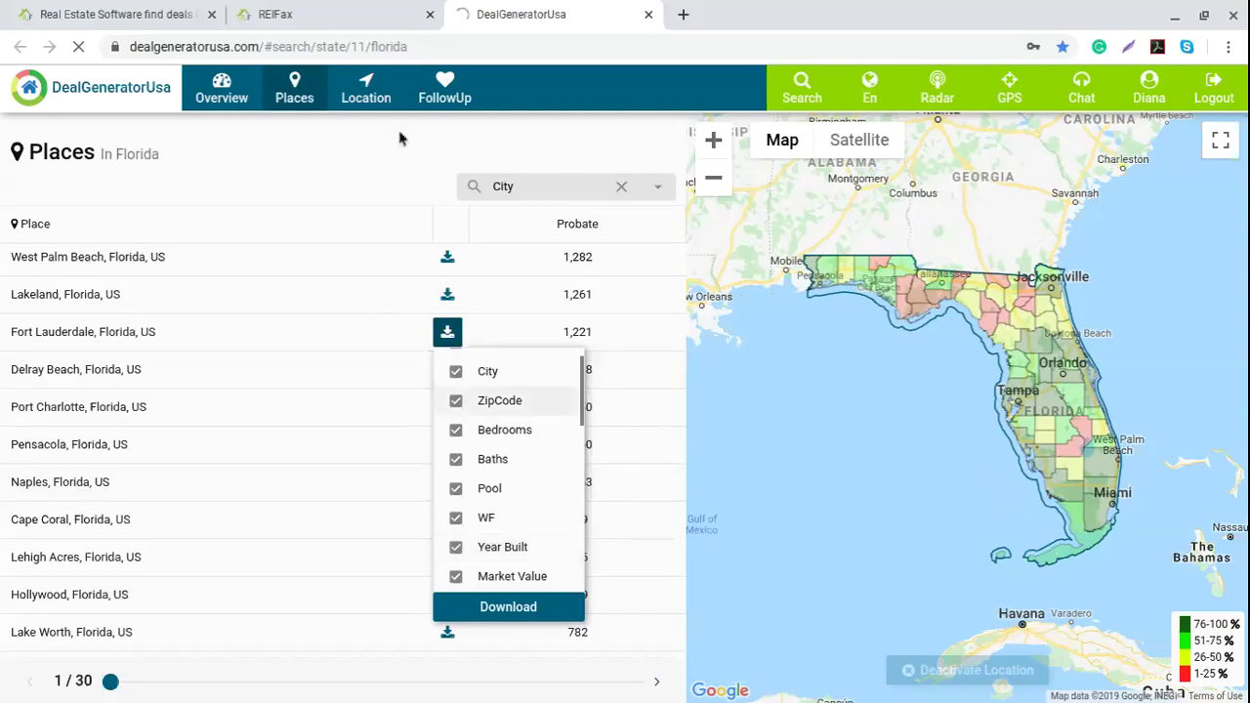
click(366, 179)
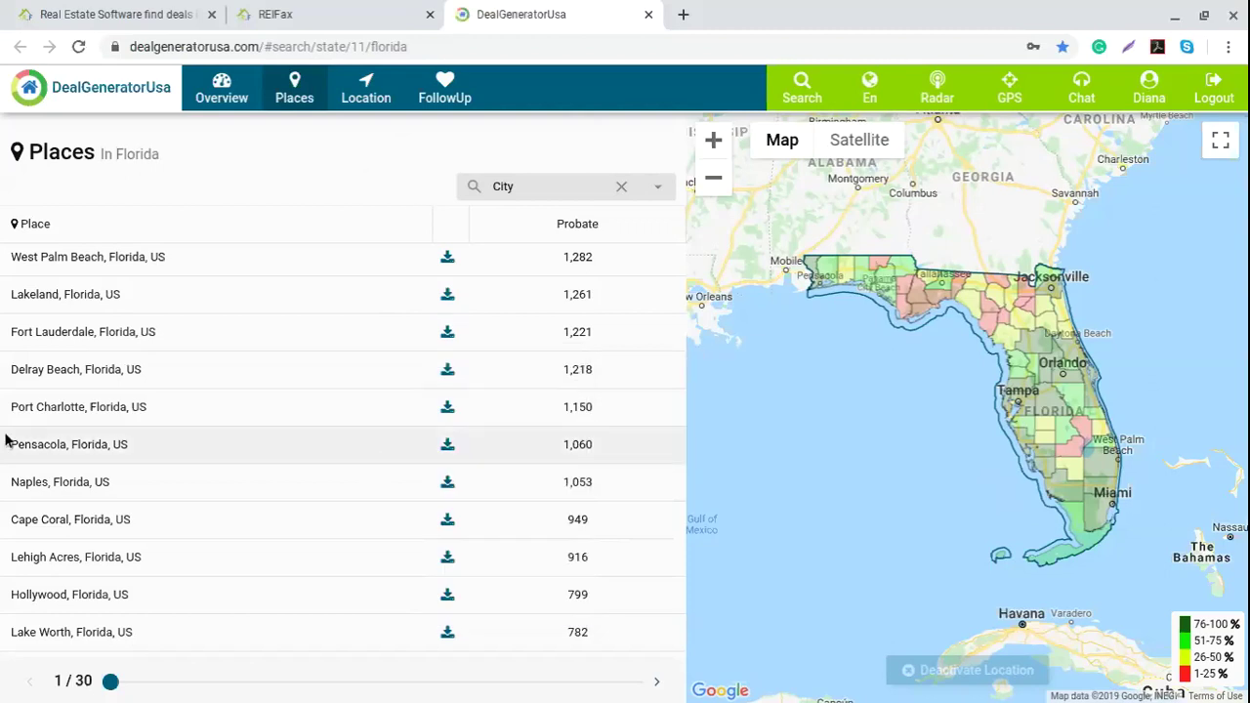
scroll(83, 508, down, 2)
scroll(93, 440, up, 1)
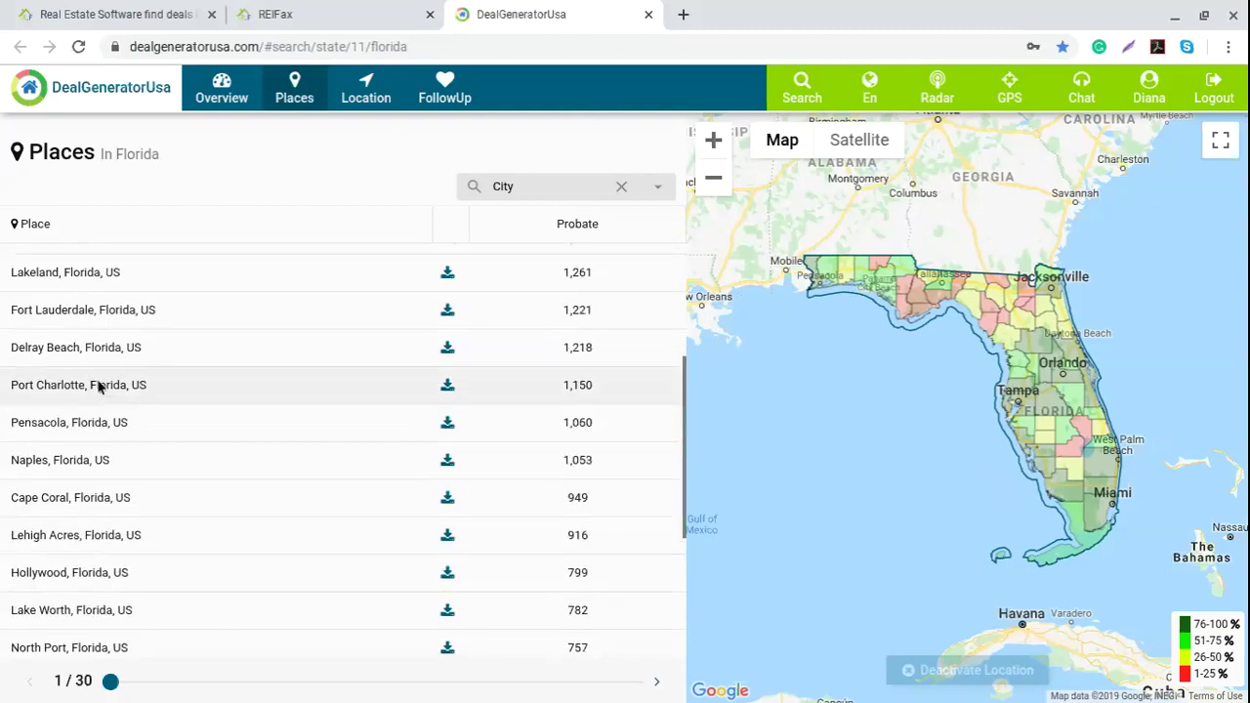
click(447, 309)
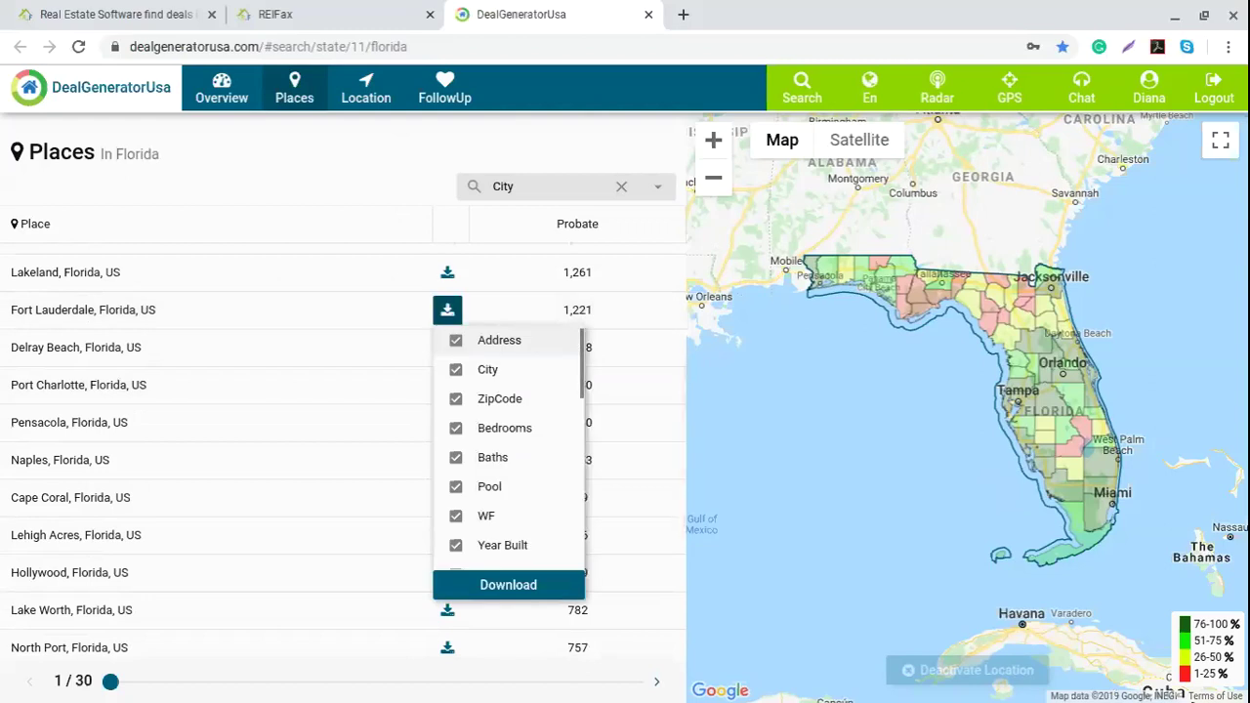
click(917, 205)
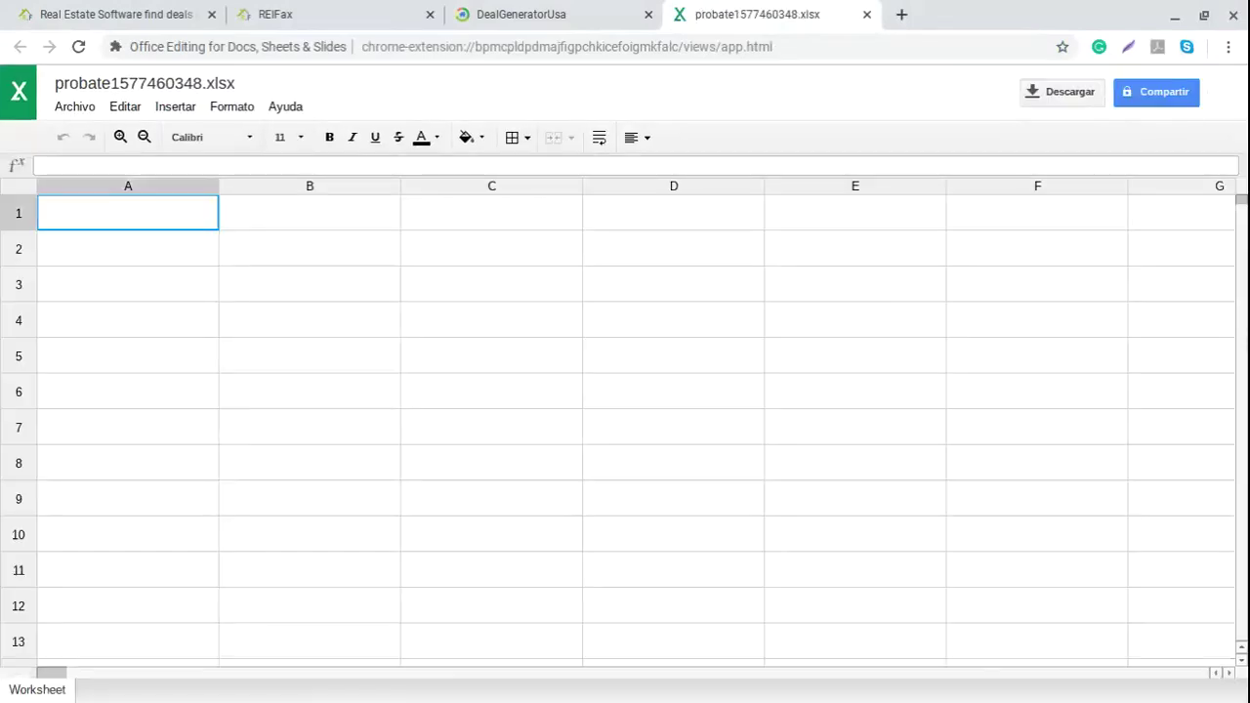
click(578, 9)
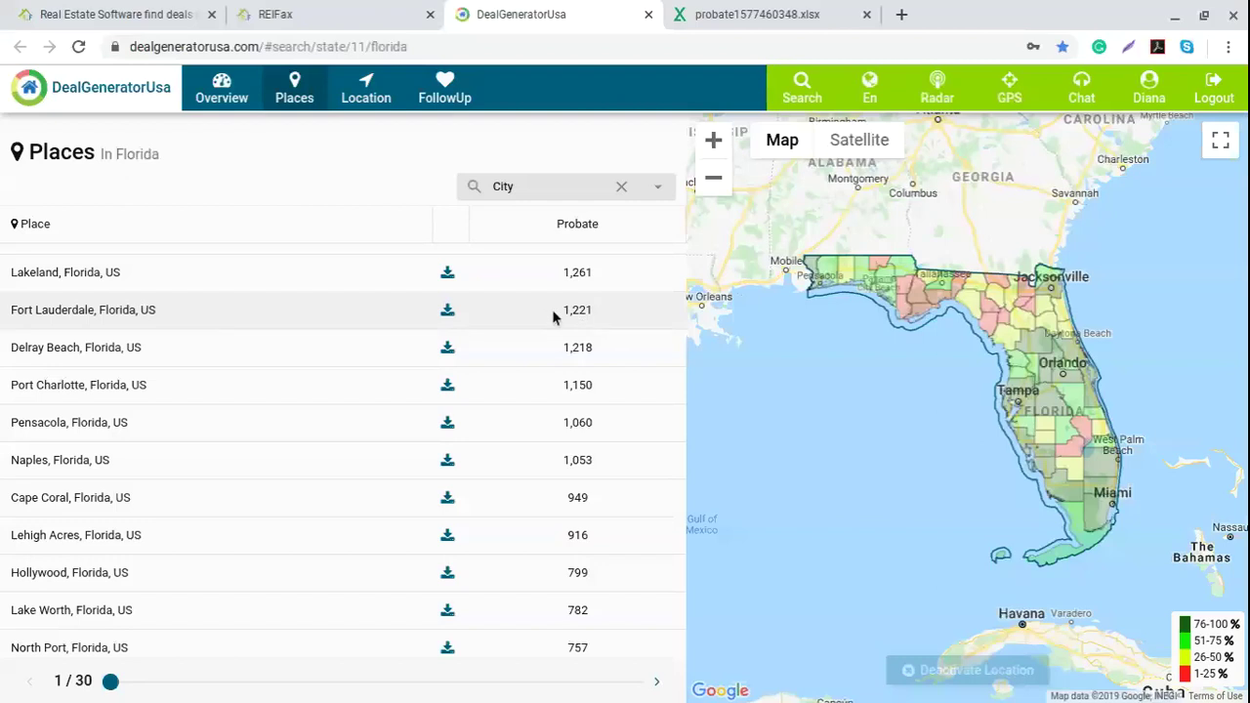
click(764, 20)
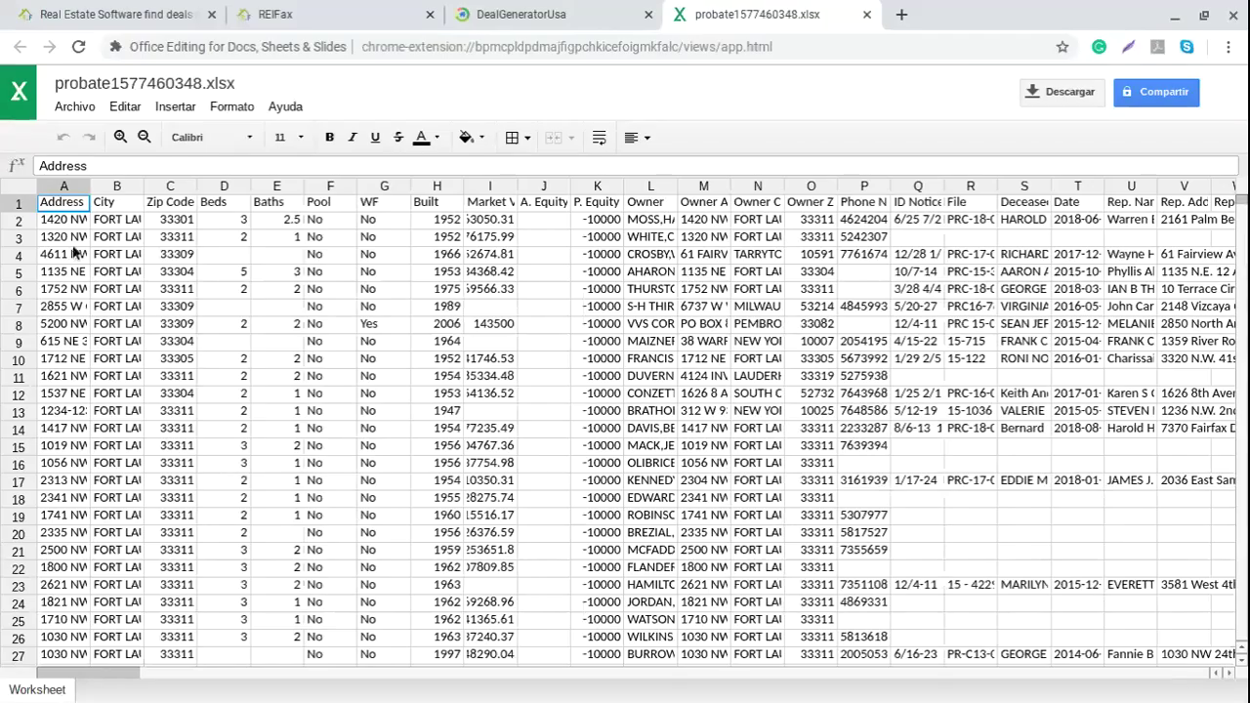
Step: Look over the City and Address columns of probate1577460348.xlsx, ending on cell H10
click(116, 185)
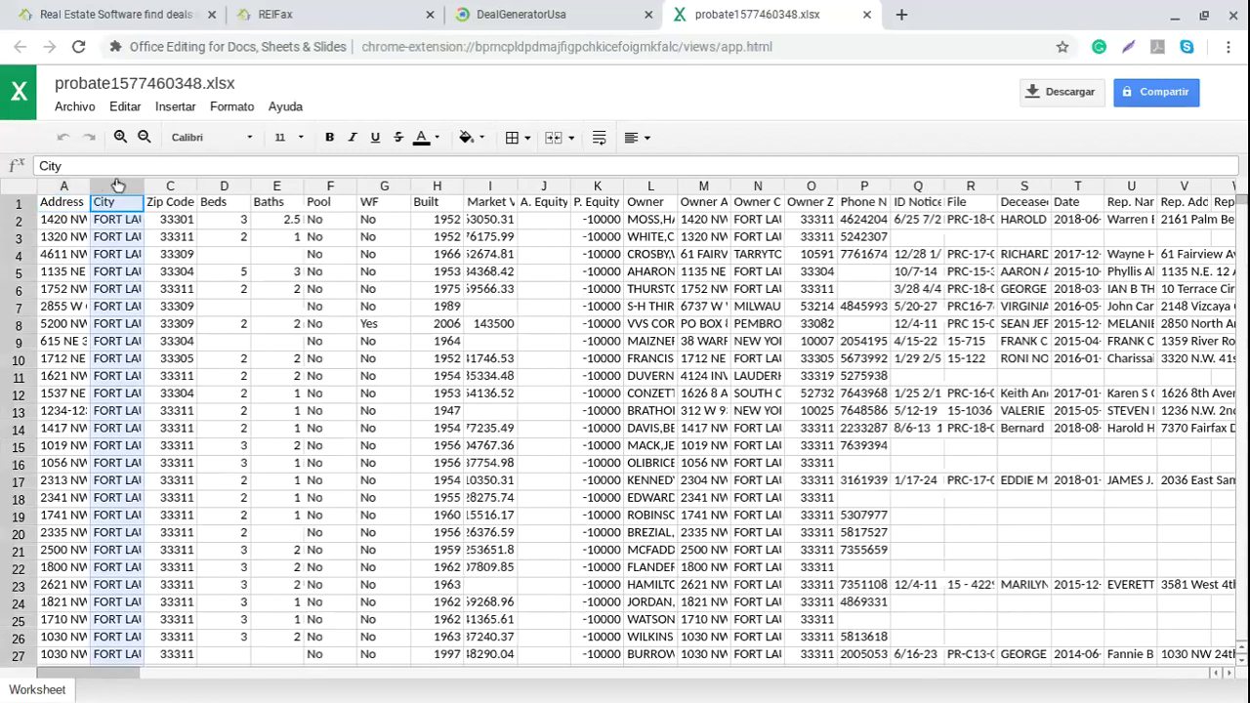
click(60, 188)
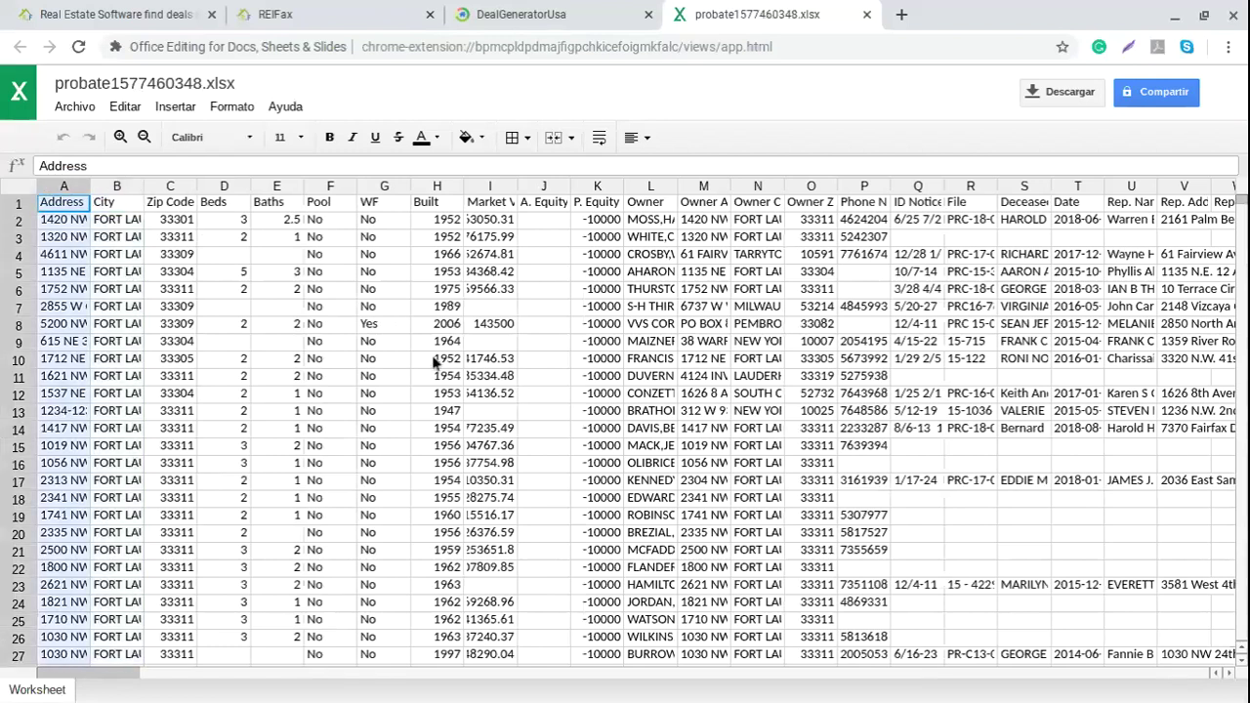
click(436, 359)
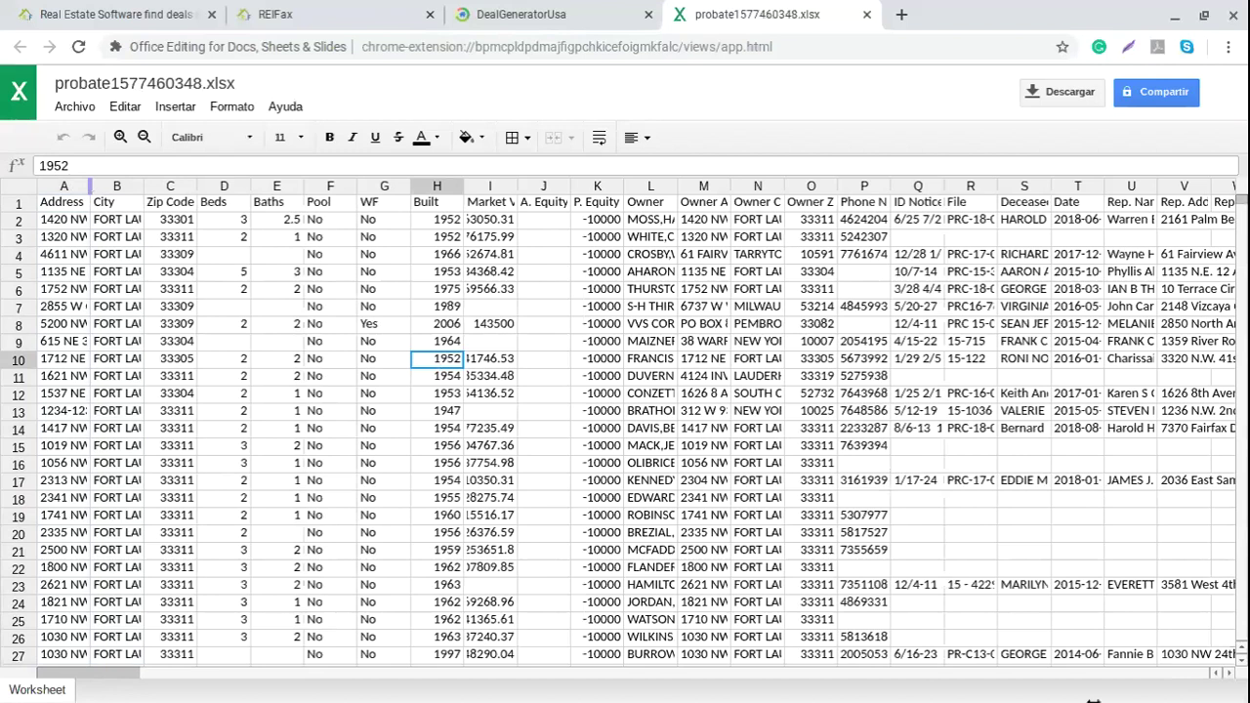
Step: Widen column A for full addresses and the Market Value column for full values
drag(90, 186, 154, 186)
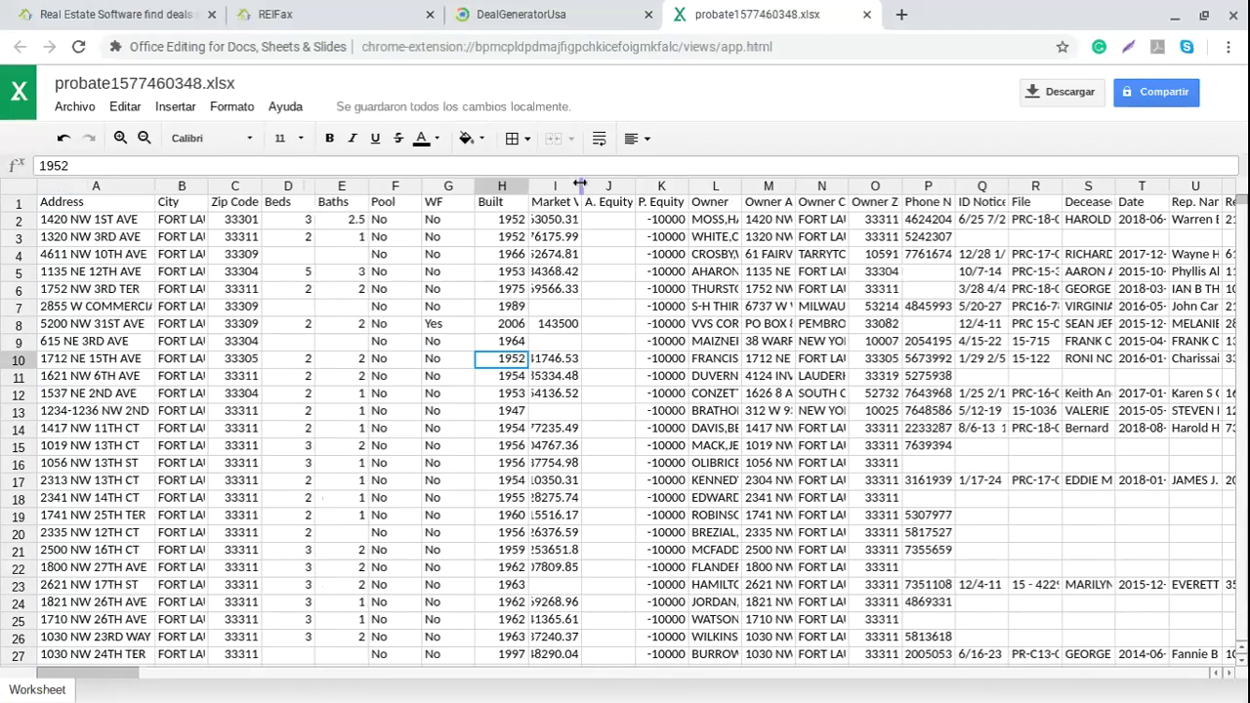
drag(626, 181, 635, 181)
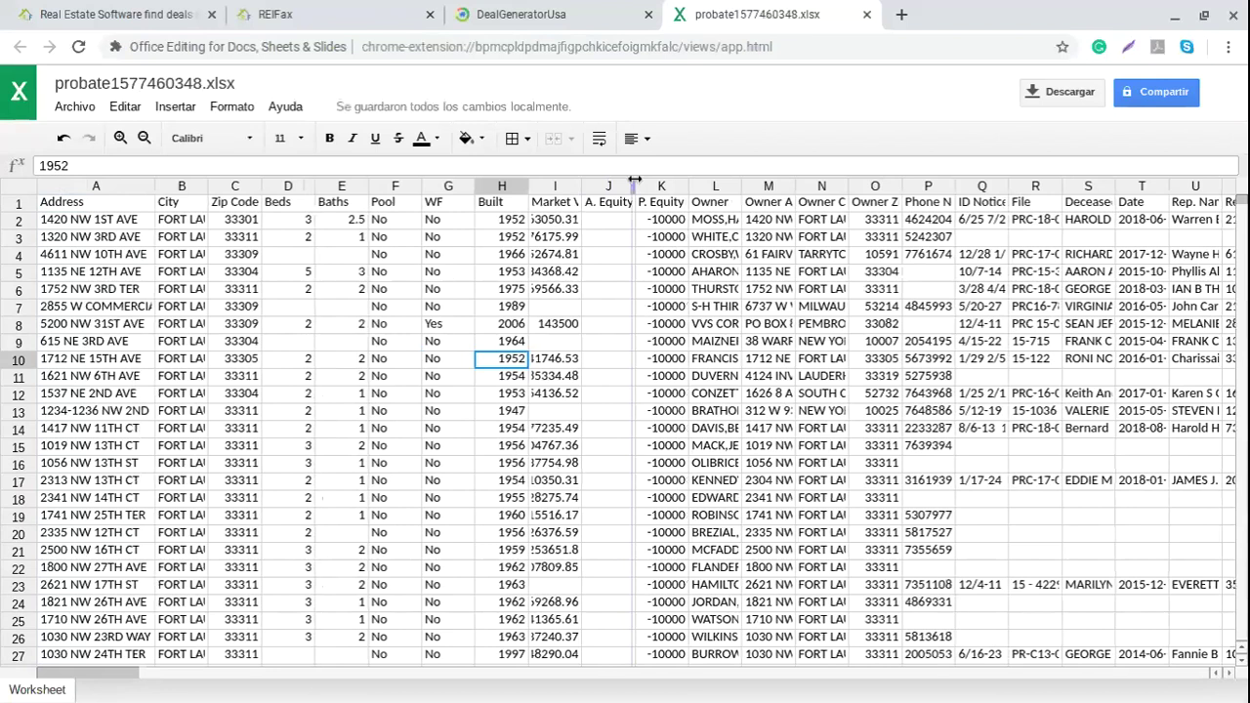
drag(634, 181, 635, 183)
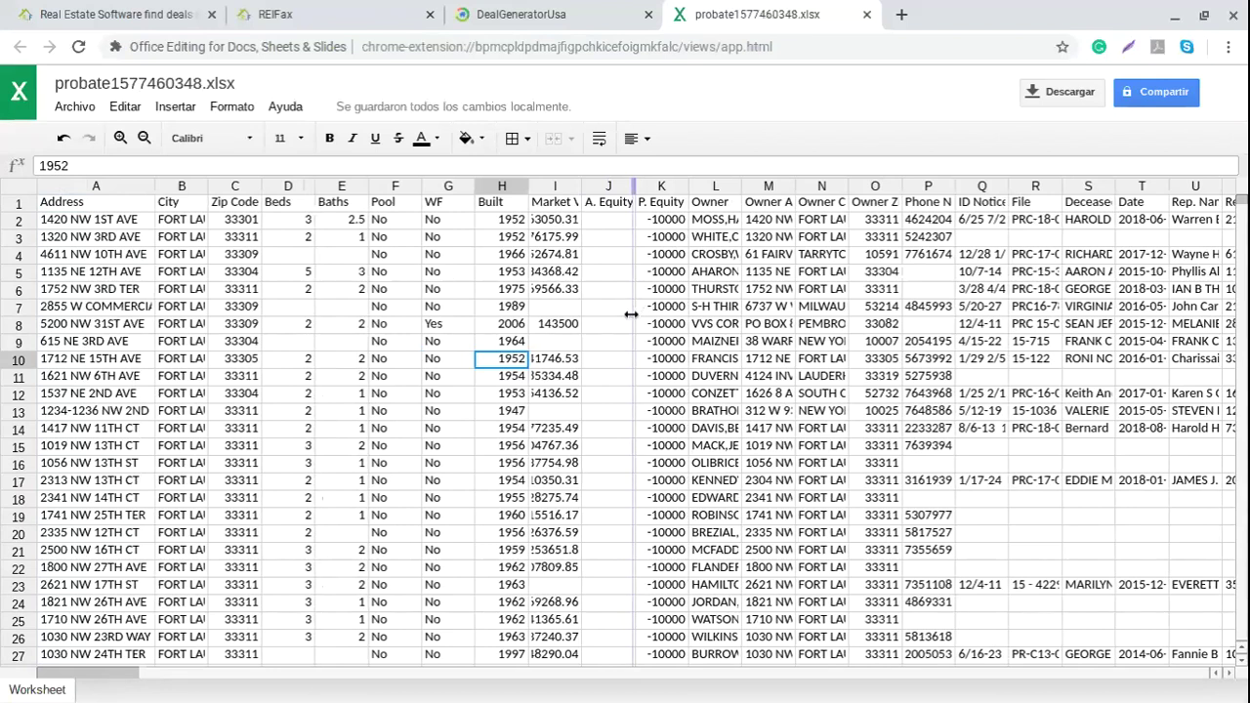
Step: Review the headers from Address across to Pool and the Yes waterfront value in G8
click(98, 206)
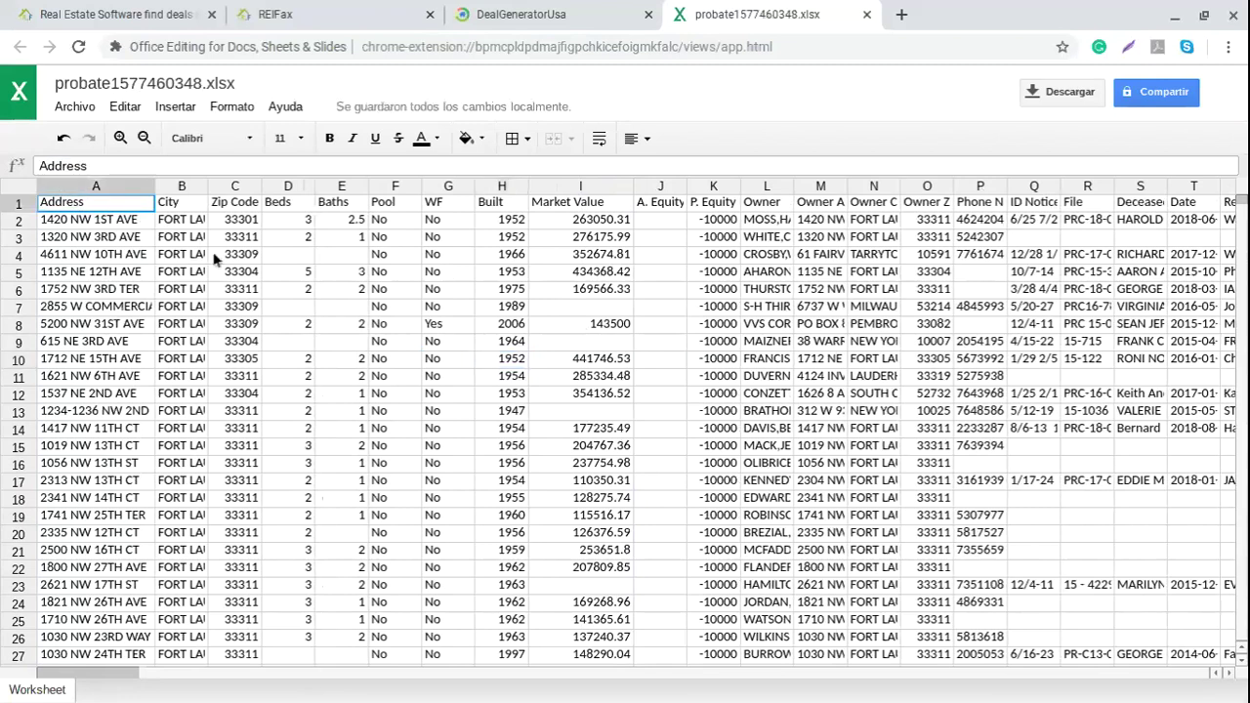
key(Right)
key(Right)
key(Right)
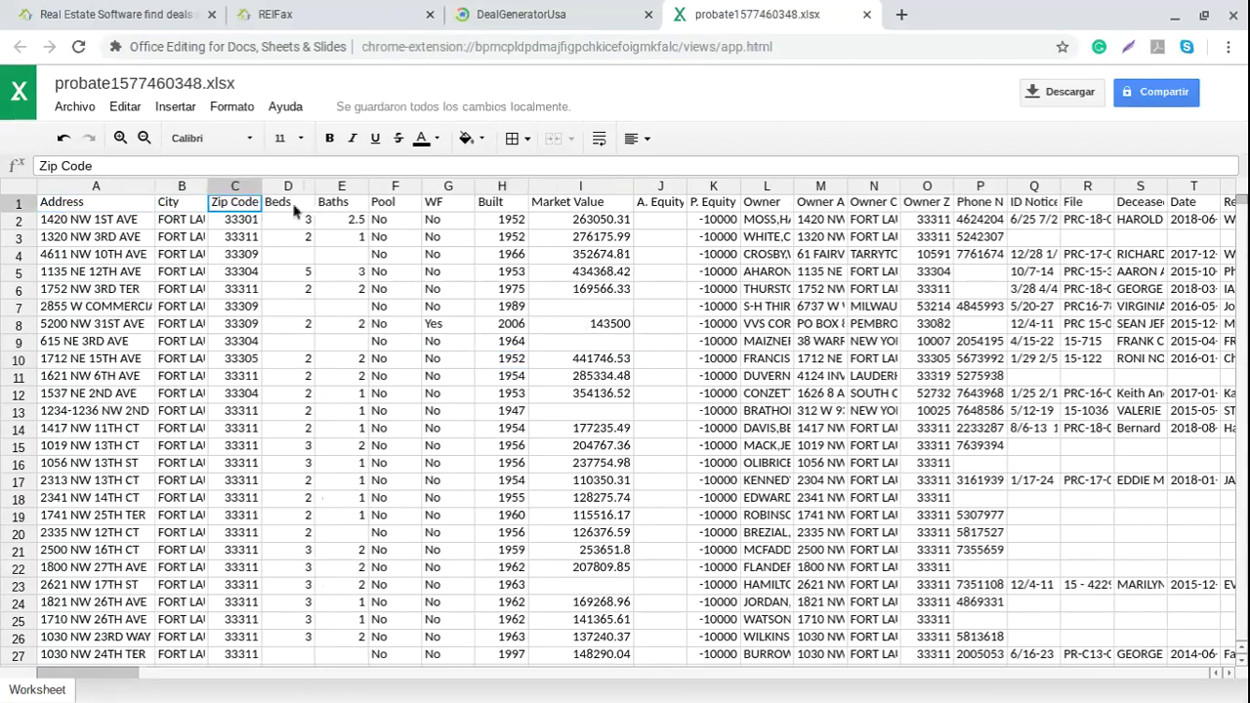
key(Right)
key(Right)
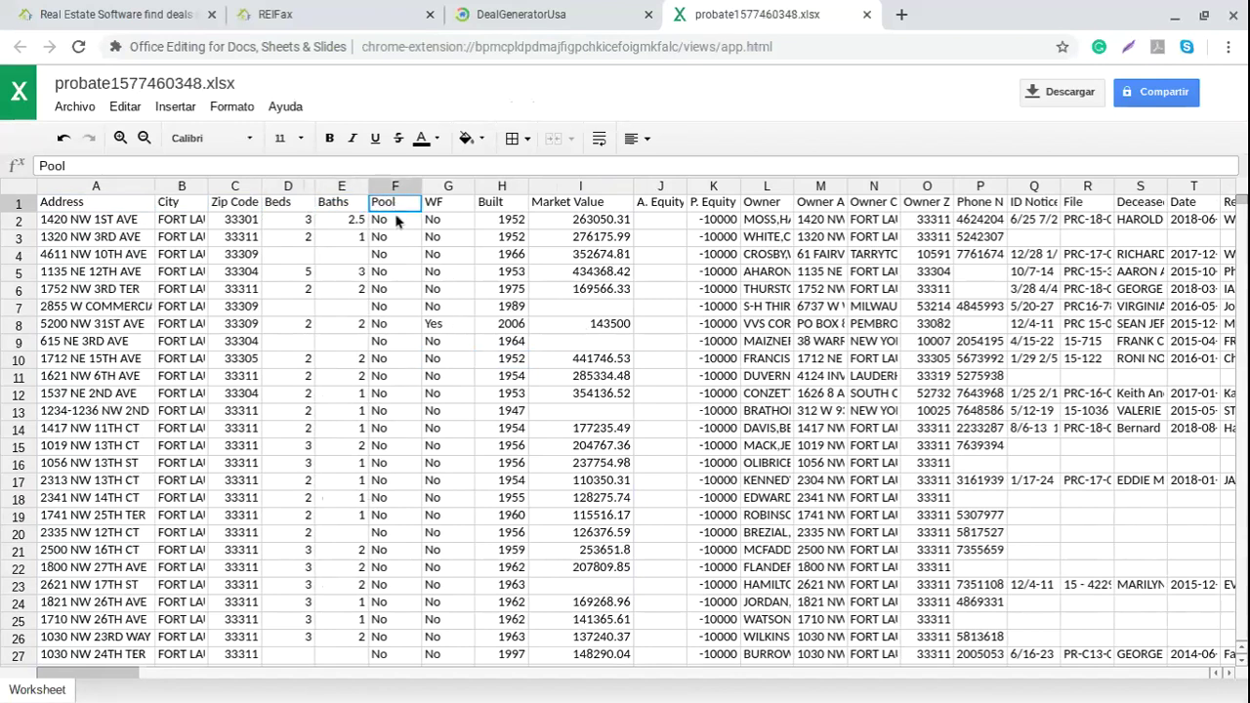
click(446, 328)
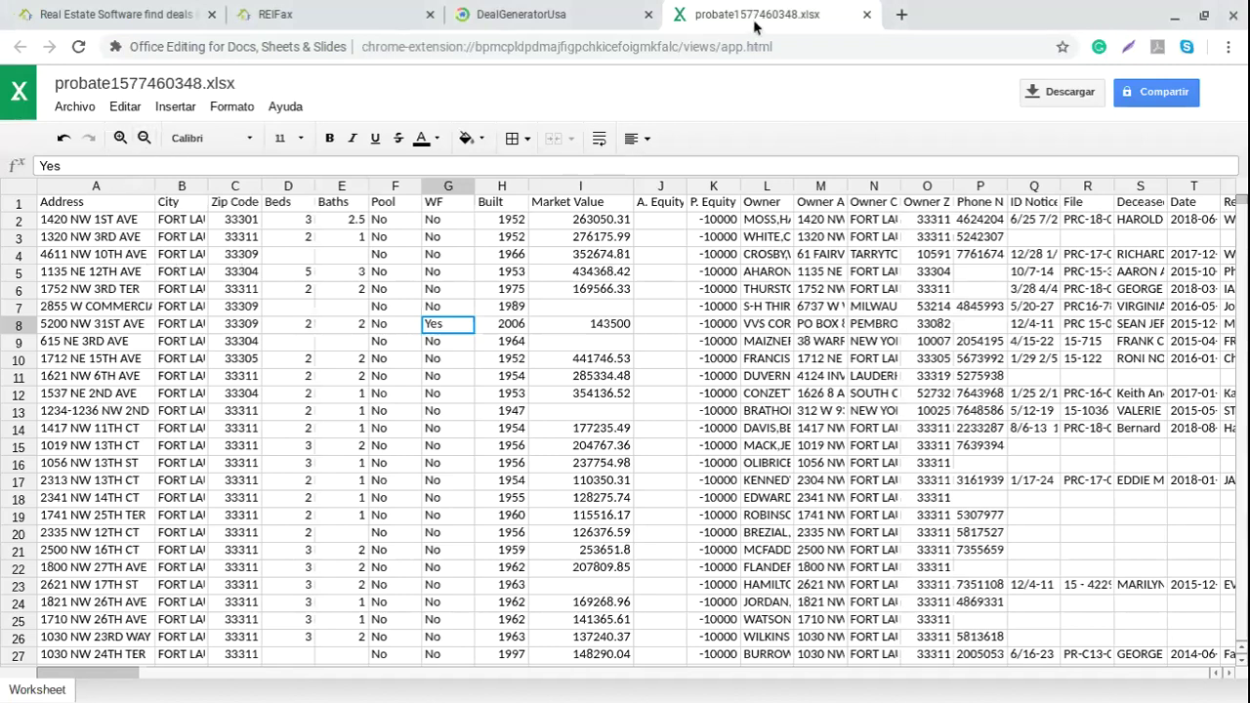
click(112, 305)
key(ctrl+Home)
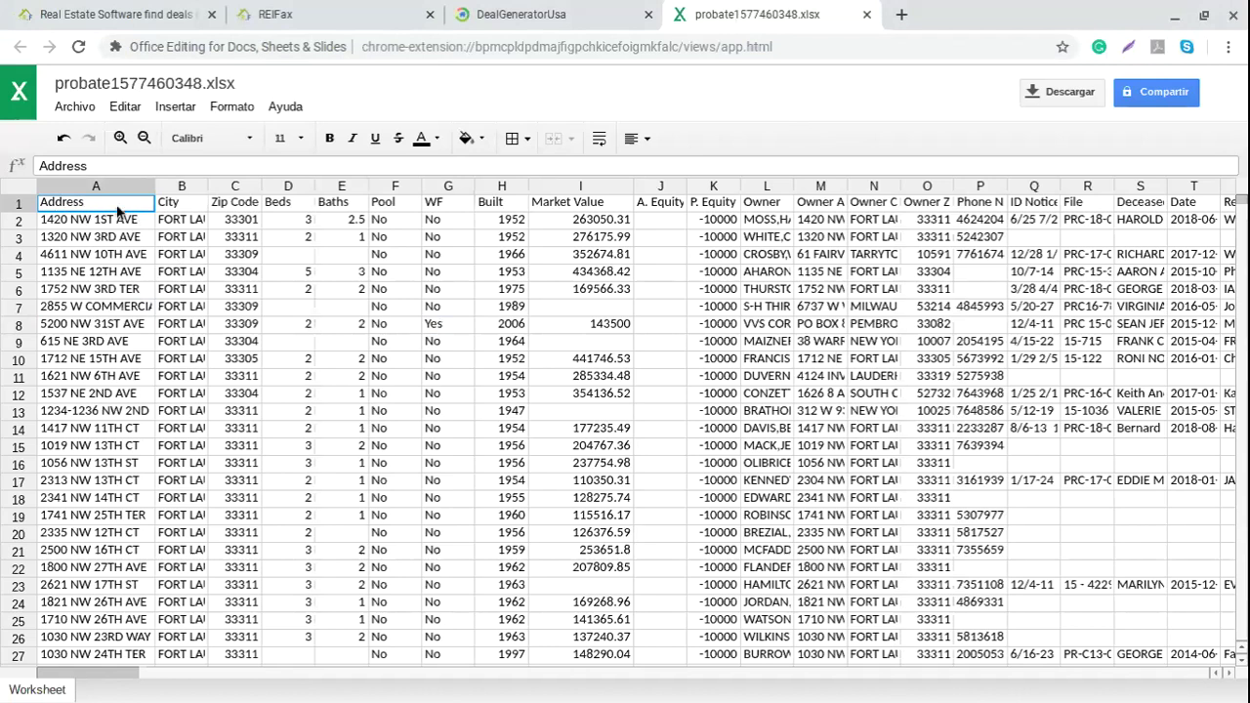
key(Right)
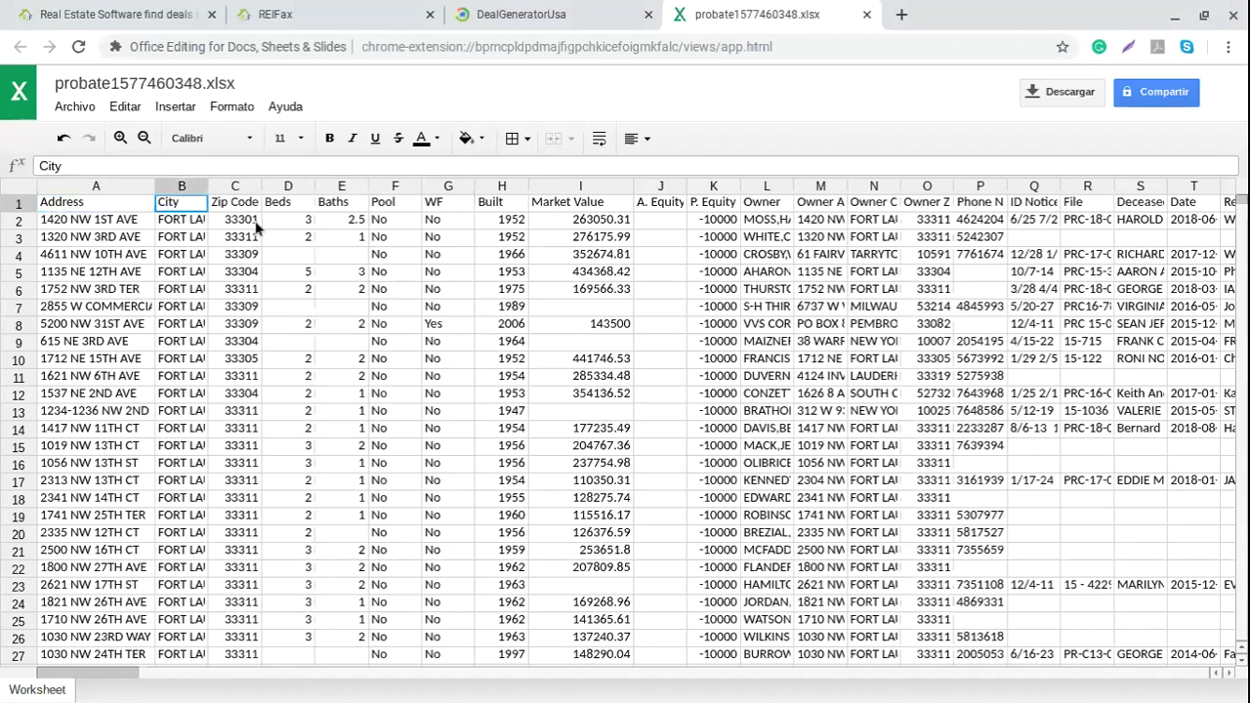
key(Right)
key(Right)
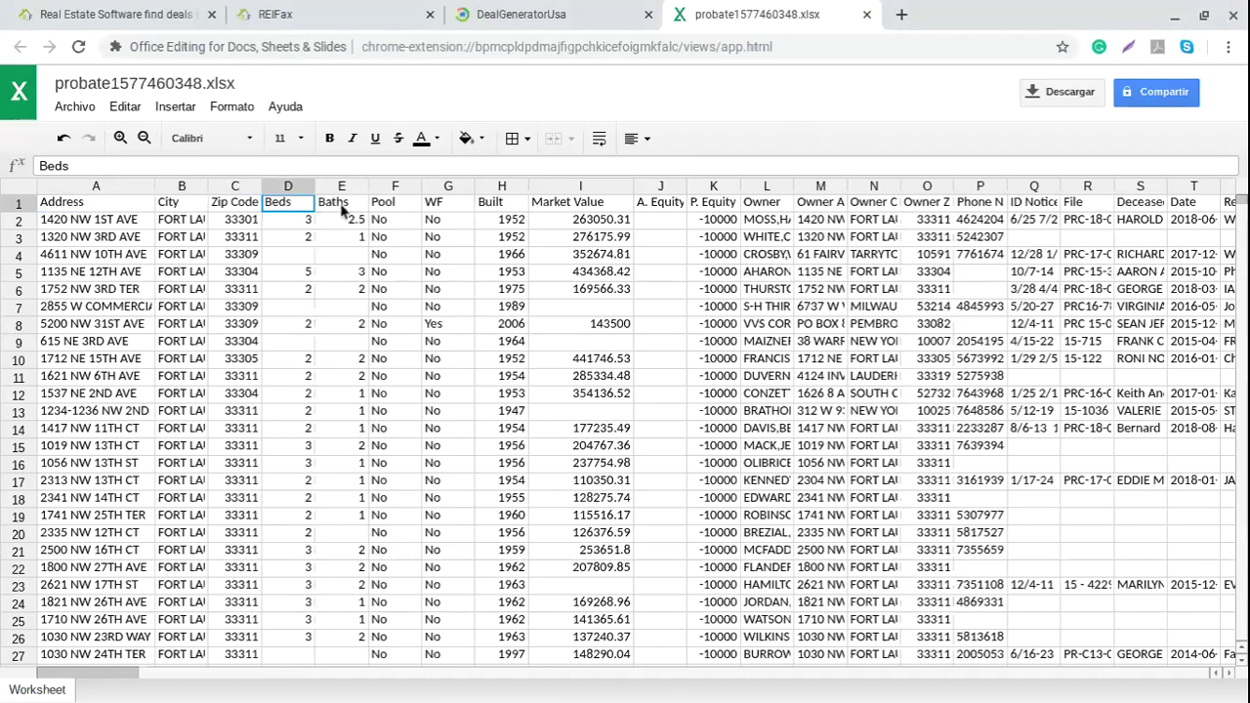
key(Right)
key(Right)
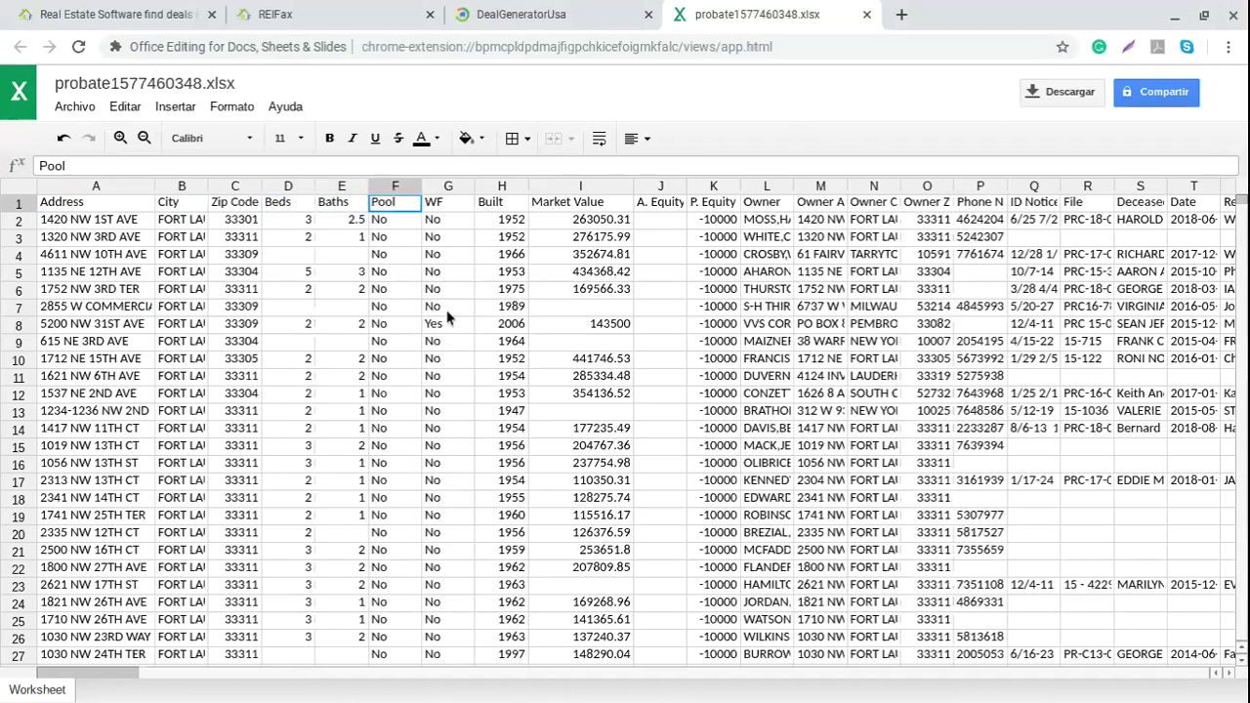
key(Right)
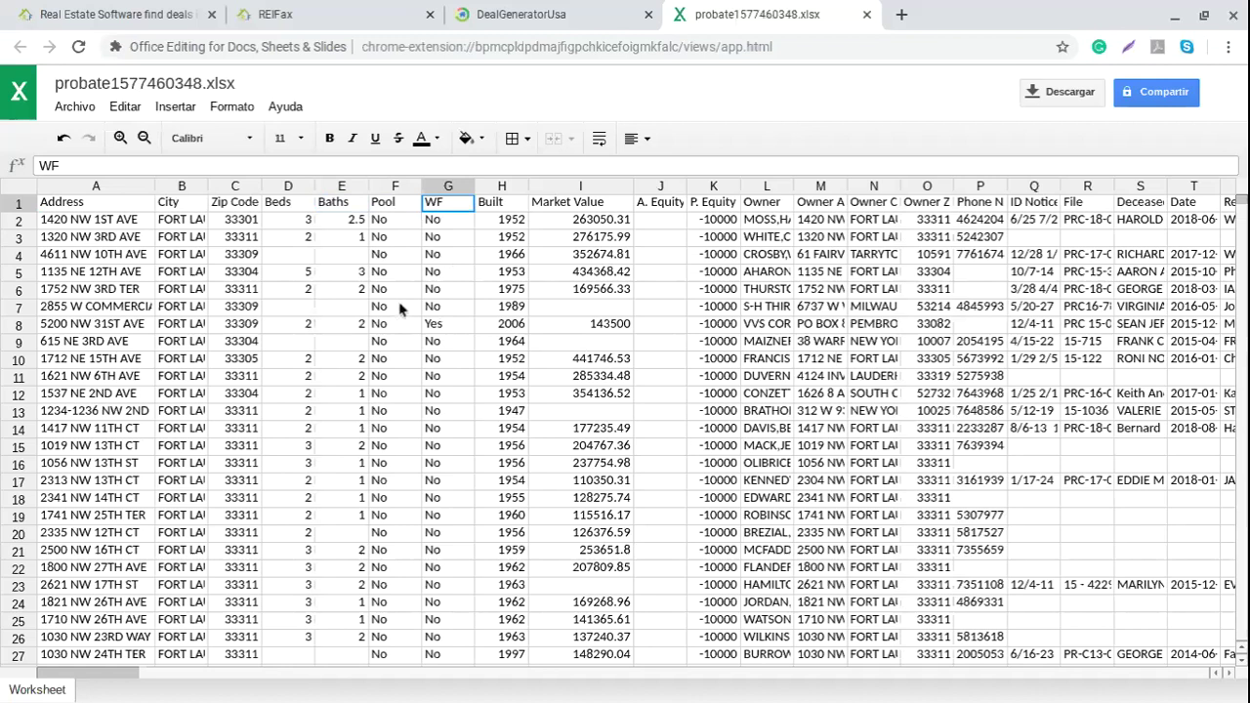
click(439, 326)
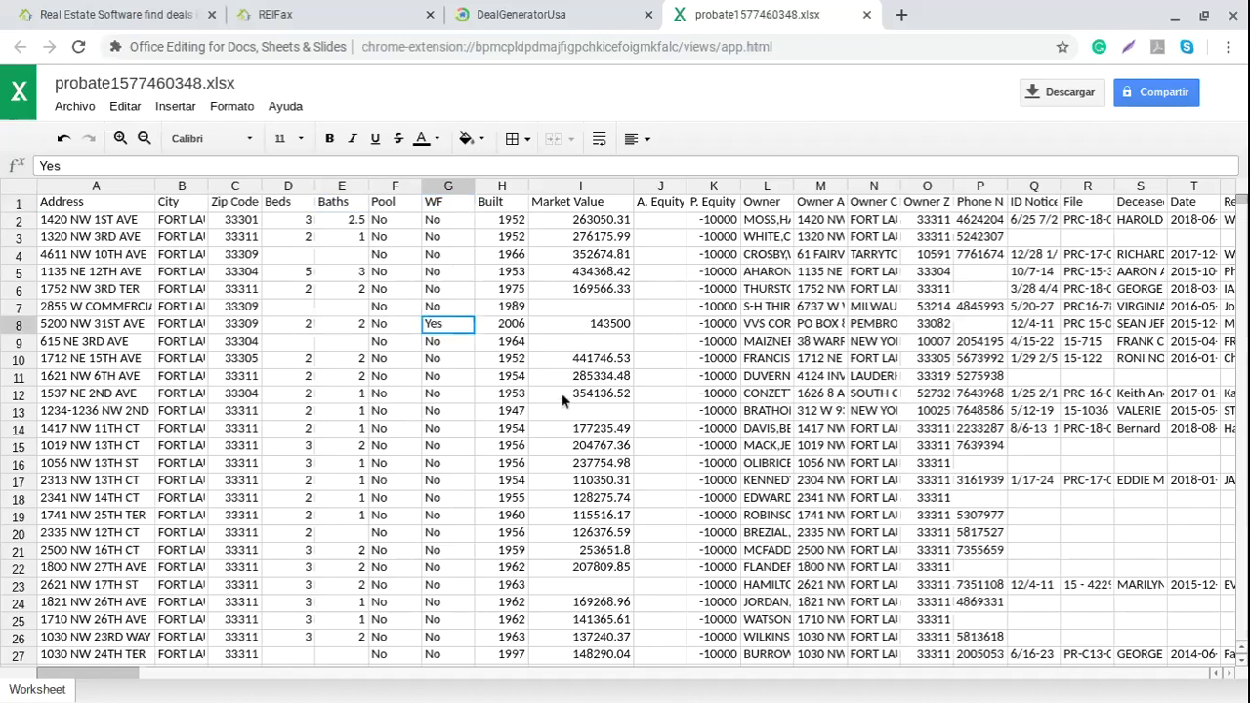
click(524, 205)
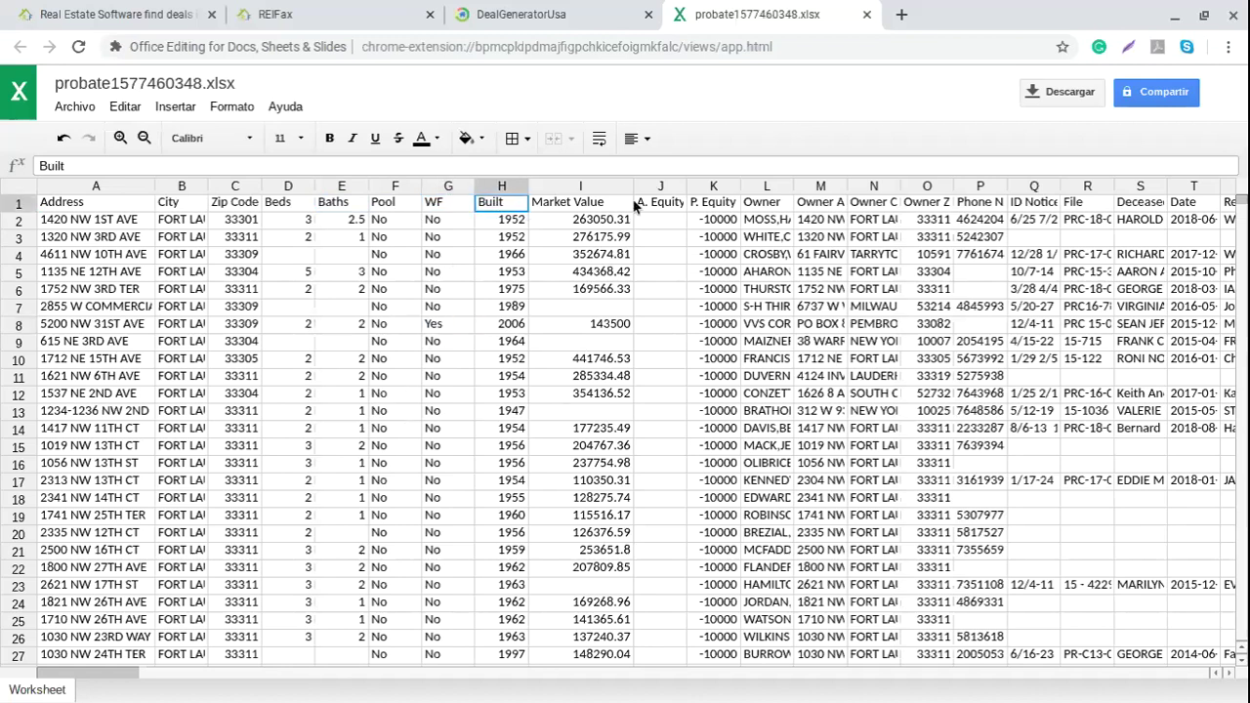
click(627, 205)
click(674, 204)
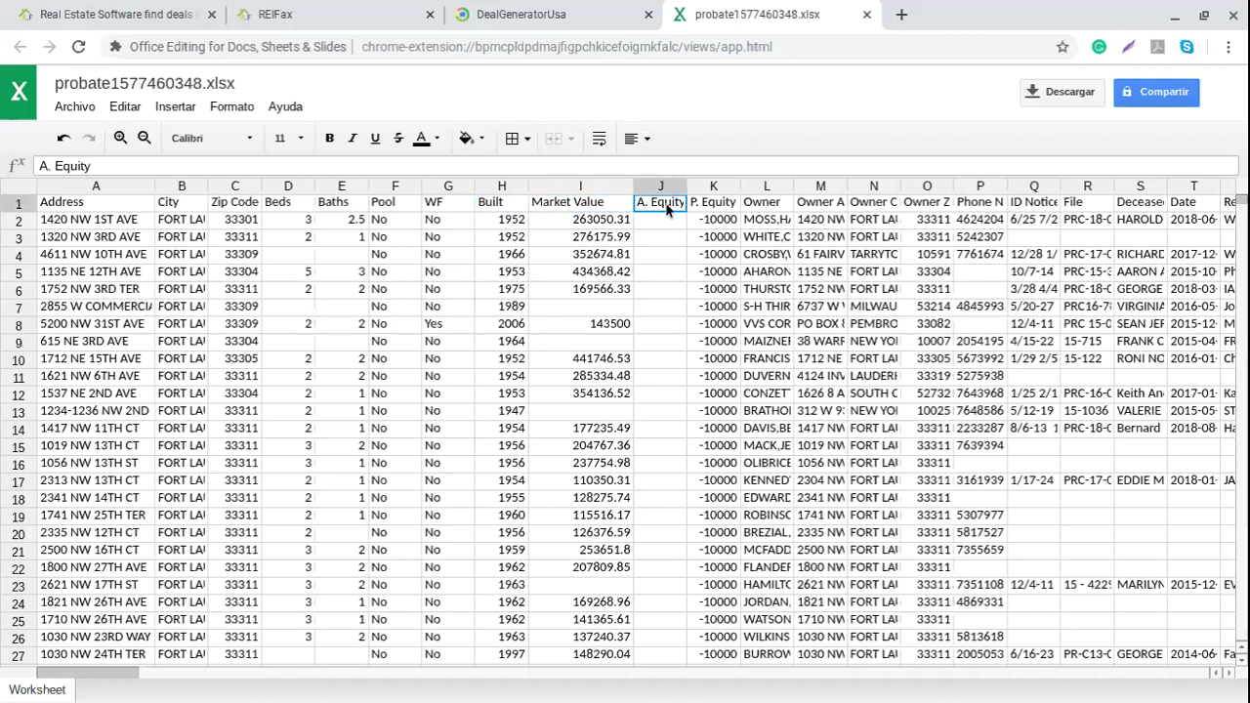
click(718, 202)
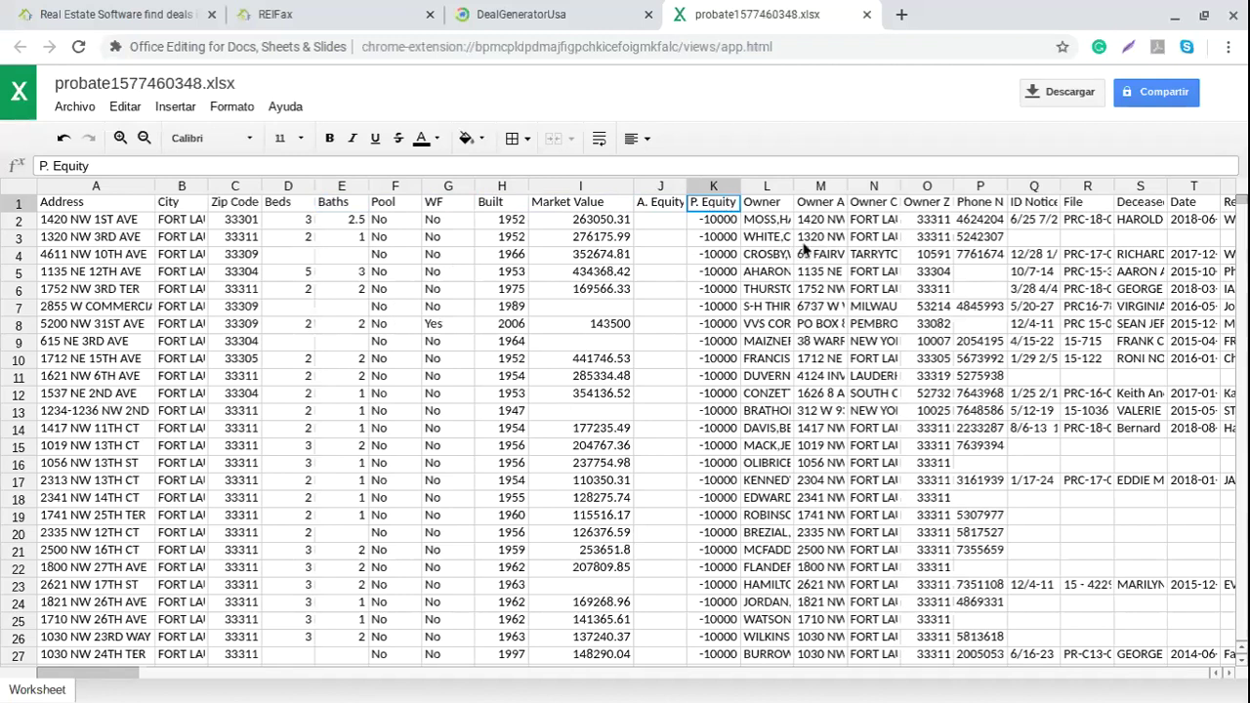
click(759, 207)
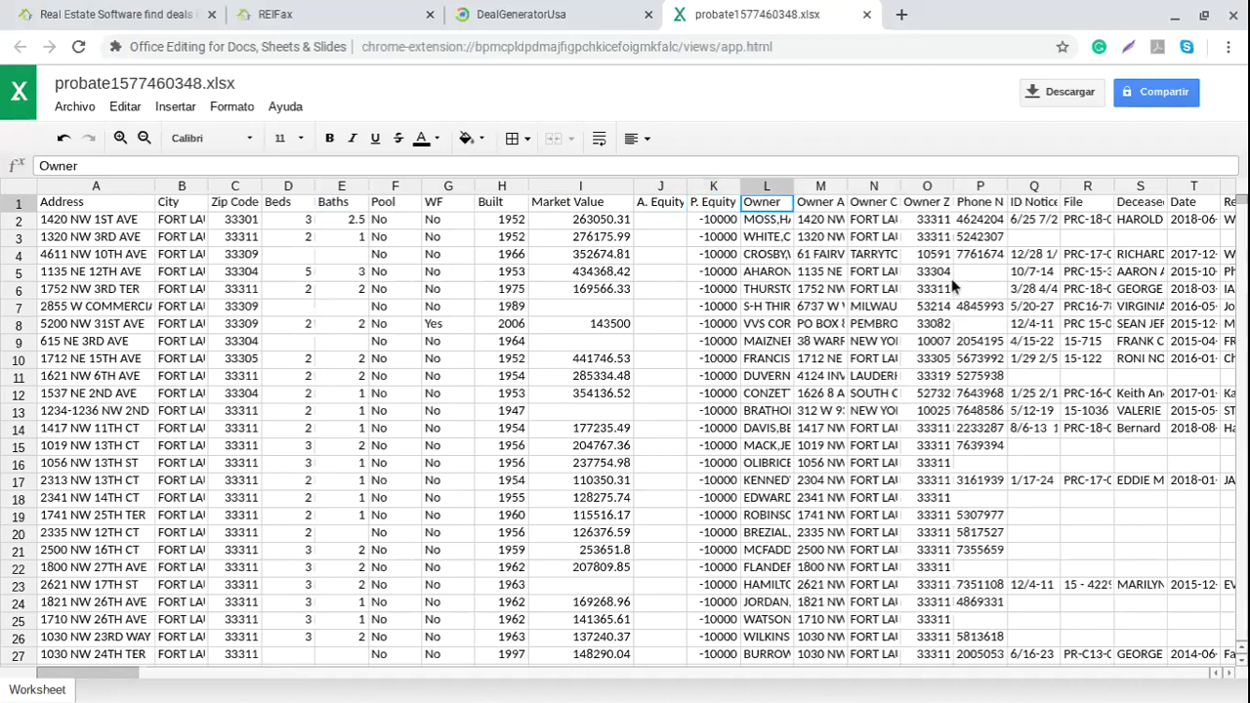
click(798, 185)
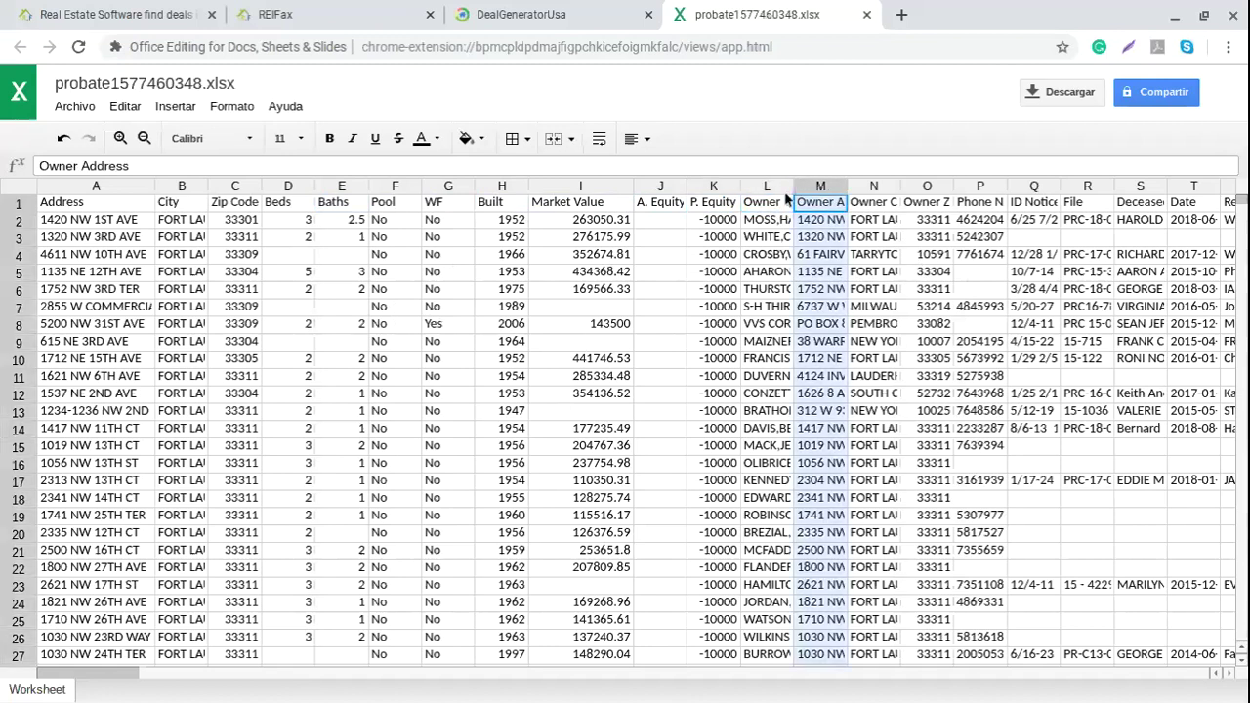
click(784, 202)
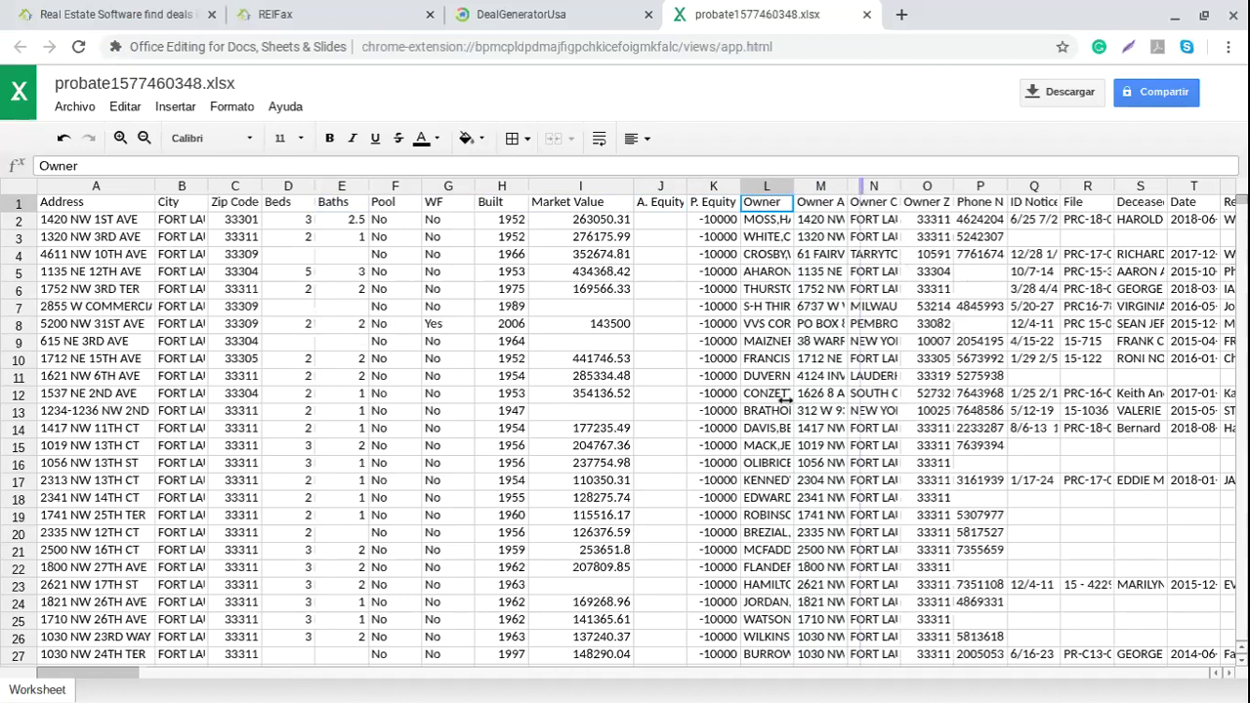
Step: Widen Owner column L, then read the Owner Address, Owner City, Owner Zip and Phone Number 1 headers
drag(792, 186, 860, 185)
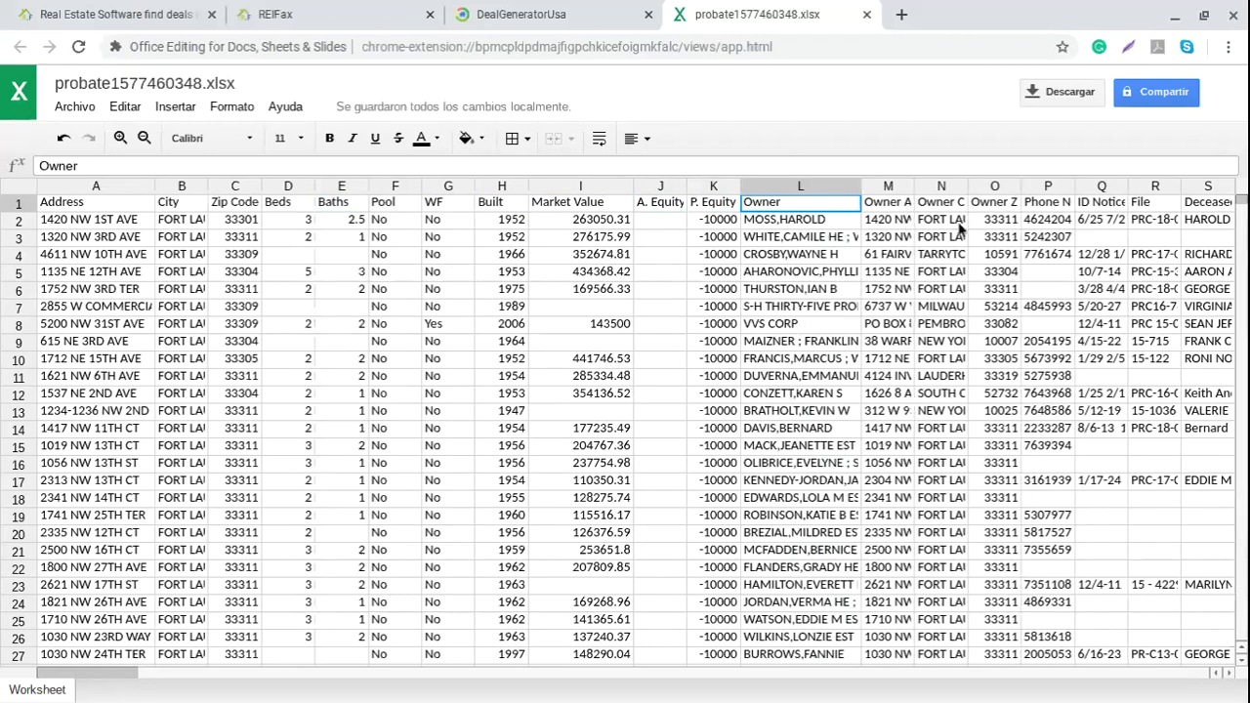
click(900, 202)
click(947, 202)
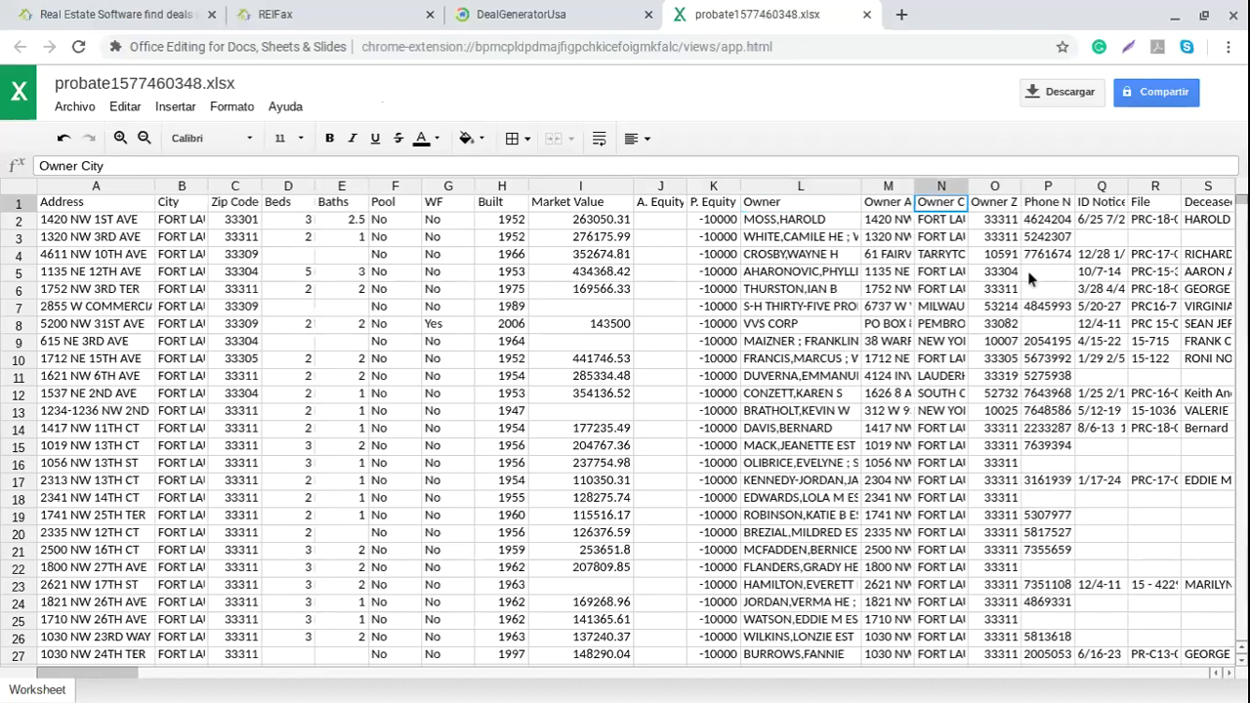
click(1001, 205)
click(1051, 205)
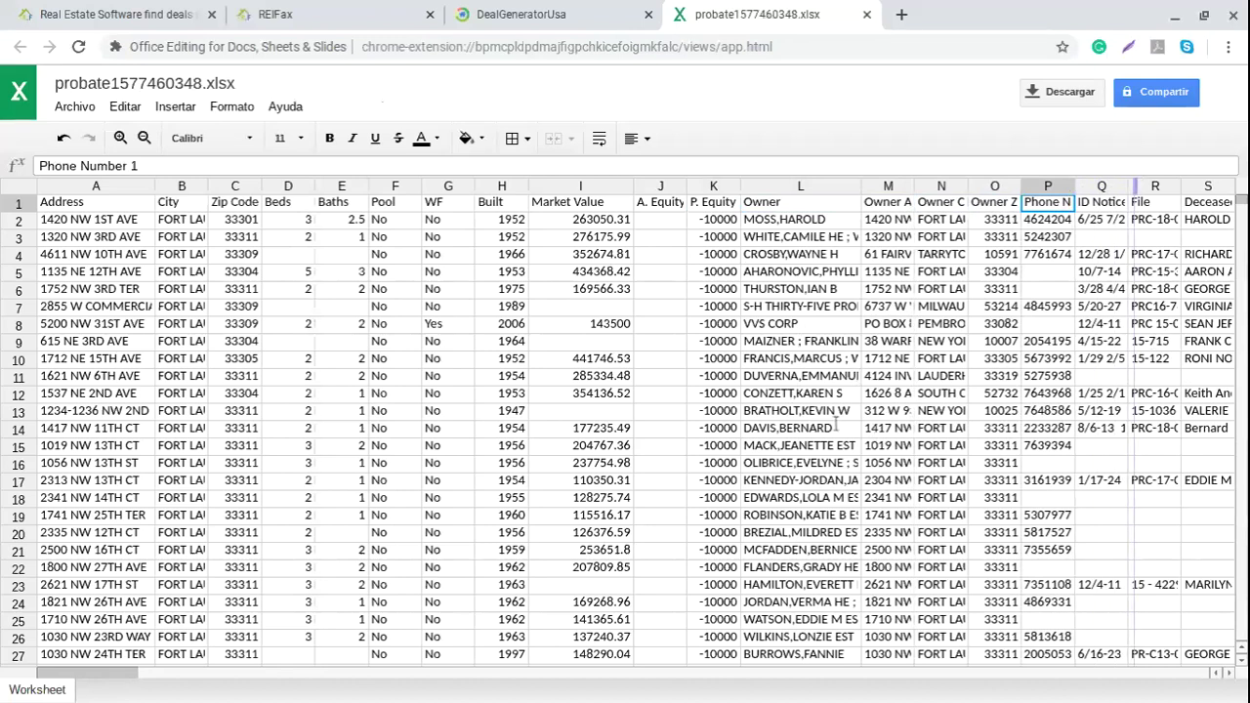
Step: Scroll the sheet right to the deceased columns and inspect the Deceased entry in row 9
click(1232, 673)
click(1232, 673)
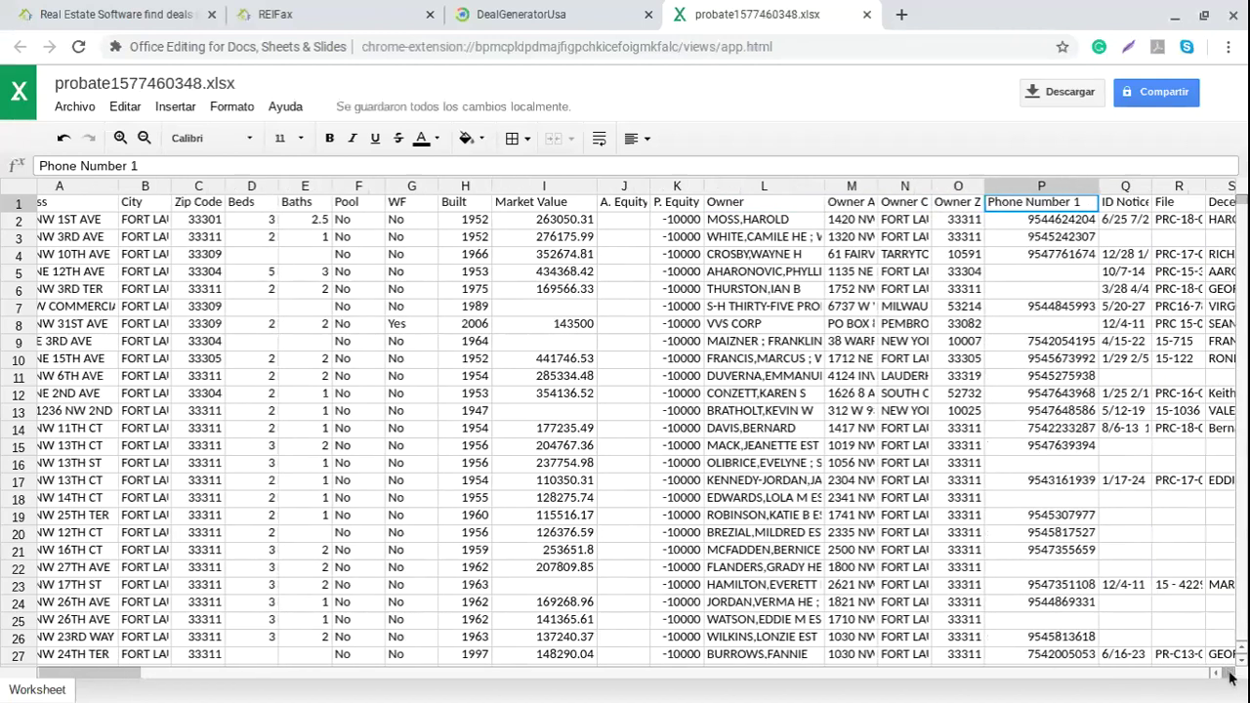
click(1228, 672)
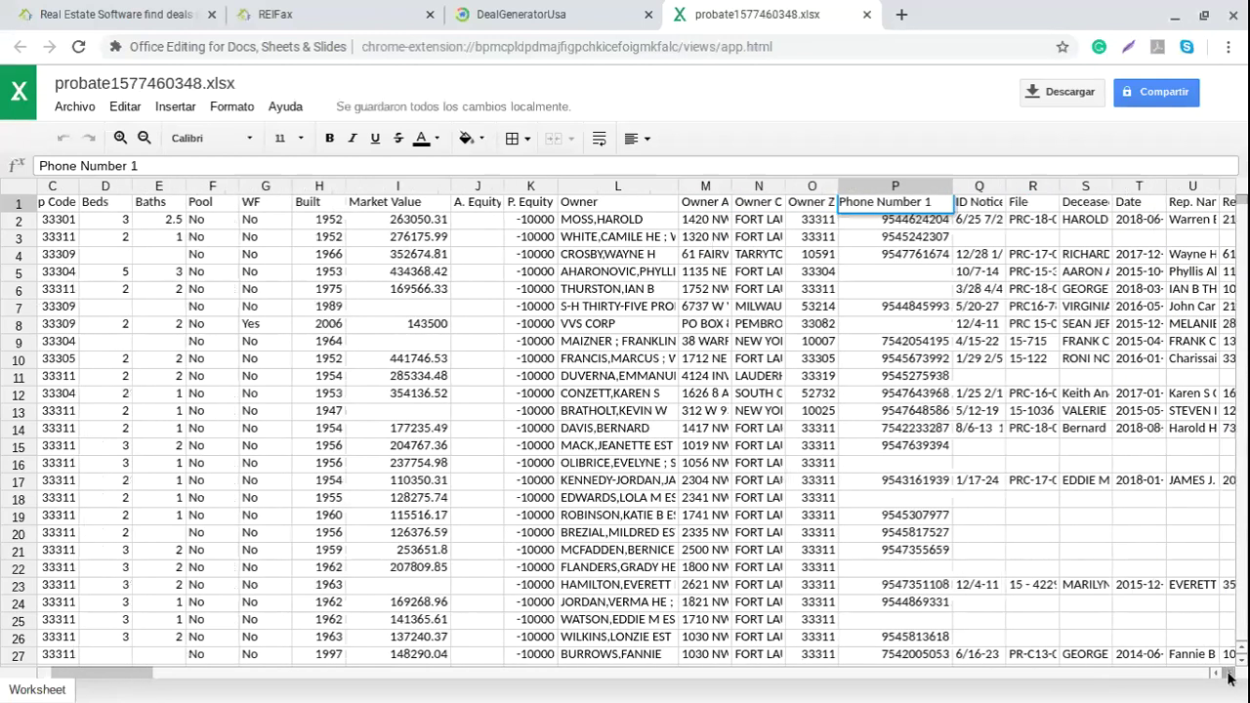
click(1228, 673)
click(1228, 673)
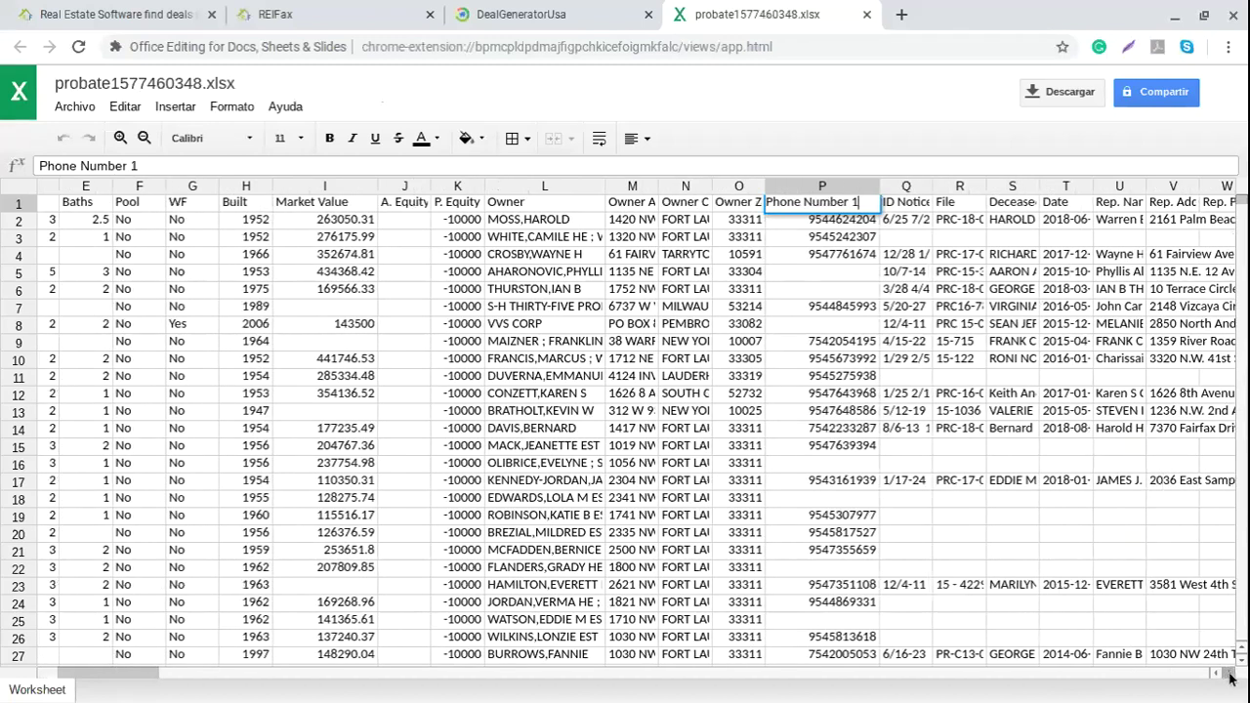
click(1228, 673)
click(1228, 673)
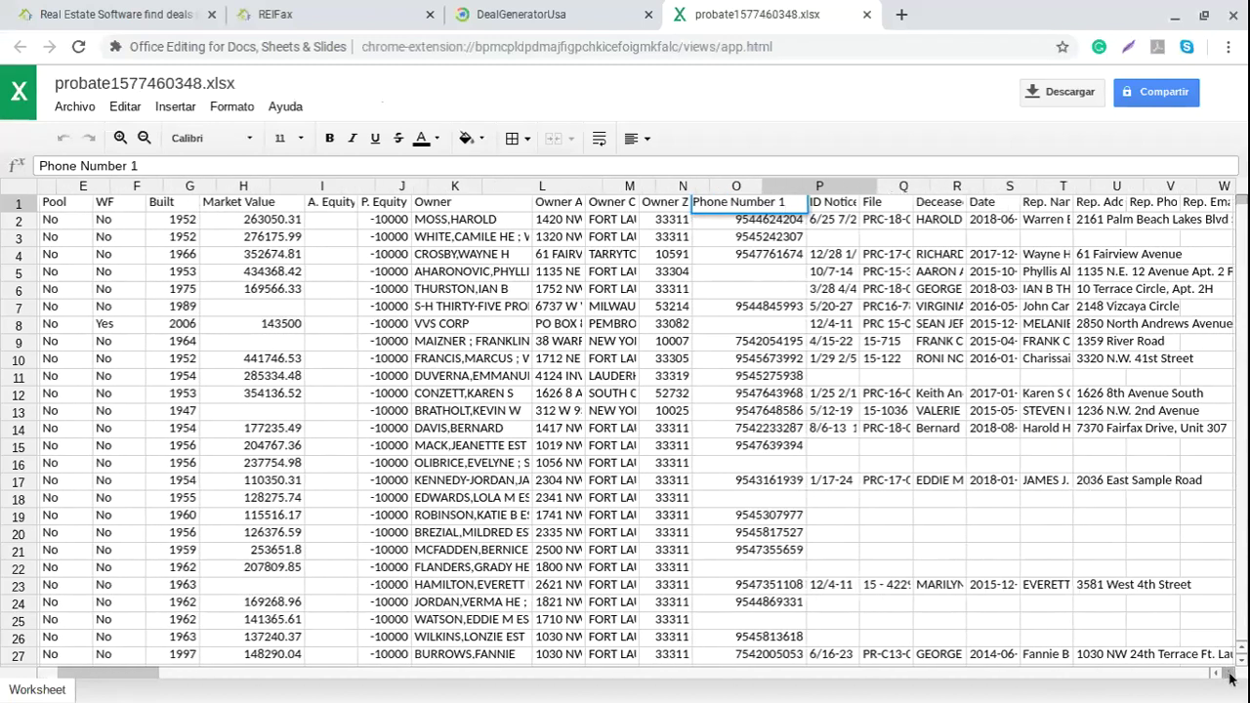
click(1228, 673)
click(1228, 673)
click(1228, 673)
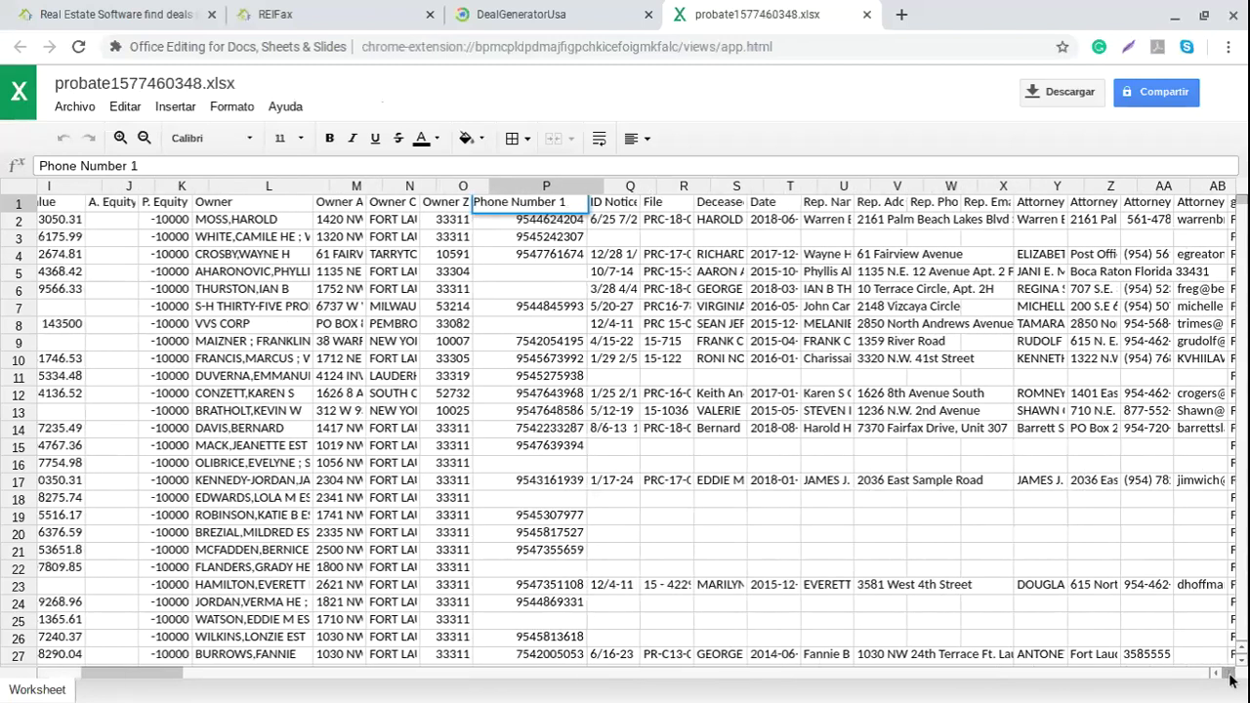
click(1229, 673)
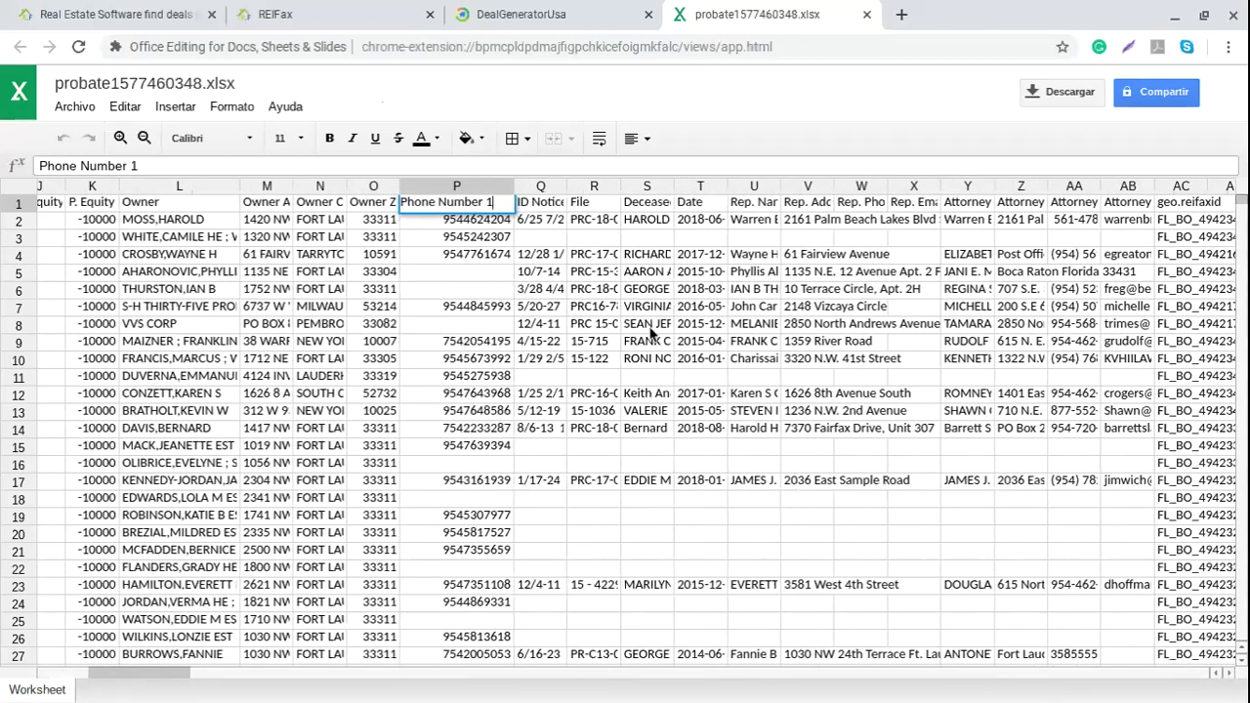
click(650, 338)
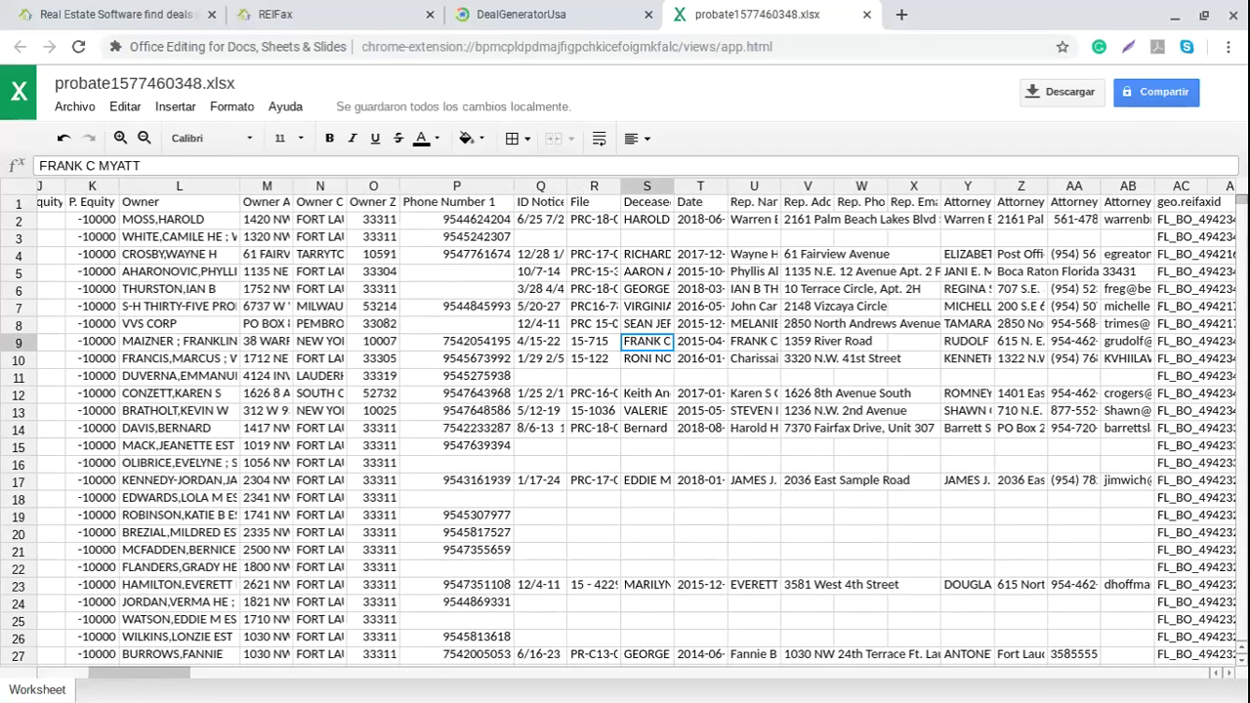
Step: Read the File, Deceased, Date and Rep. Name headers, then widen representative columns U and V
click(595, 202)
key(Right)
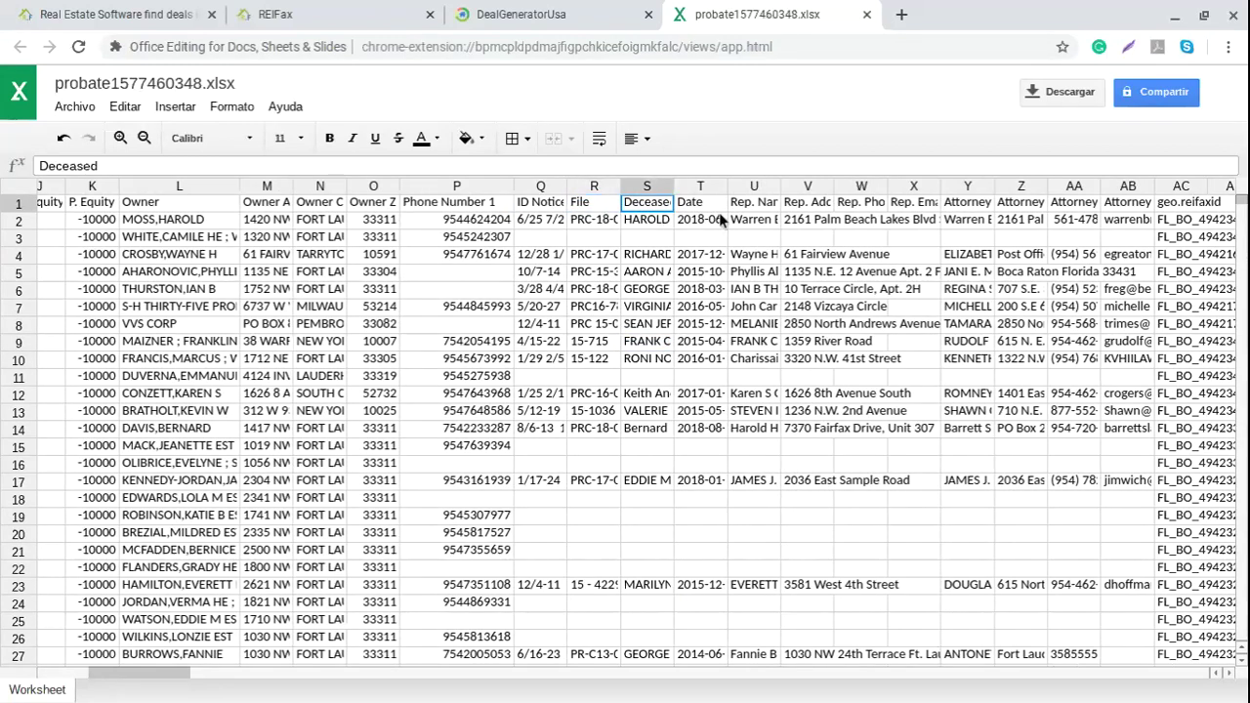
click(703, 205)
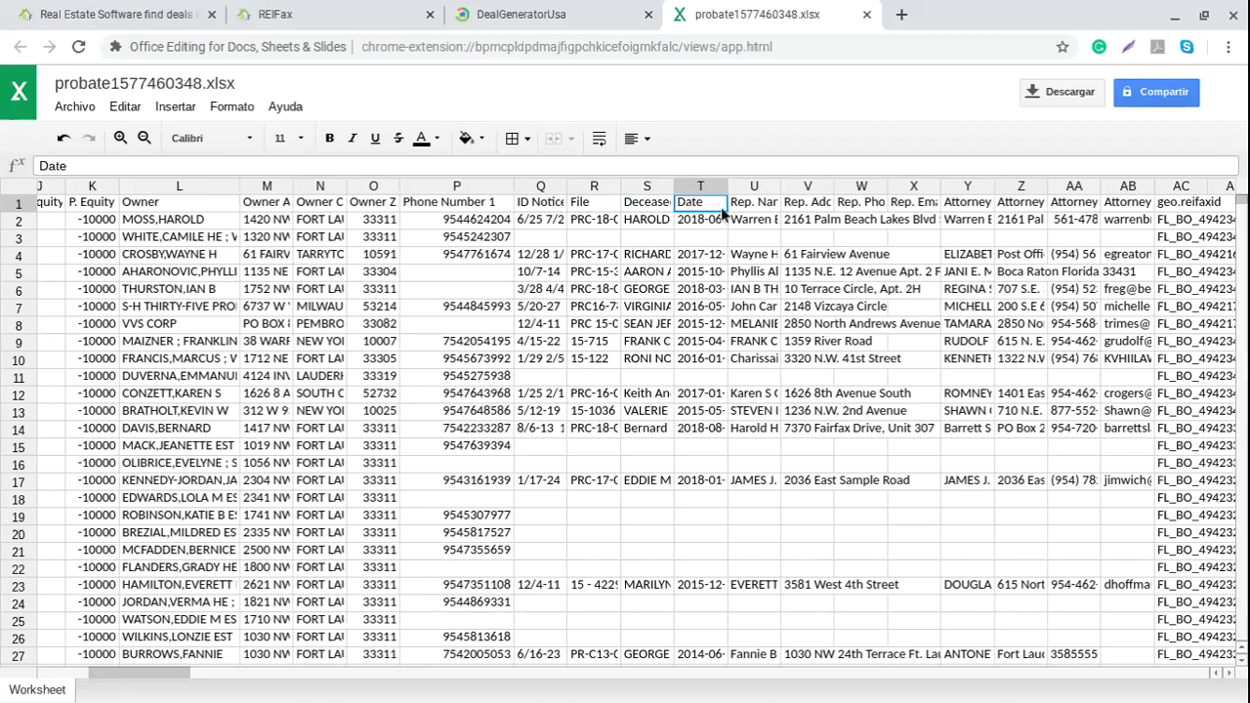
key(Right)
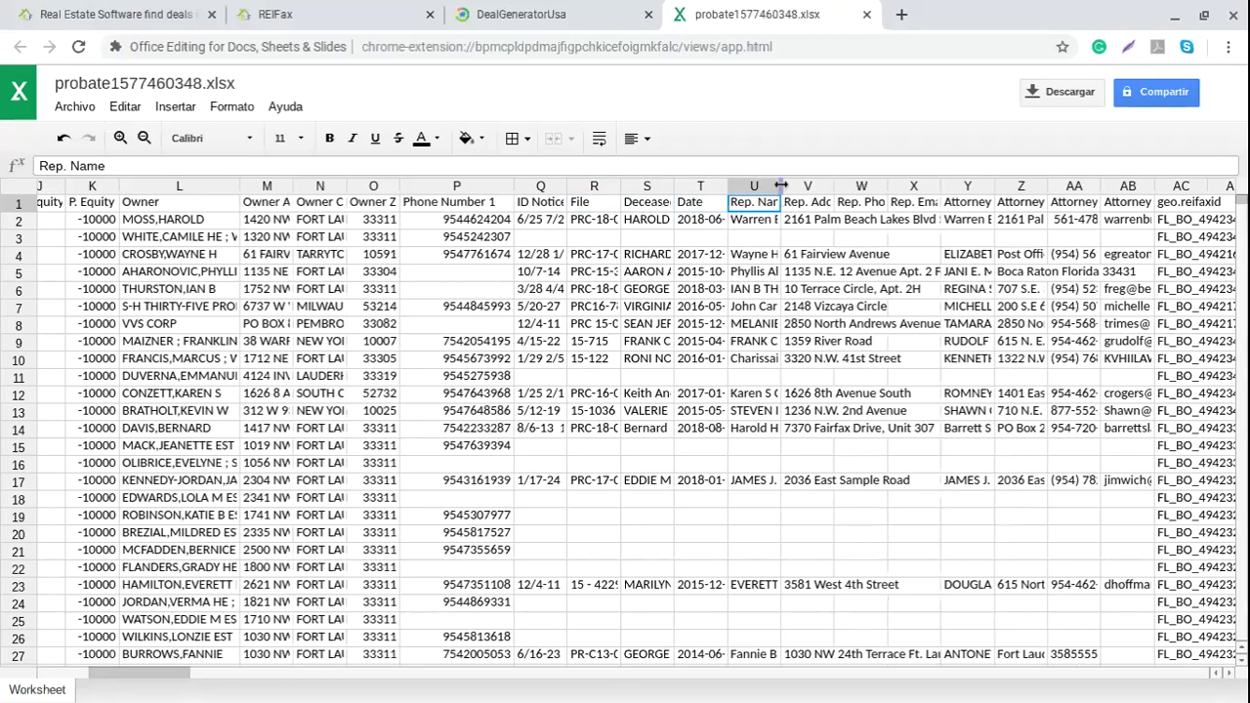
drag(784, 184, 847, 210)
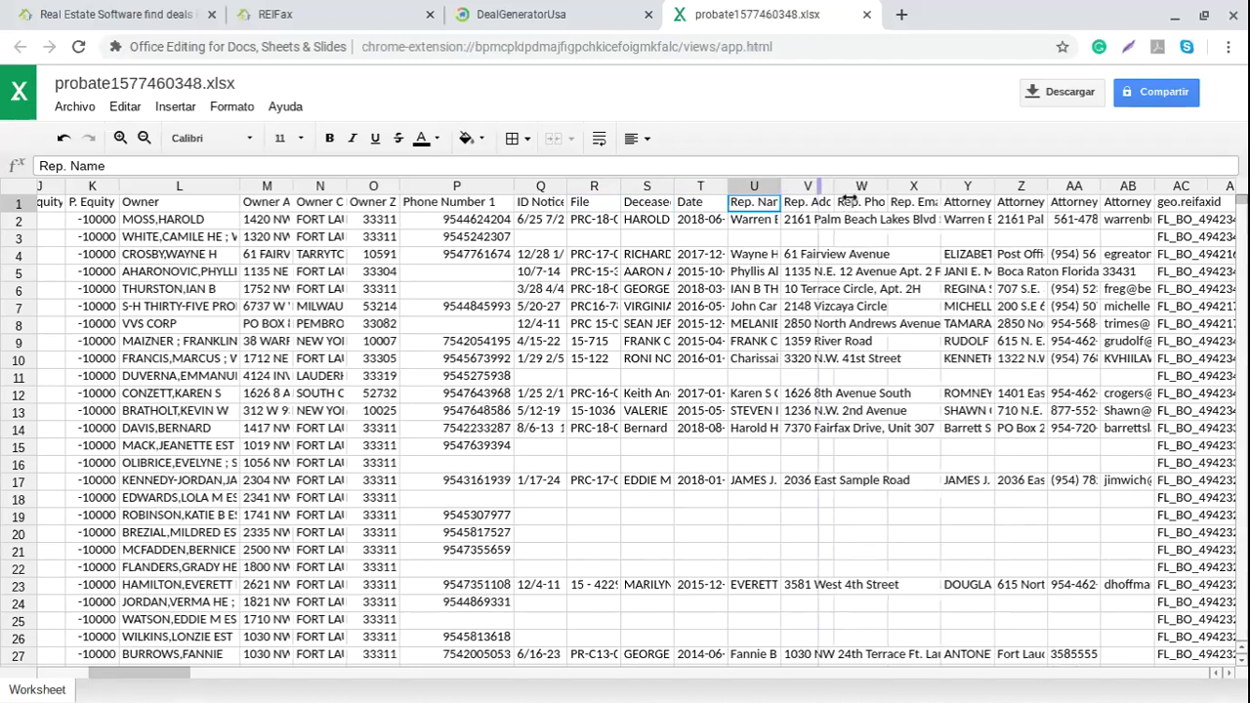
drag(852, 198, 928, 205)
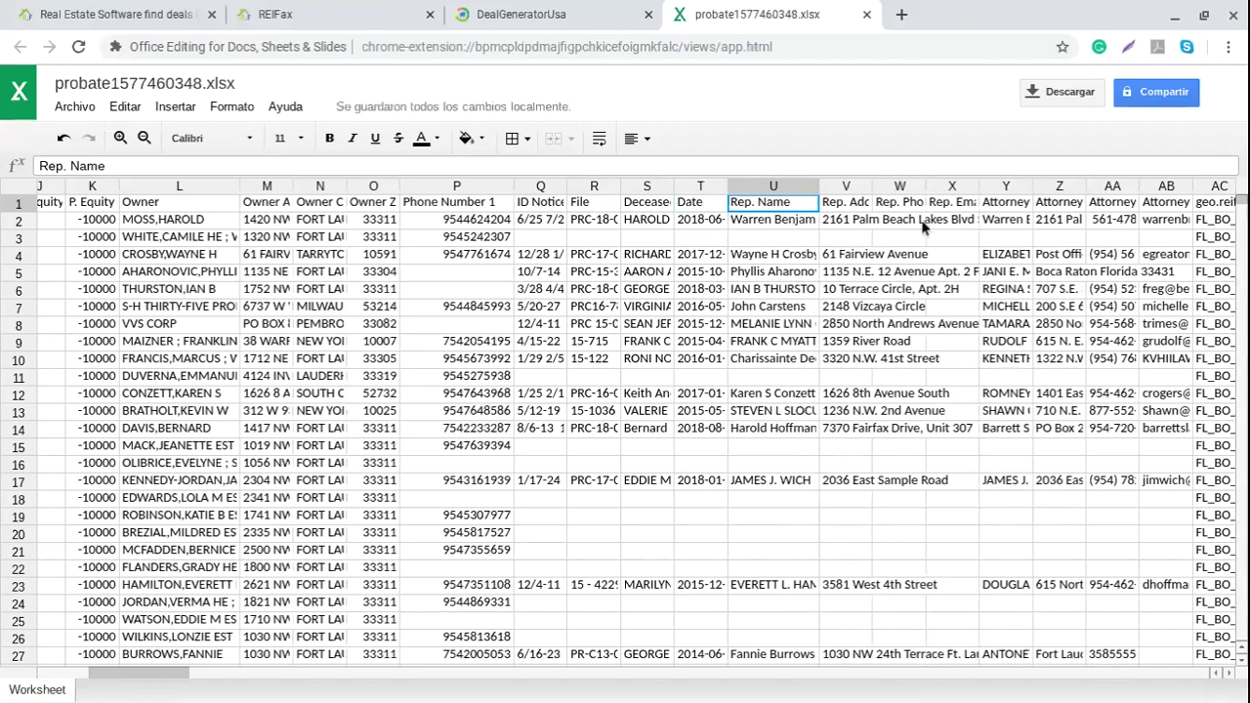
click(873, 186)
click(867, 185)
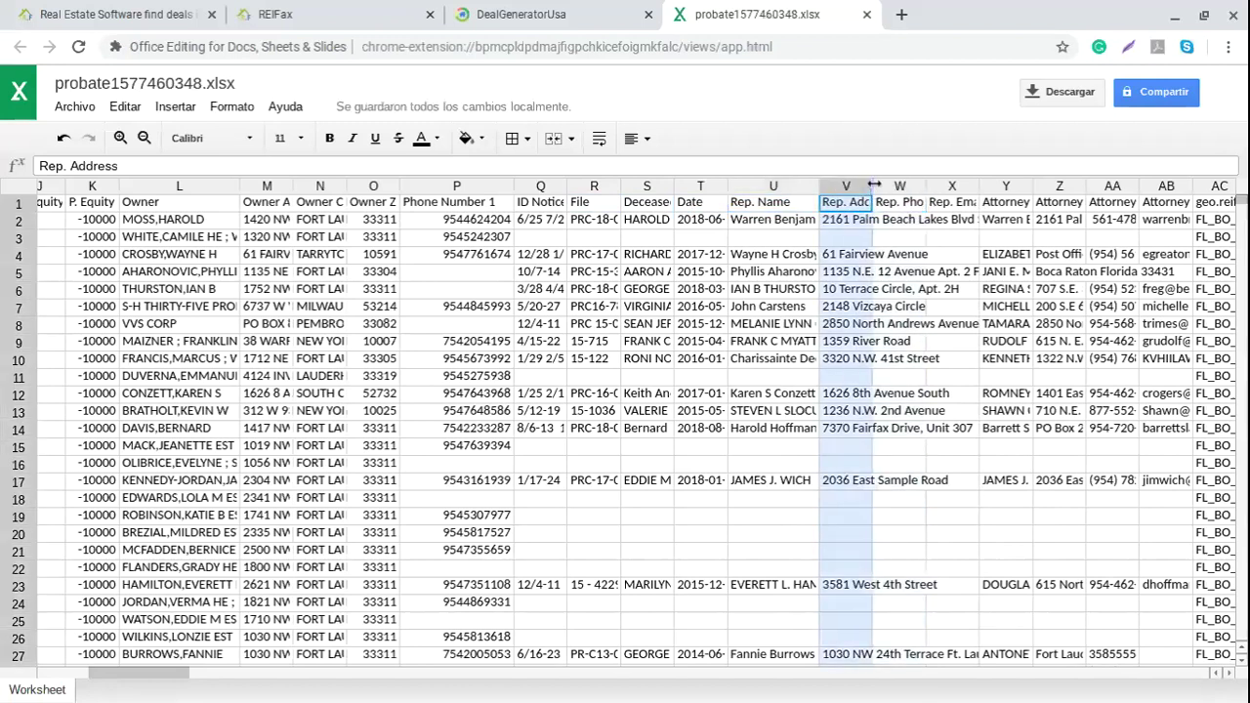
drag(869, 183, 975, 393)
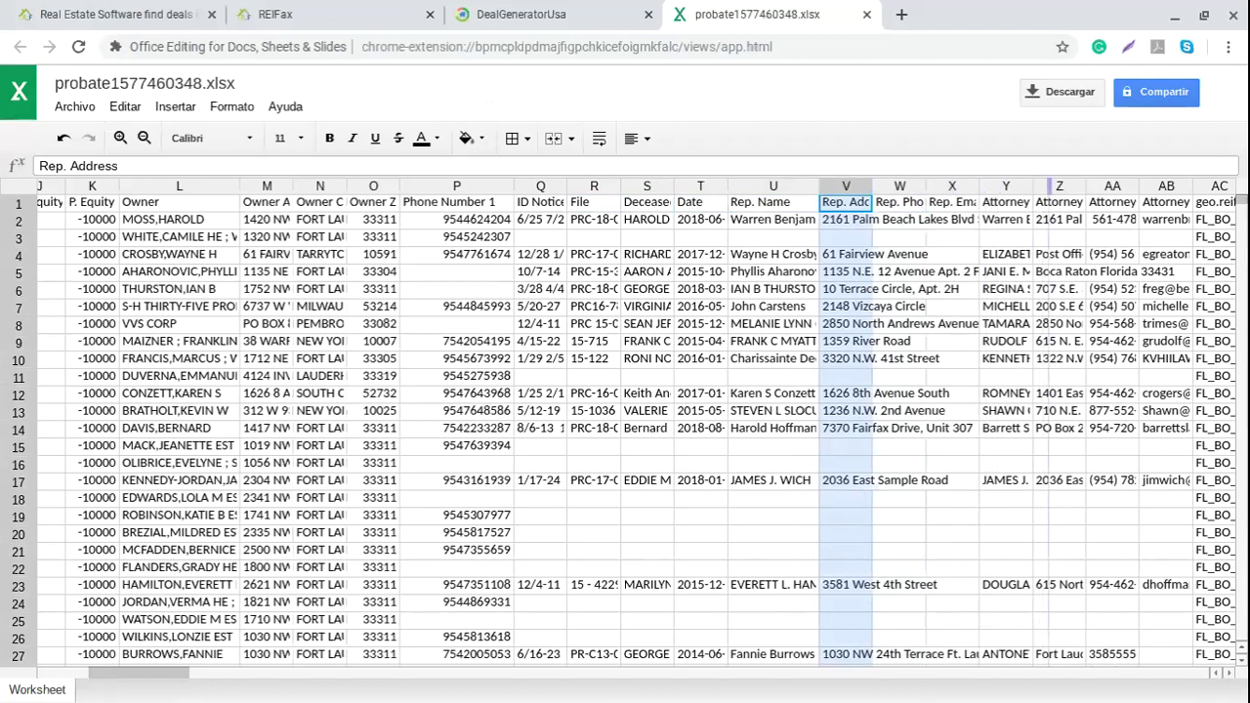
drag(1041, 381, 1046, 382)
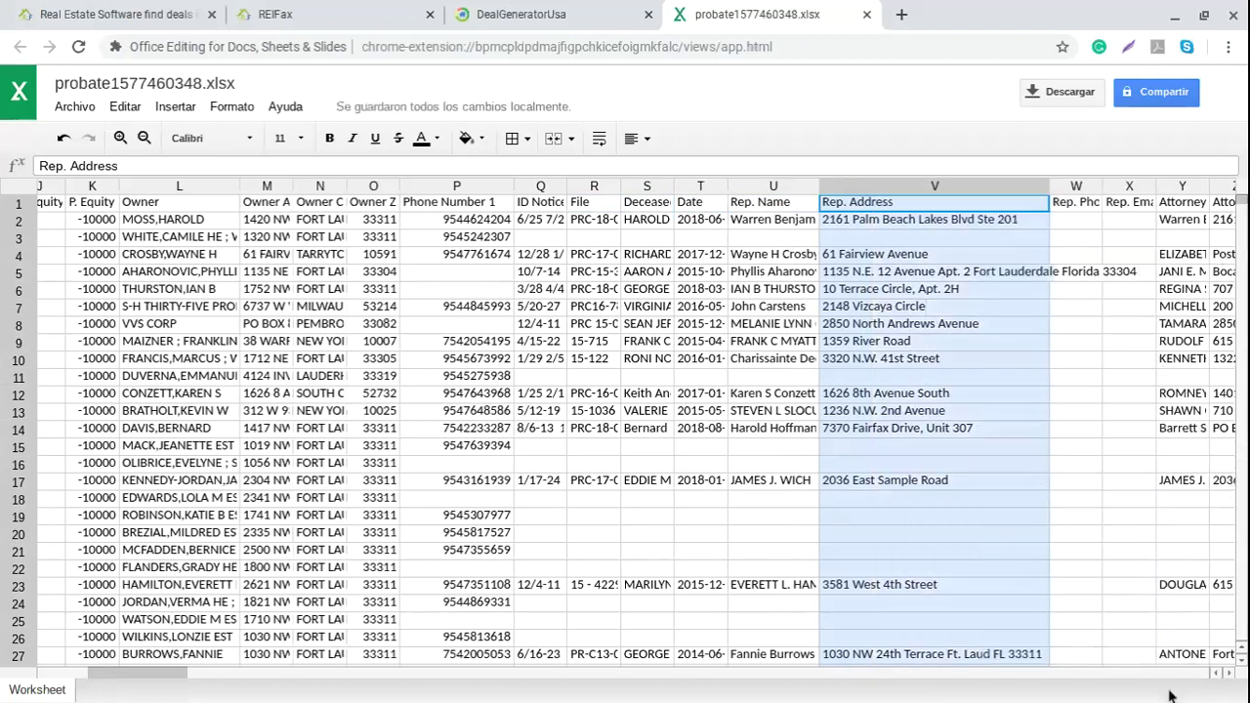
Step: Scroll to the attorney contact columns, check the attorney phone in AA10, then return to DealGeneratorUsa
click(1229, 674)
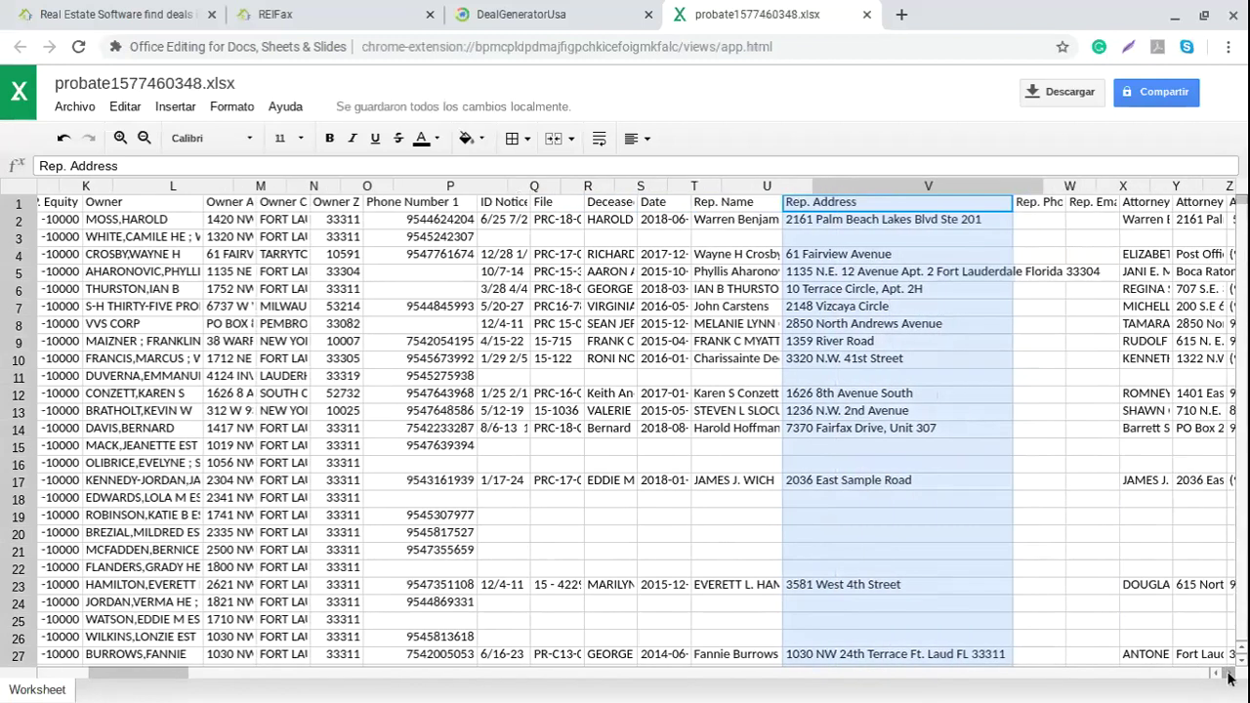
click(1229, 675)
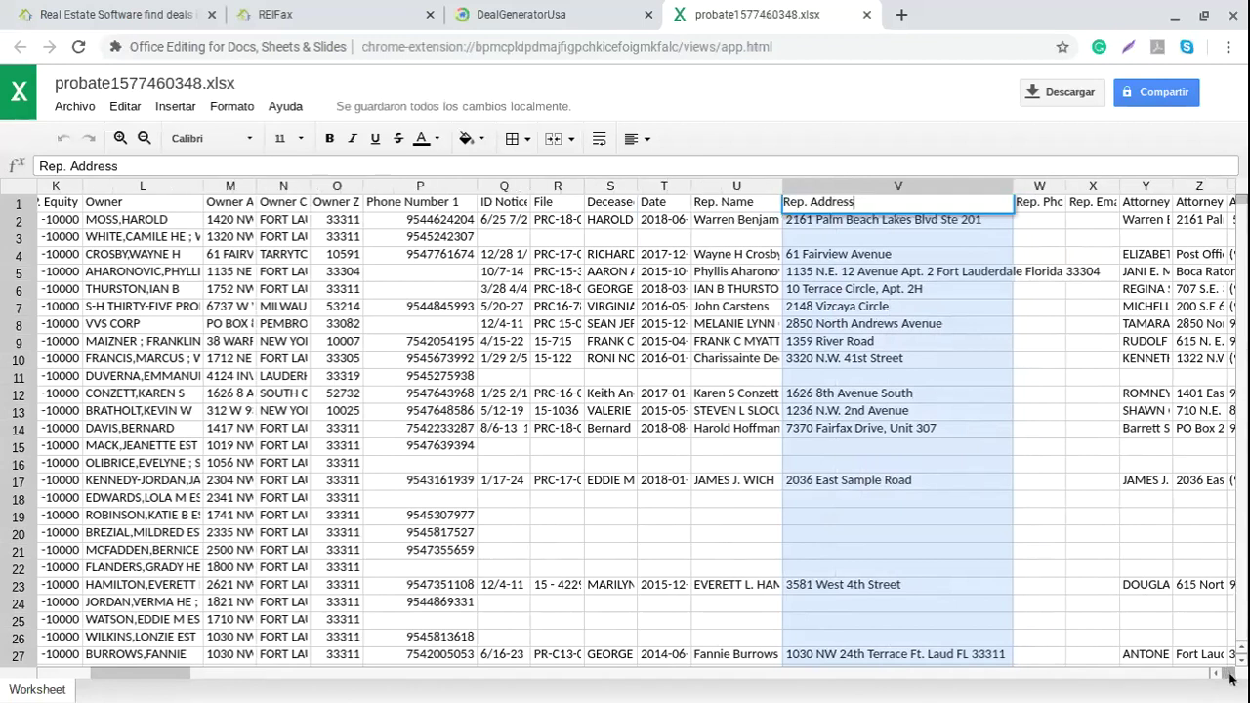
click(1229, 675)
scroll(1064, 355, right, 3)
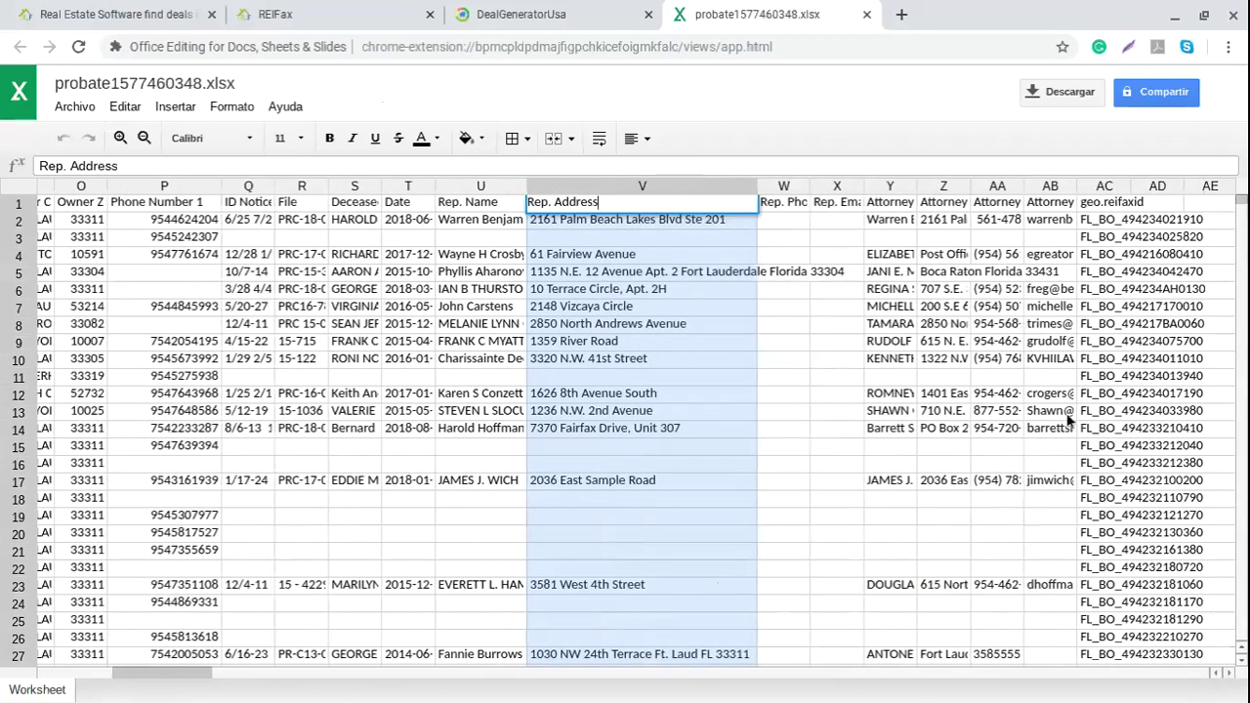
click(1018, 363)
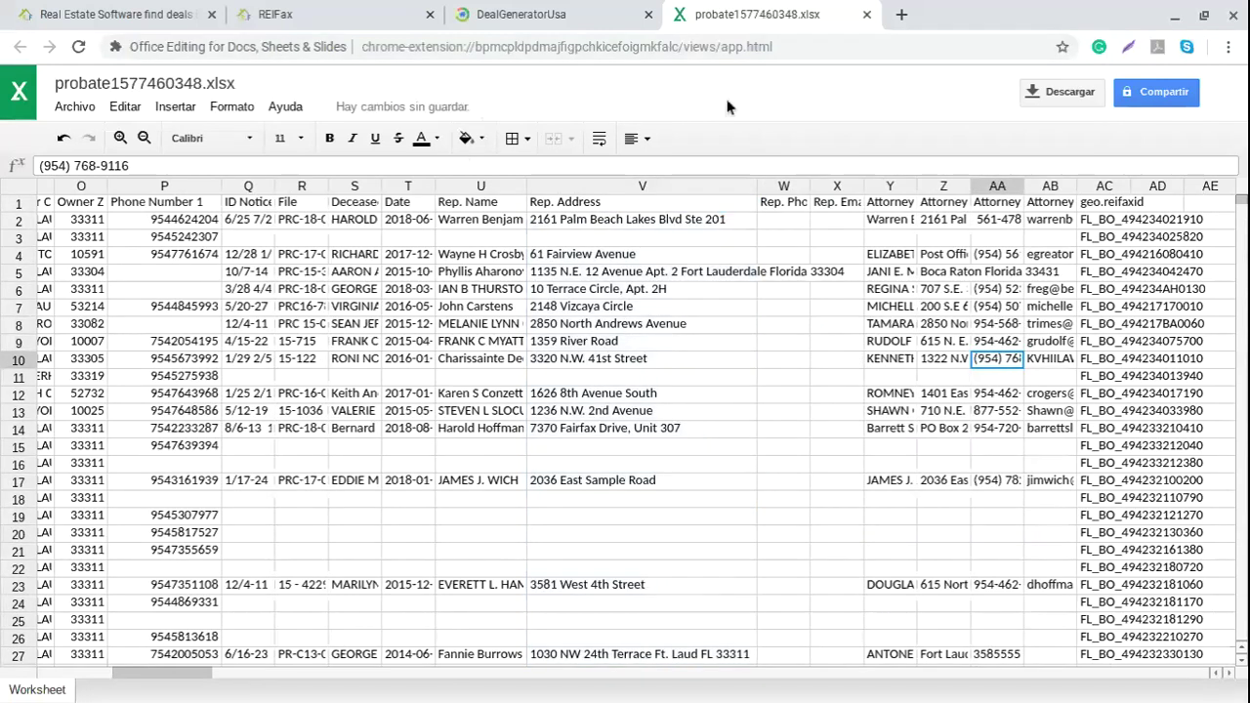
click(553, 10)
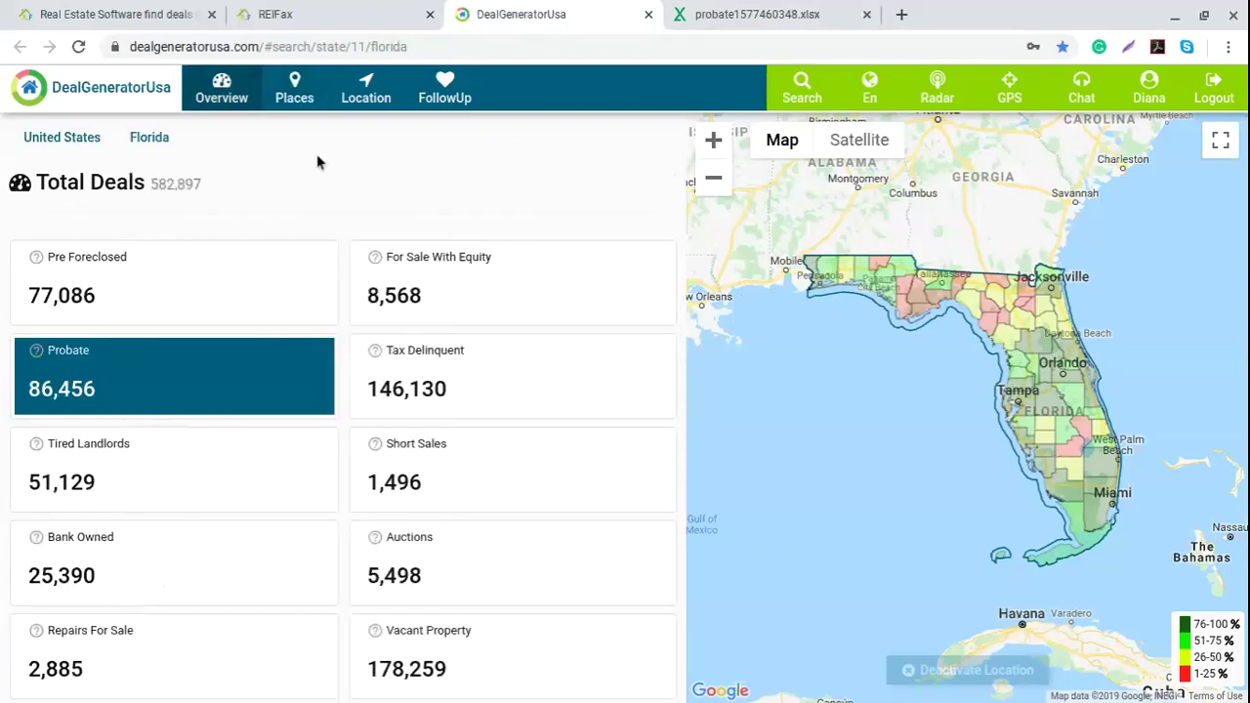
Step: Select the For Sale With Equity category and view Florida cities by count, led by Lehigh Acres
click(457, 286)
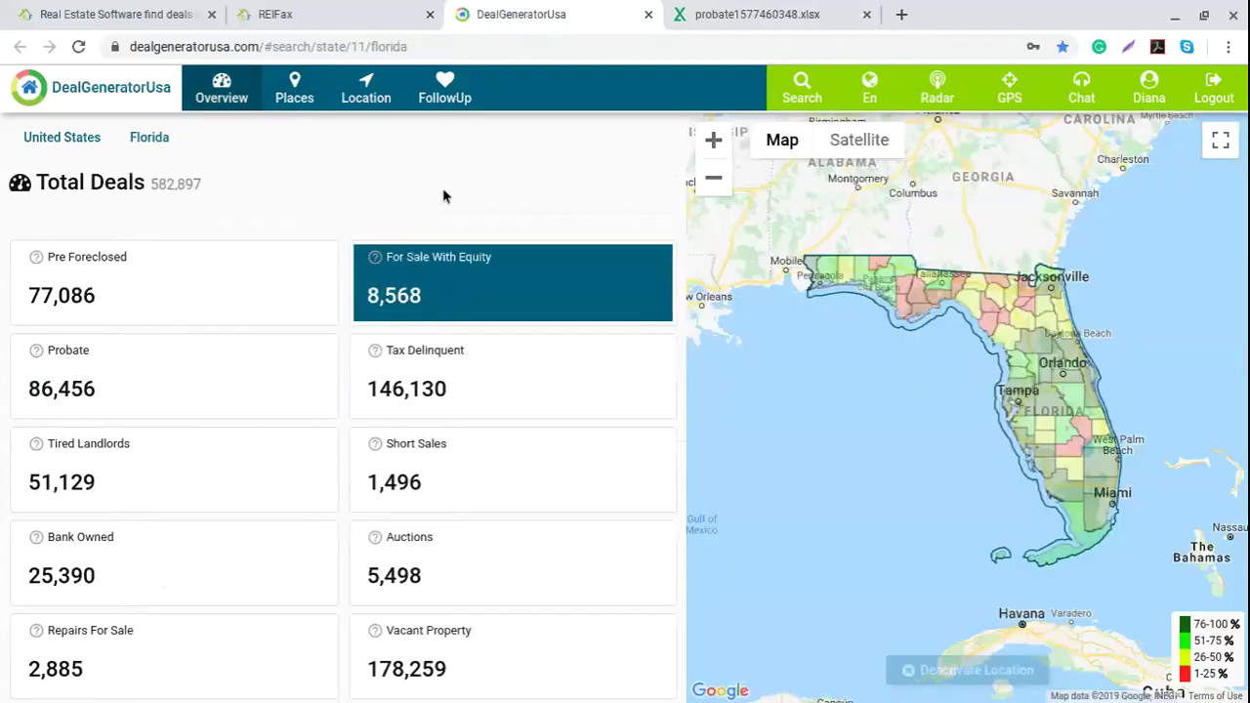
click(296, 90)
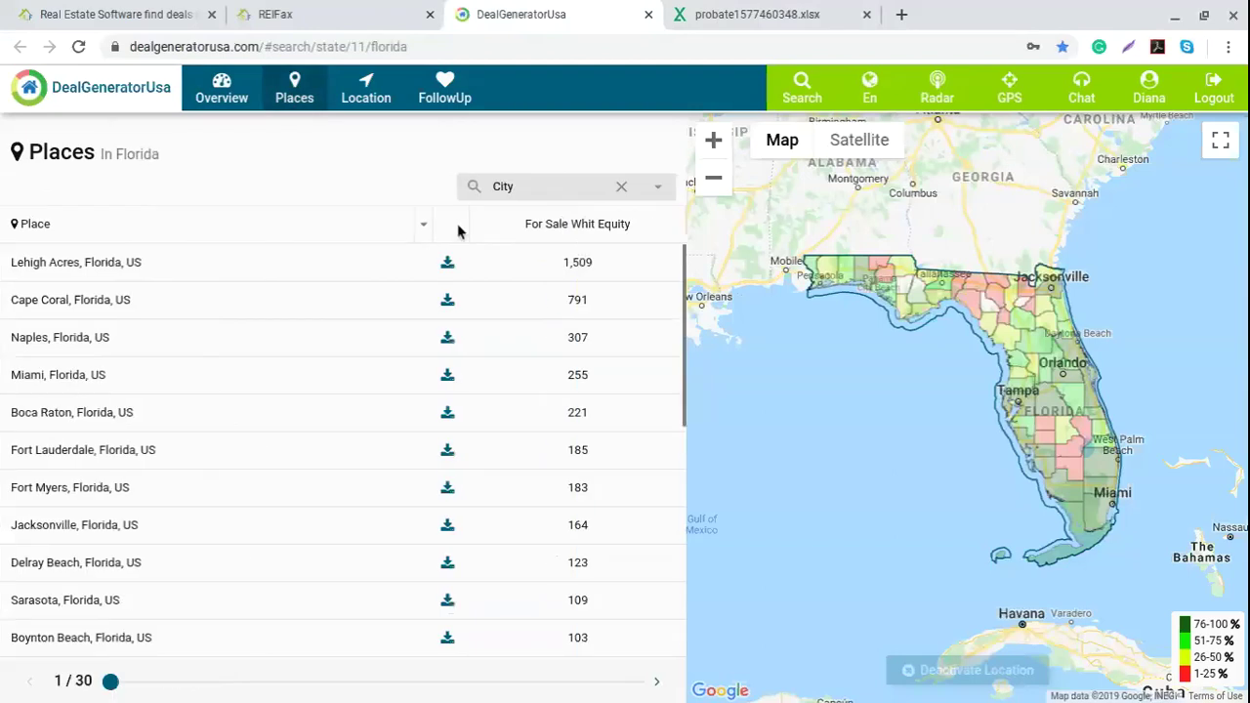
click(447, 263)
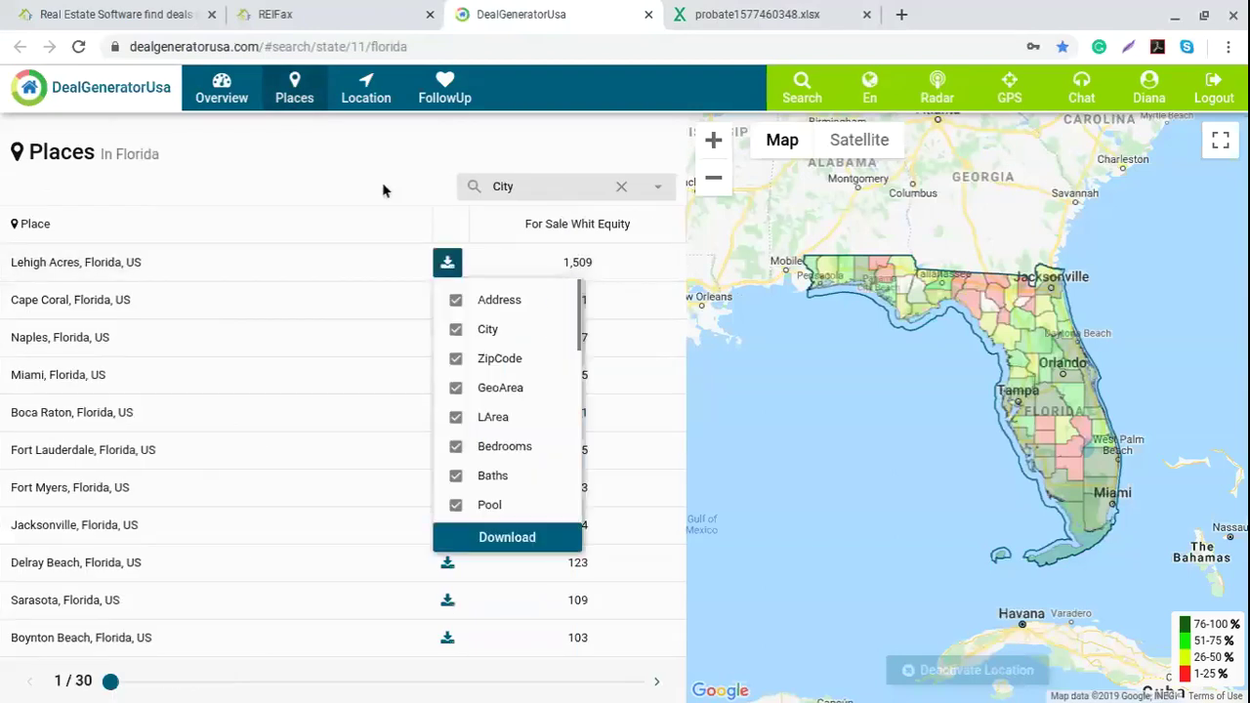
scroll(533, 392, down, 3)
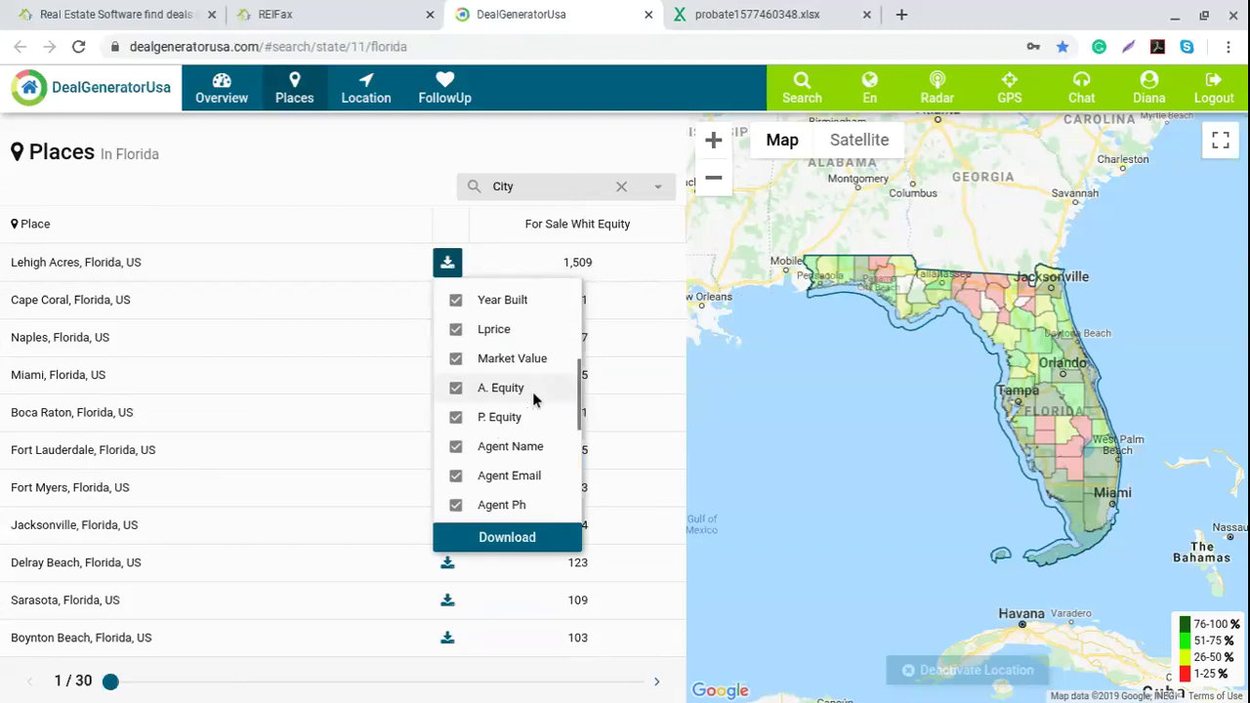
scroll(533, 395, down, 2)
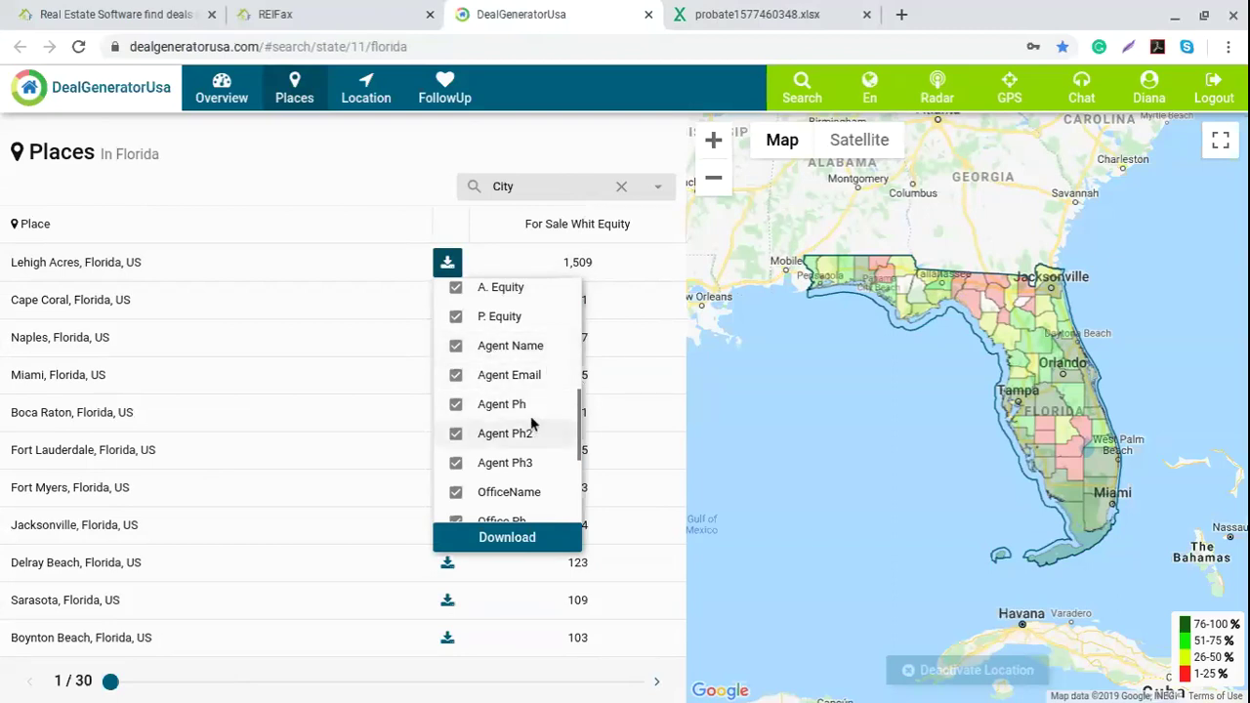
scroll(553, 413, down, 3)
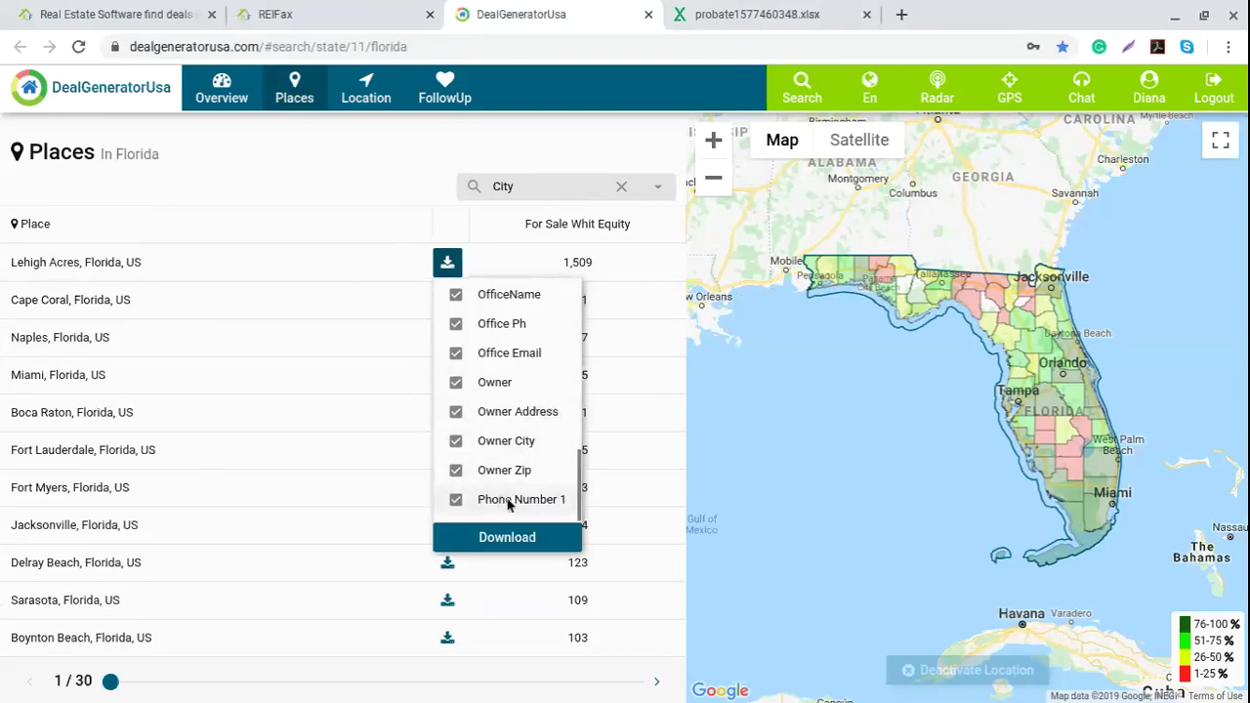
scroll(522, 495, up, 3)
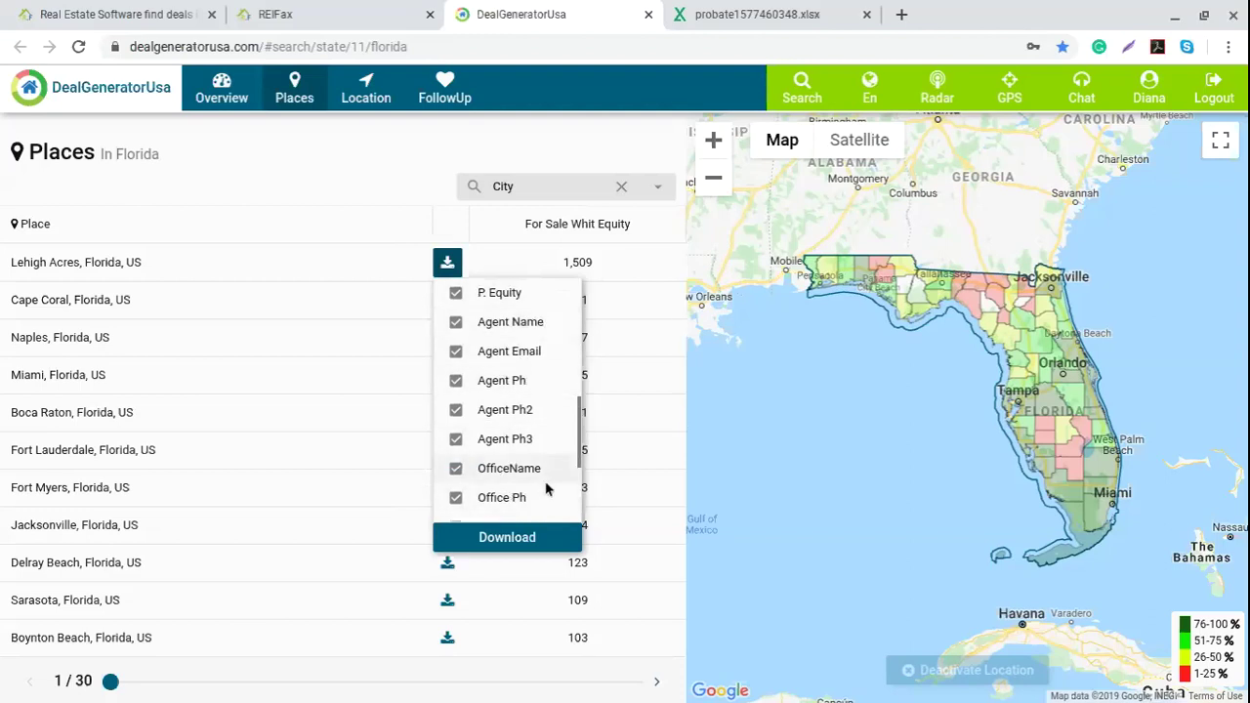
click(354, 173)
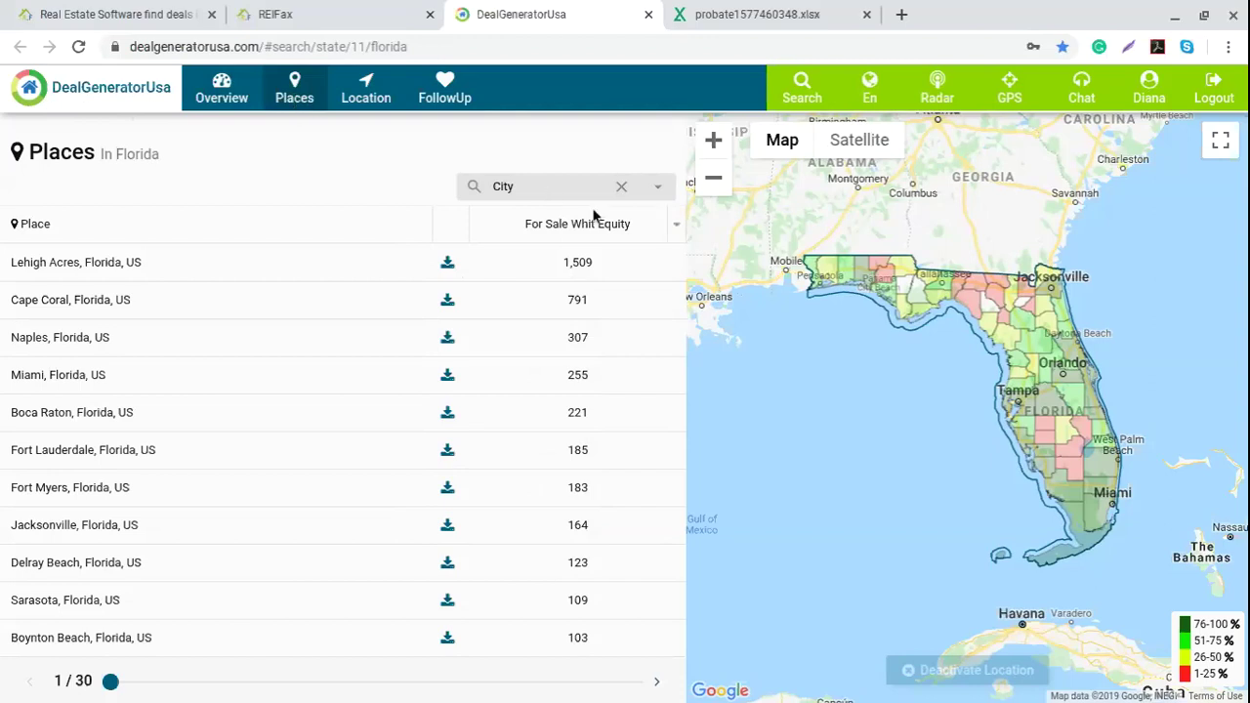
Step: Back on the Florida overview, make Pre Foreclosed (77,086 deals) active and recheck Orange County's count
click(223, 91)
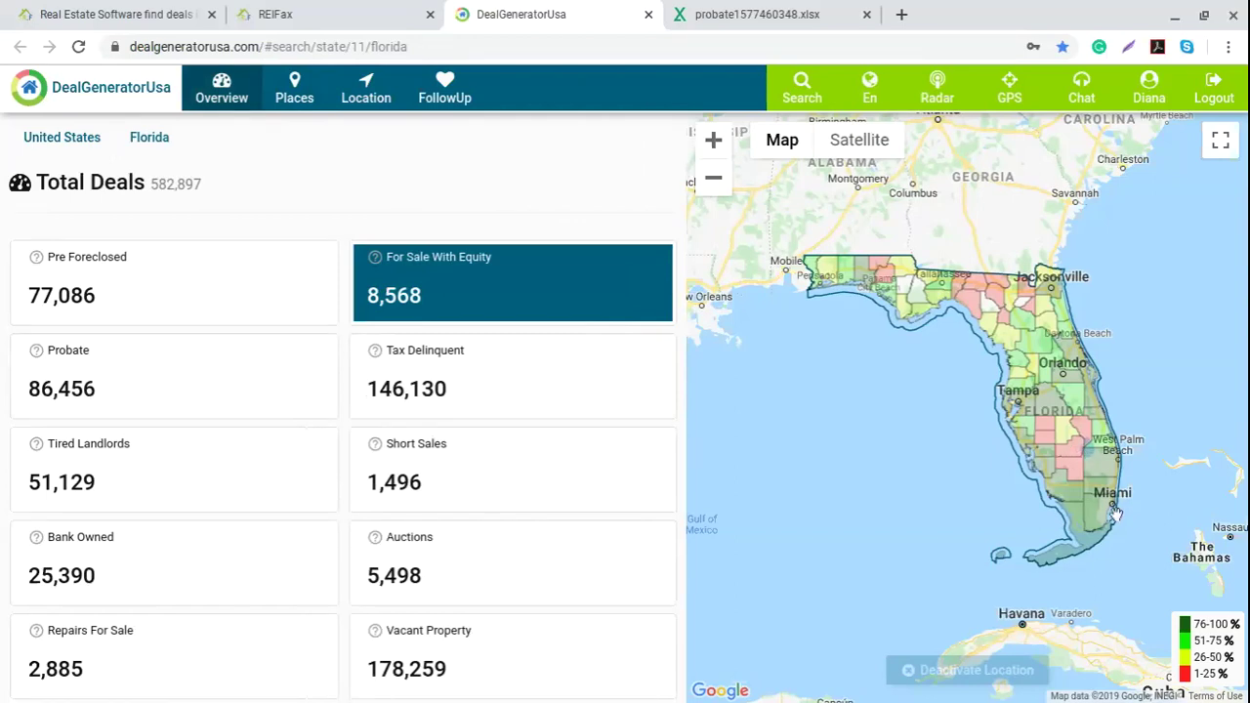
click(1074, 384)
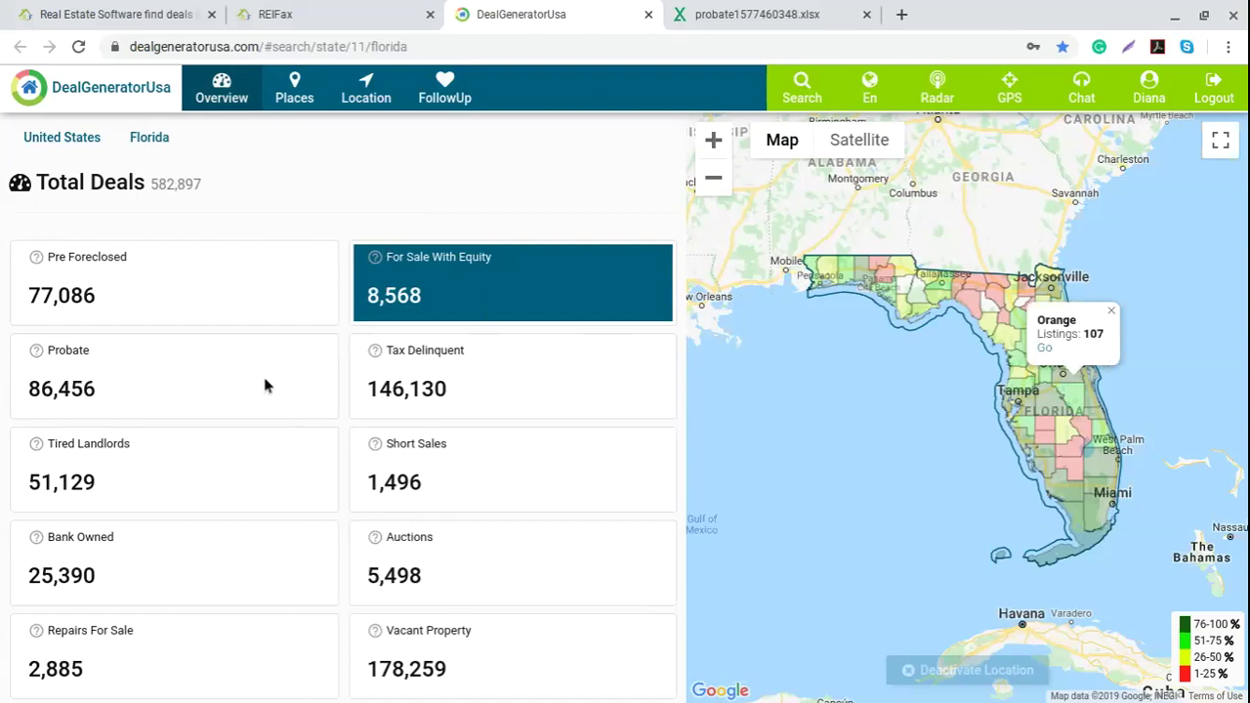
click(213, 286)
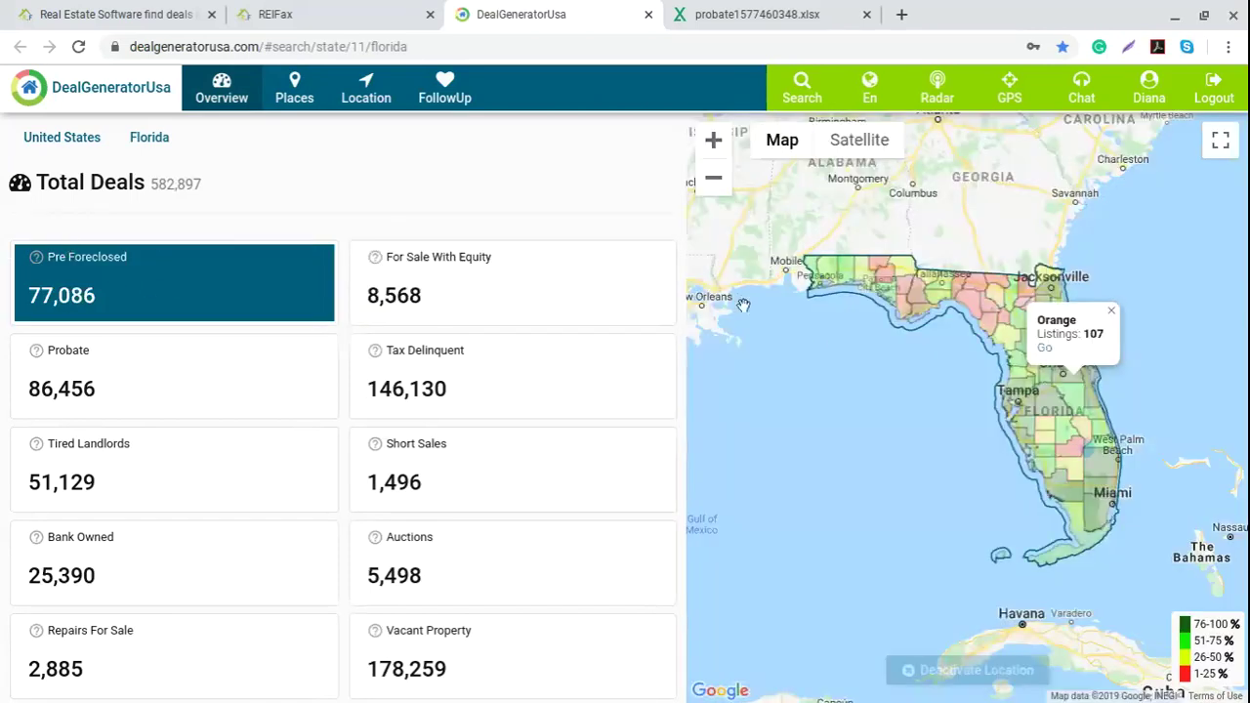
click(1111, 311)
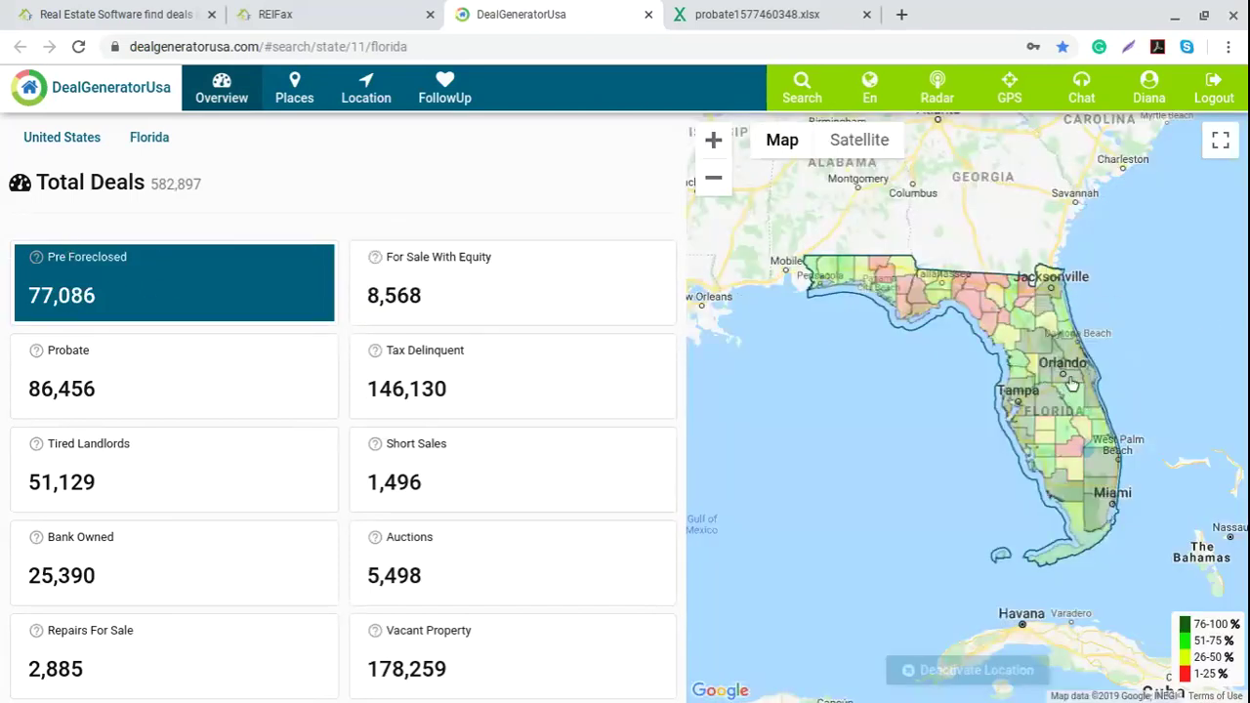
click(1071, 383)
Step: Enter Orange County's deals view, then pick zip 32824 on the map and open its page
click(1037, 351)
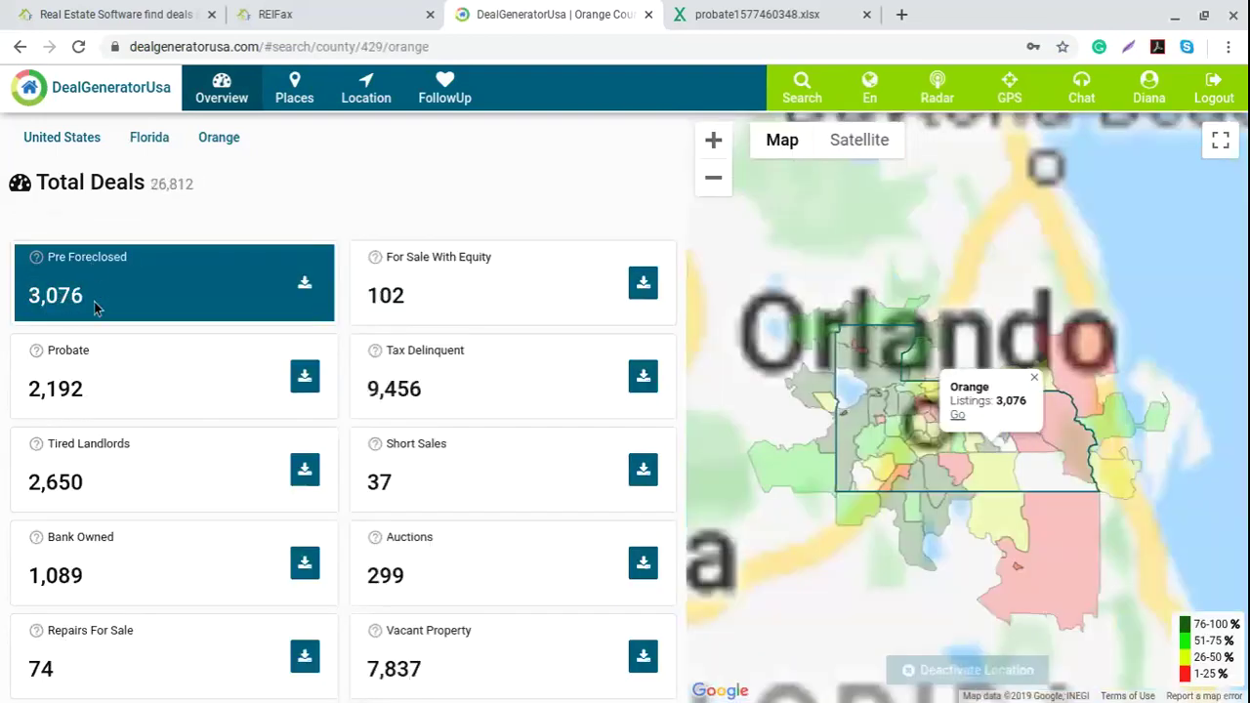
click(1034, 377)
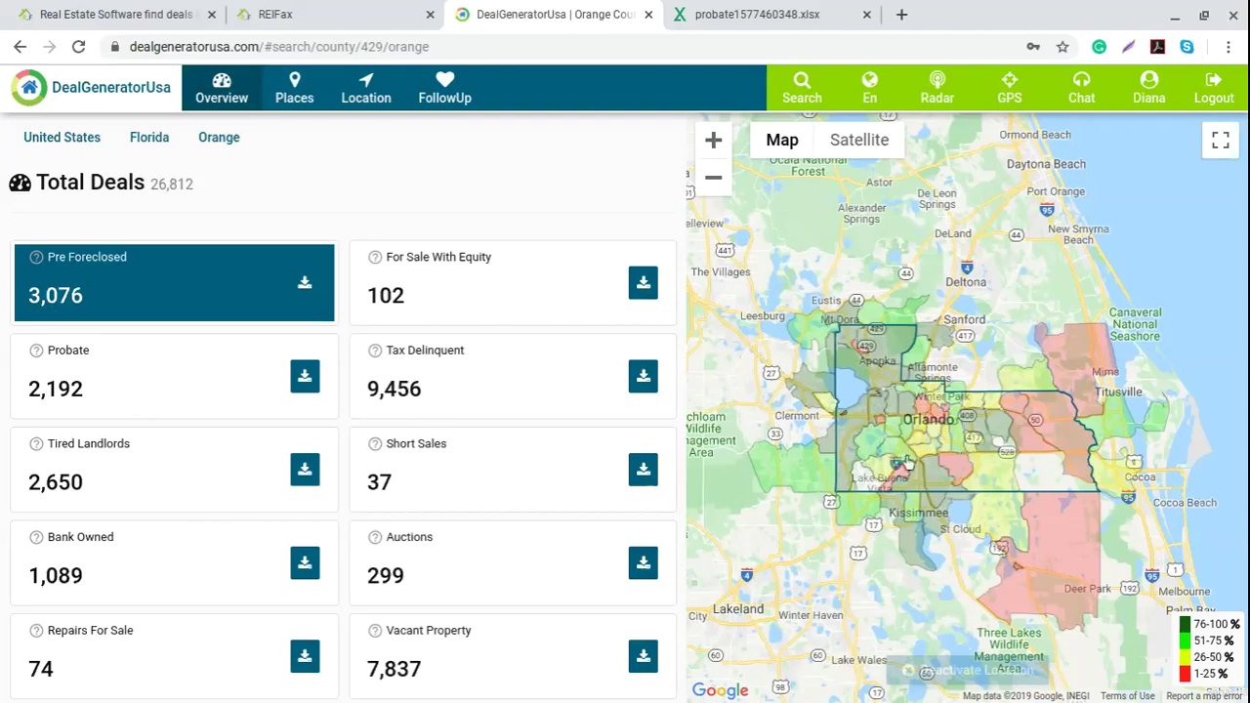
click(936, 484)
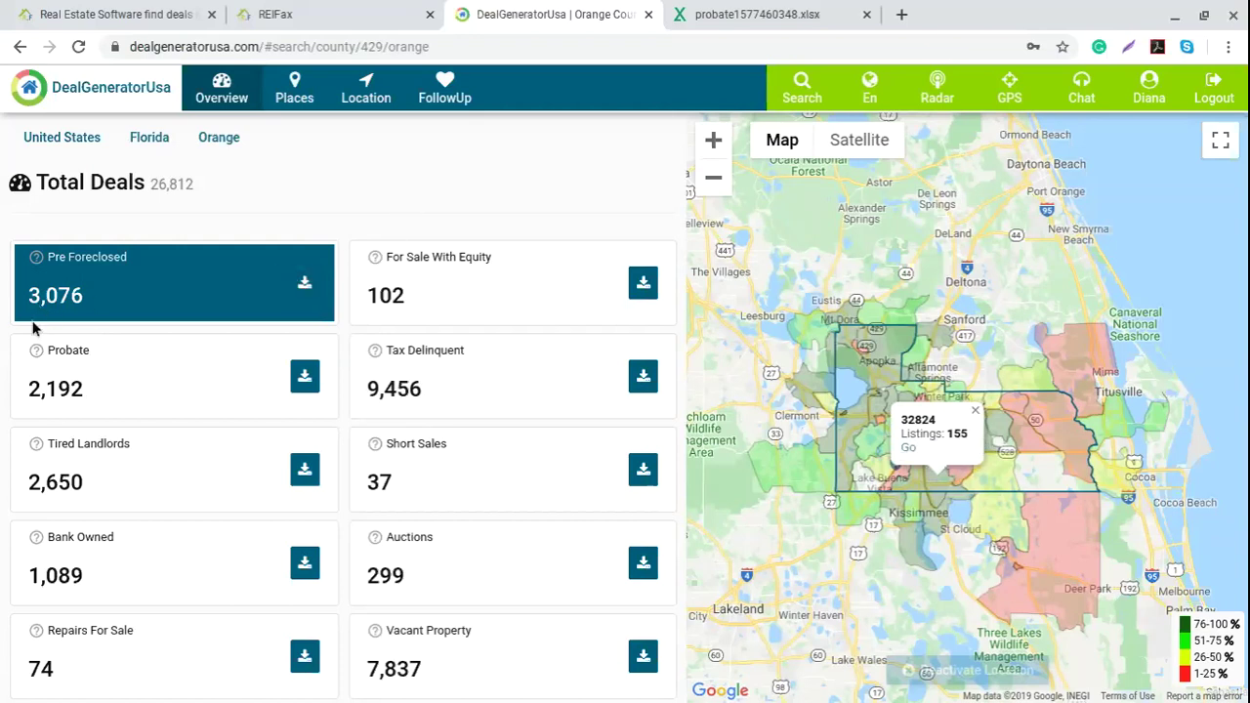
click(908, 448)
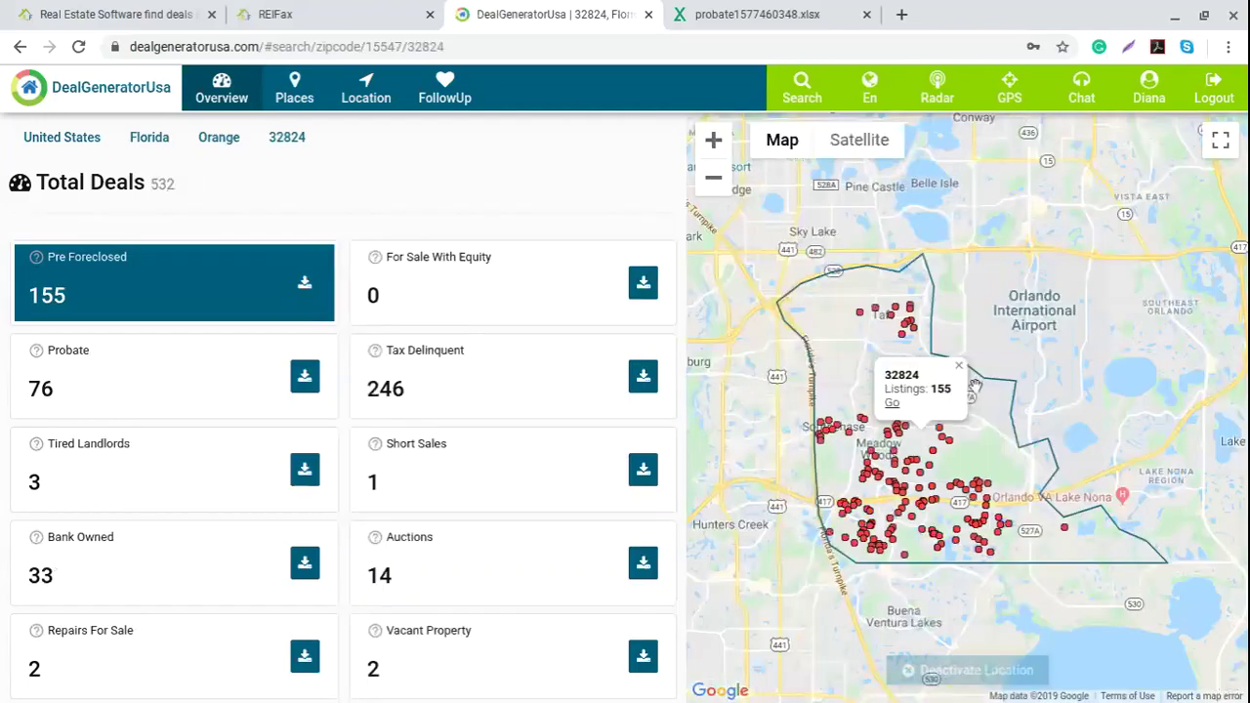
Step: Zoom in twice on the 32824 listings near Taft and open a 3-bed, 2-bath Orlando home
click(959, 369)
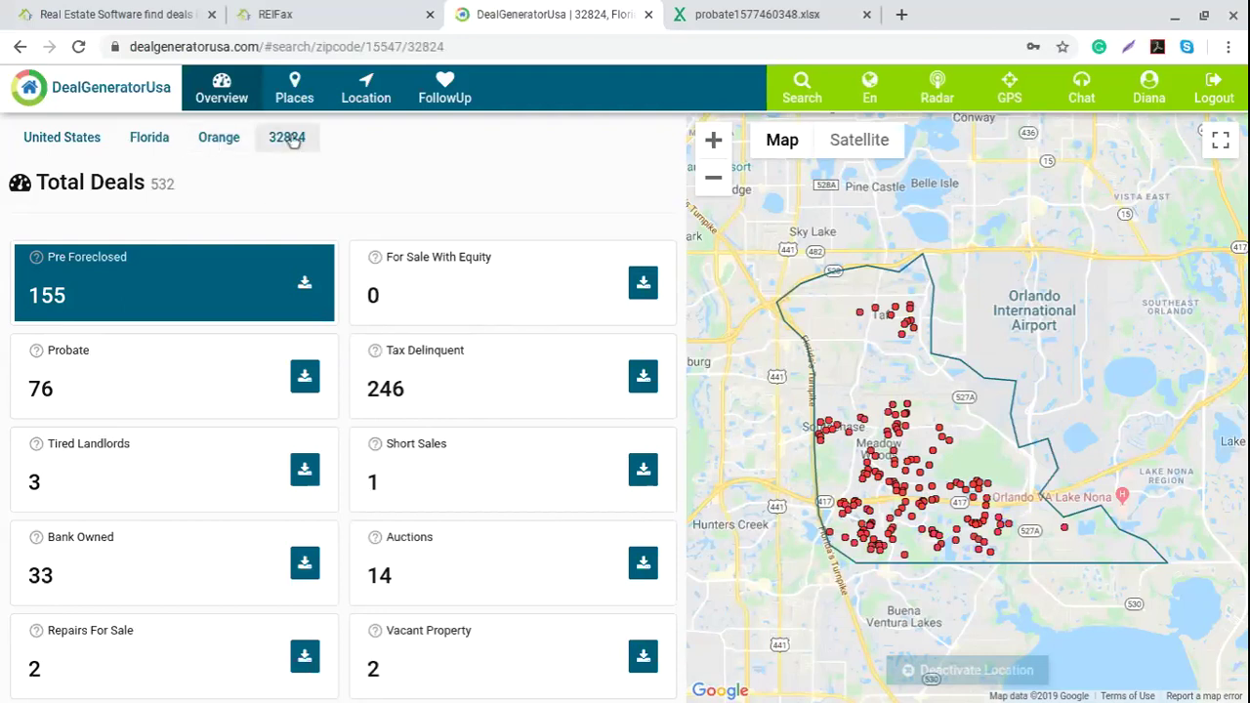
click(713, 141)
drag(852, 349, 991, 254)
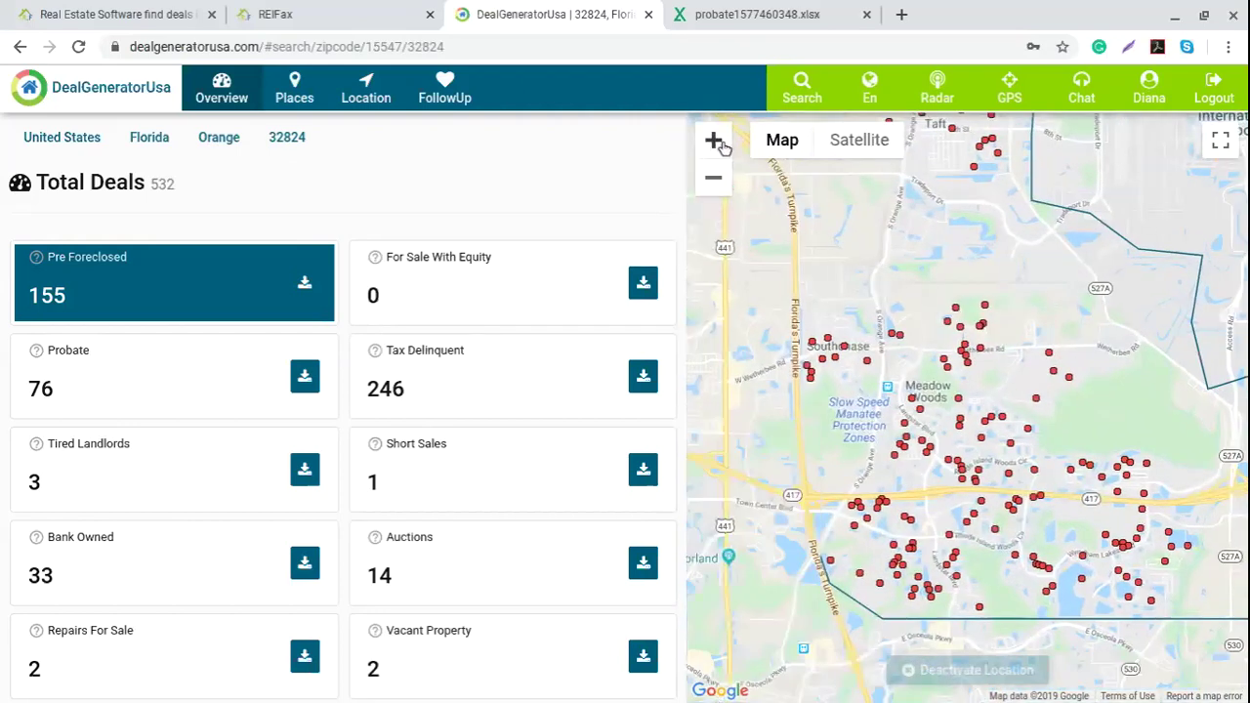
click(714, 140)
drag(863, 230, 906, 325)
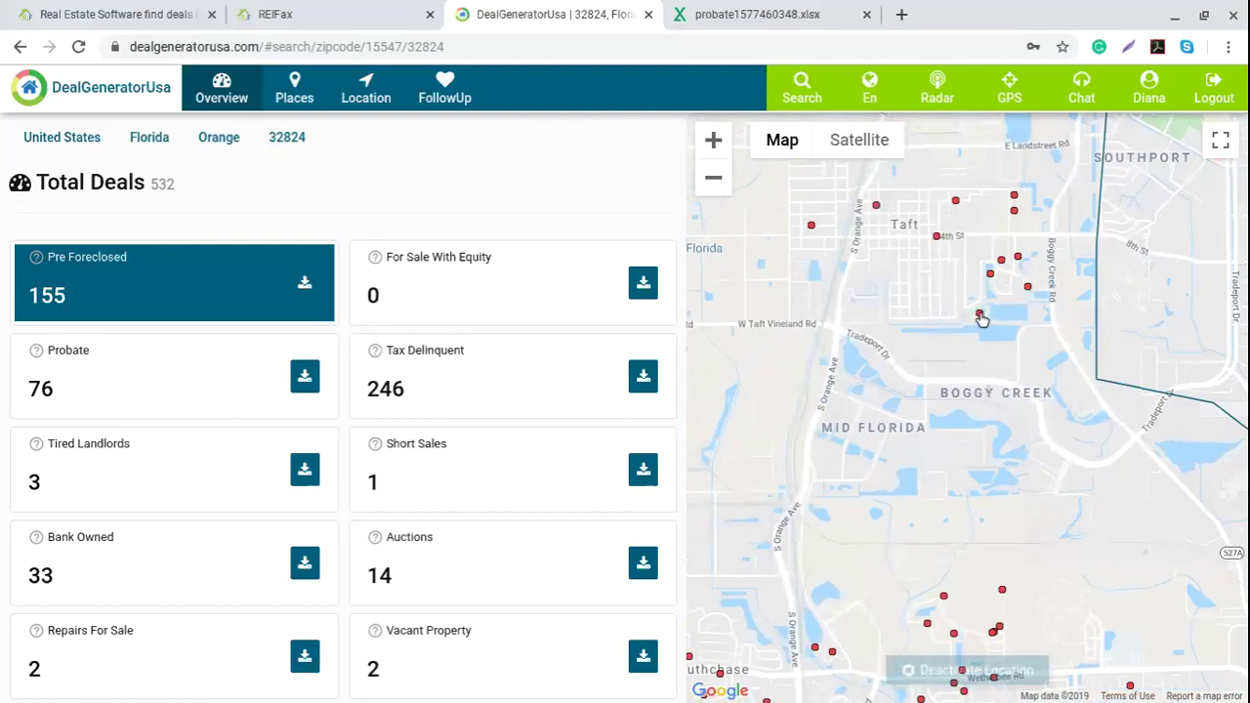
click(980, 313)
scroll(966, 318, down, 3)
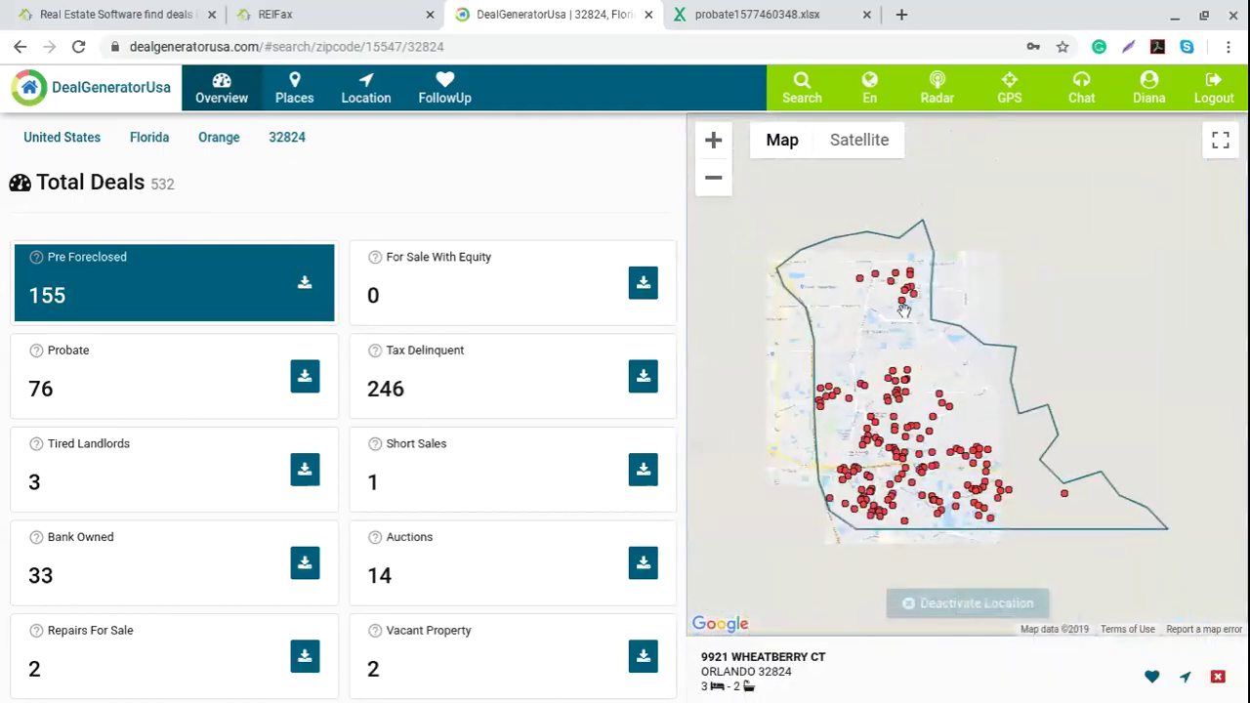
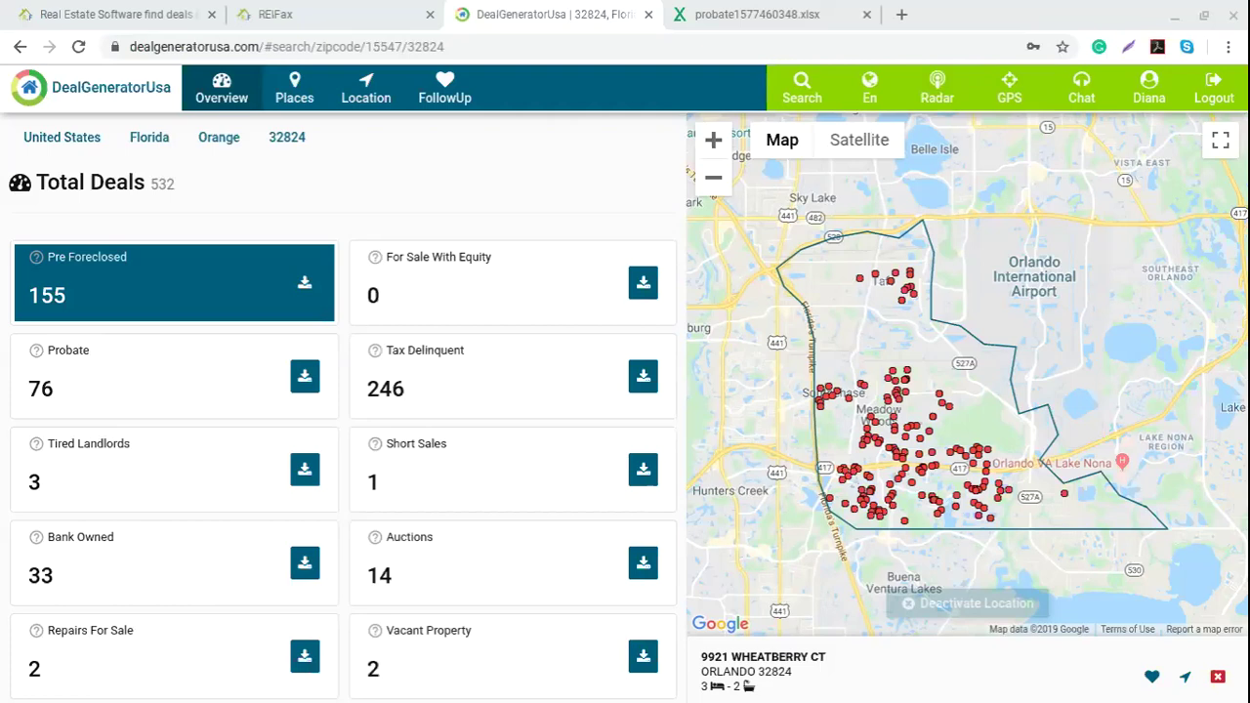
click(1152, 676)
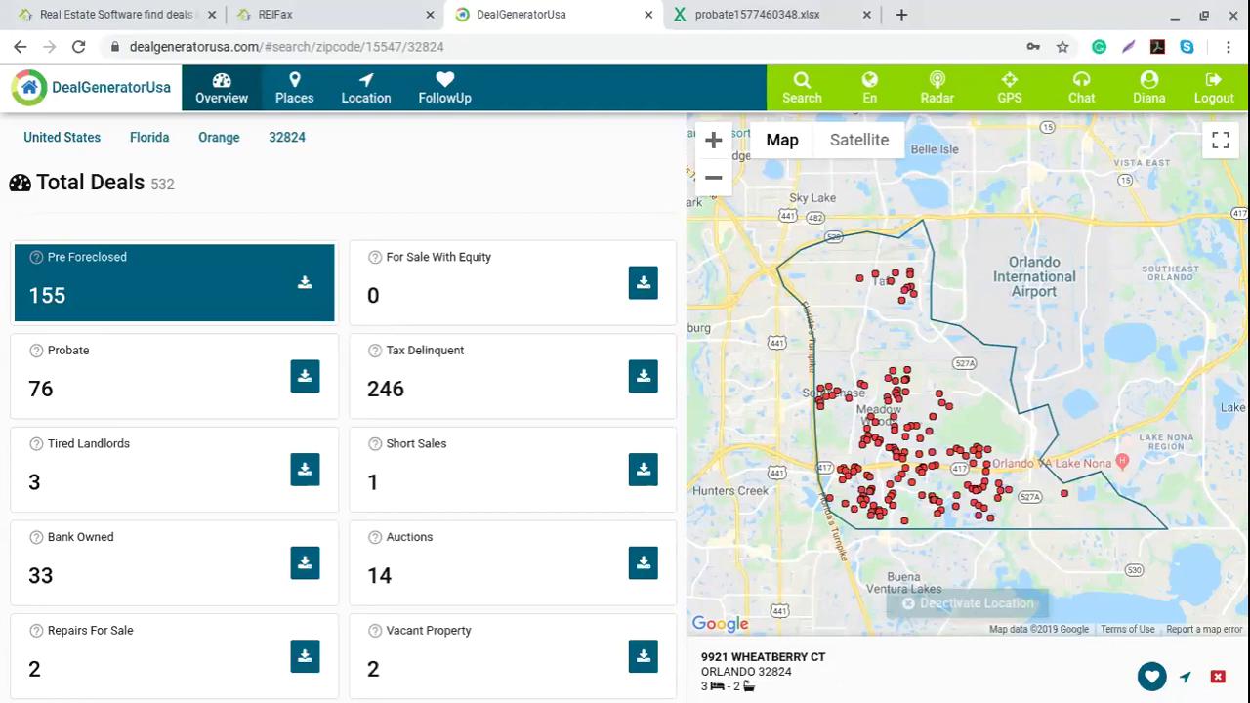
click(454, 90)
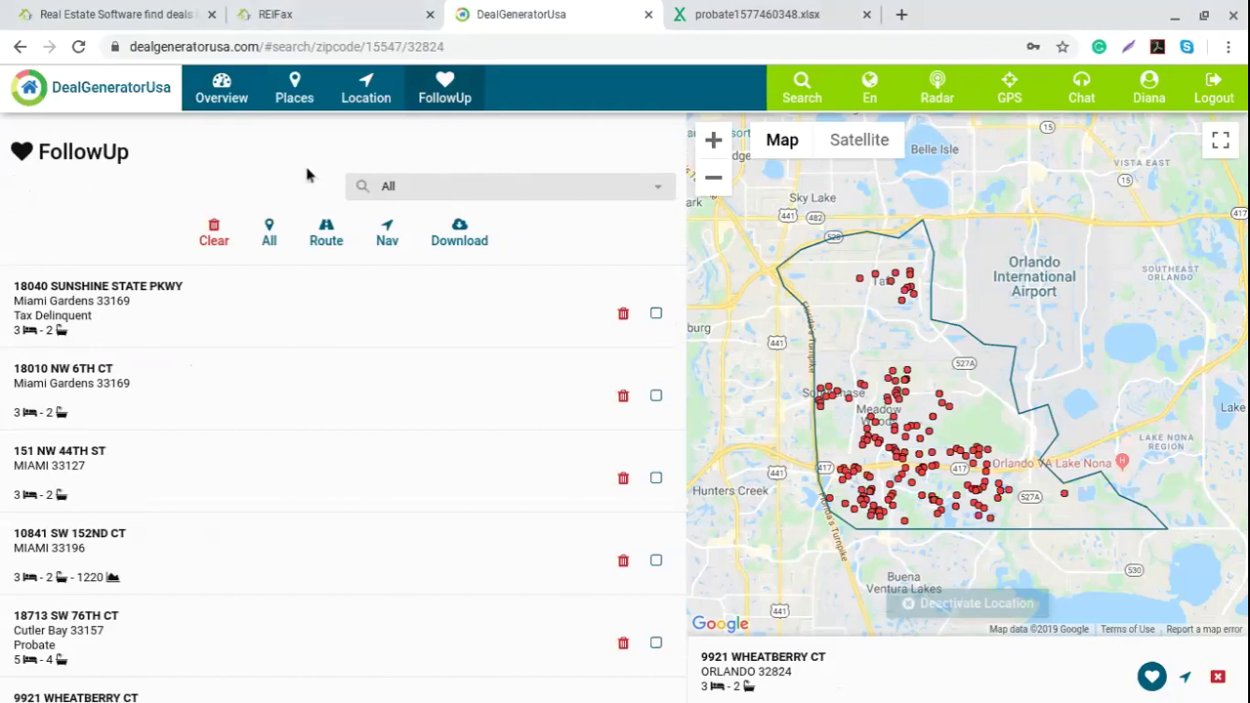
scroll(234, 502, down, 2)
scroll(234, 502, up, 2)
scroll(386, 430, down, 2)
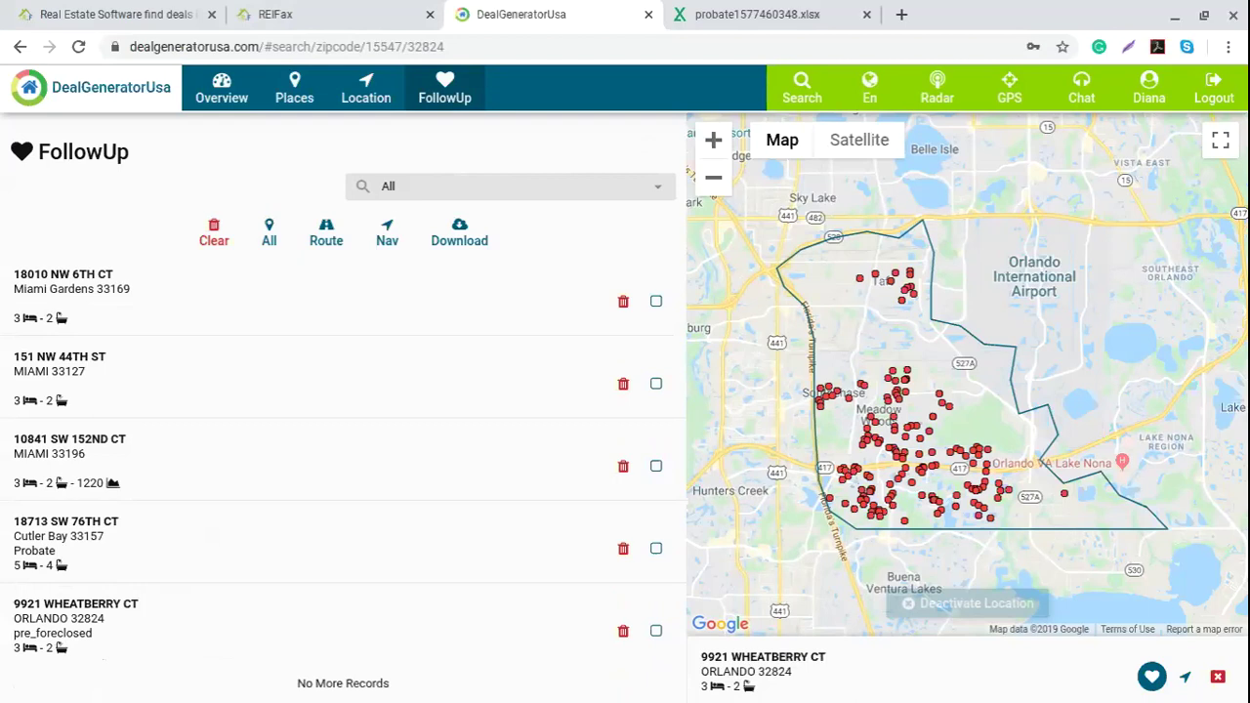
click(149, 632)
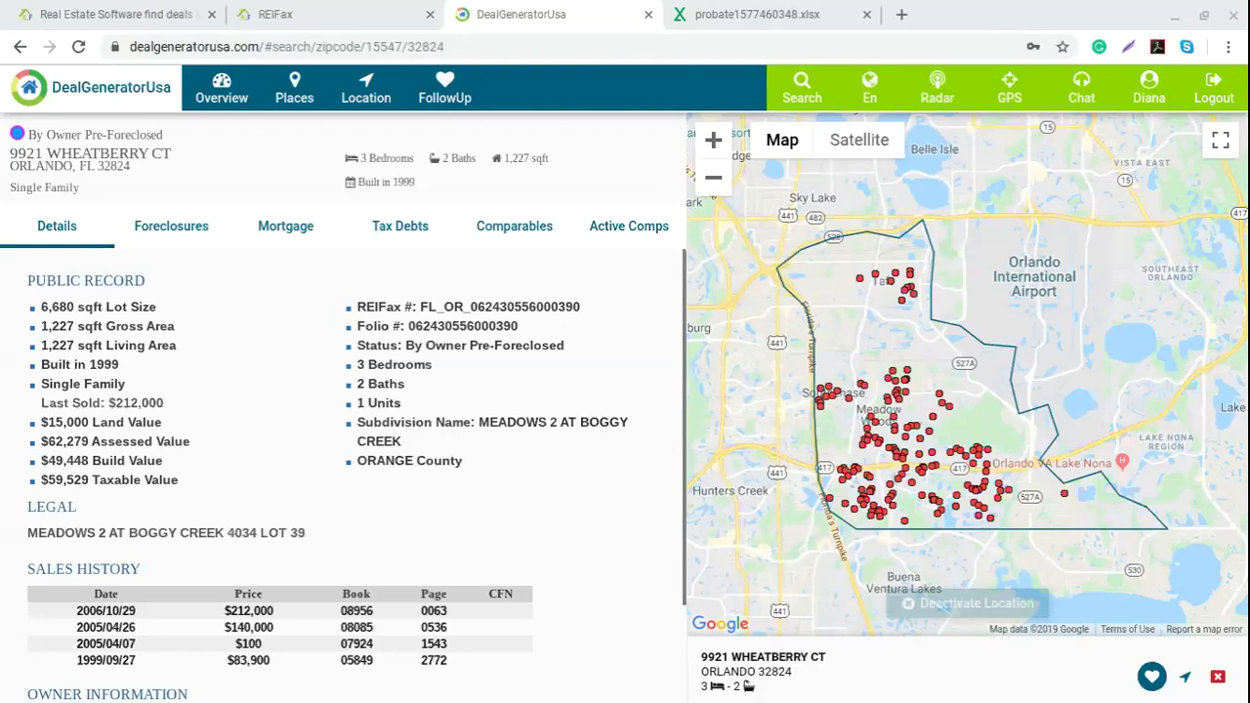
scroll(259, 381, down, 1)
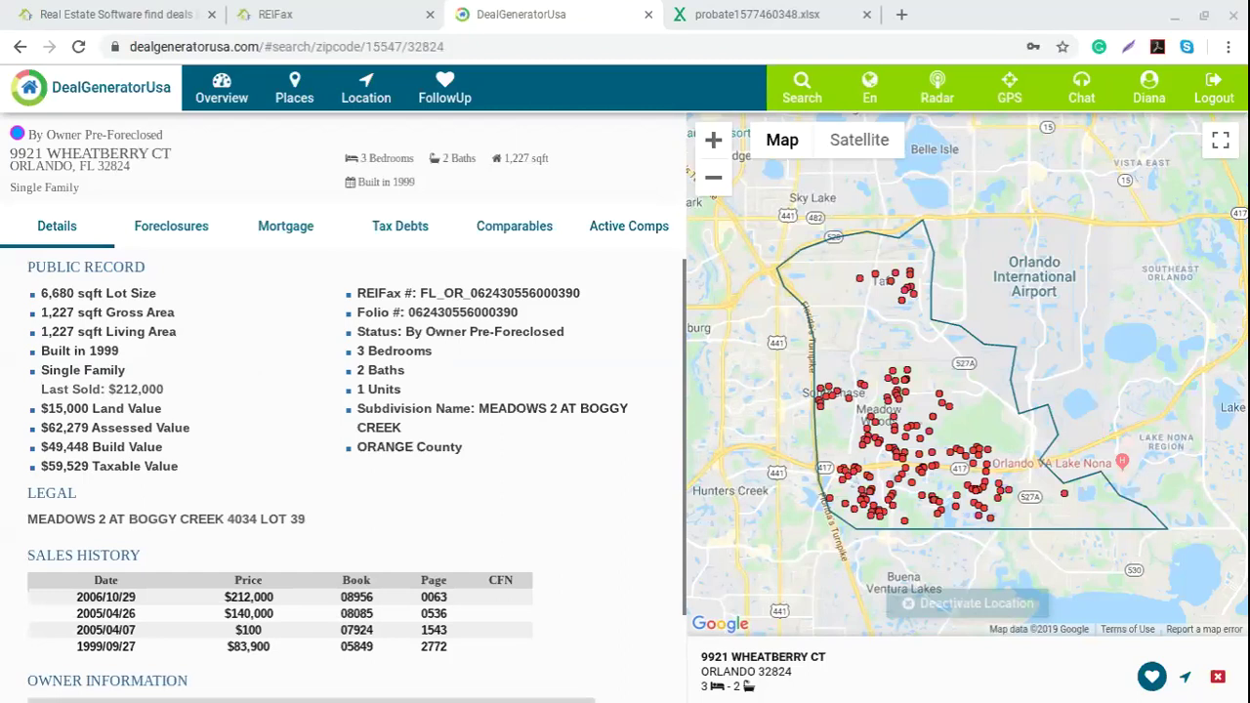
scroll(251, 376, down, 2)
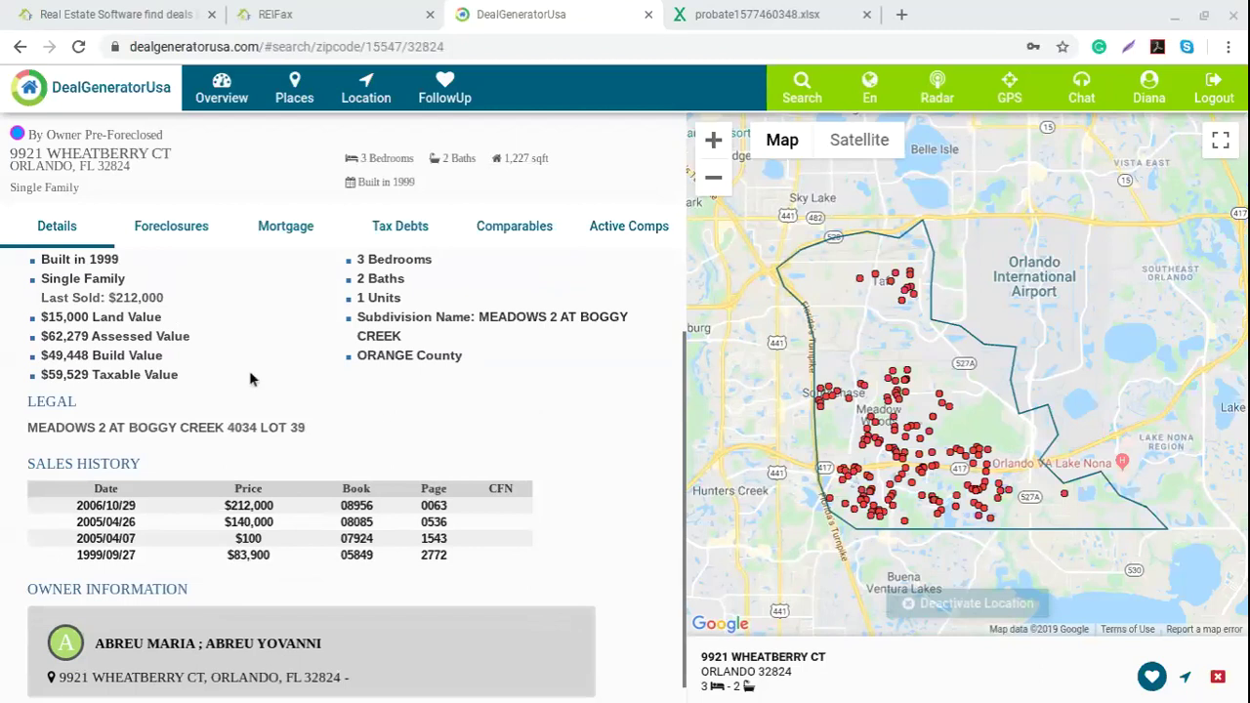
scroll(254, 376, down, 1)
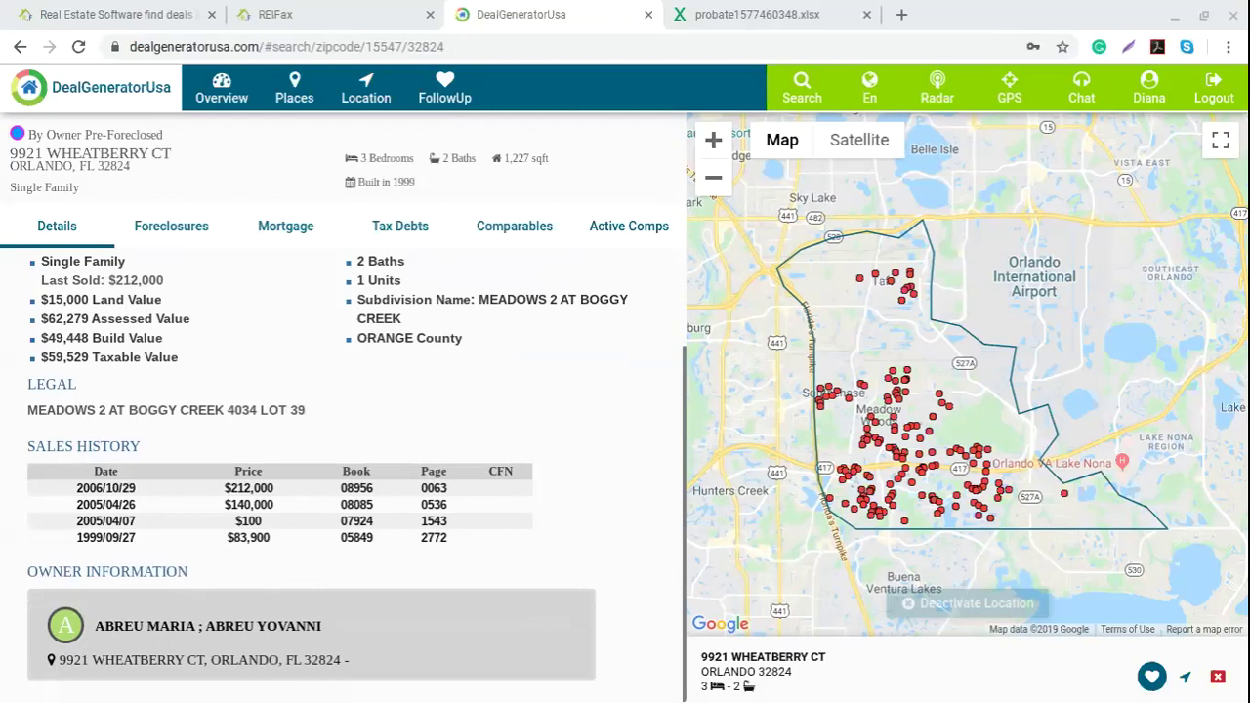
scroll(151, 608, up, 3)
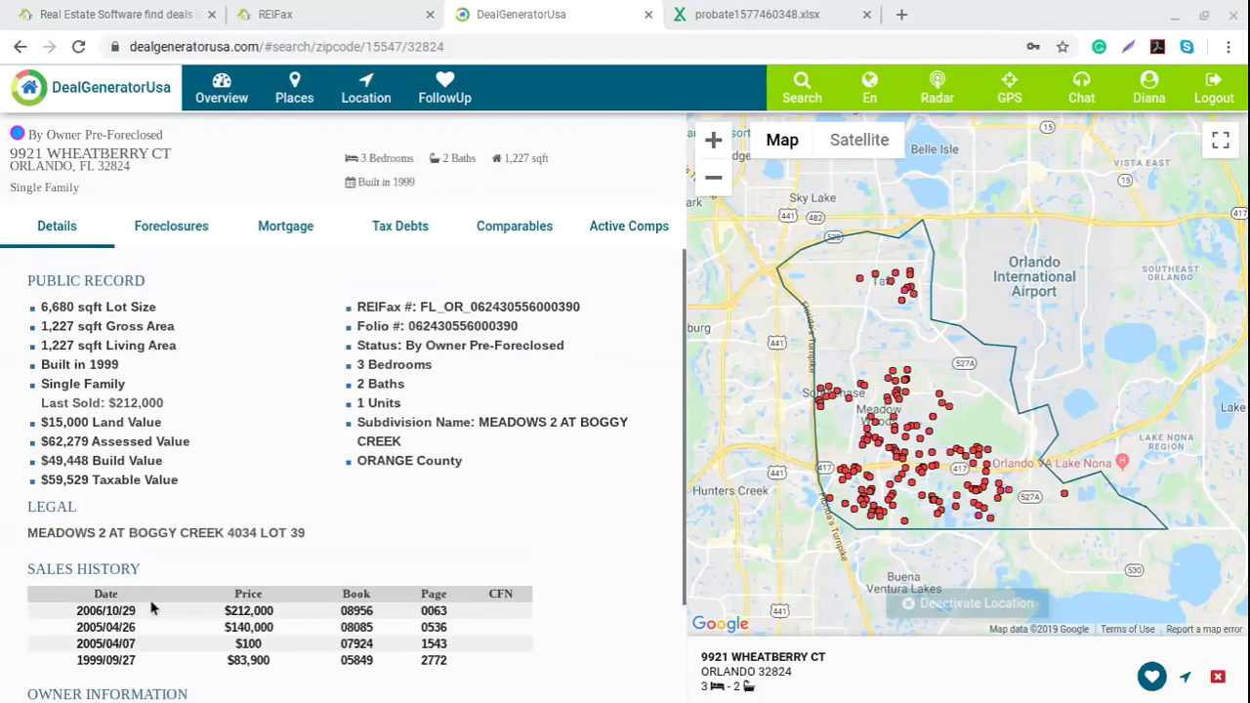
click(171, 226)
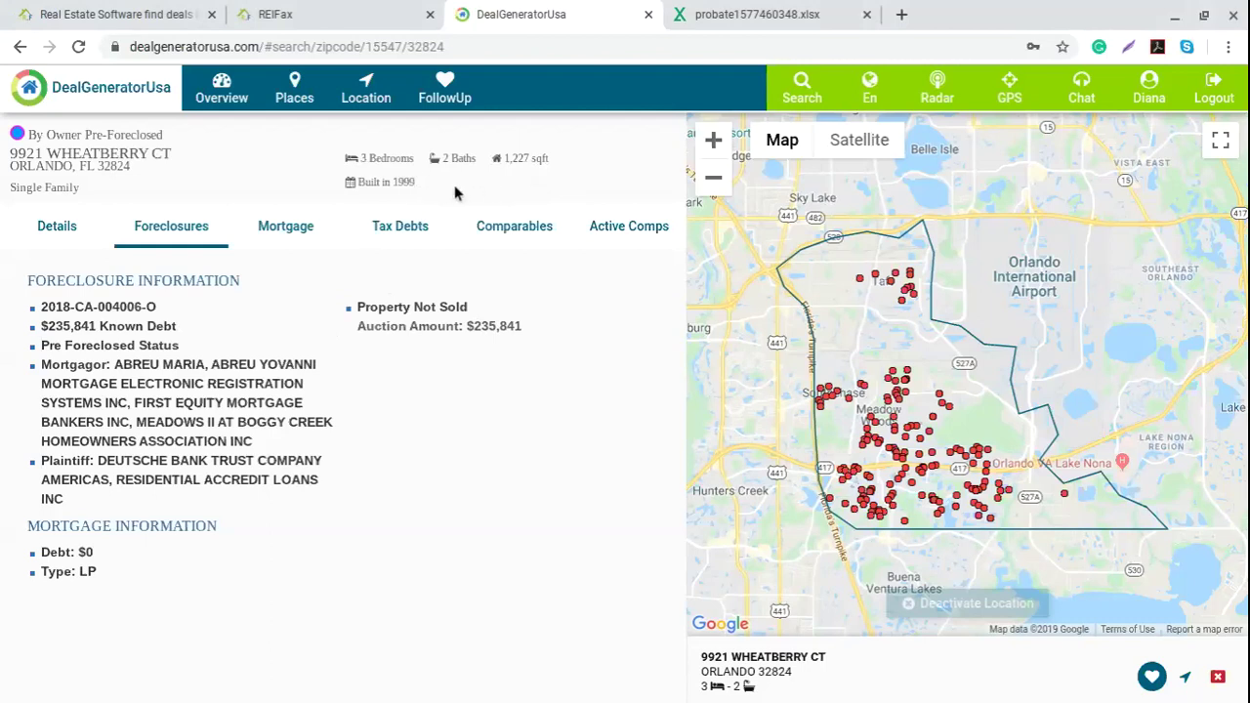
click(308, 9)
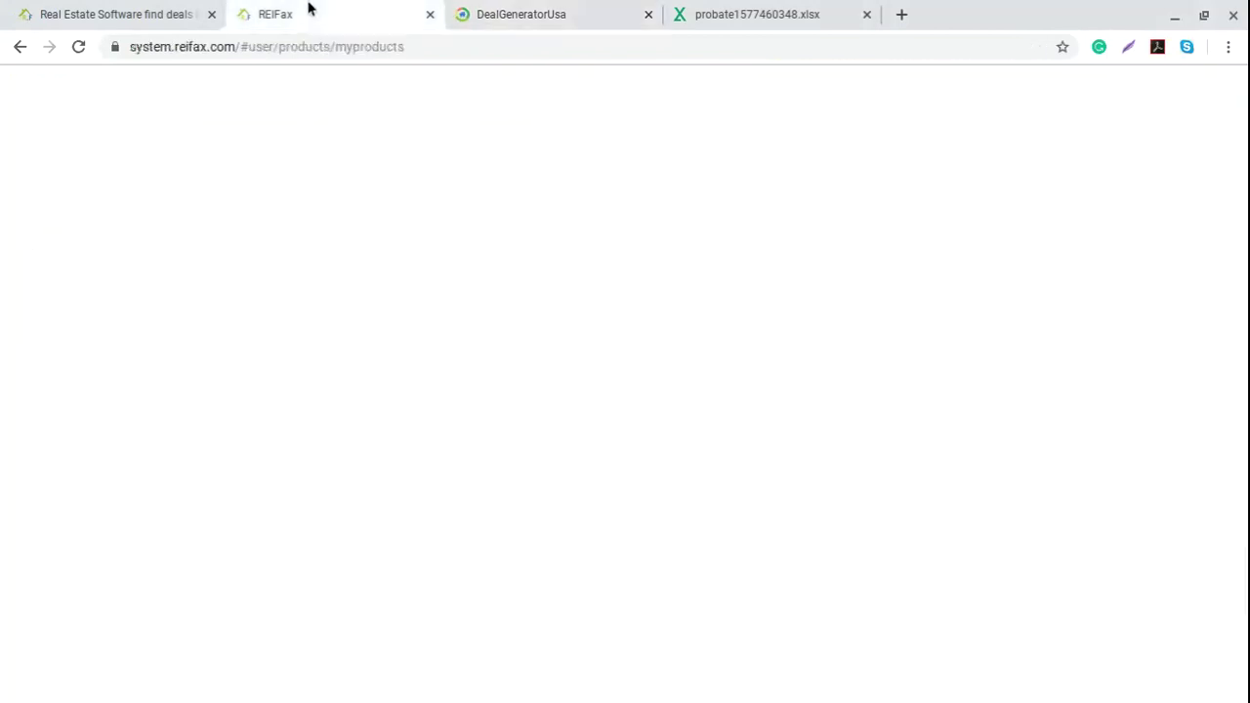
Step: Check the probate spreadsheet's WF heading and a Pool entry, then show Wheatberry's $169,600 mortgage
click(753, 19)
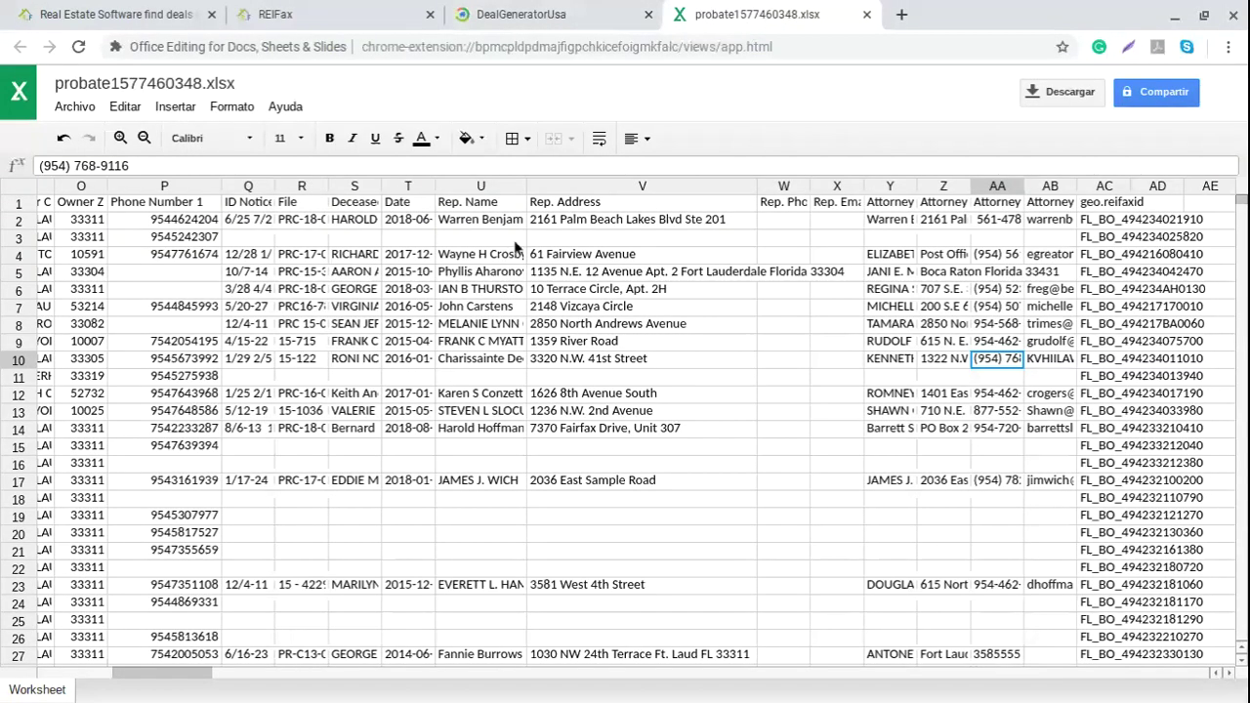
drag(169, 683, 39, 674)
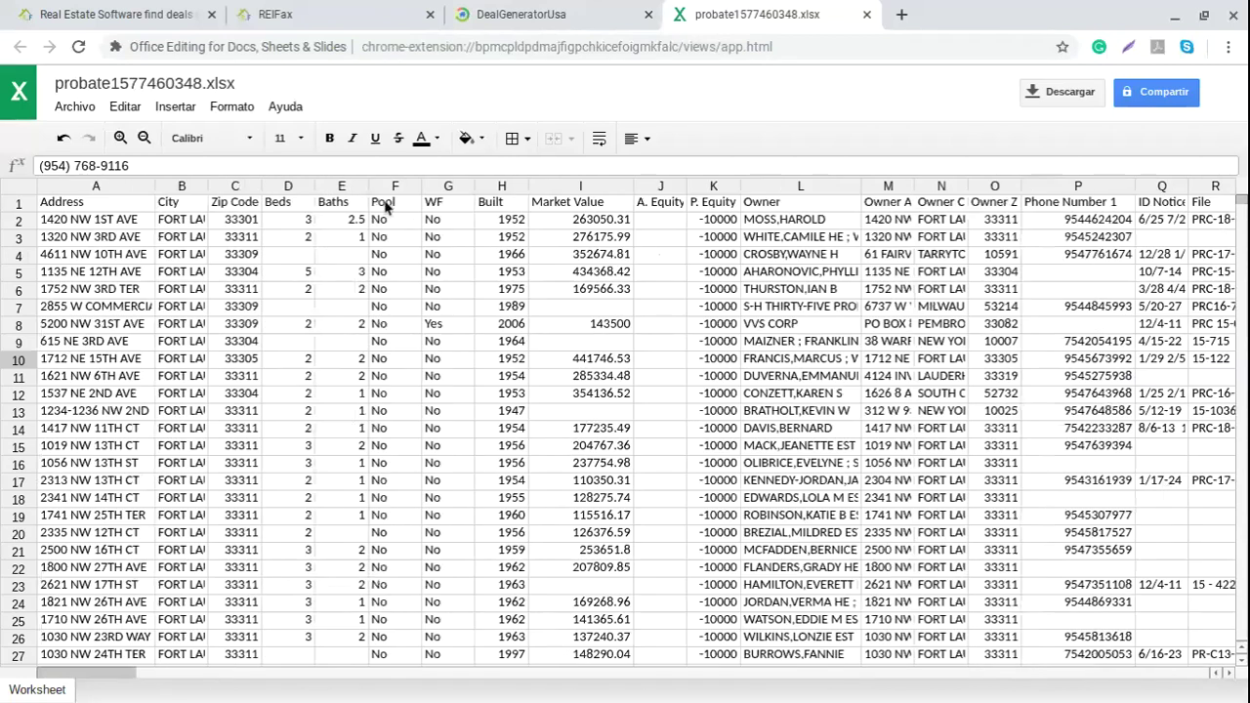
click(441, 205)
click(400, 329)
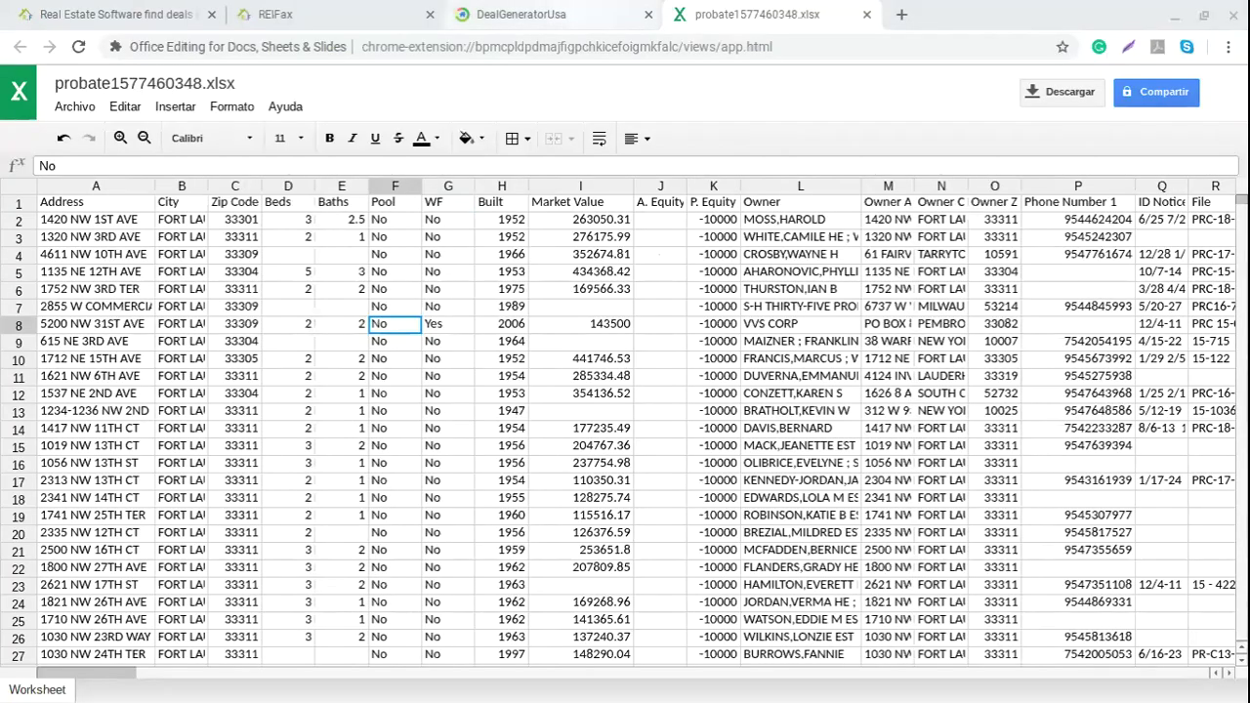
click(521, 13)
click(287, 236)
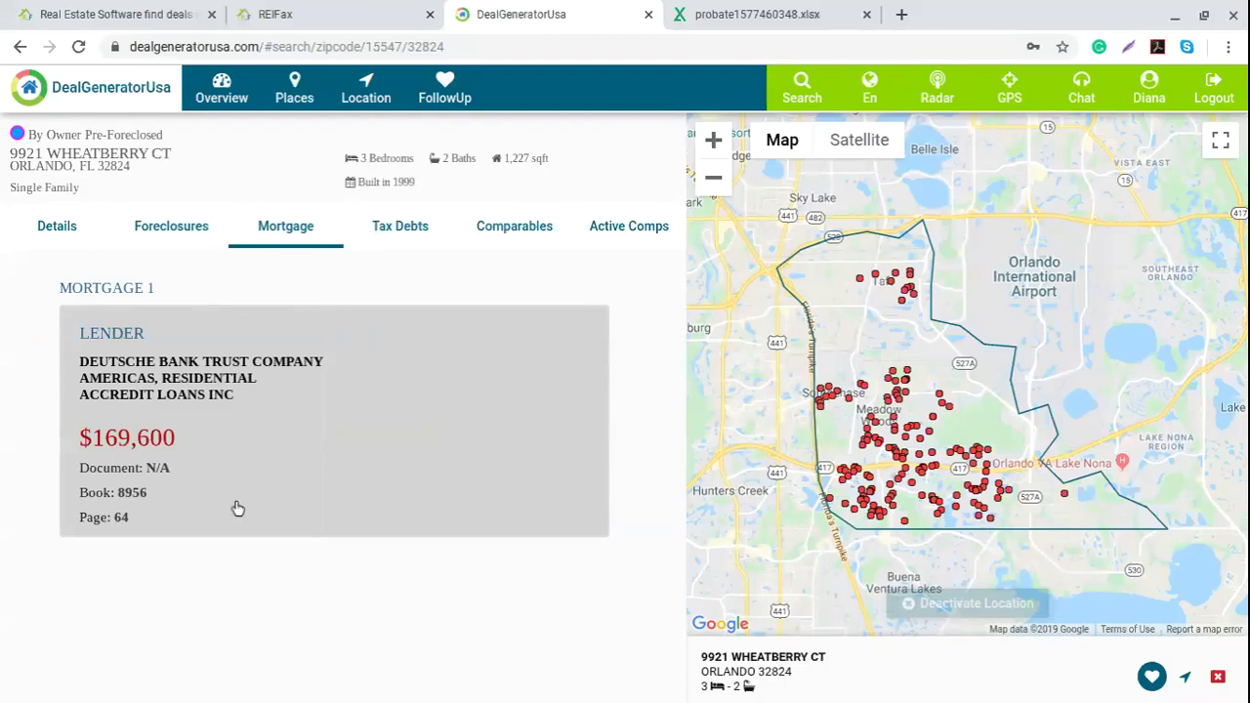
click(402, 227)
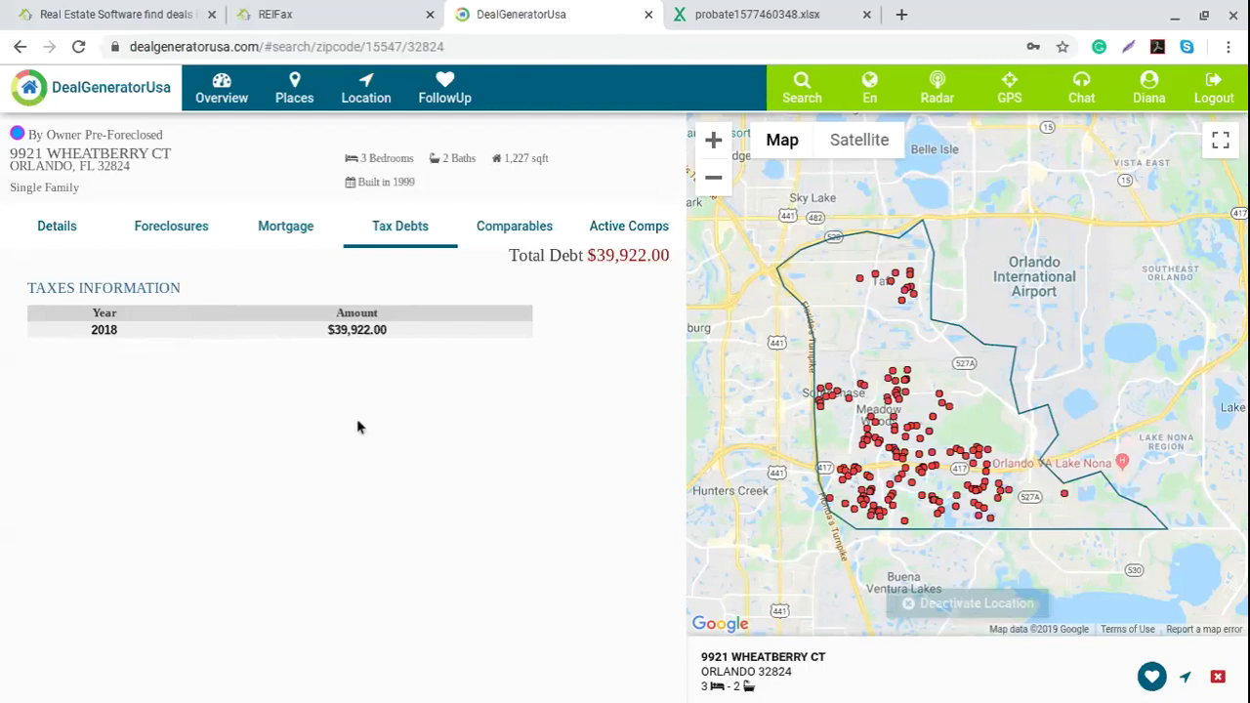
click(525, 232)
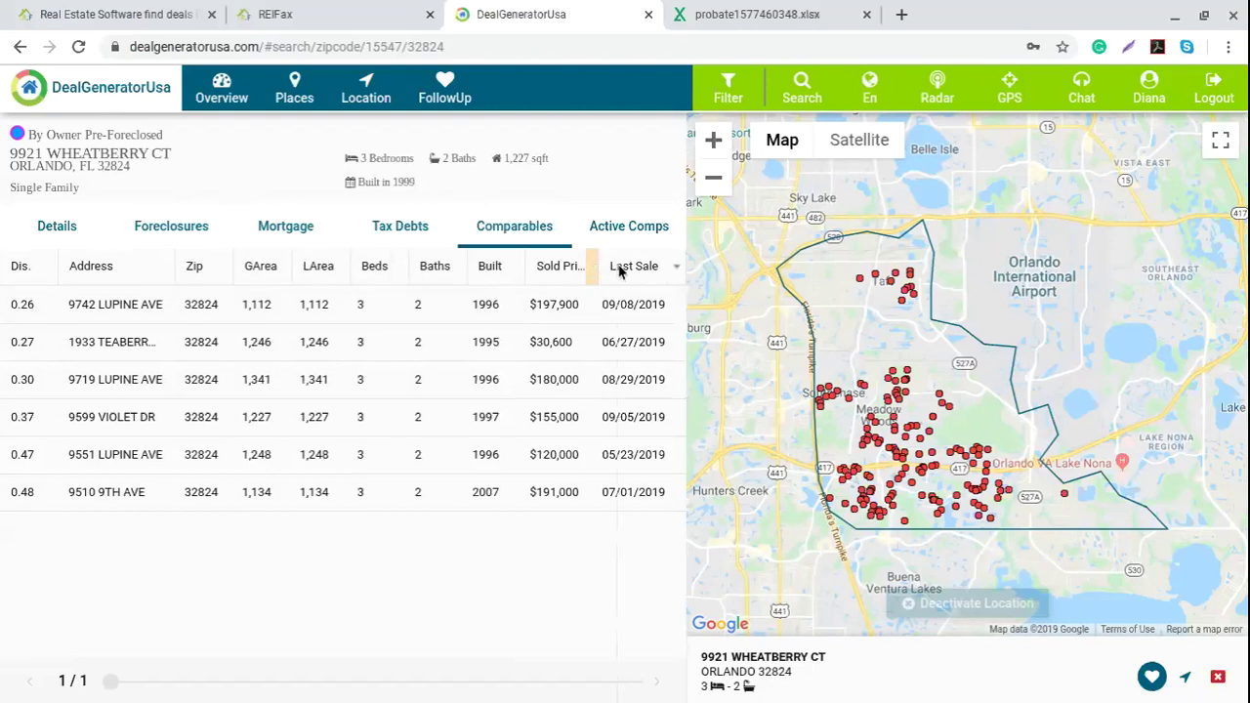
Step: Widen the Sold Price column, view active comparable listings, then return to the 32824 deals overview
drag(619, 271, 606, 256)
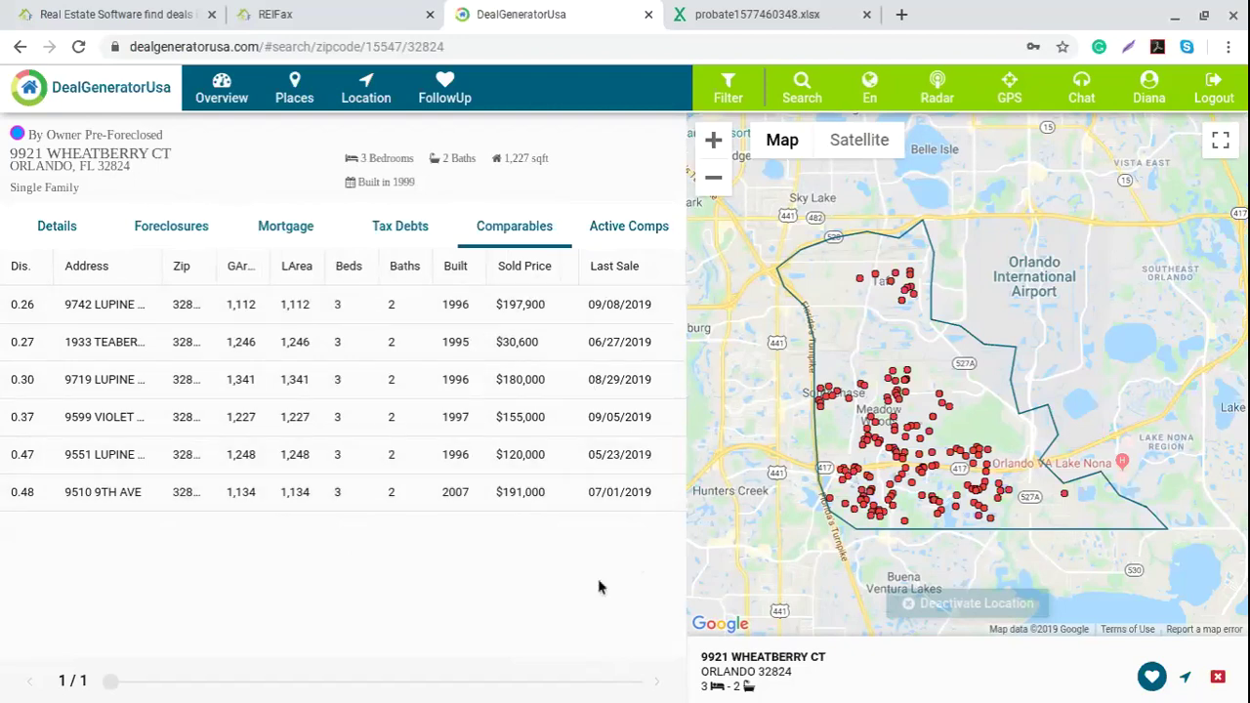
click(644, 228)
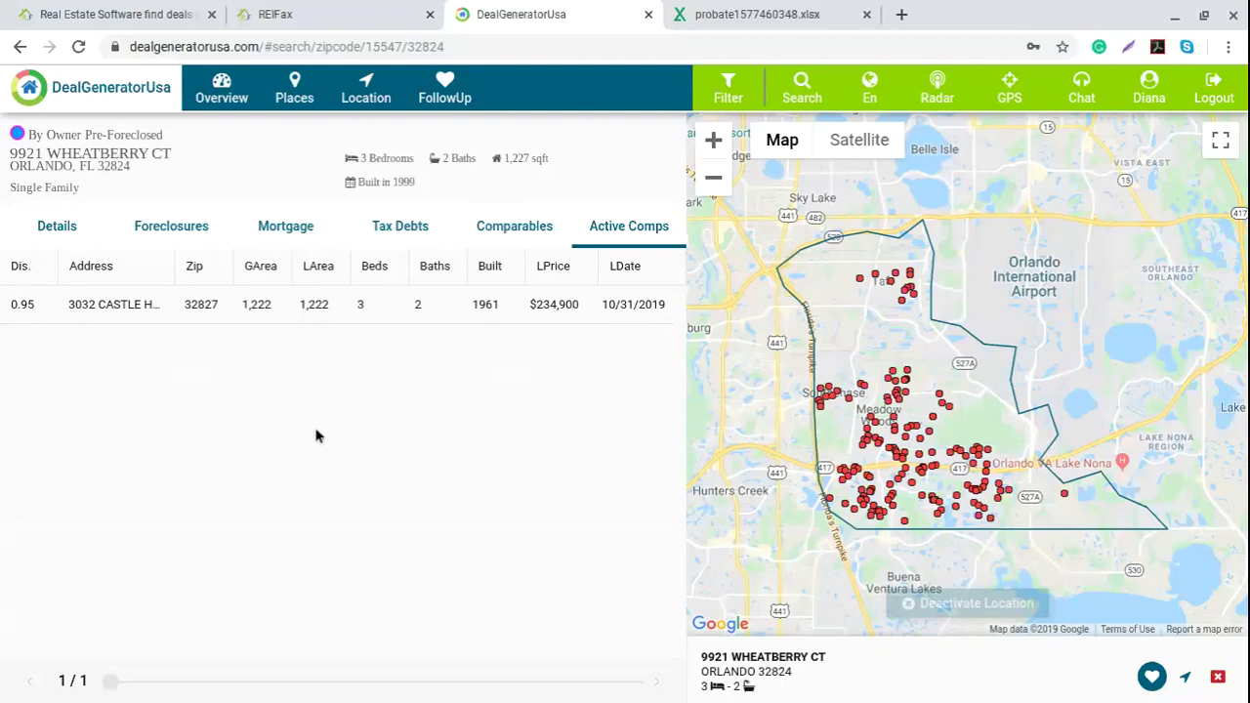
click(218, 90)
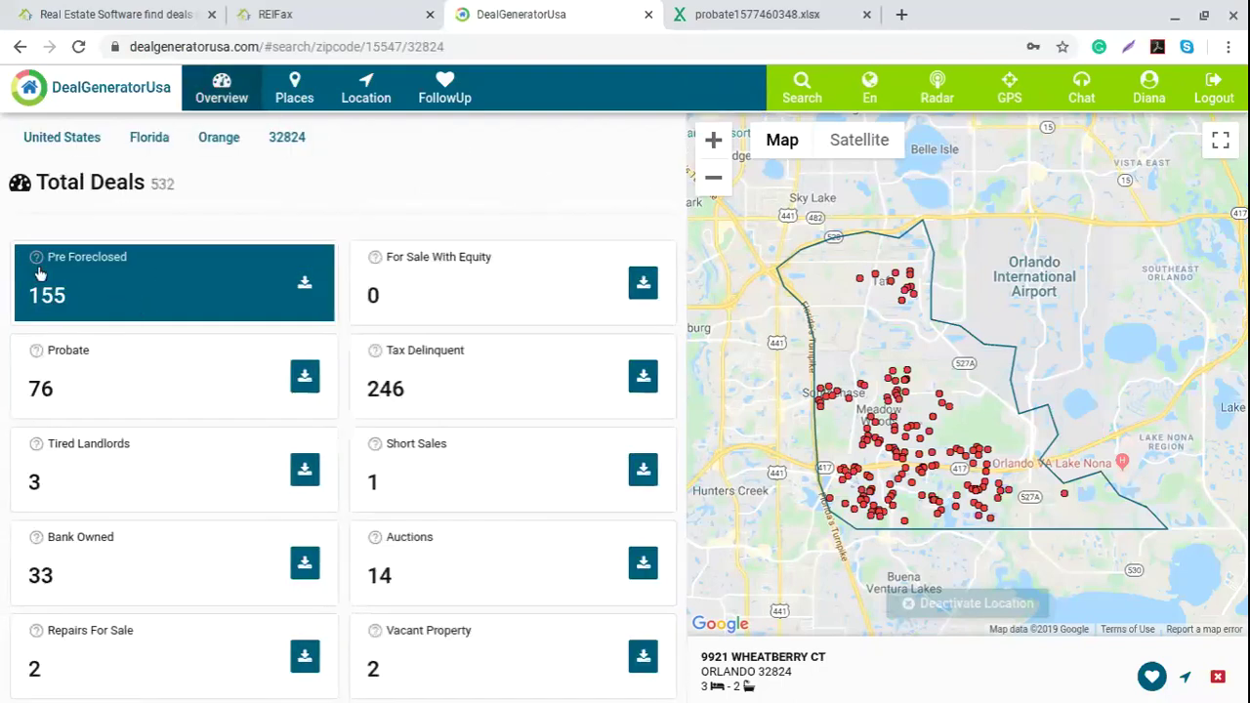
click(183, 373)
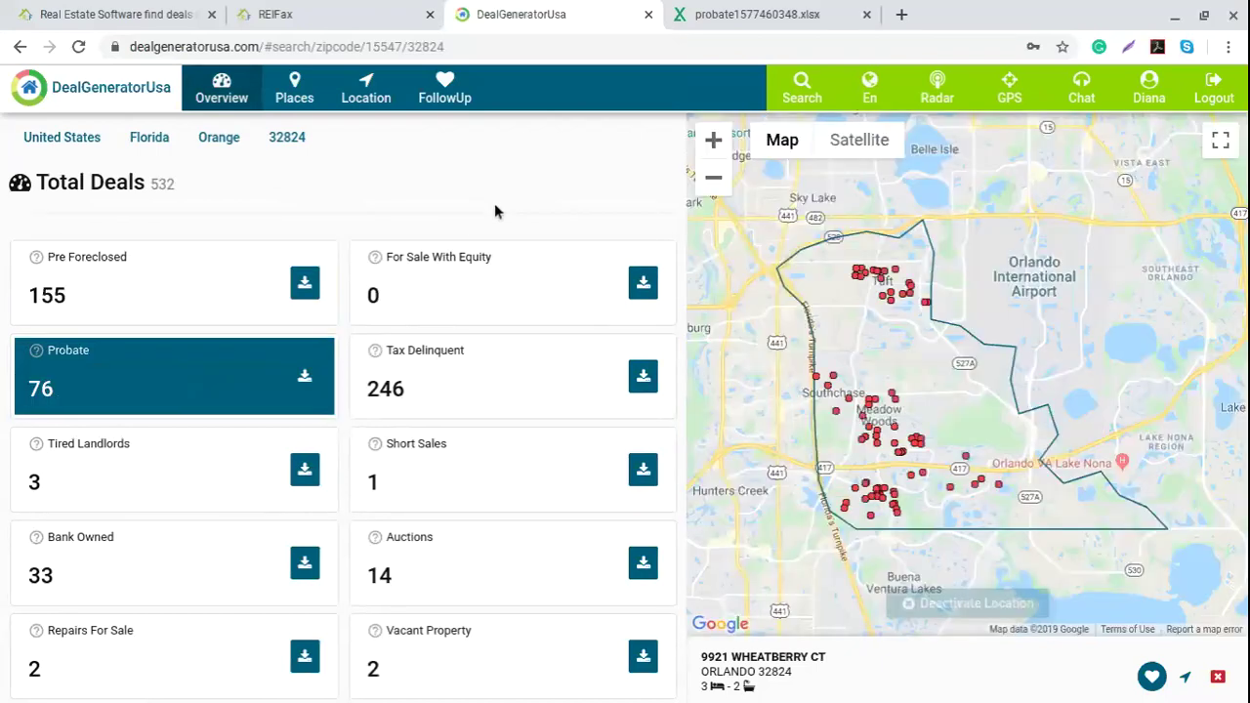
click(833, 381)
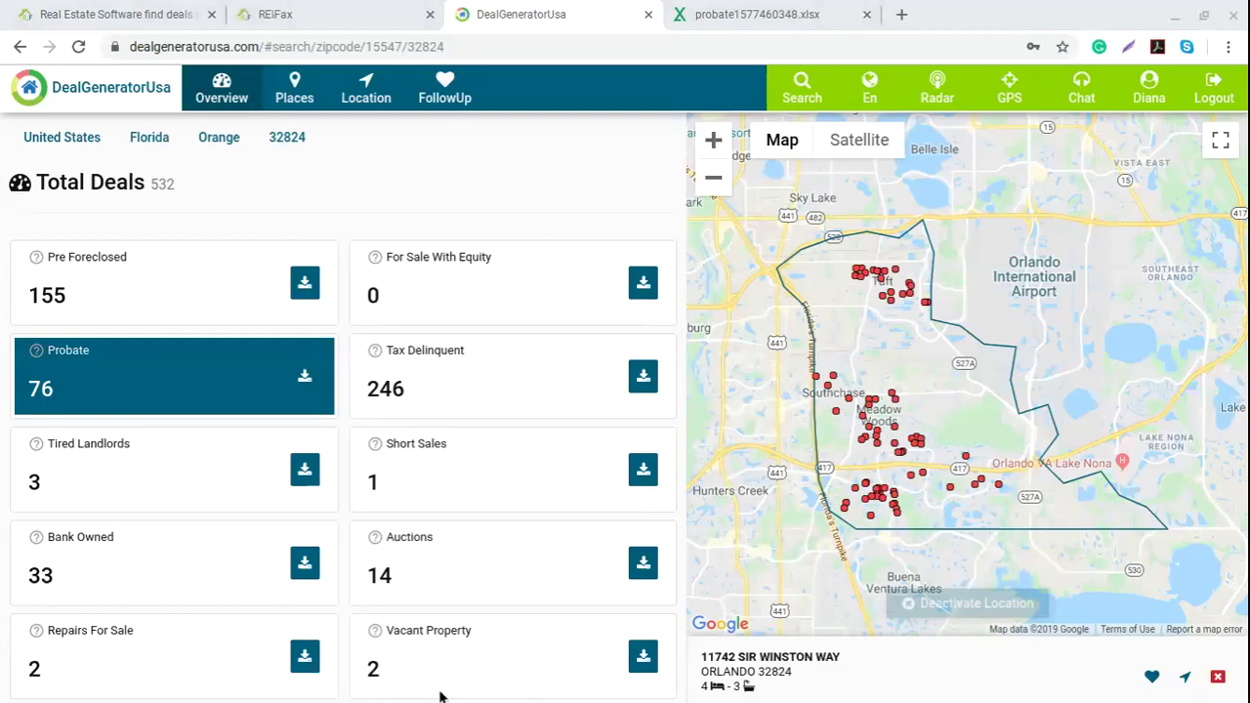
click(812, 670)
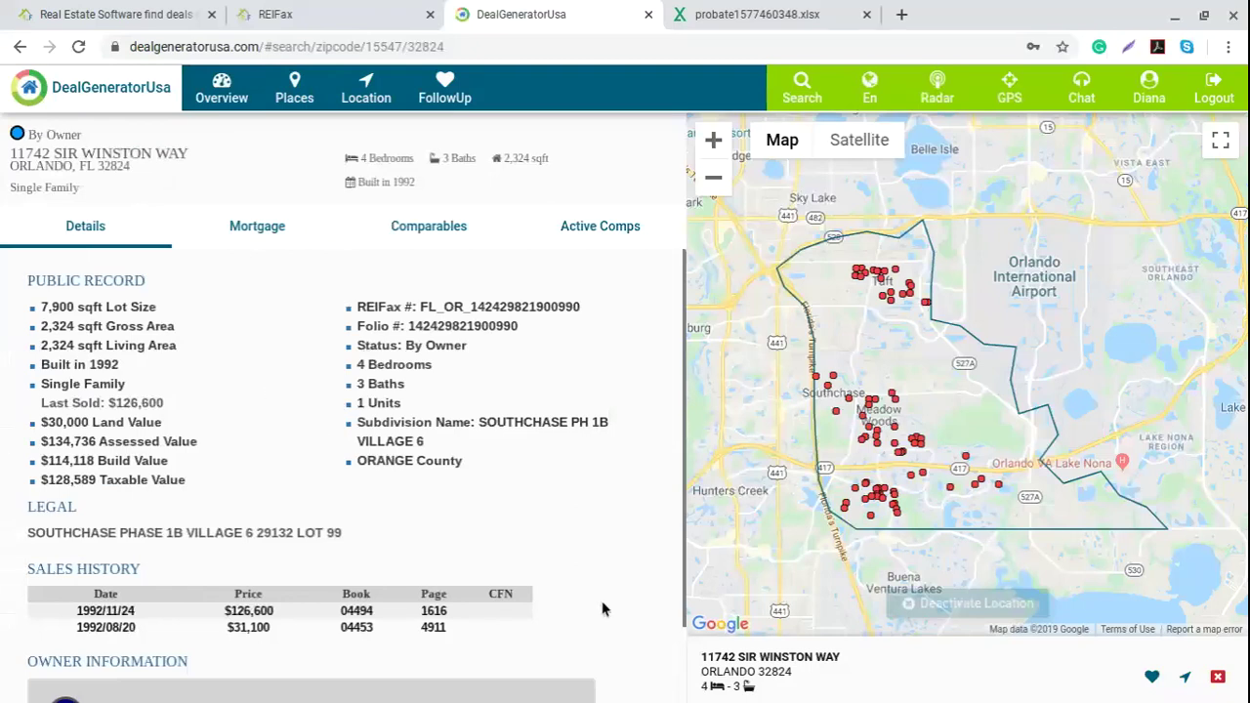
click(234, 86)
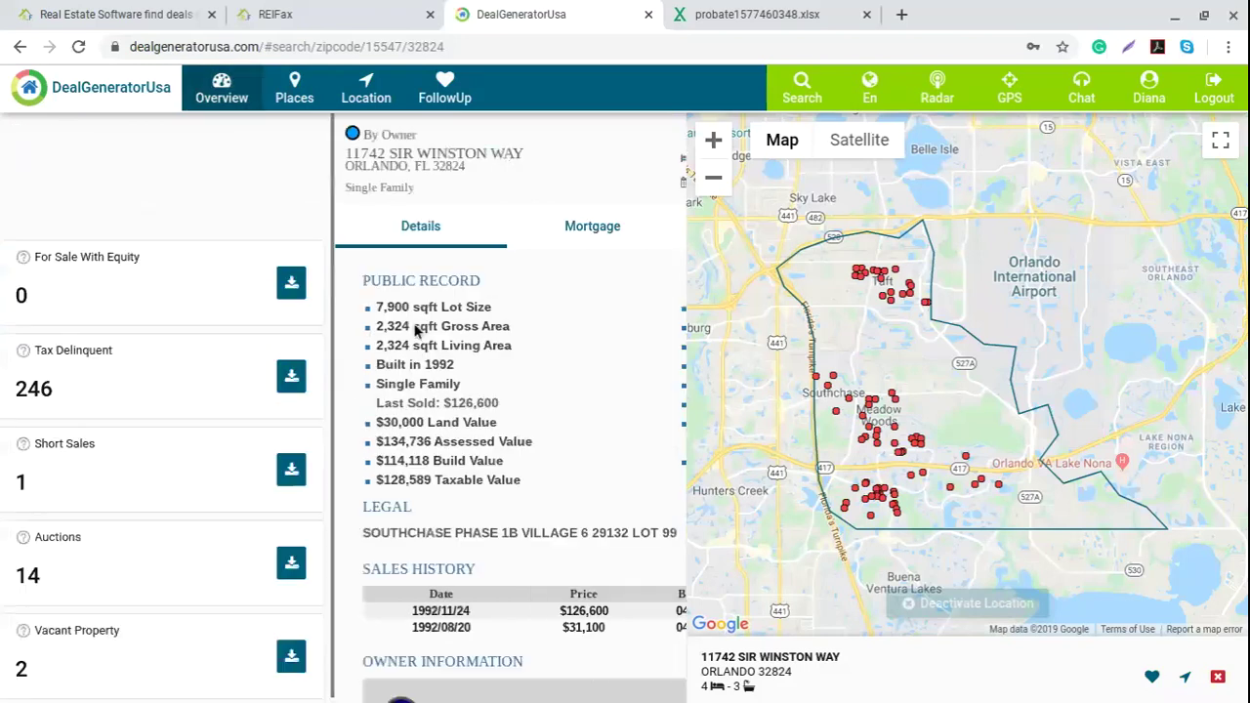
click(713, 140)
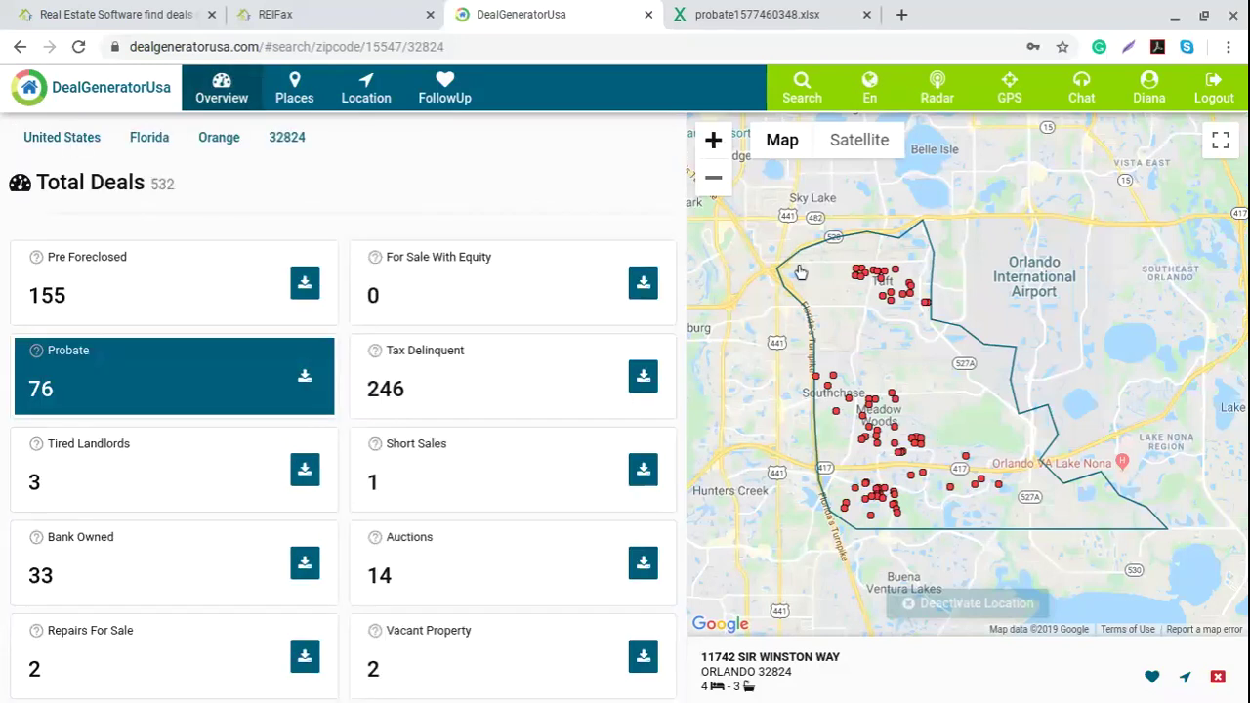
scroll(833, 300, up, 2)
drag(782, 522, 773, 348)
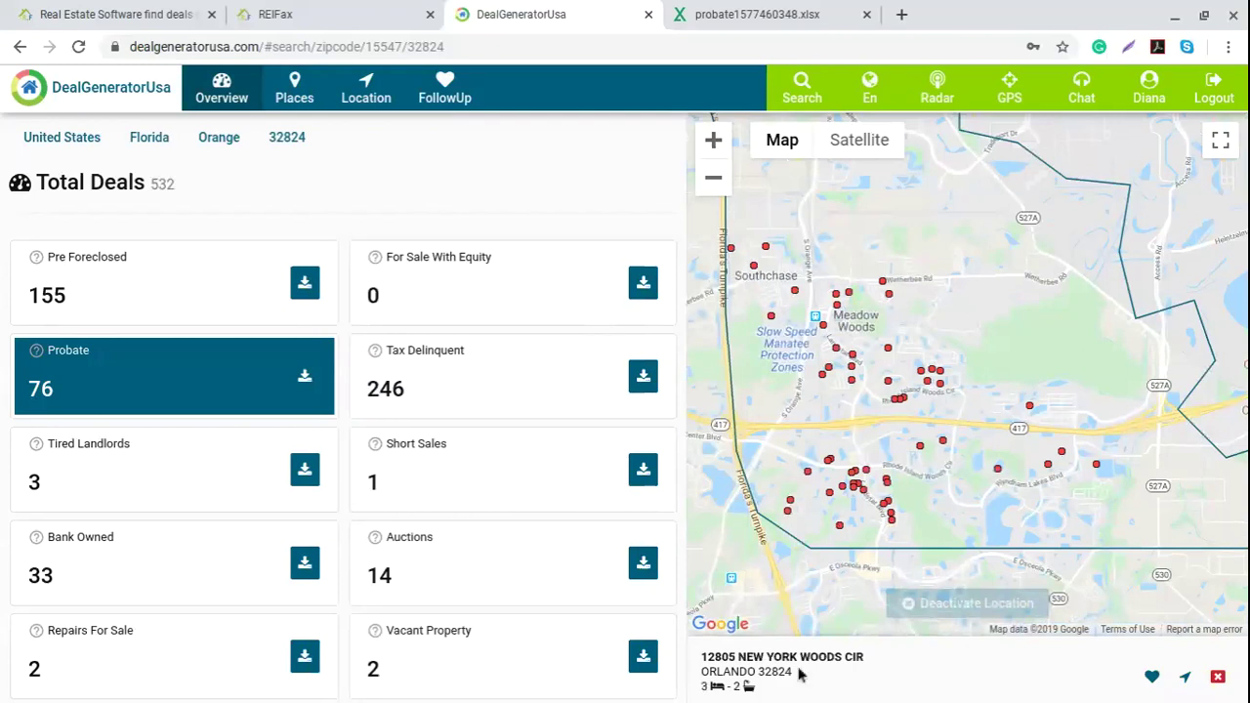
click(649, 662)
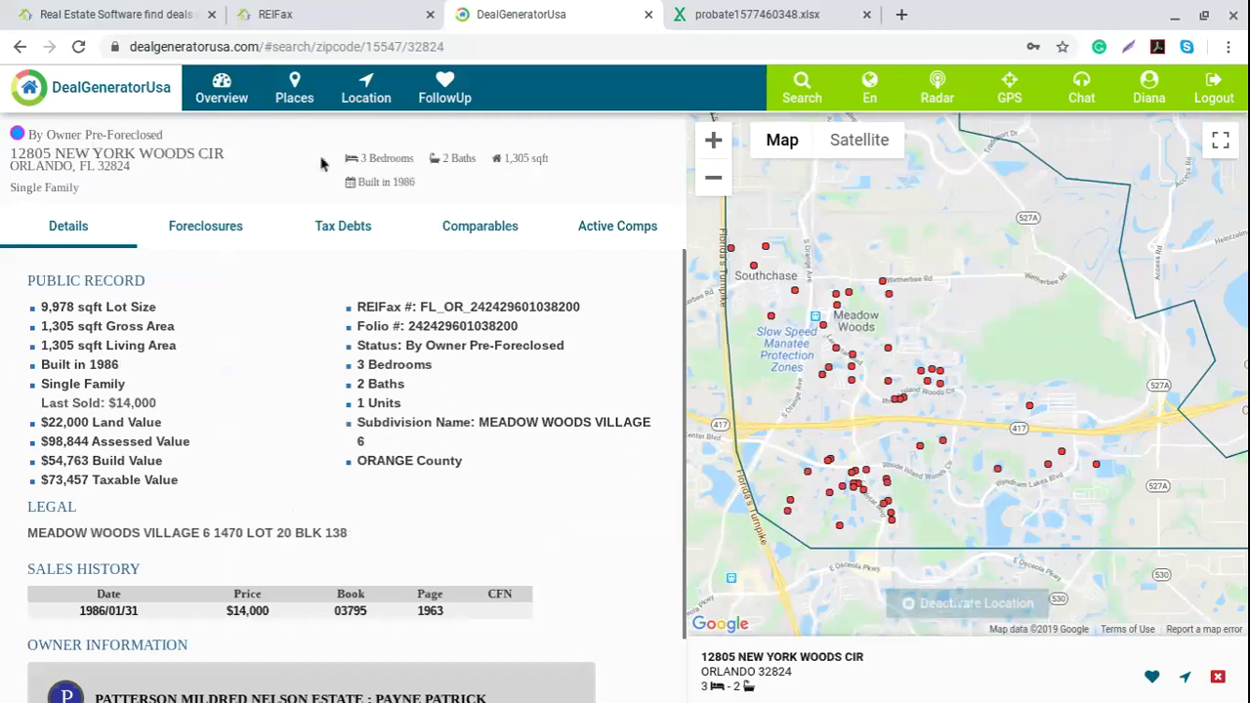
click(227, 88)
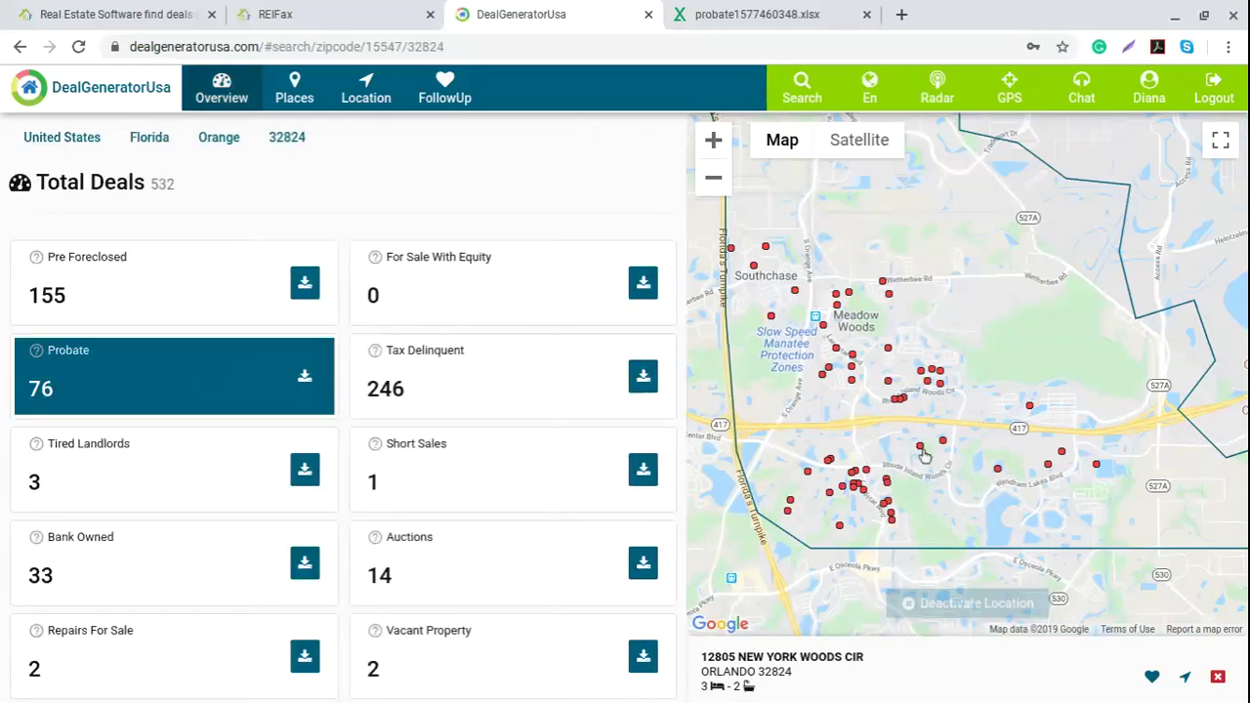
click(921, 451)
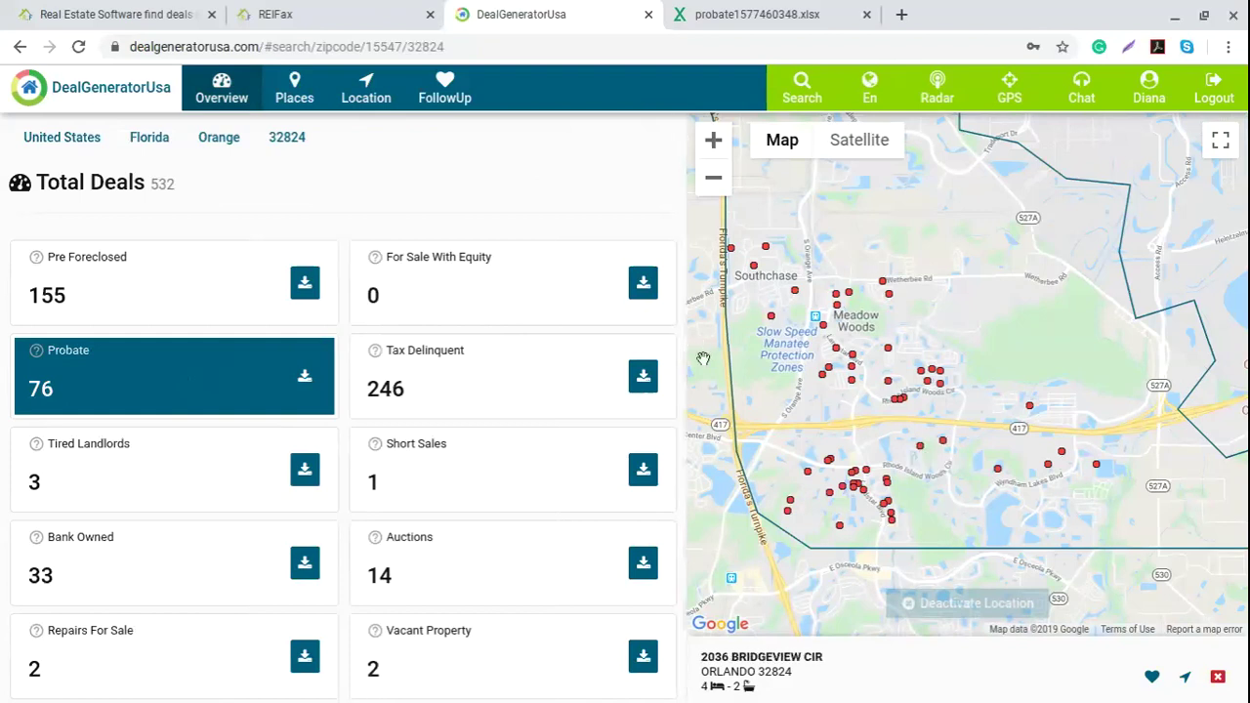
click(761, 673)
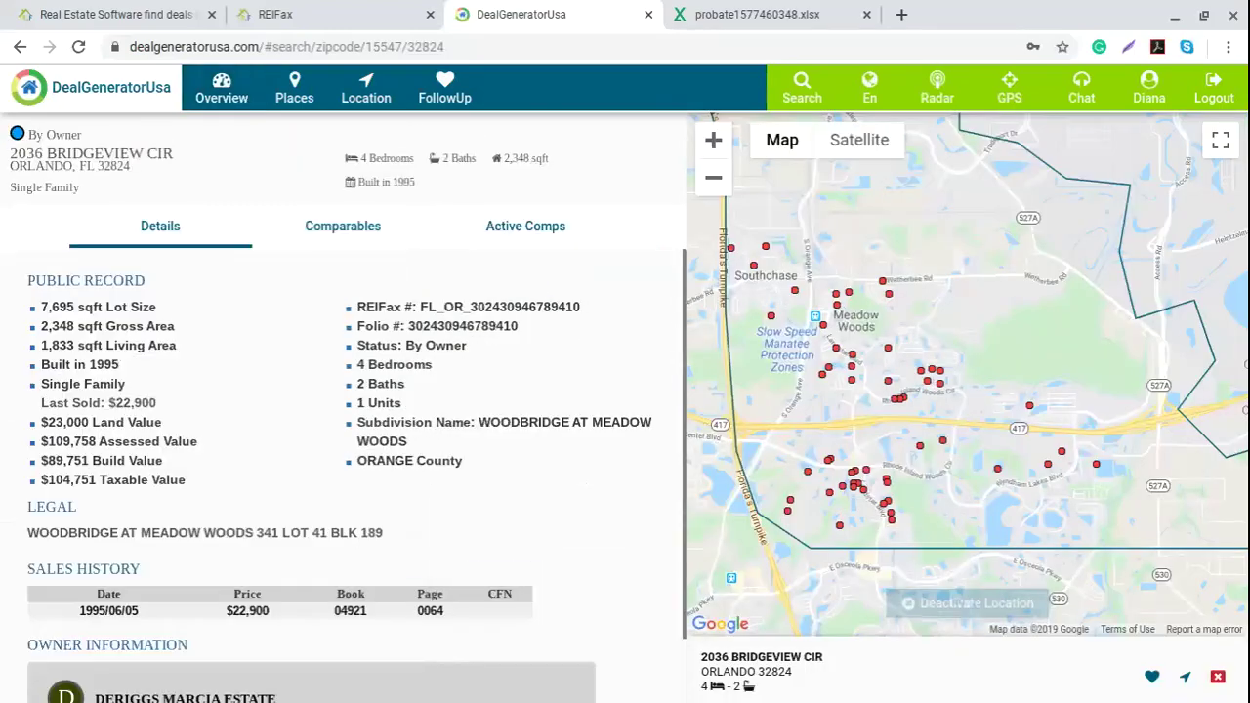
click(997, 472)
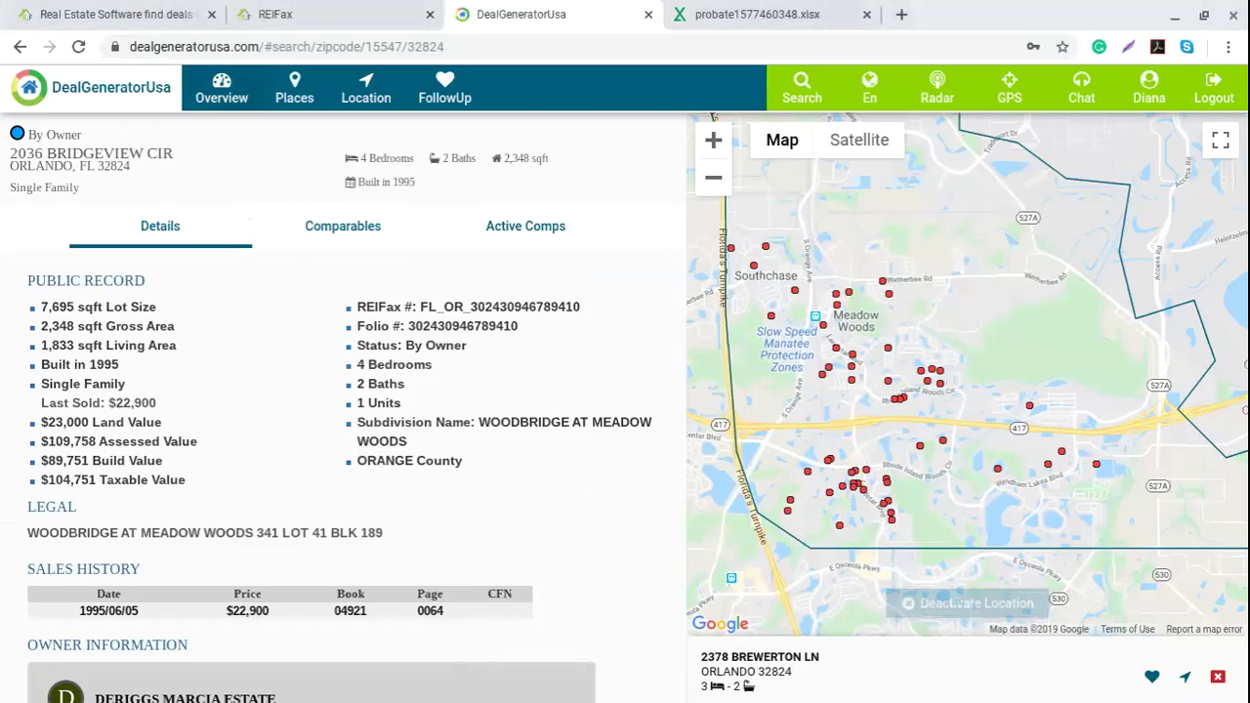
click(222, 88)
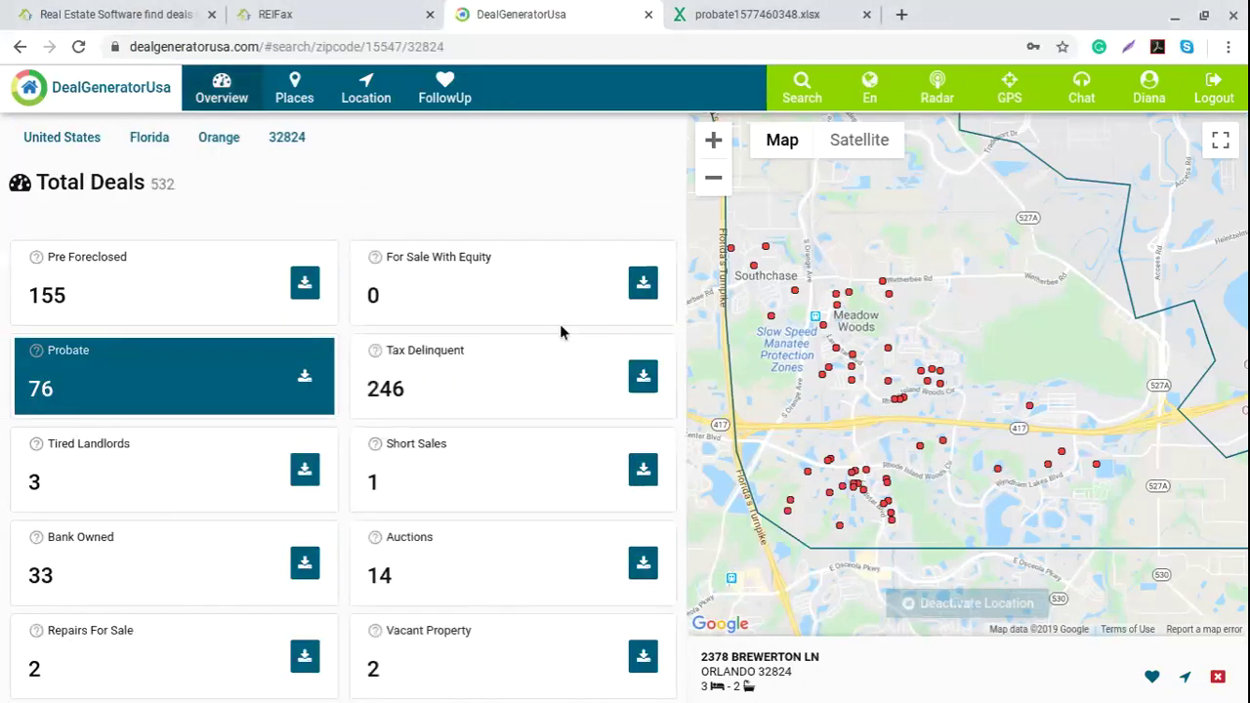
click(445, 449)
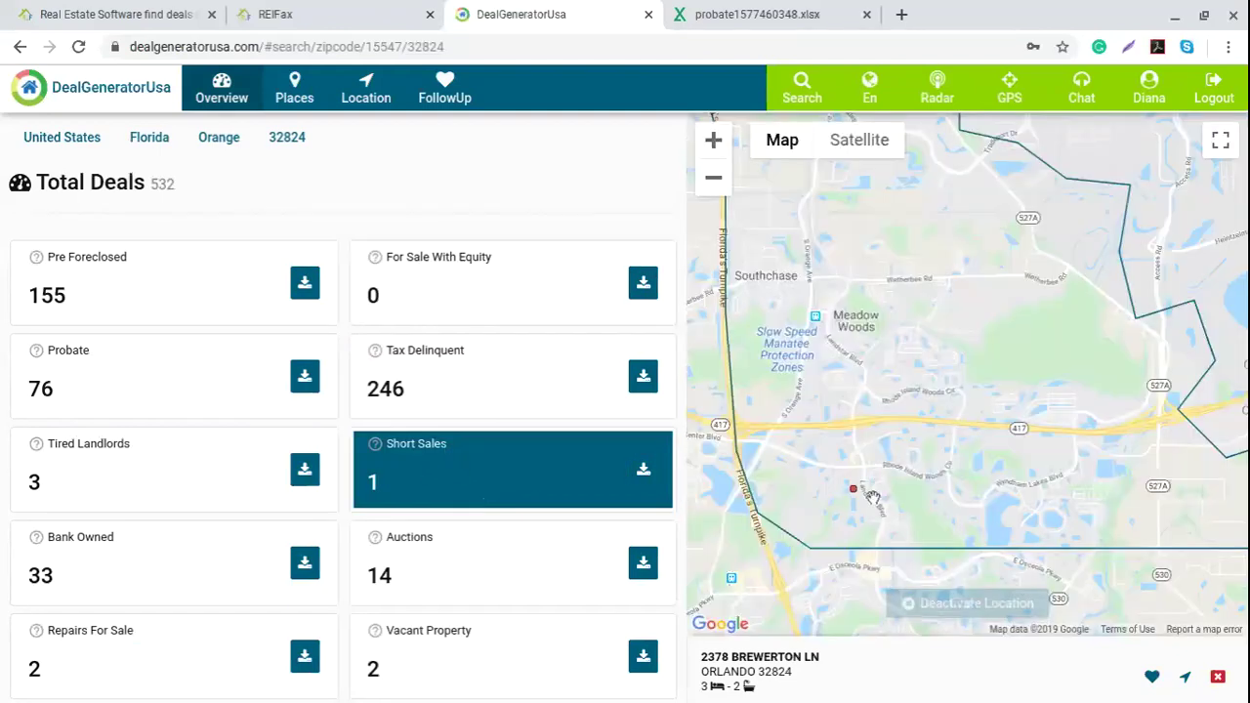
click(853, 491)
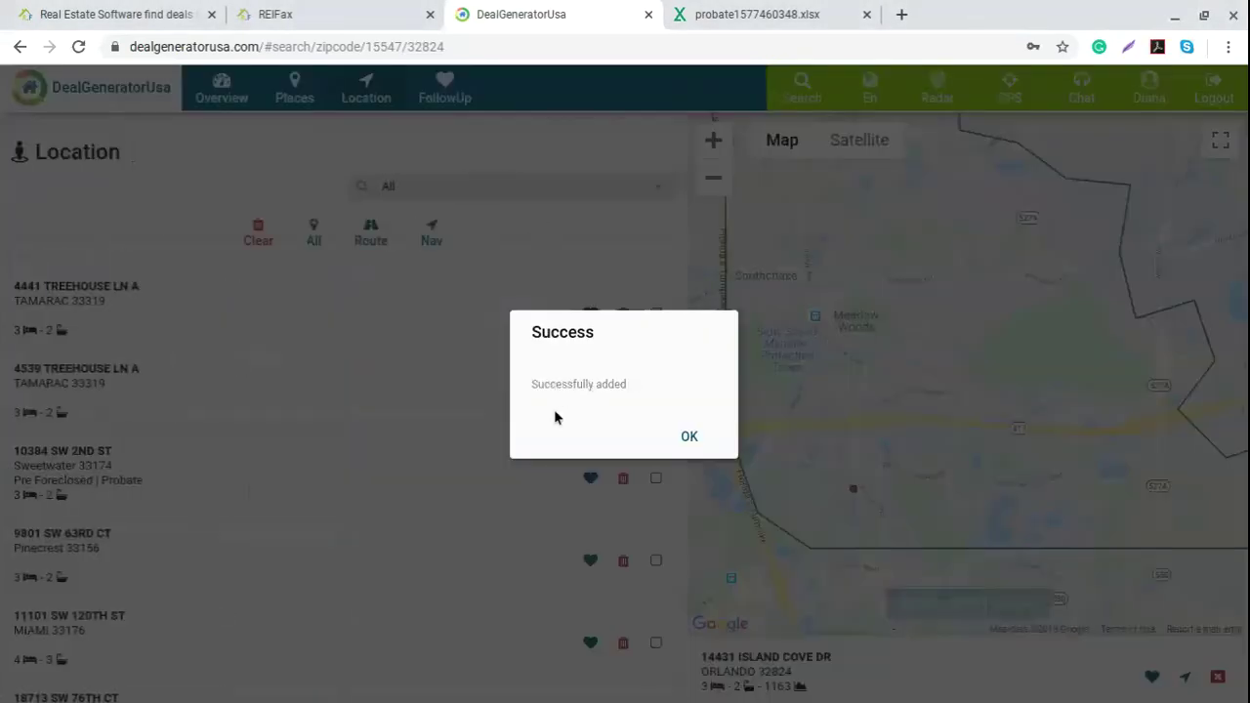
click(686, 437)
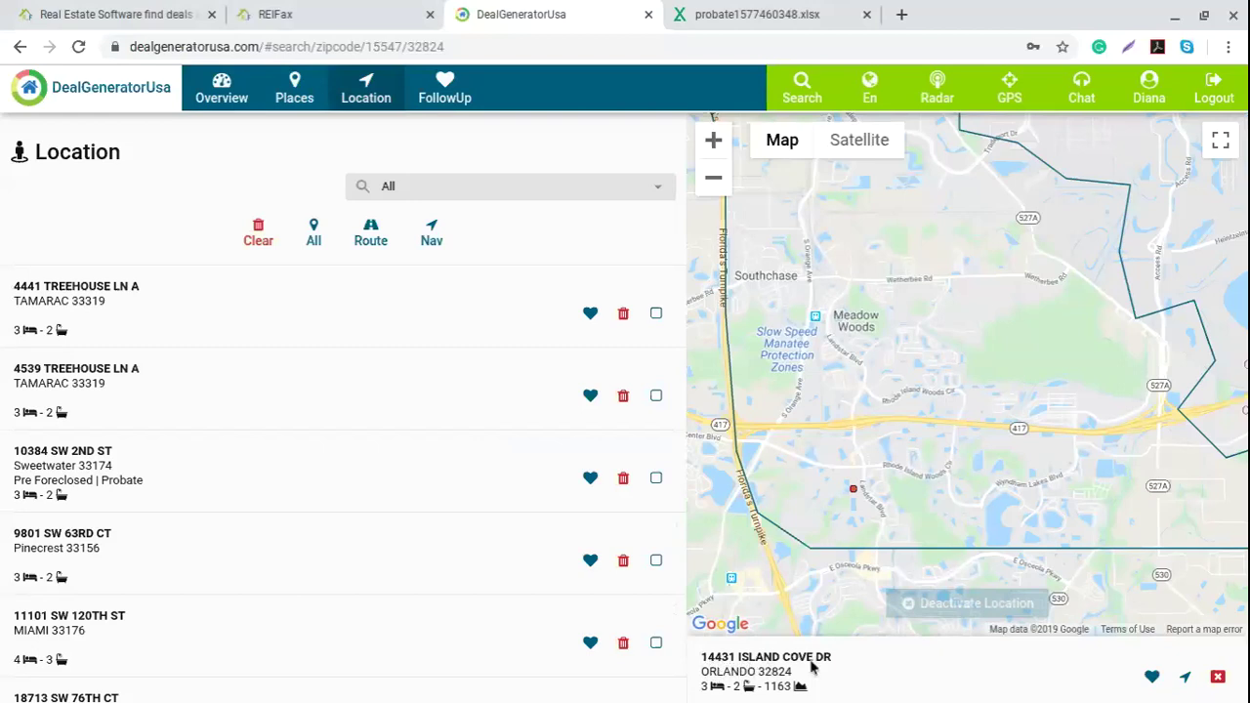
scroll(300, 491, down, 2)
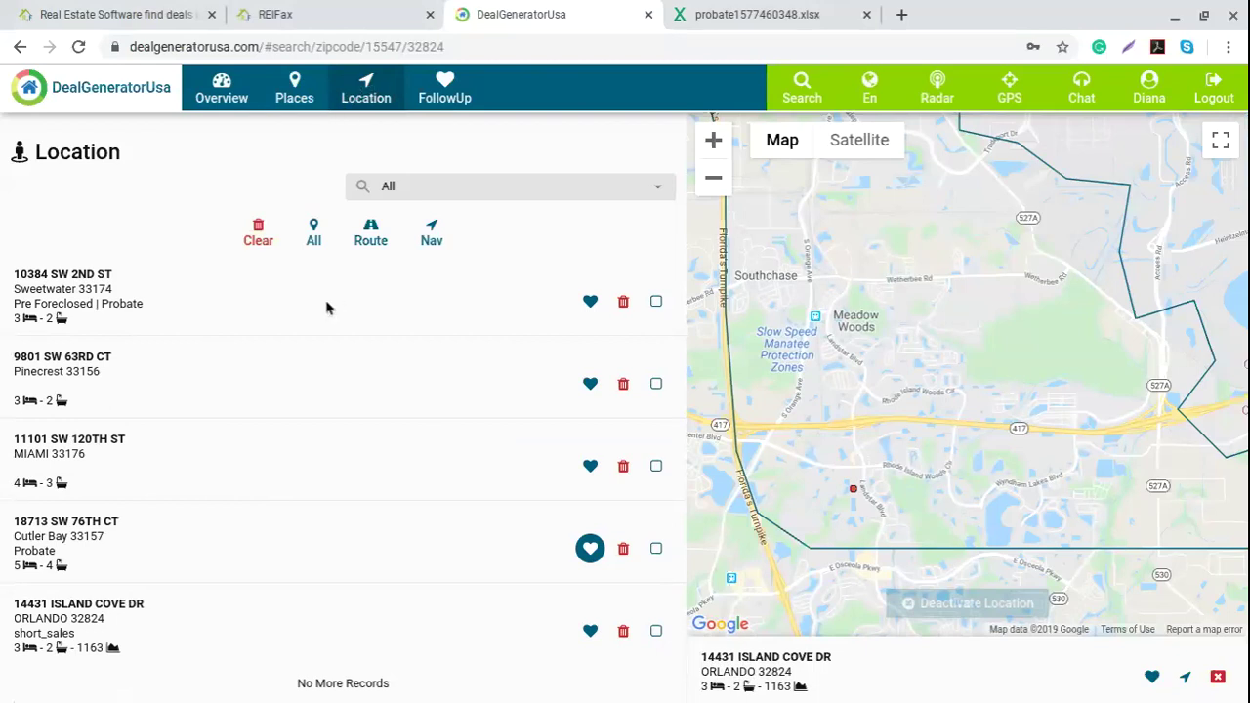
scroll(239, 576, up, 2)
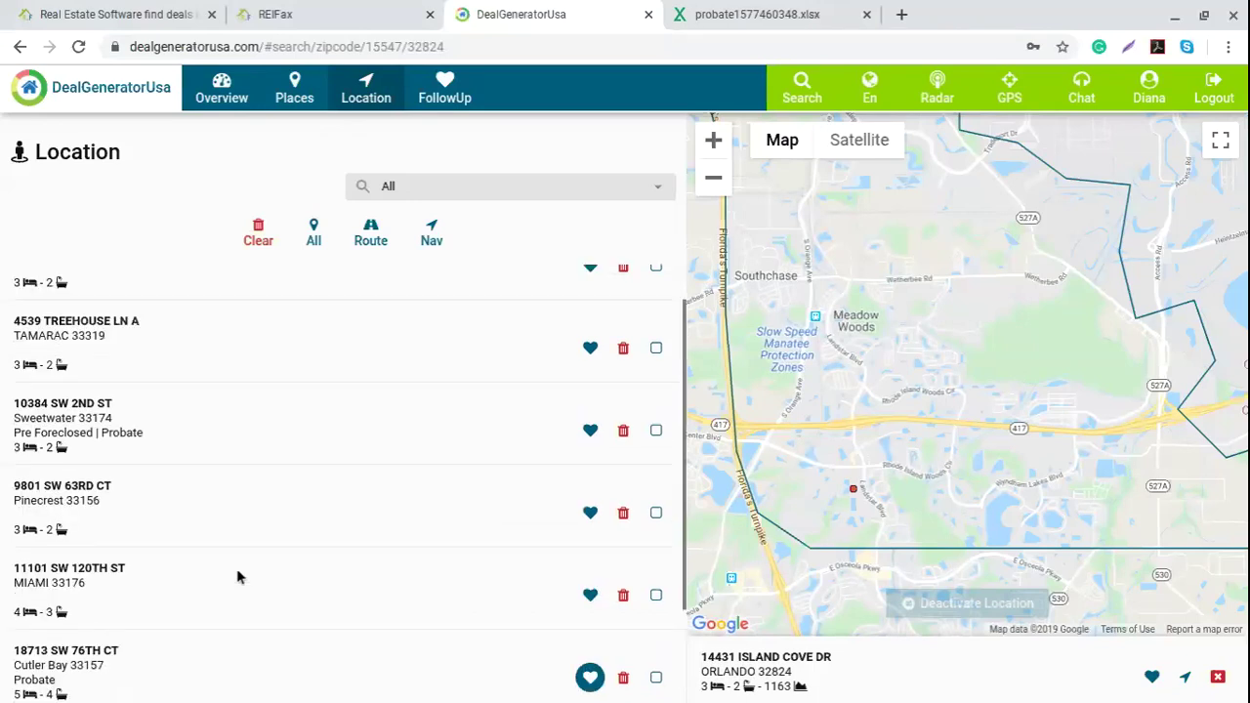
scroll(206, 572, down, 3)
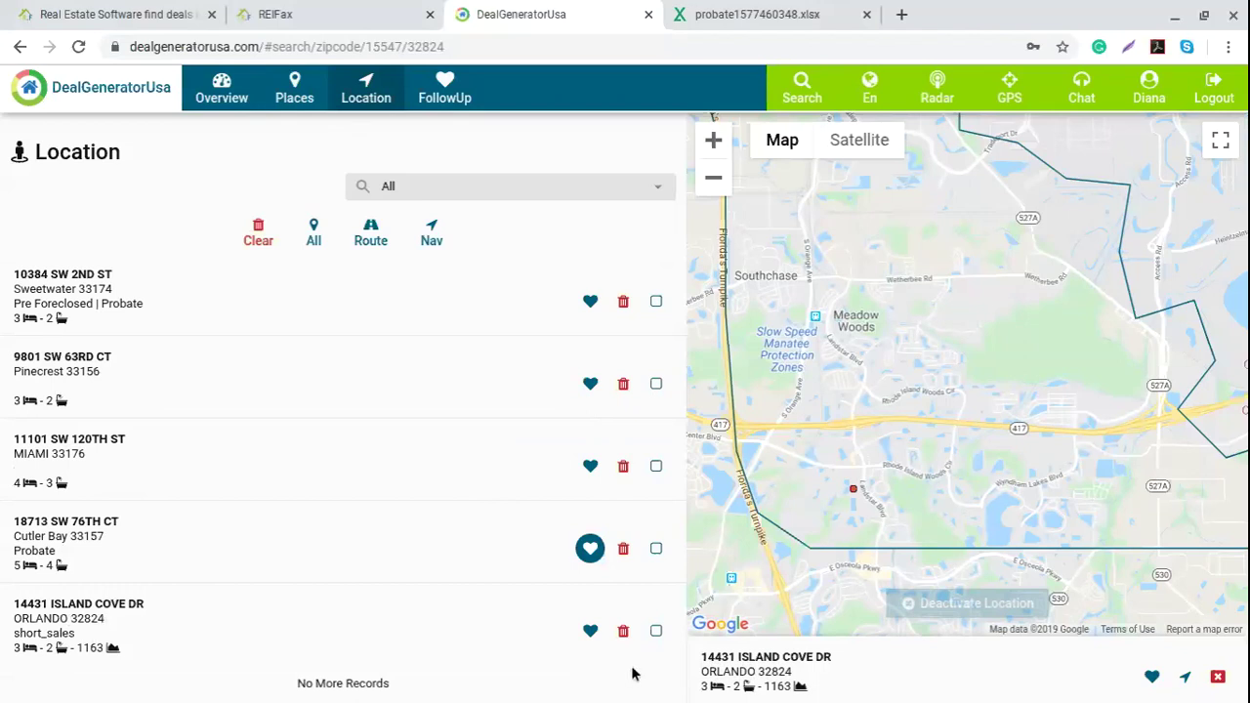
click(656, 632)
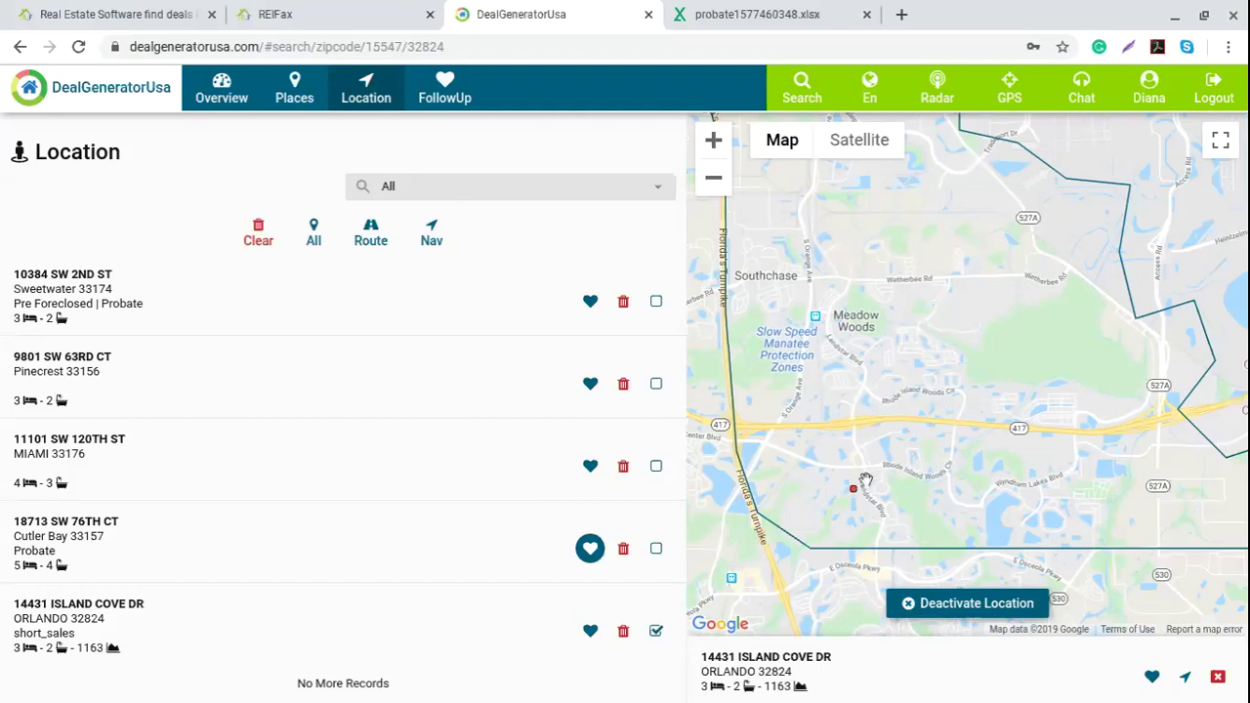
click(656, 549)
click(657, 465)
click(656, 383)
click(656, 301)
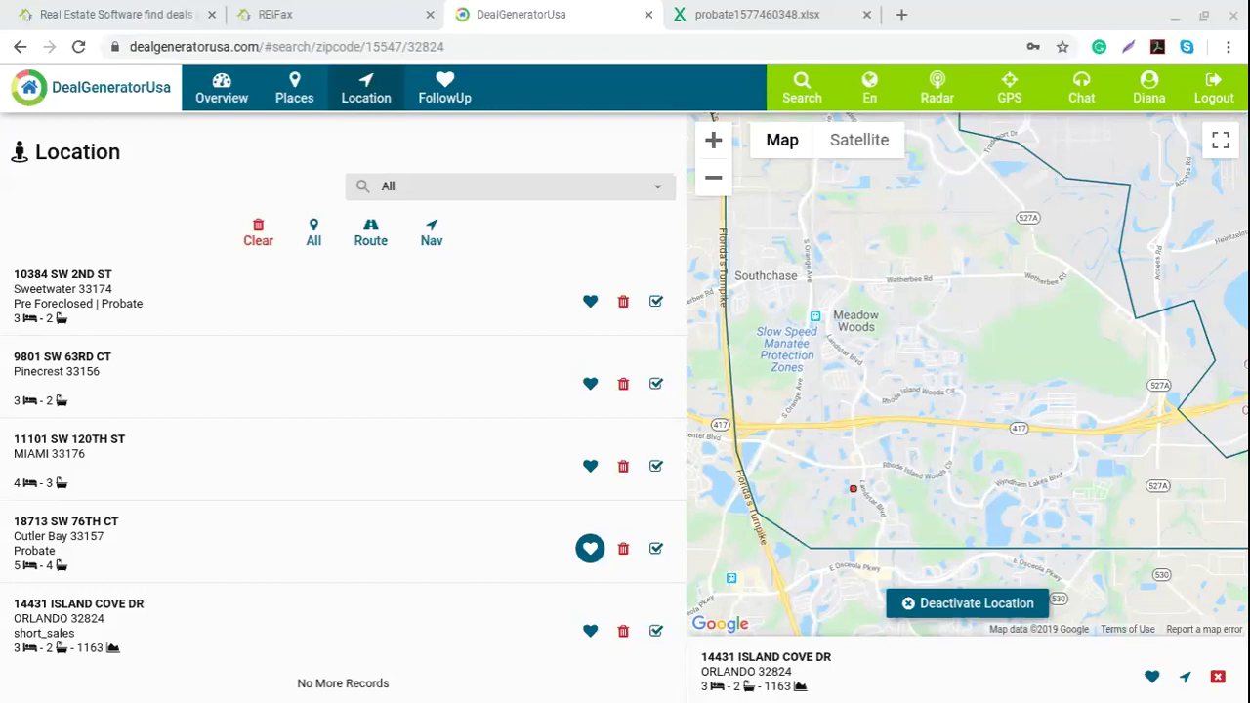
scroll(679, 390, up, 1)
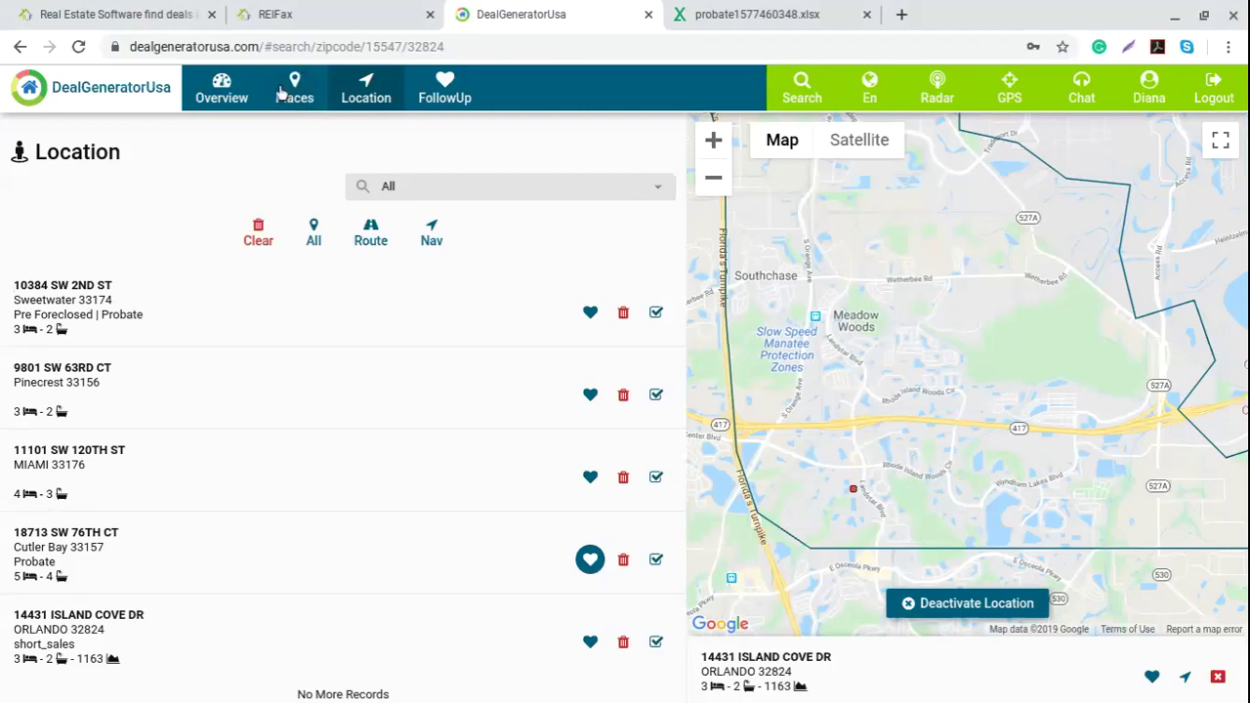
Step: Show Auctions, Tired Landlords and Pre Foreclosed deals for 32824, then open Florida's statewide totals
click(221, 106)
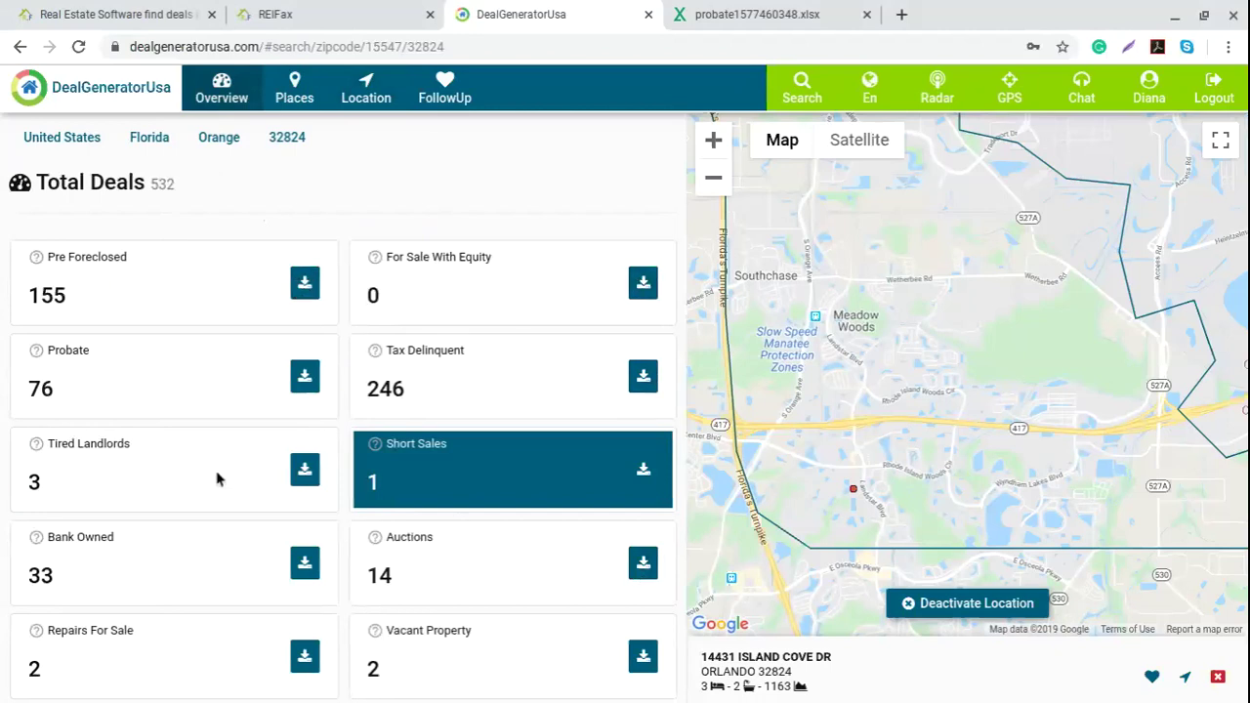
scroll(216, 478, down, 1)
click(453, 557)
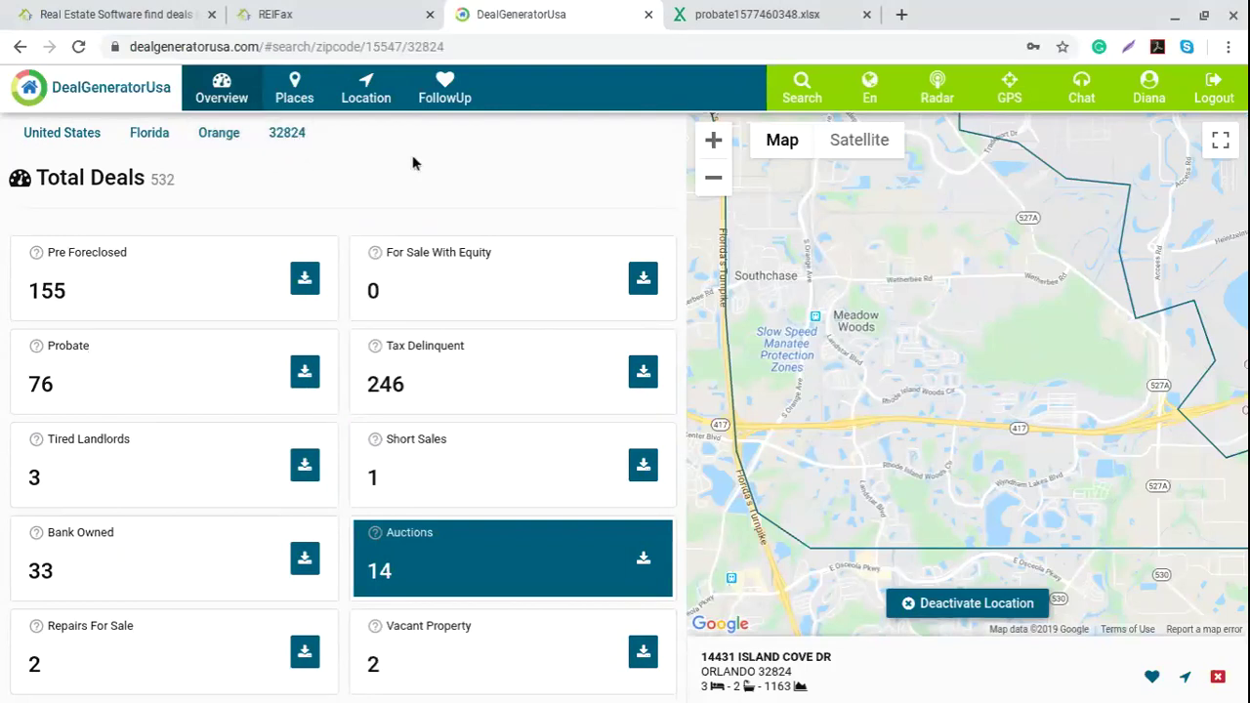
click(715, 180)
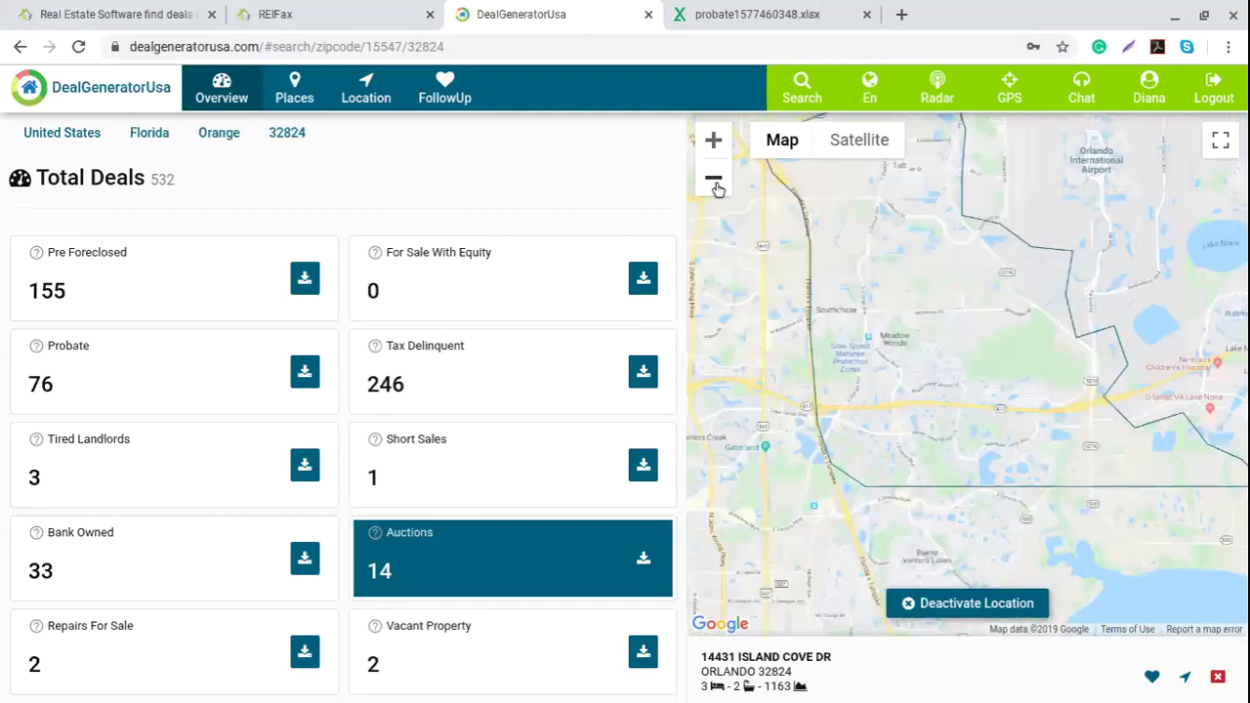
click(123, 480)
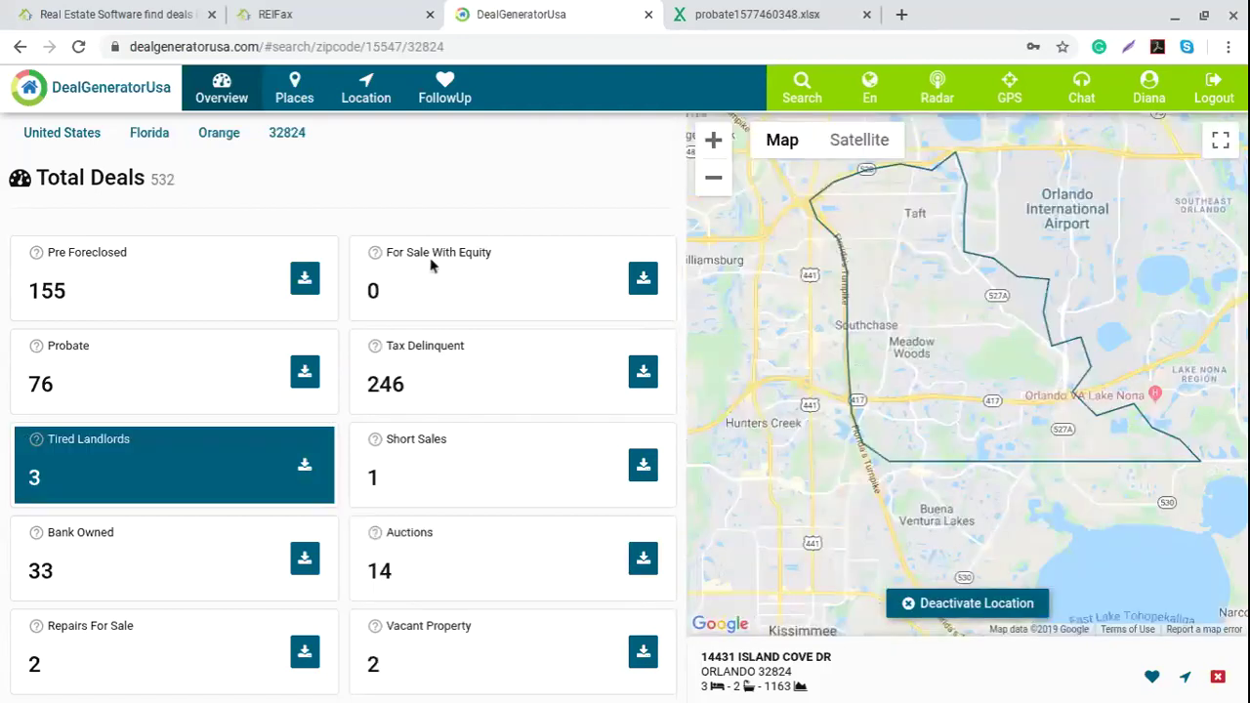
click(80, 297)
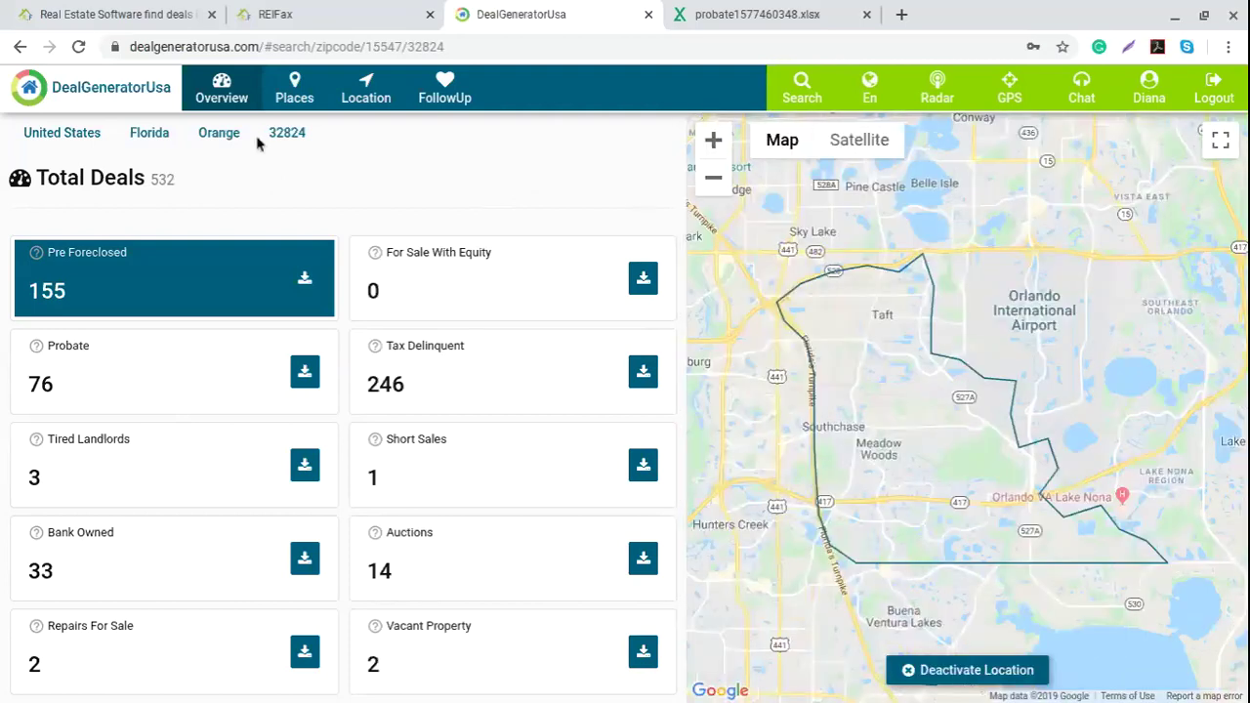
click(185, 134)
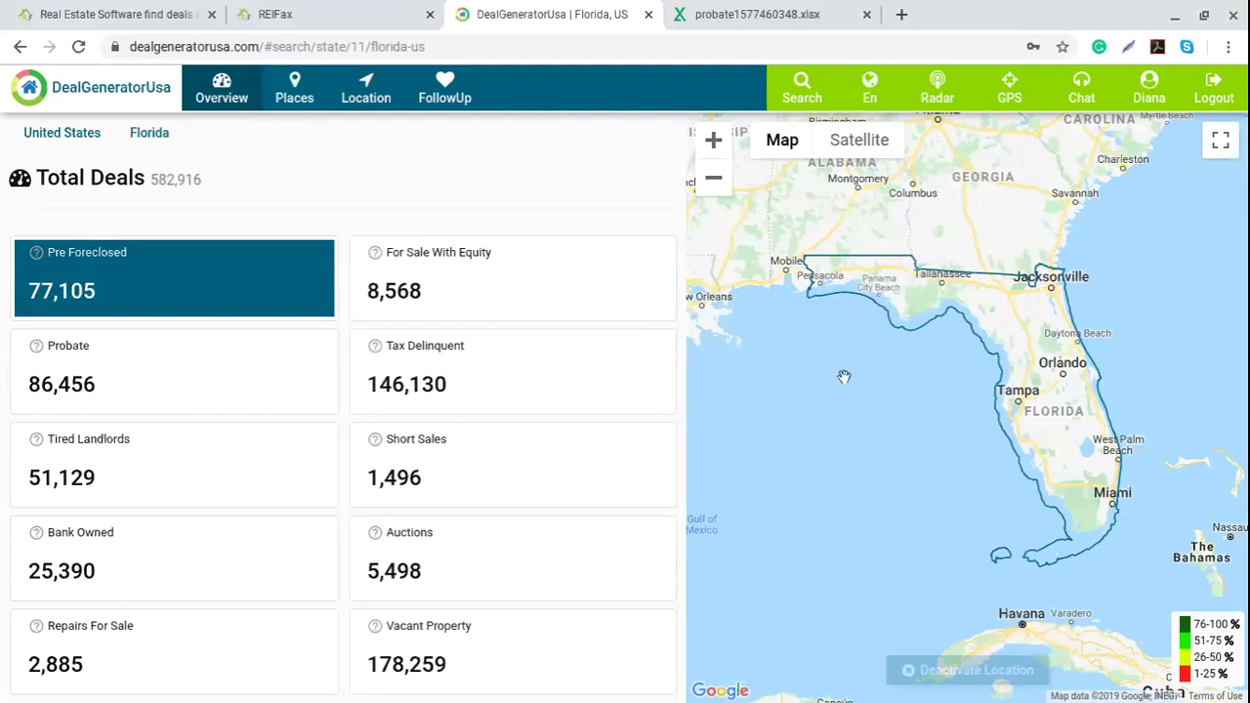
Step: Close the probate xlsx tab and log out of DealGeneratorUsa
click(866, 15)
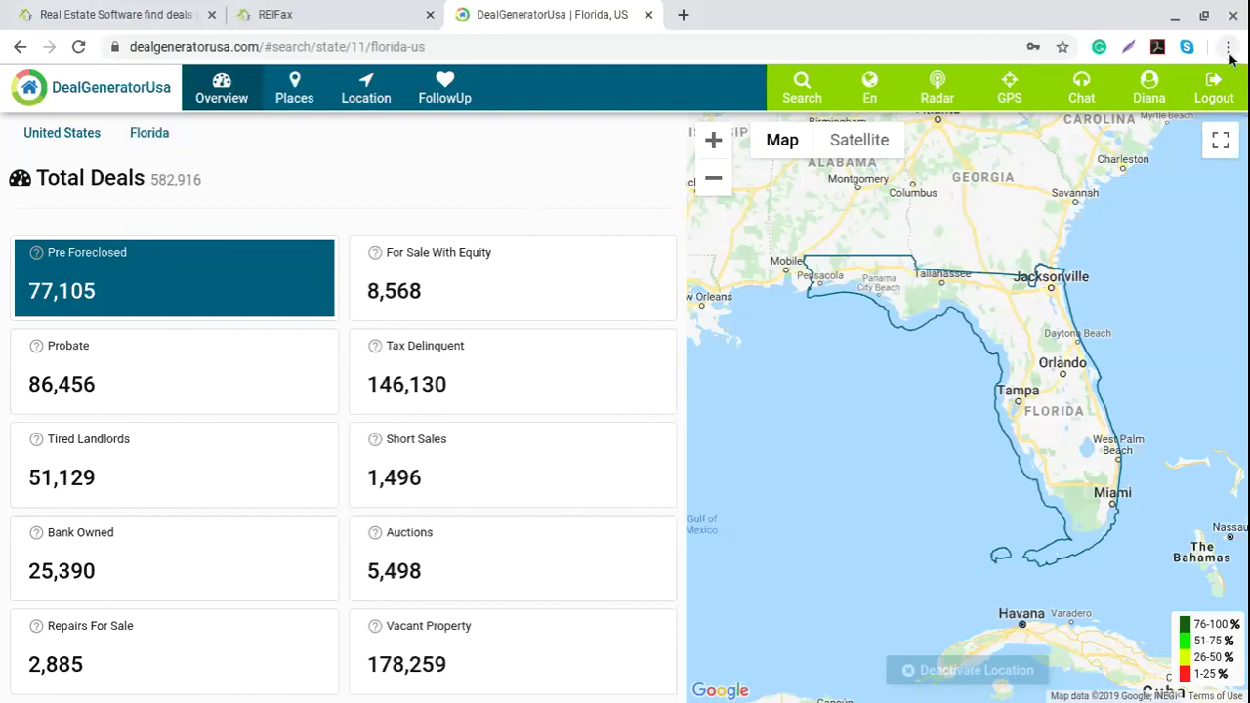
click(1213, 88)
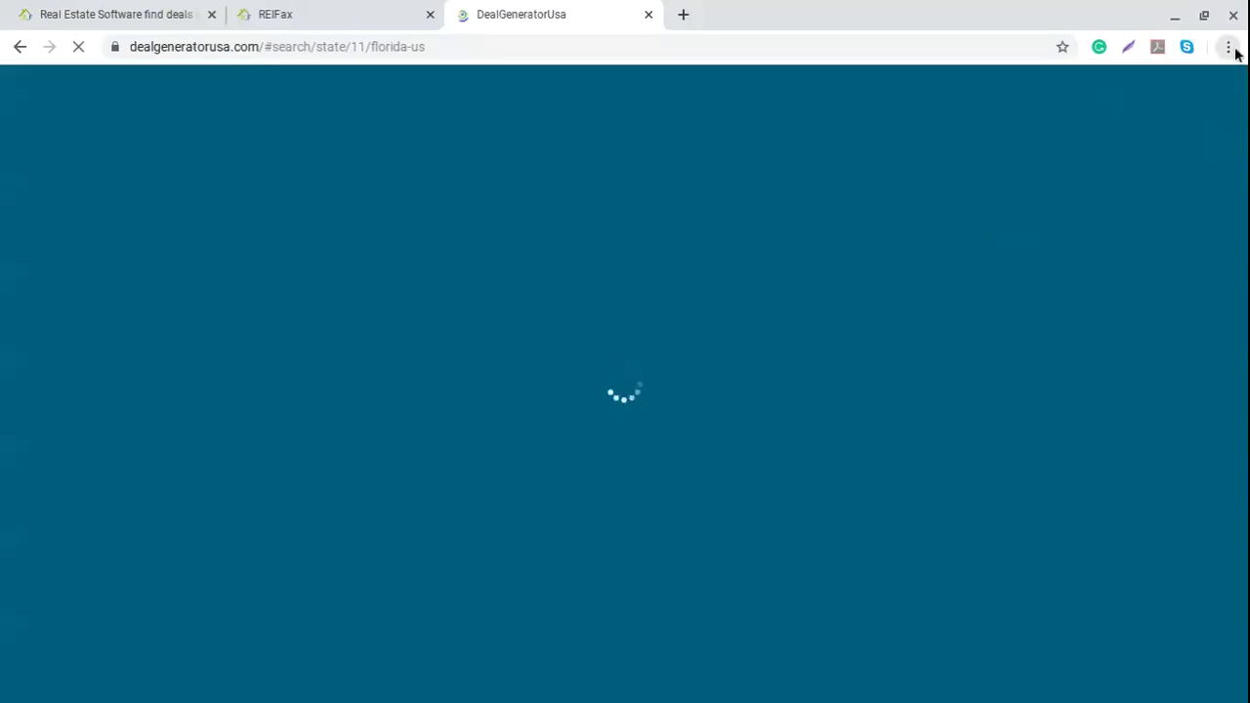
Step: Open Chrome DevTools in a phone-sized layout and widen the mobile page preview
key(ctrl+shift+j)
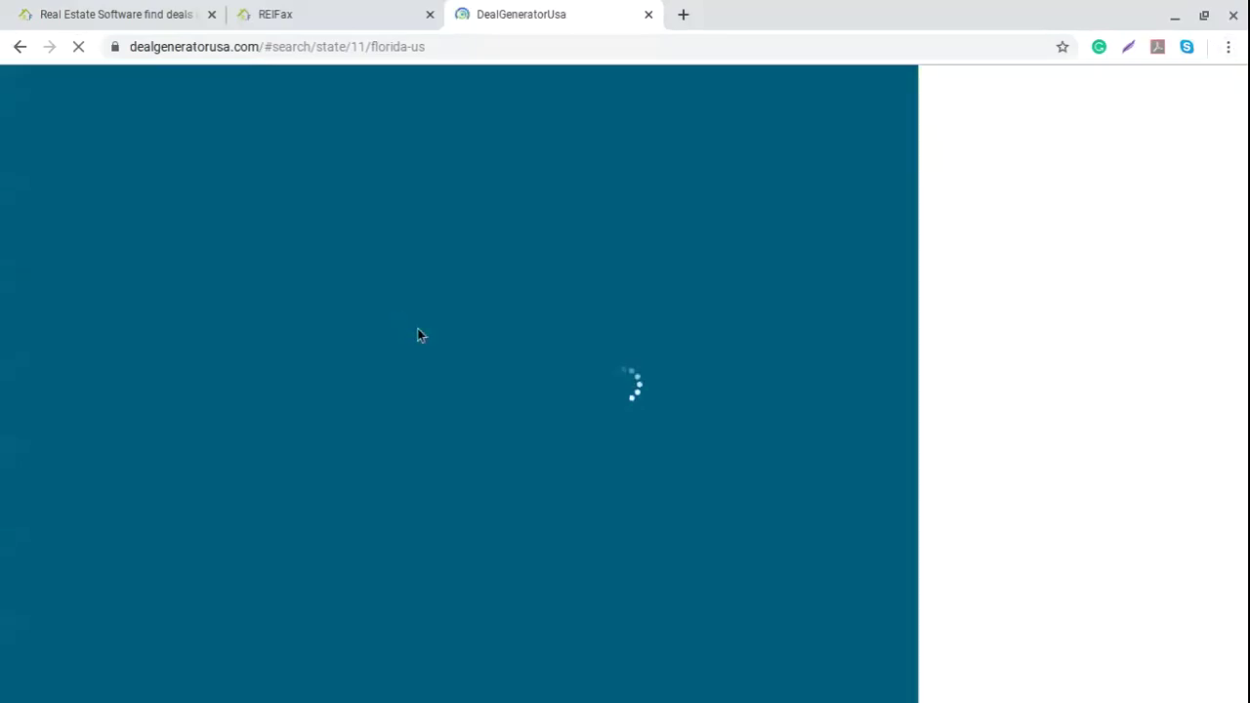
click(961, 79)
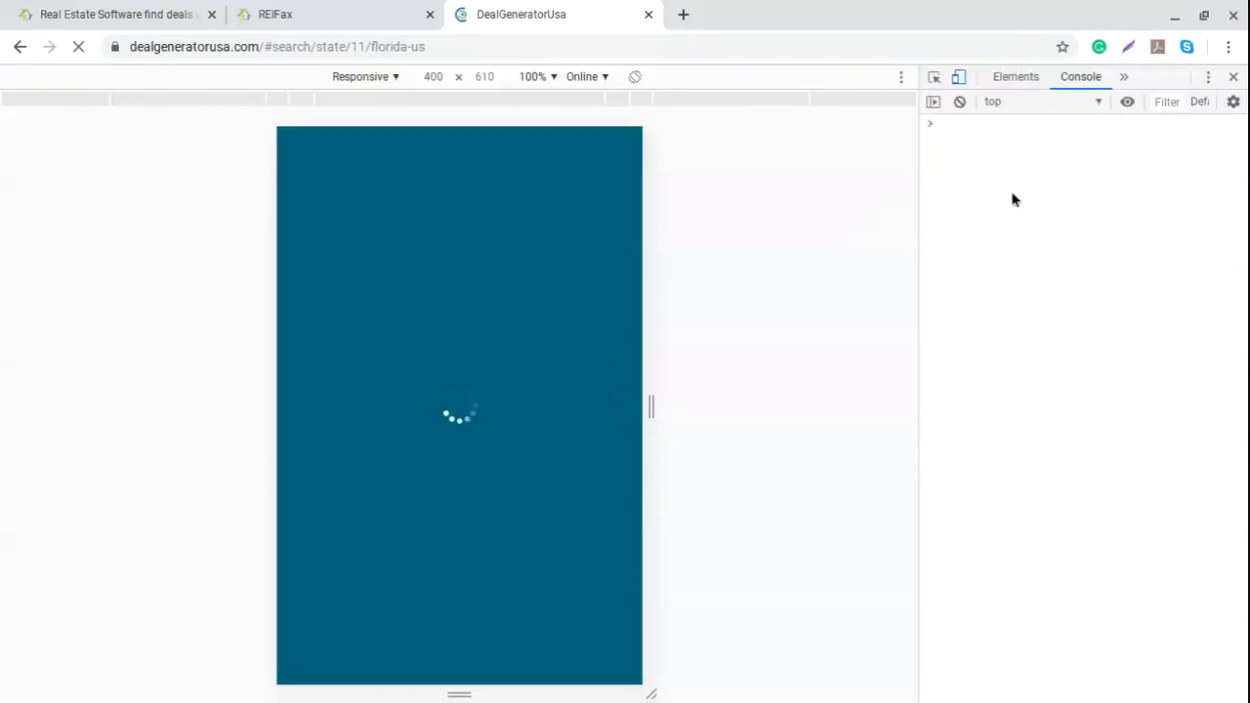
drag(918, 78, 1115, 87)
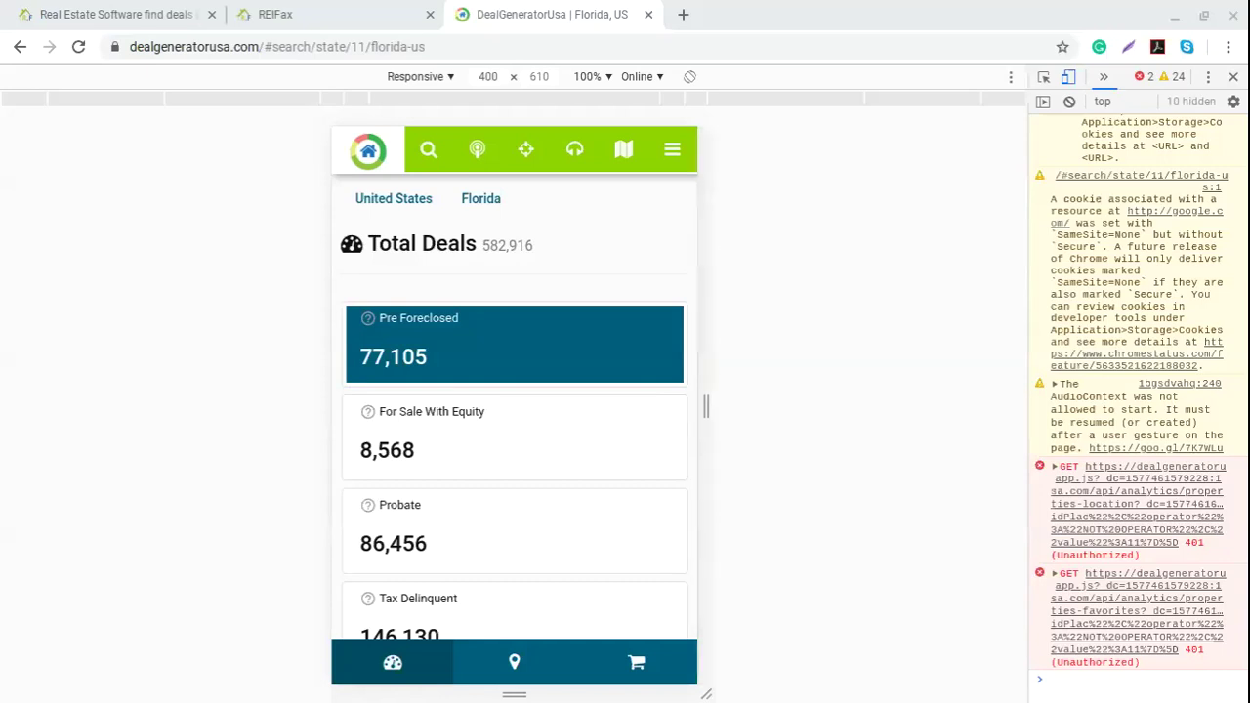
Step: Open the Login form from the ☰ menu and enter the account e-mail, correcting a typo
click(672, 149)
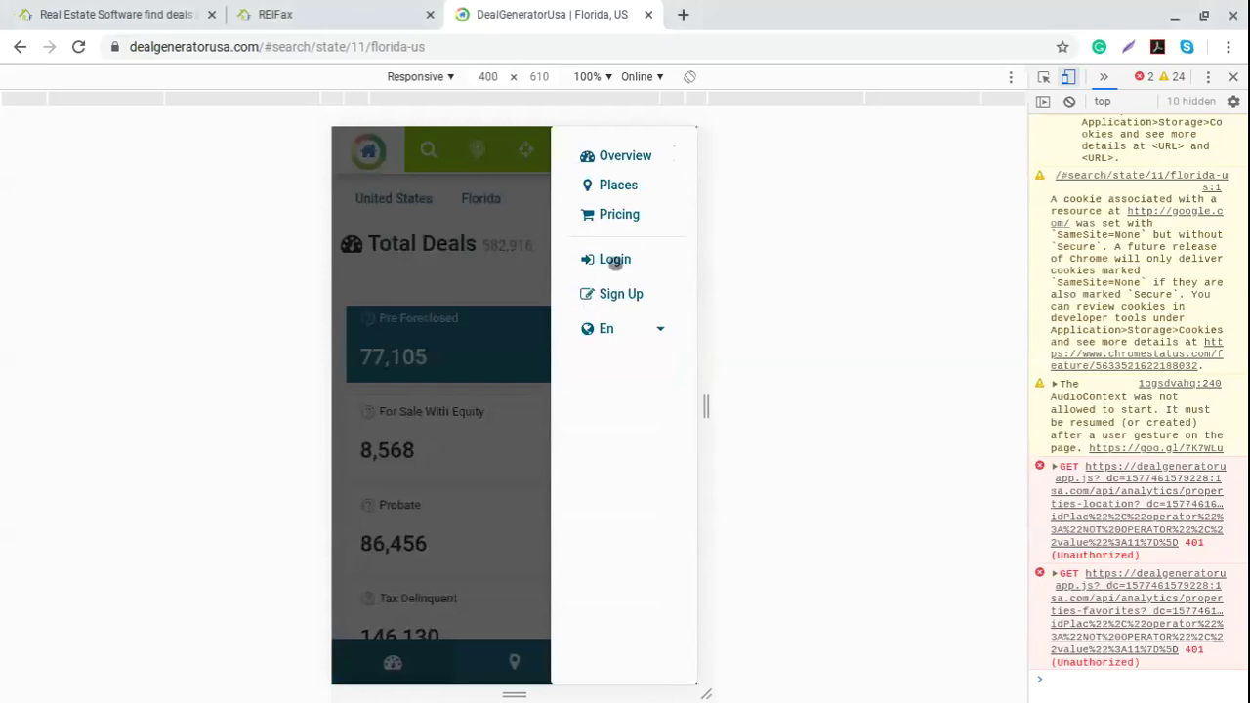
click(617, 260)
click(422, 362)
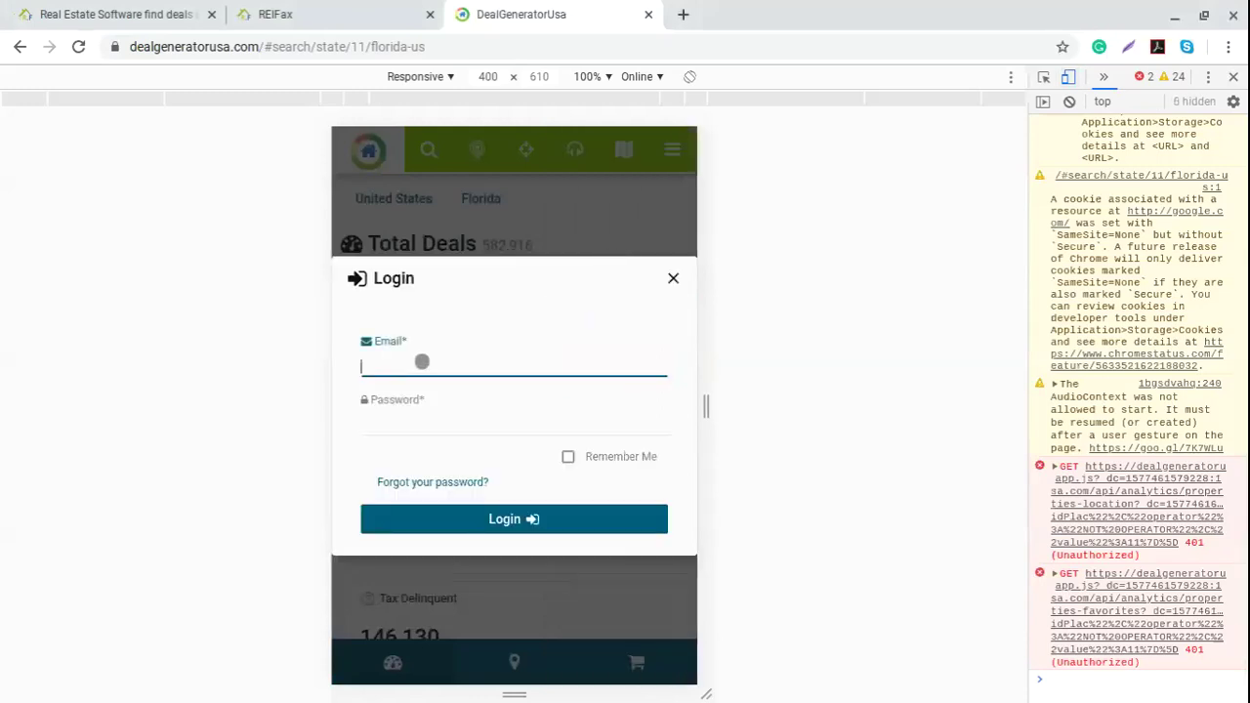
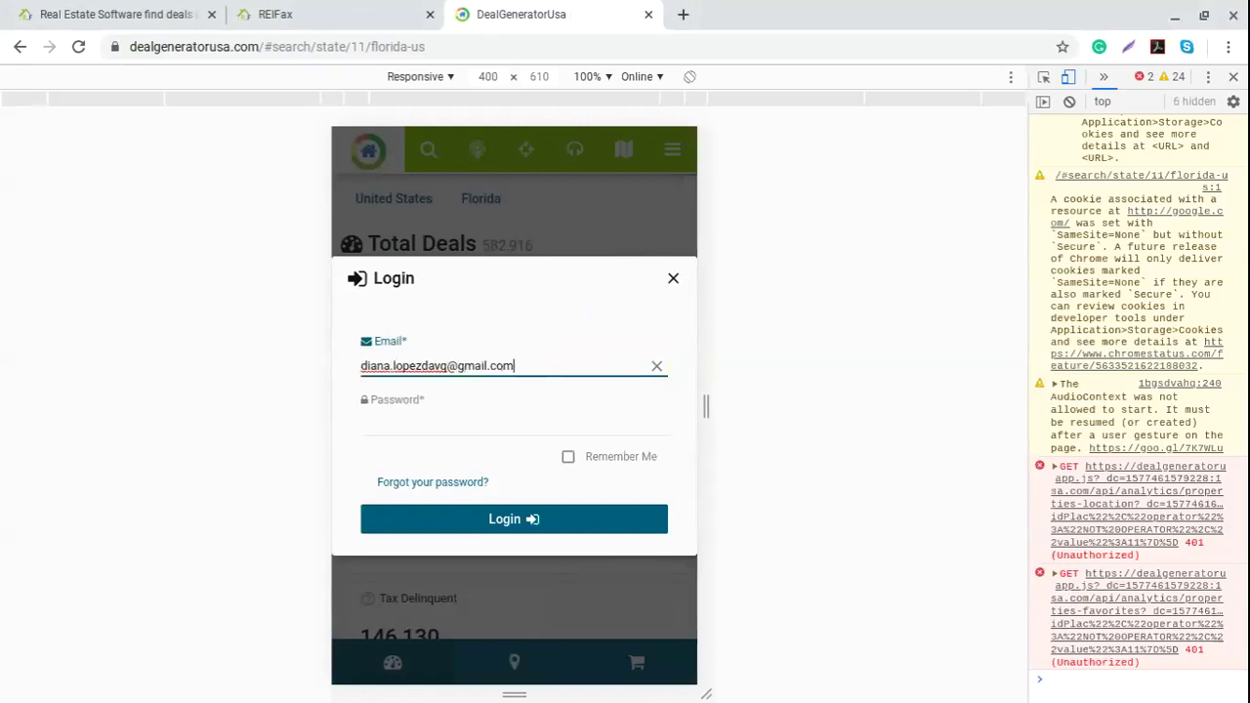
click(513, 425)
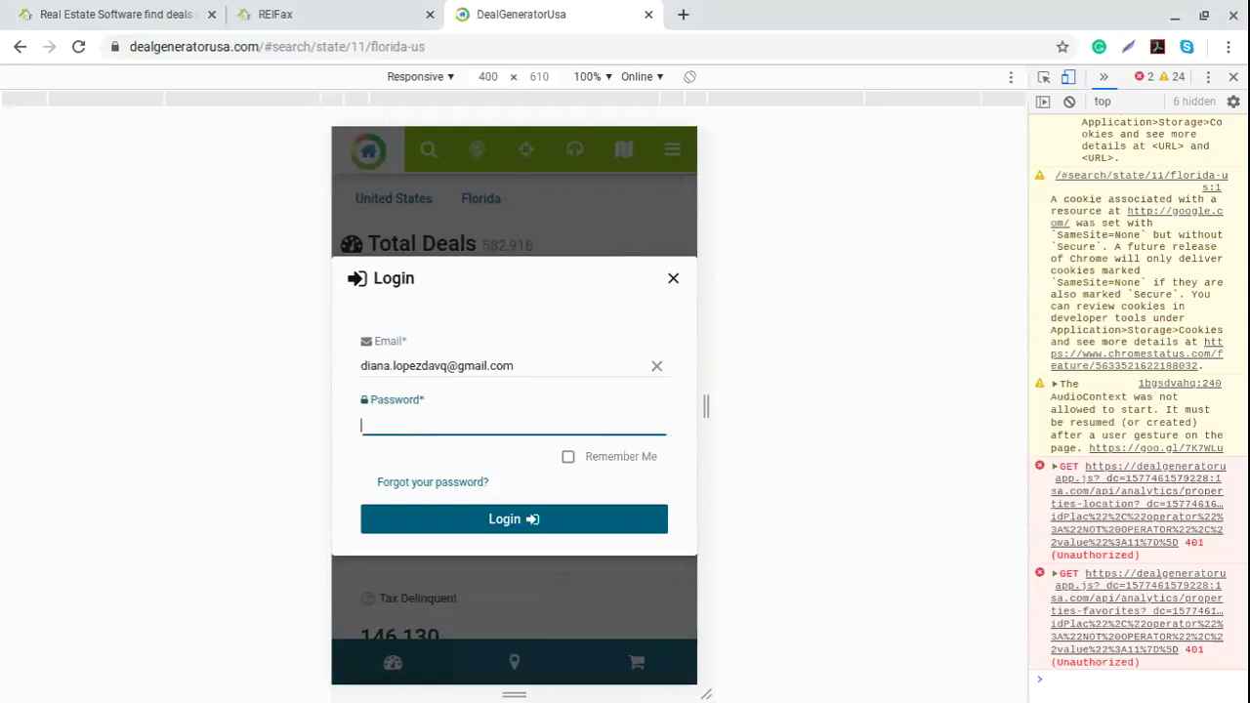
click(447, 367)
key(BackSpace)
text(a)
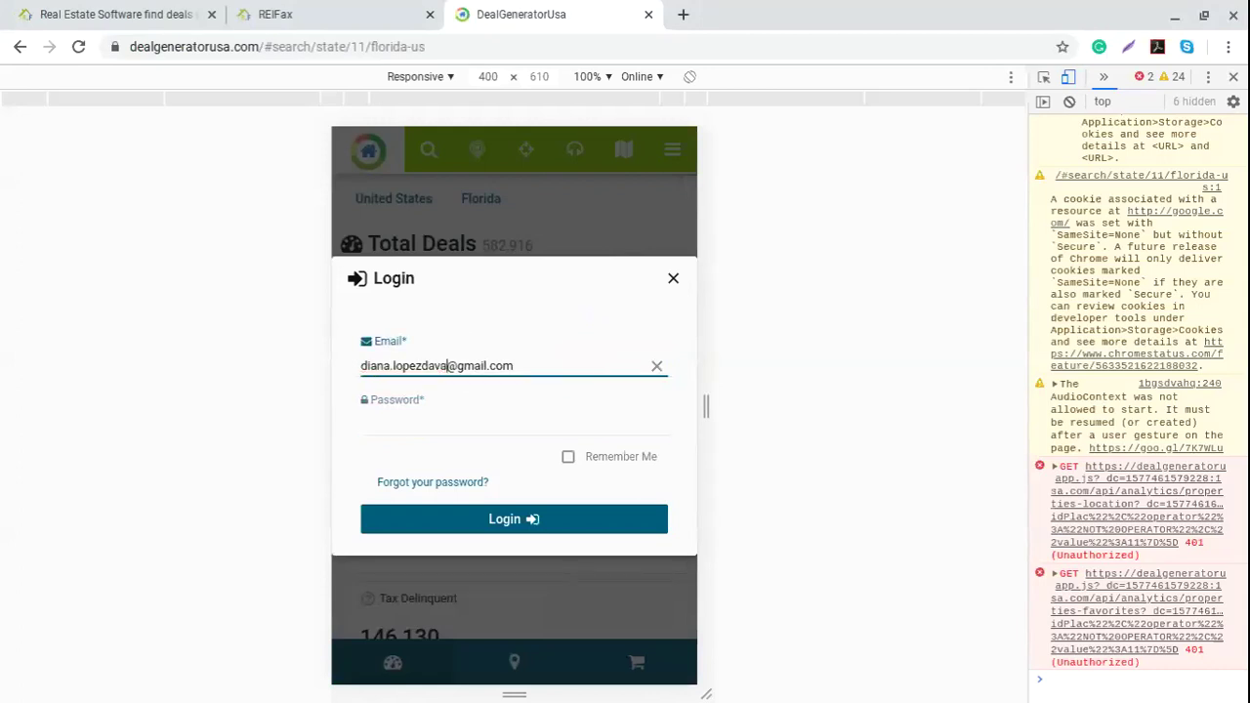
Step: Enter the account password and sign in
click(437, 421)
text(•••••)
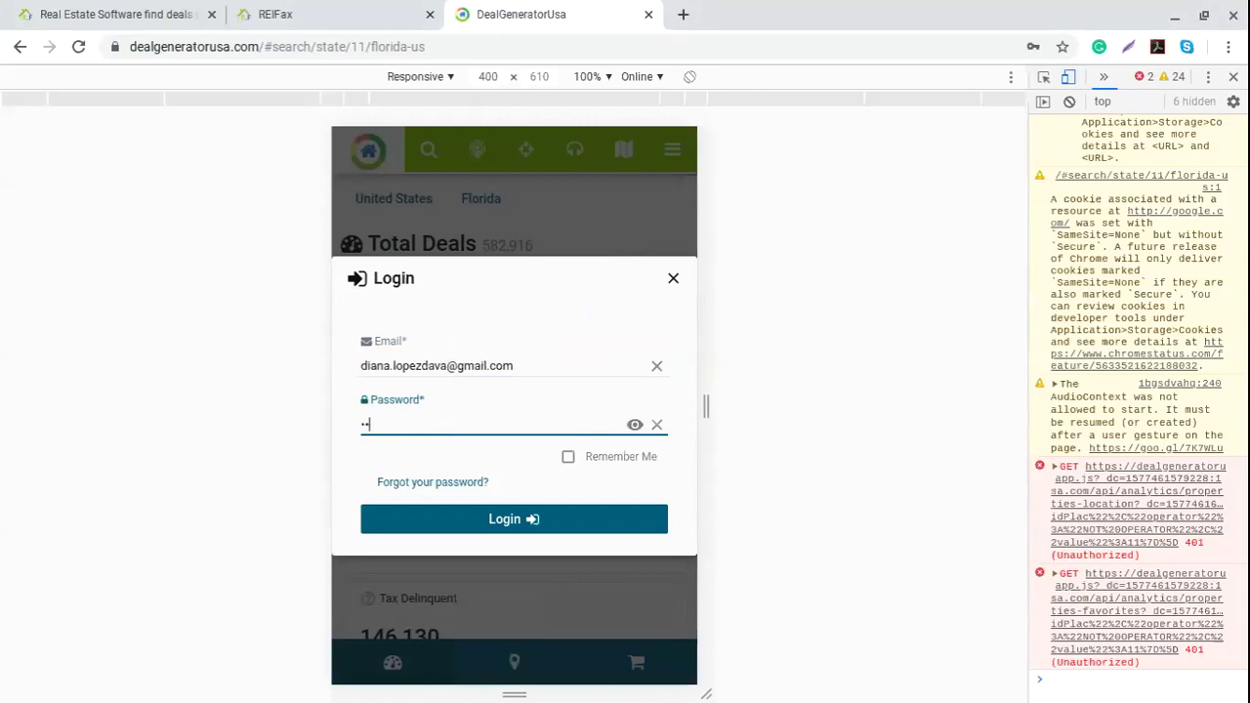
text(••)
key(Return)
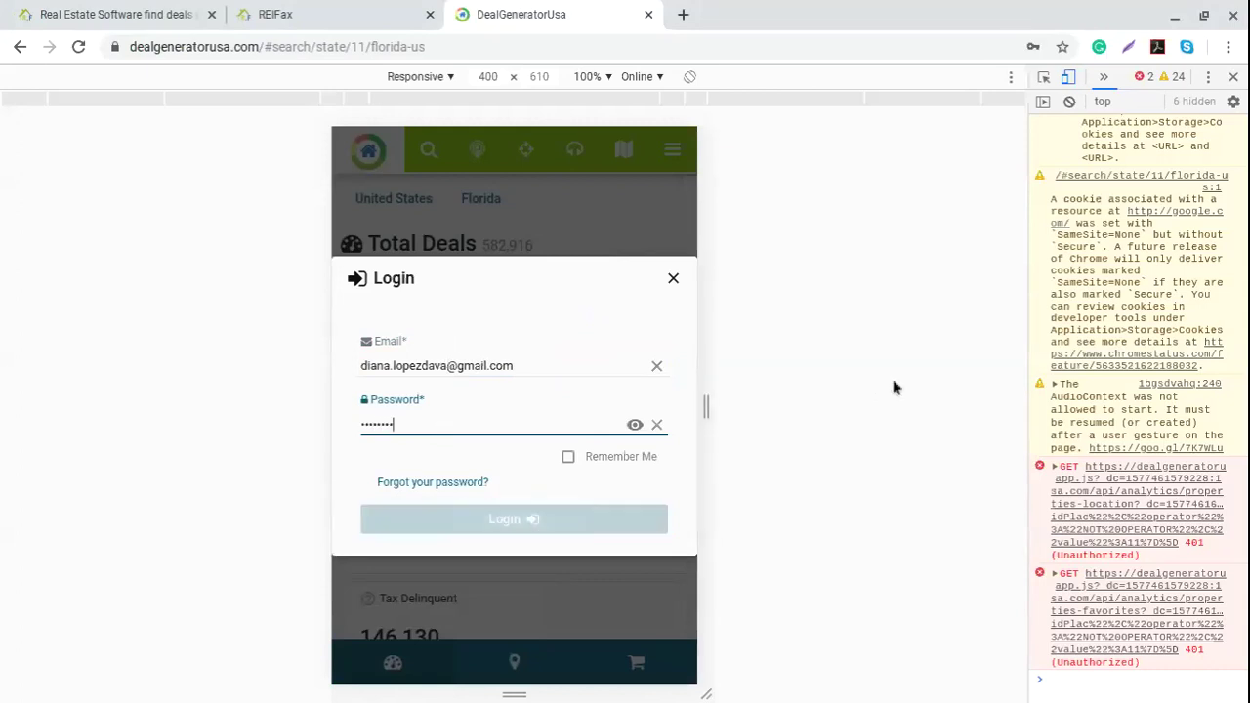
text(•)
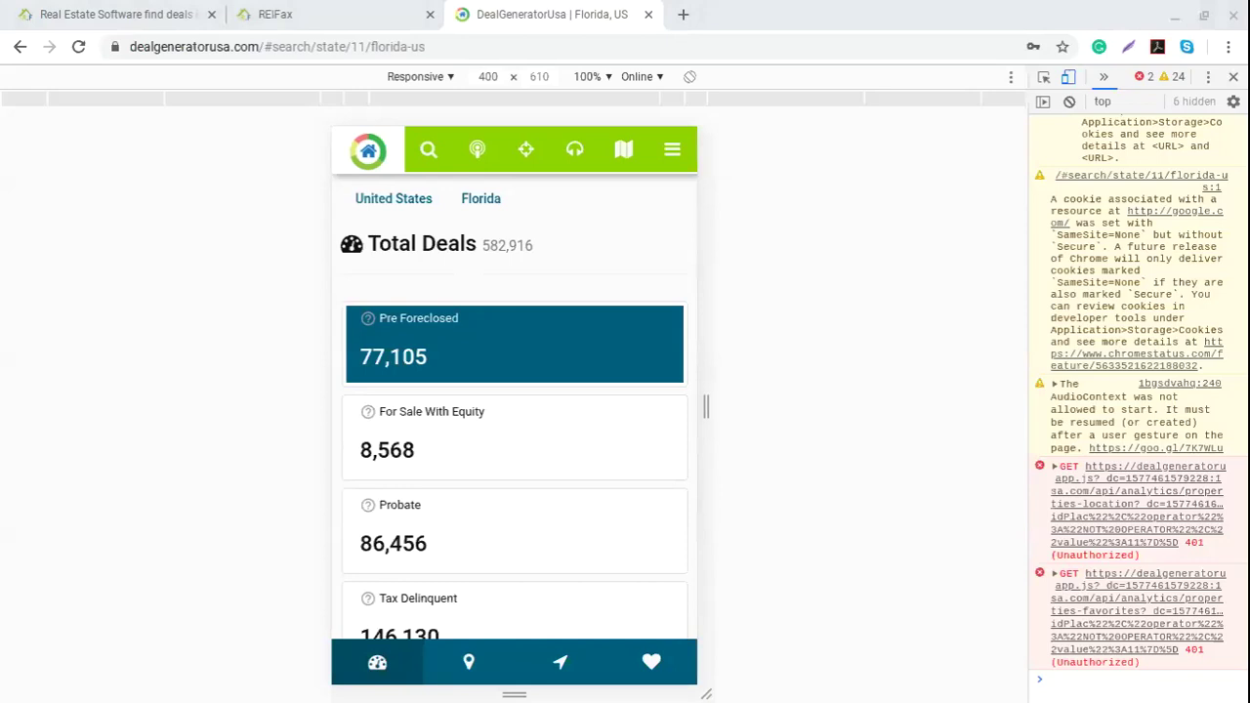
Step: Move through the Places and Location tabs to the FollowUp list of saved properties
click(470, 663)
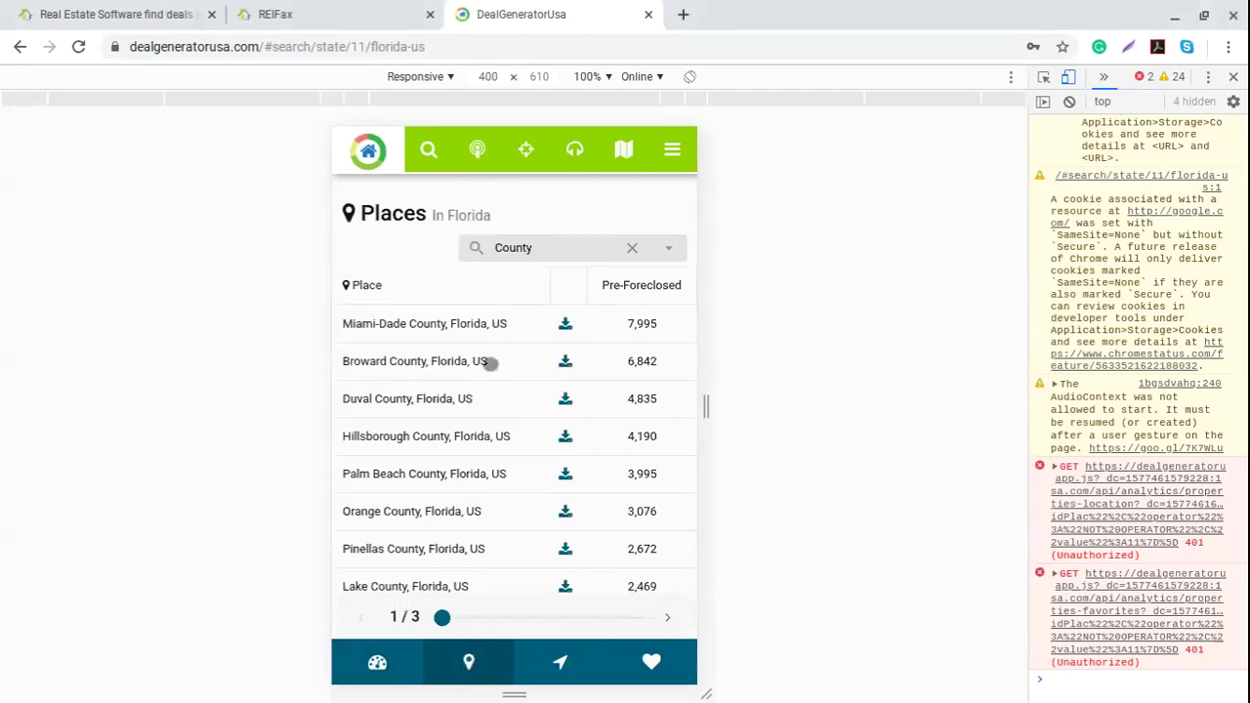
click(562, 676)
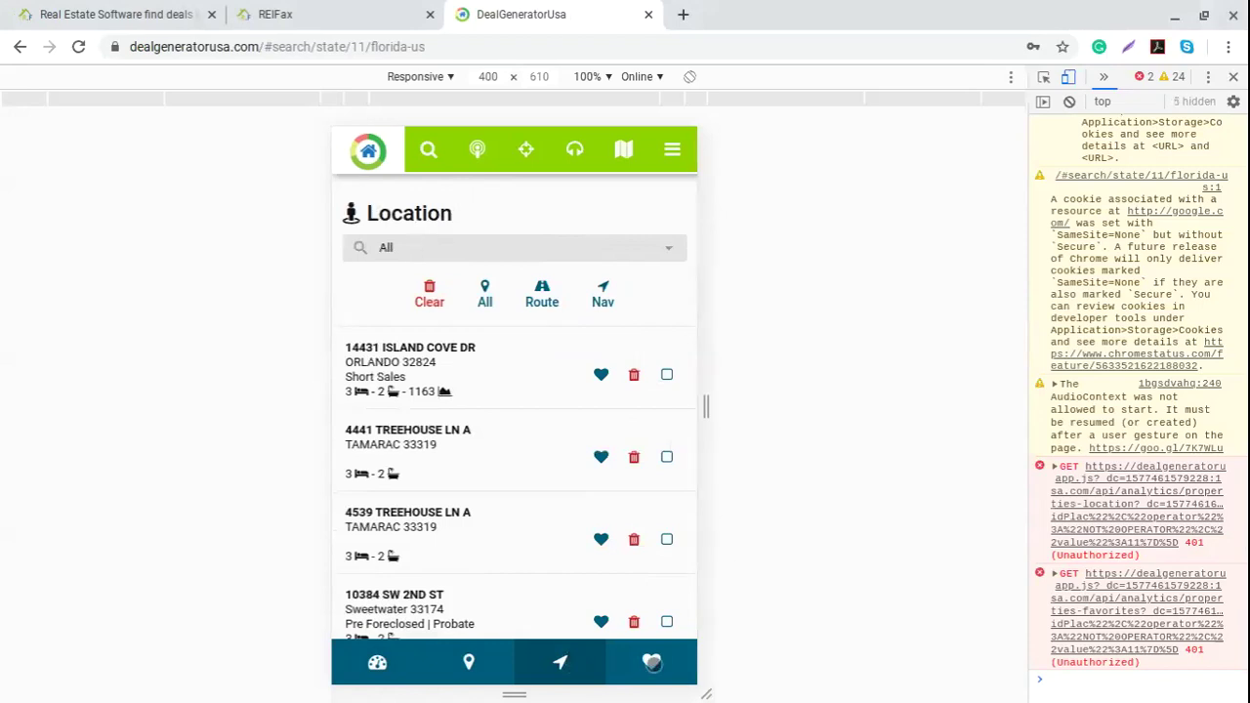
click(652, 662)
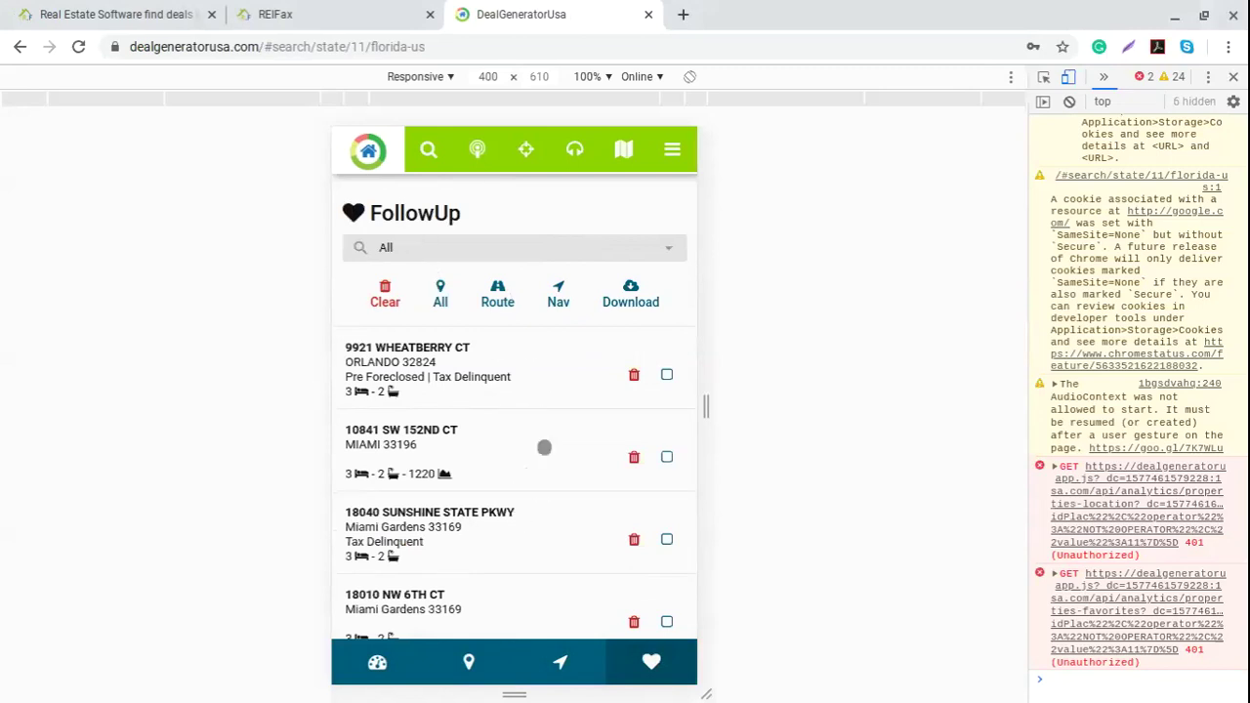
click(666, 374)
click(666, 456)
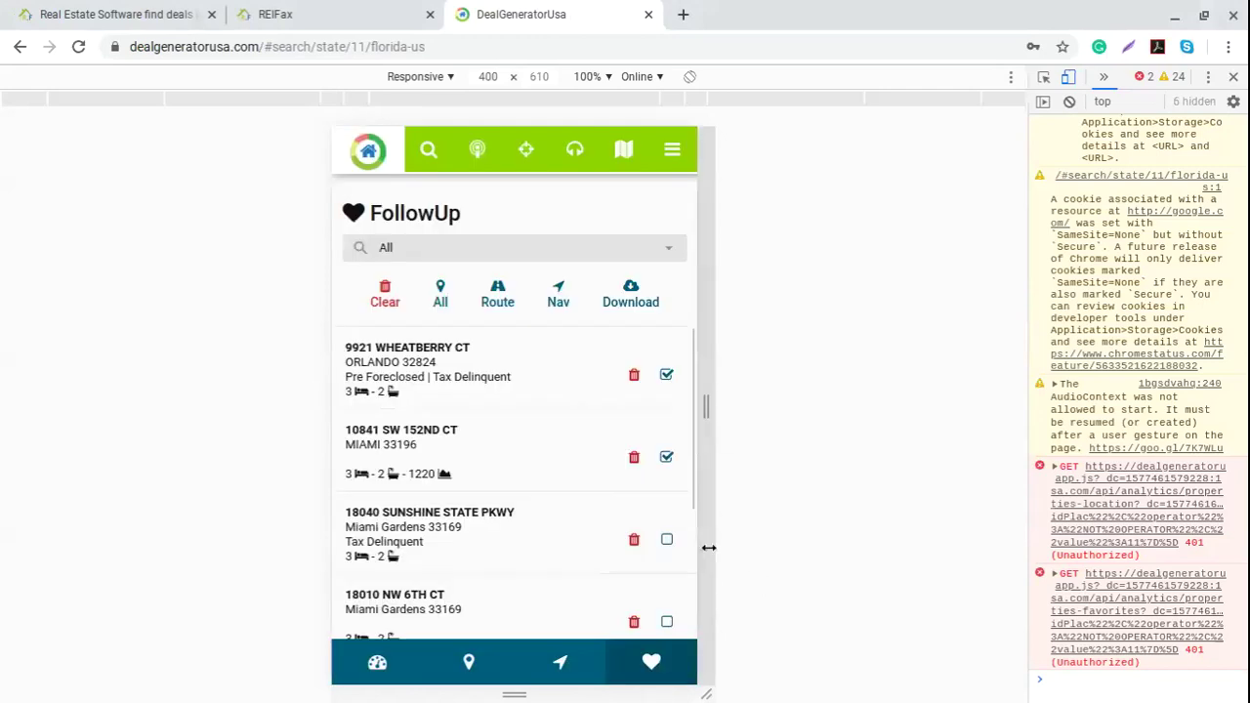
click(666, 539)
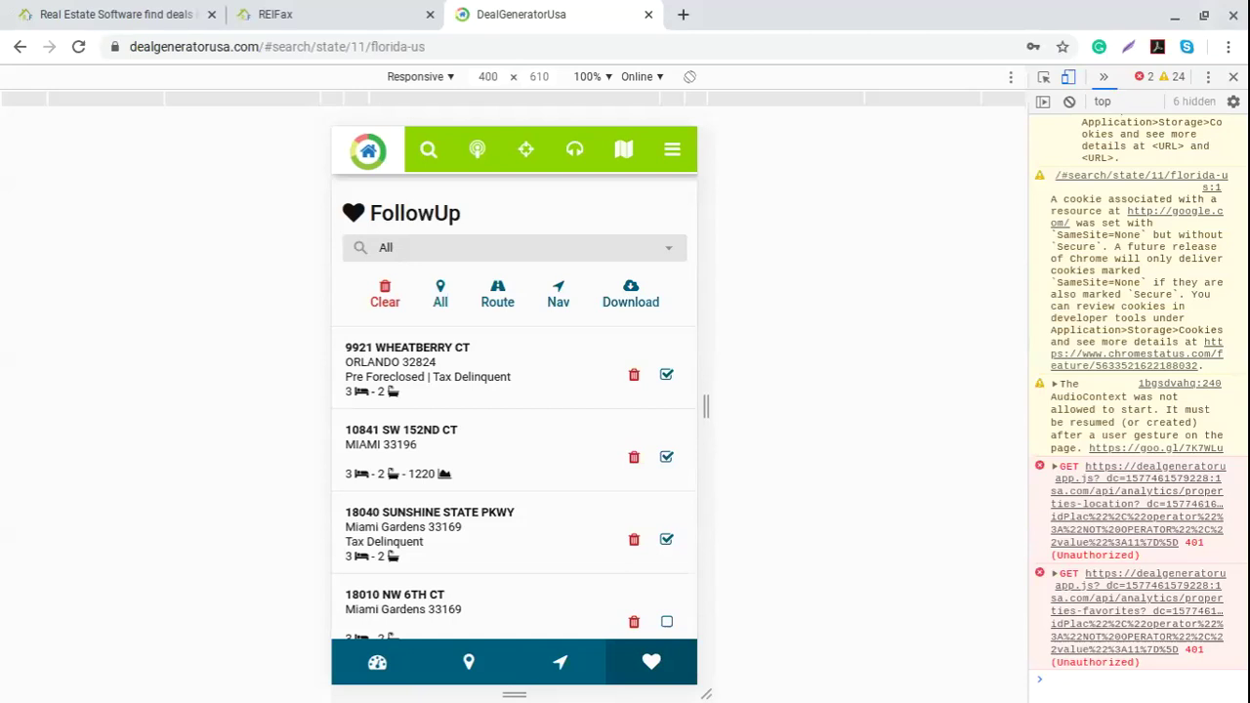
click(377, 662)
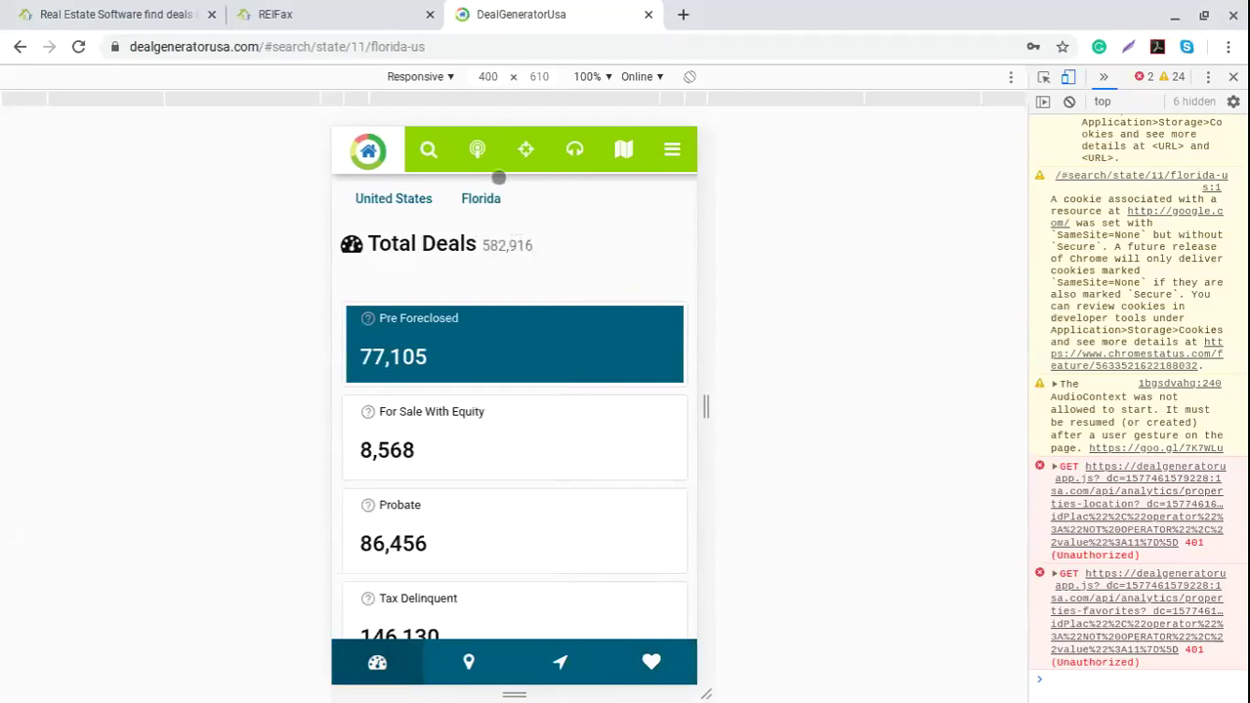
Step: Scroll through Florida's Total Deals cards, 582,916 deals across the categories
scroll(513, 458, down, 2)
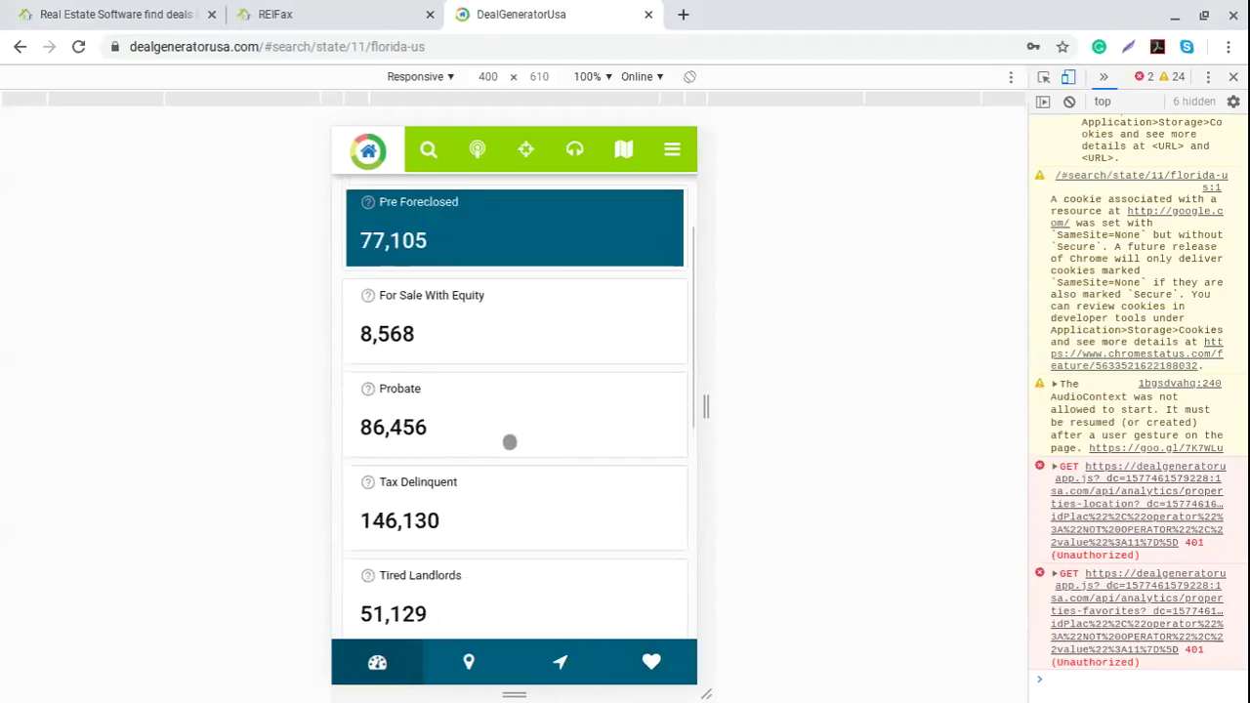
scroll(509, 293, up, 1)
scroll(478, 322, down, 1)
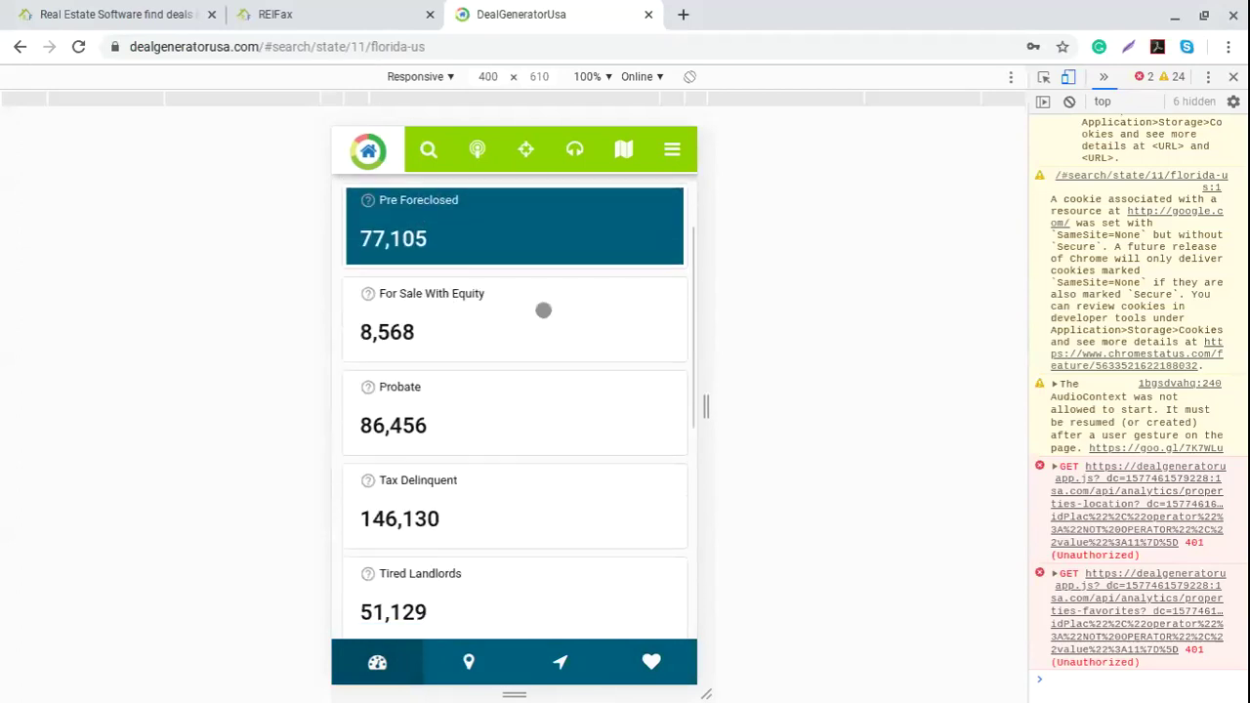
scroll(543, 310, down, 2)
scroll(505, 304, down, 1)
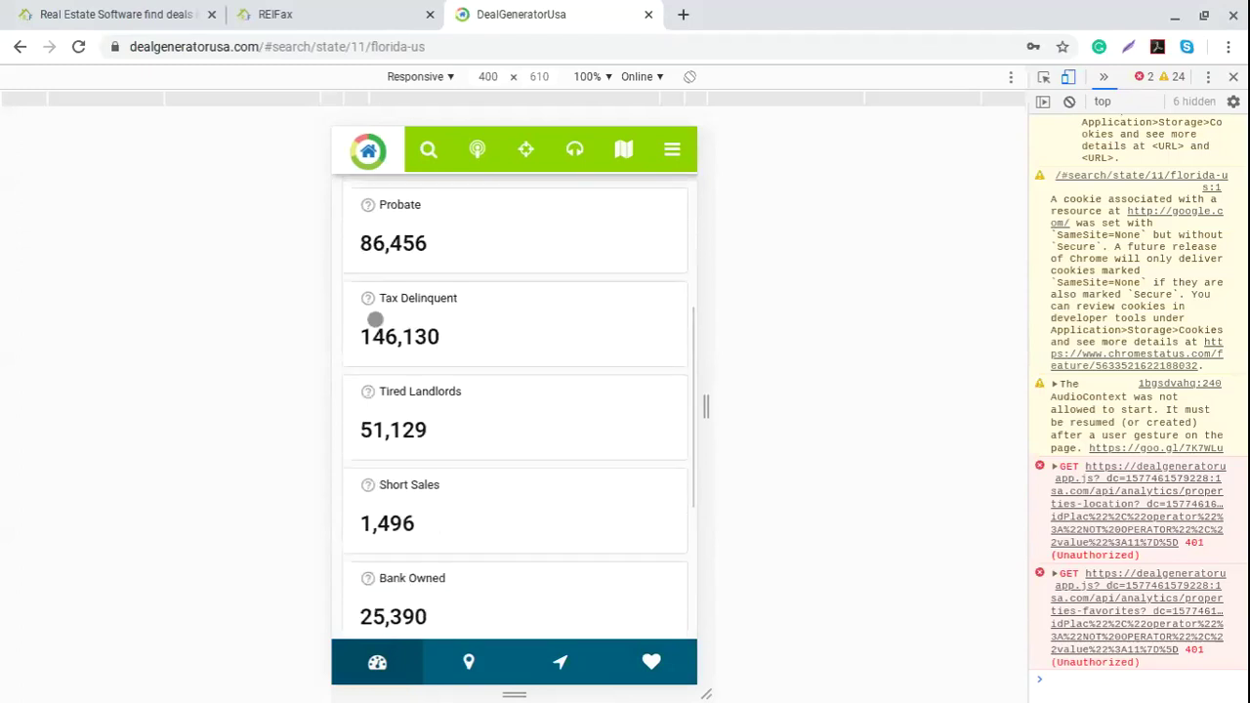
scroll(505, 326, down, 2)
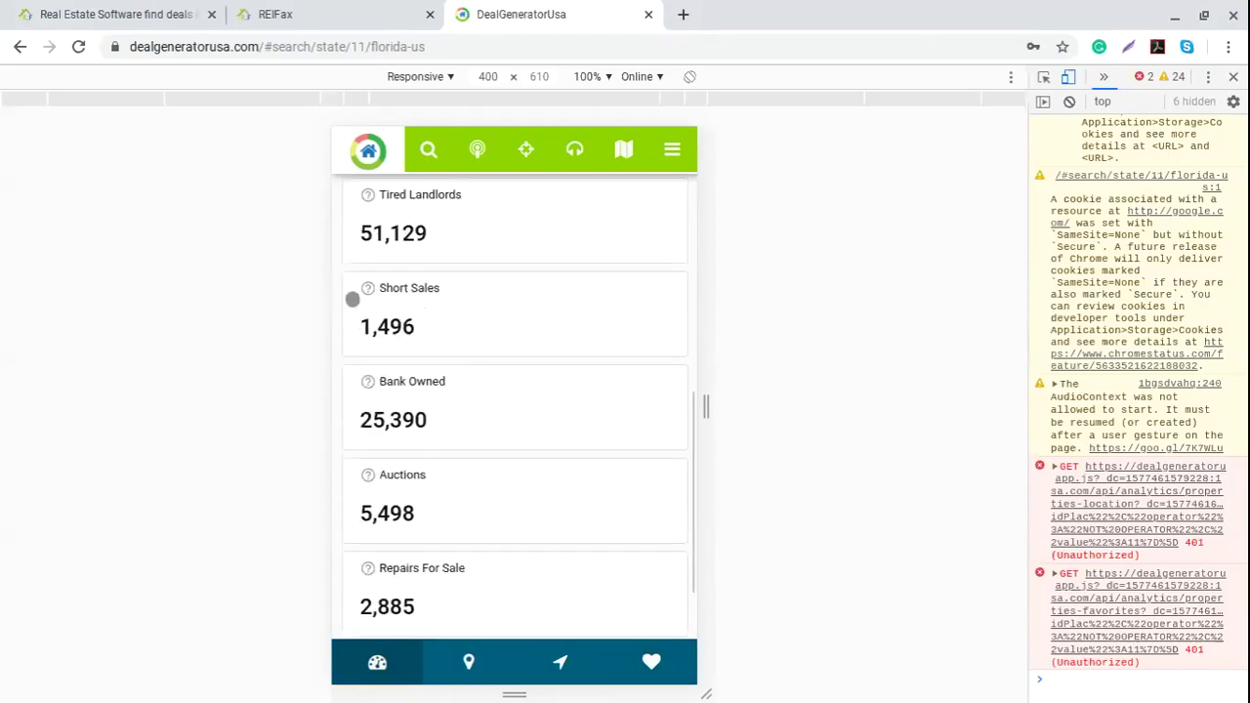
scroll(544, 404, down, 1)
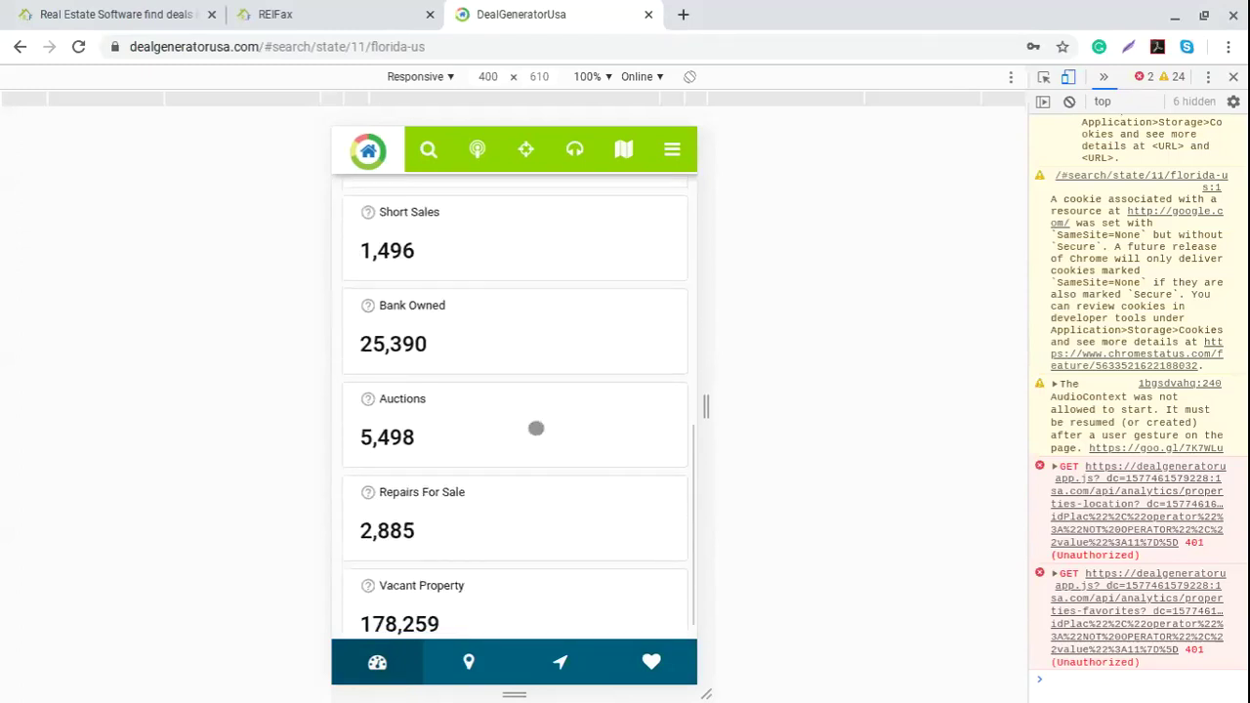
scroll(536, 428, down, 1)
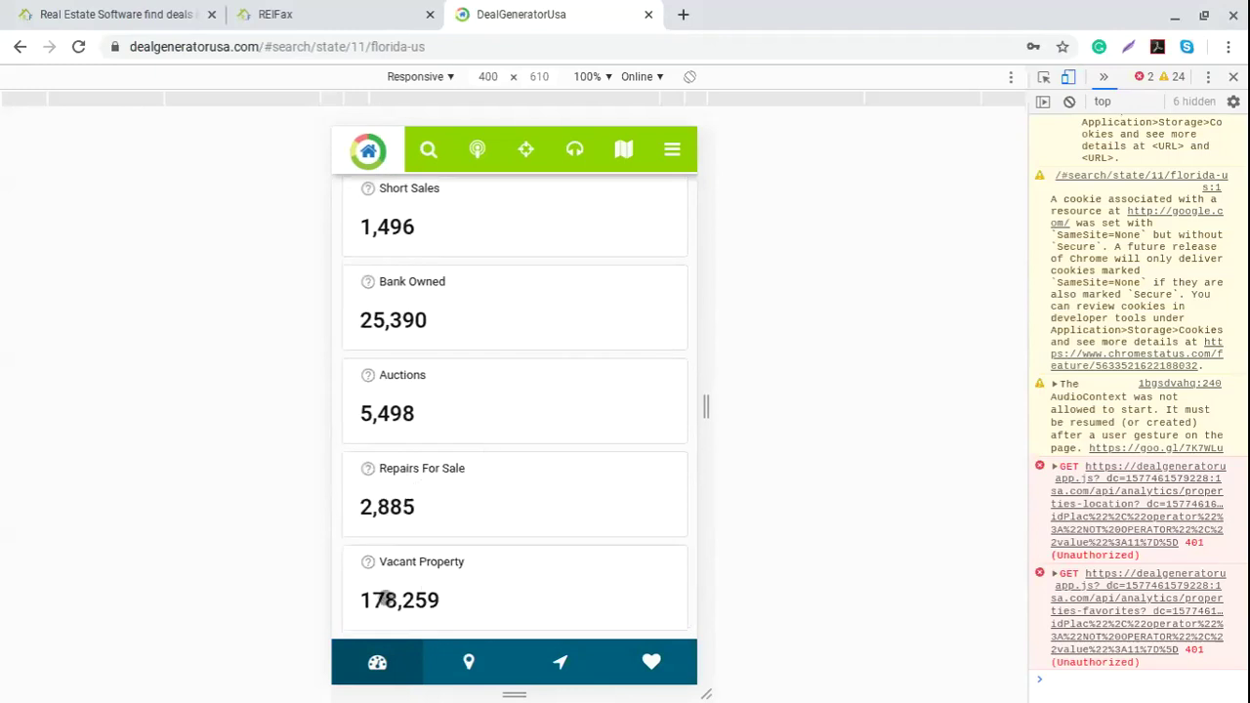
Step: Scroll back up and select the For Sale With Equity category (8,568 deals)
scroll(519, 573, up, 1)
scroll(520, 577, up, 3)
scroll(518, 581, up, 2)
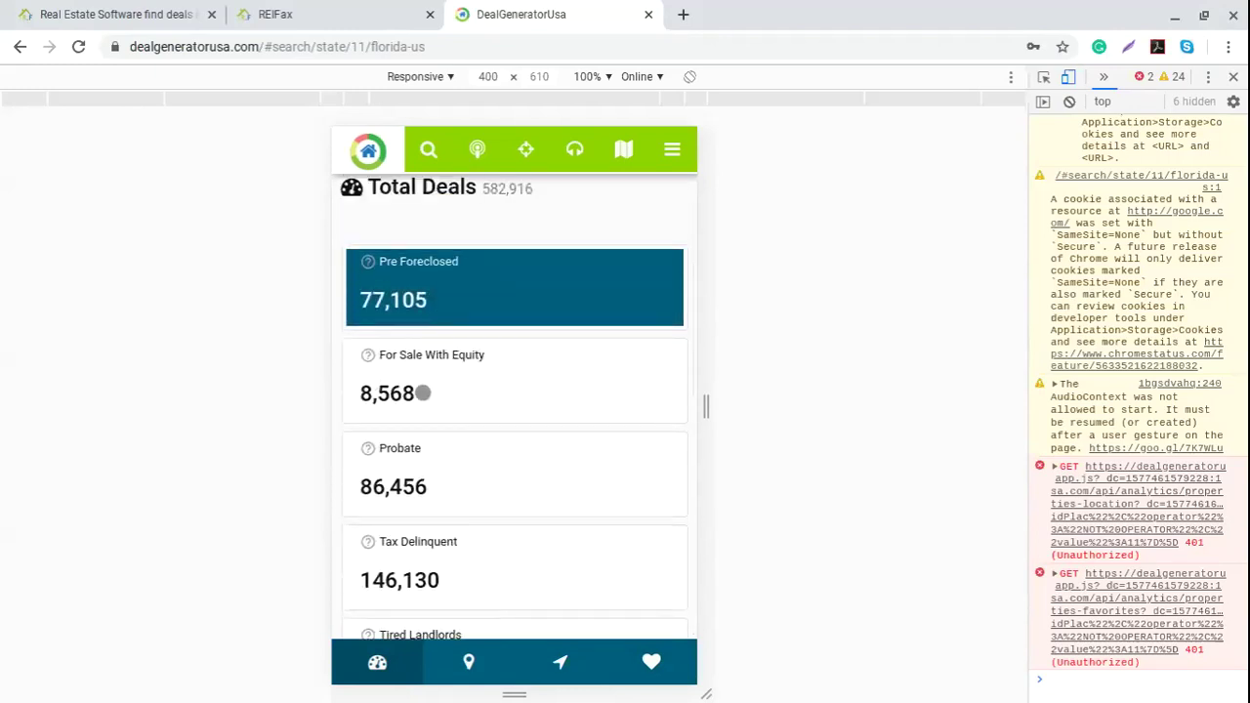
click(543, 373)
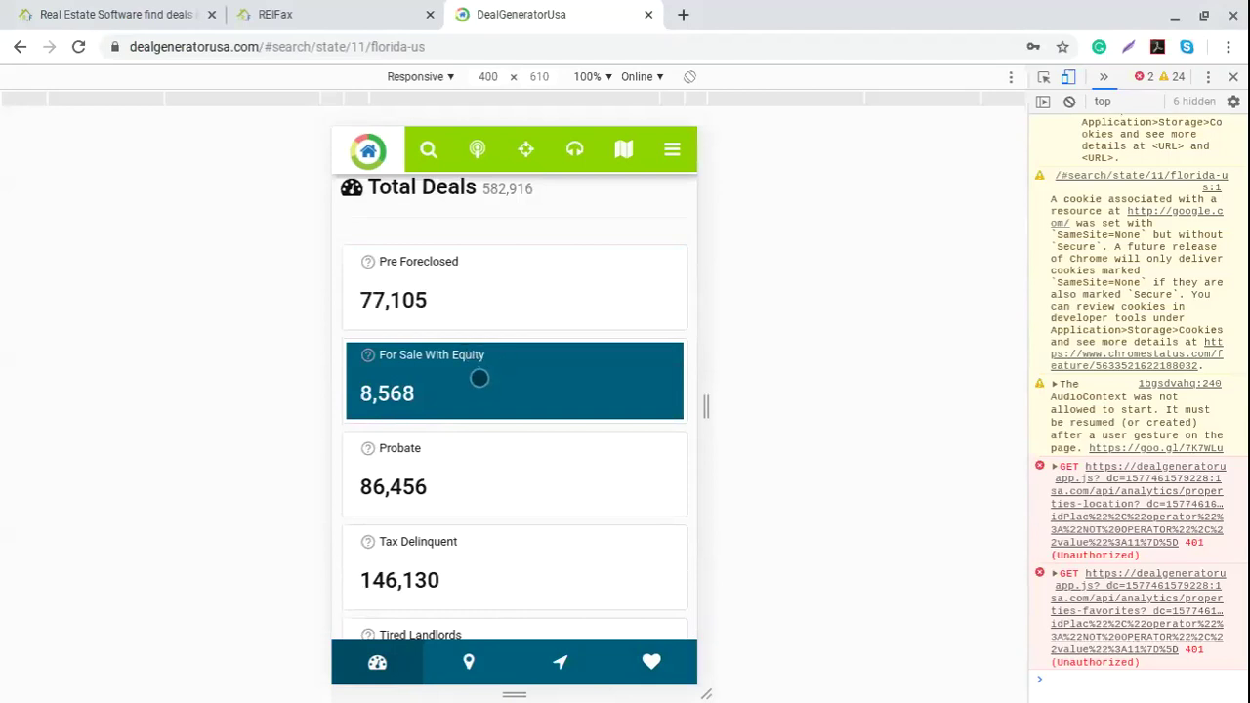
scroll(478, 400, up, 1)
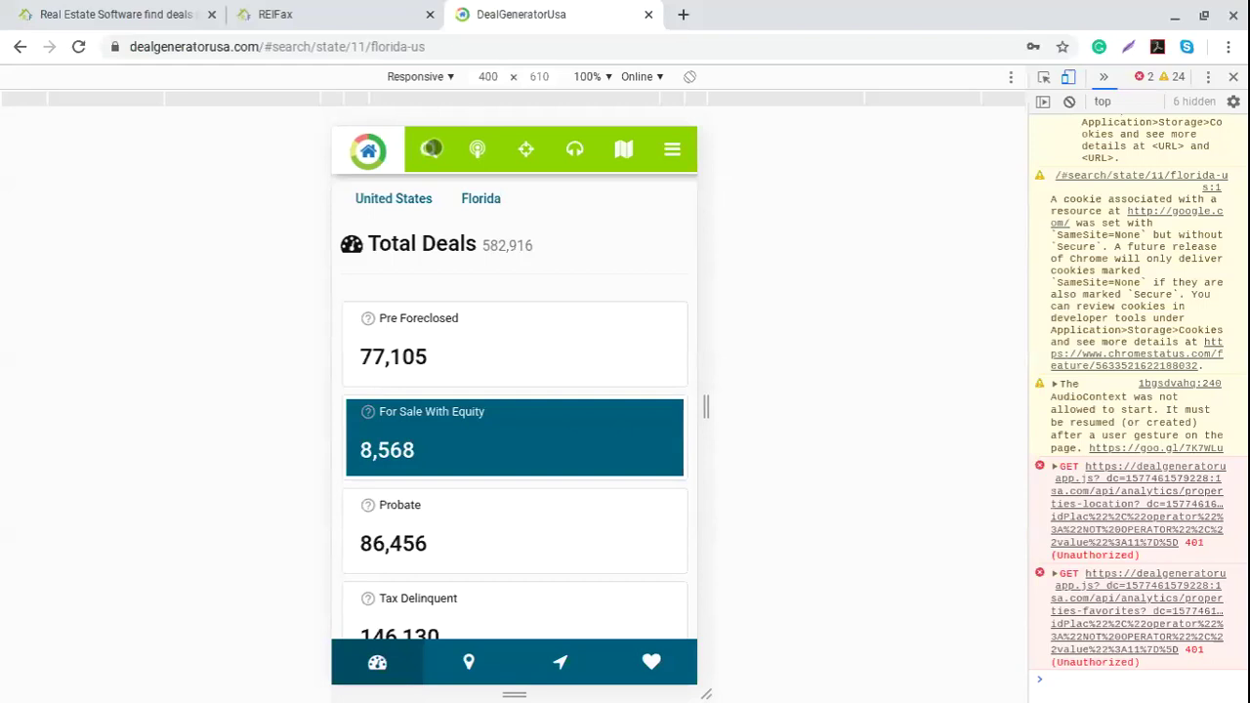
Step: Bring up the Florida Search dialog and set its lookup to Address instead of Region
click(432, 149)
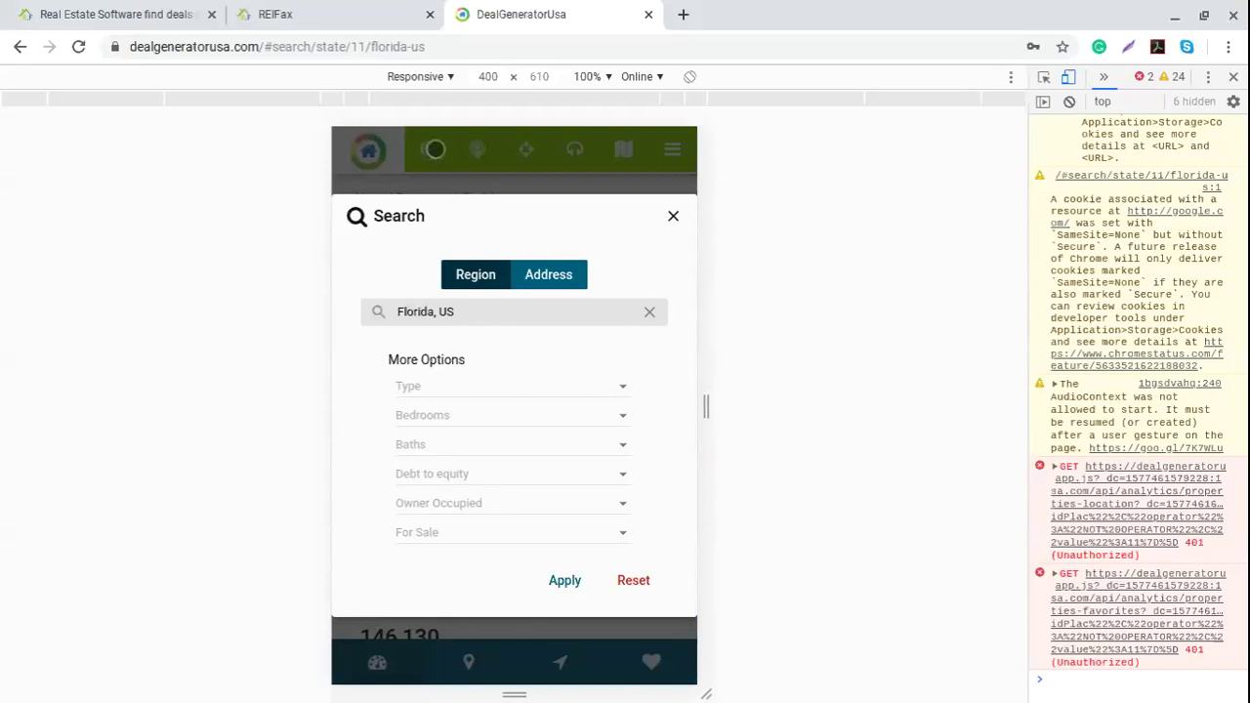
click(672, 216)
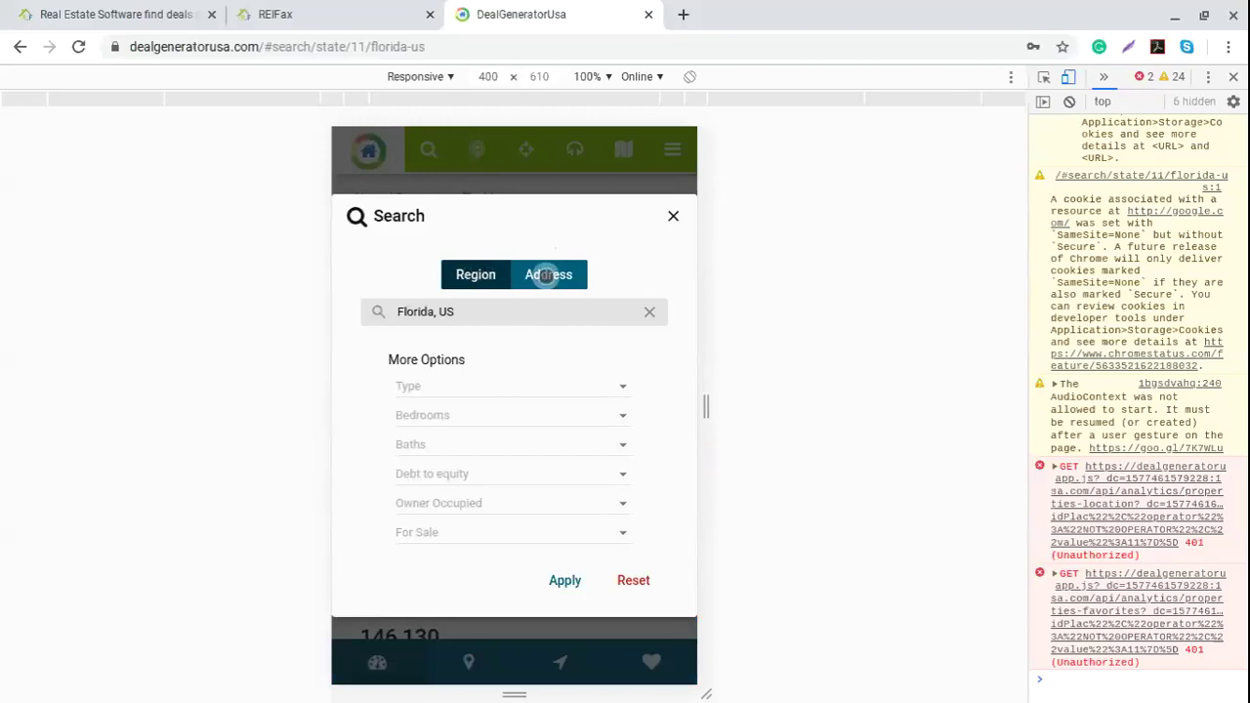
click(547, 276)
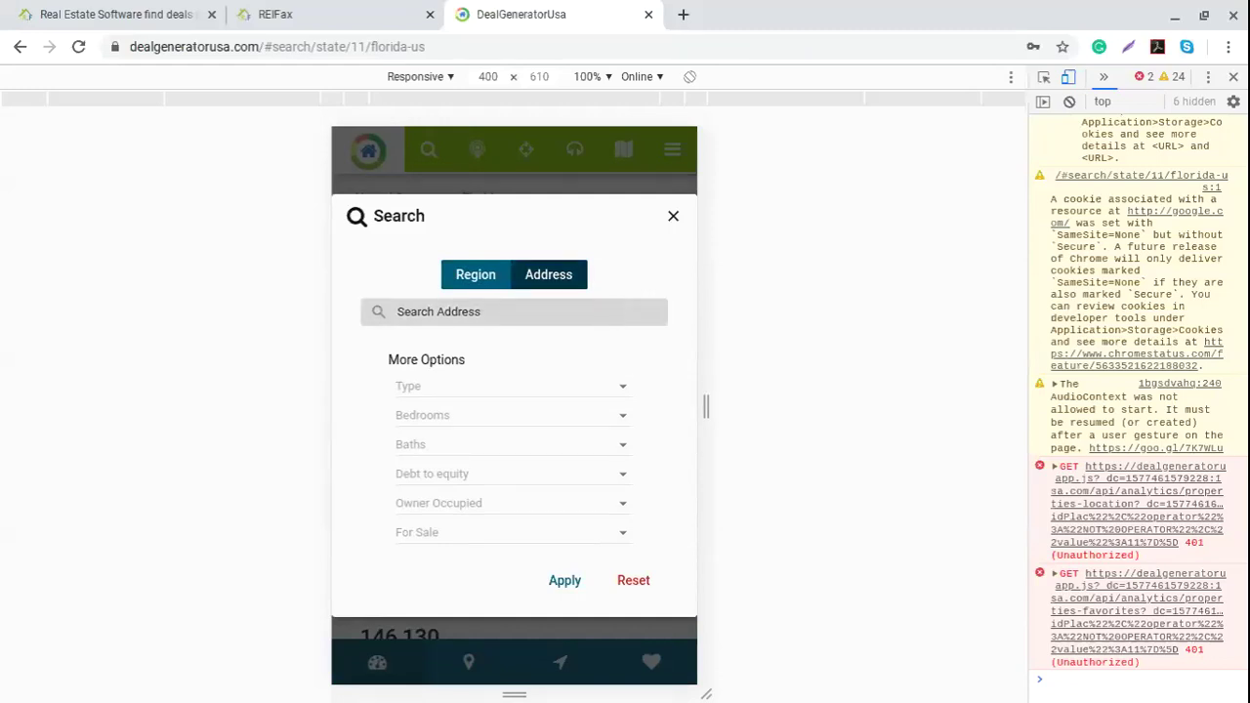
click(430, 316)
text(2)
key(BackSpace)
text(10950)
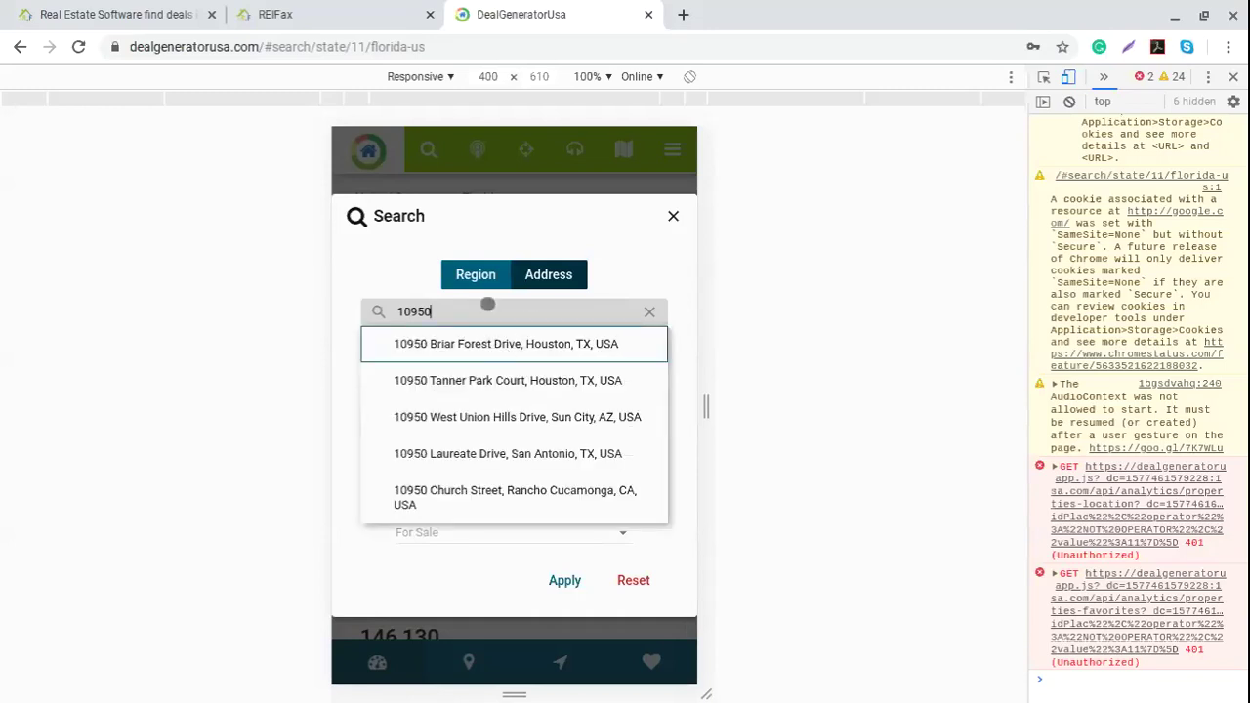
text(nw)
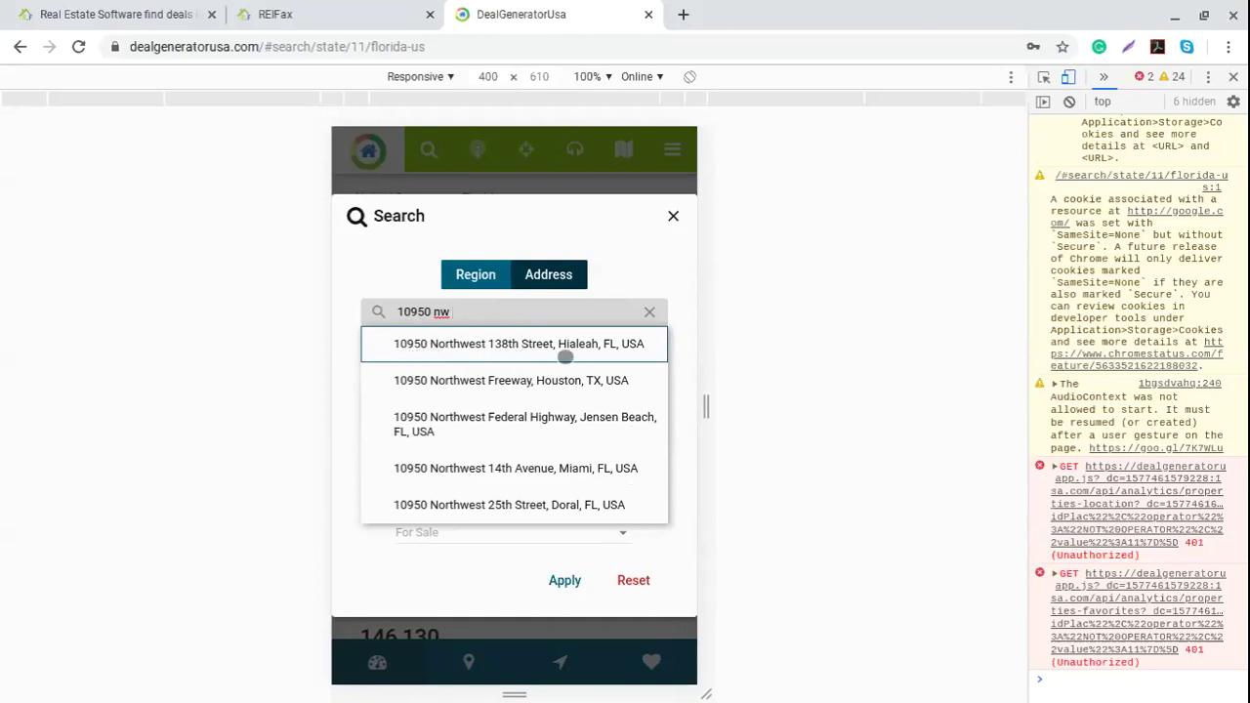
click(486, 344)
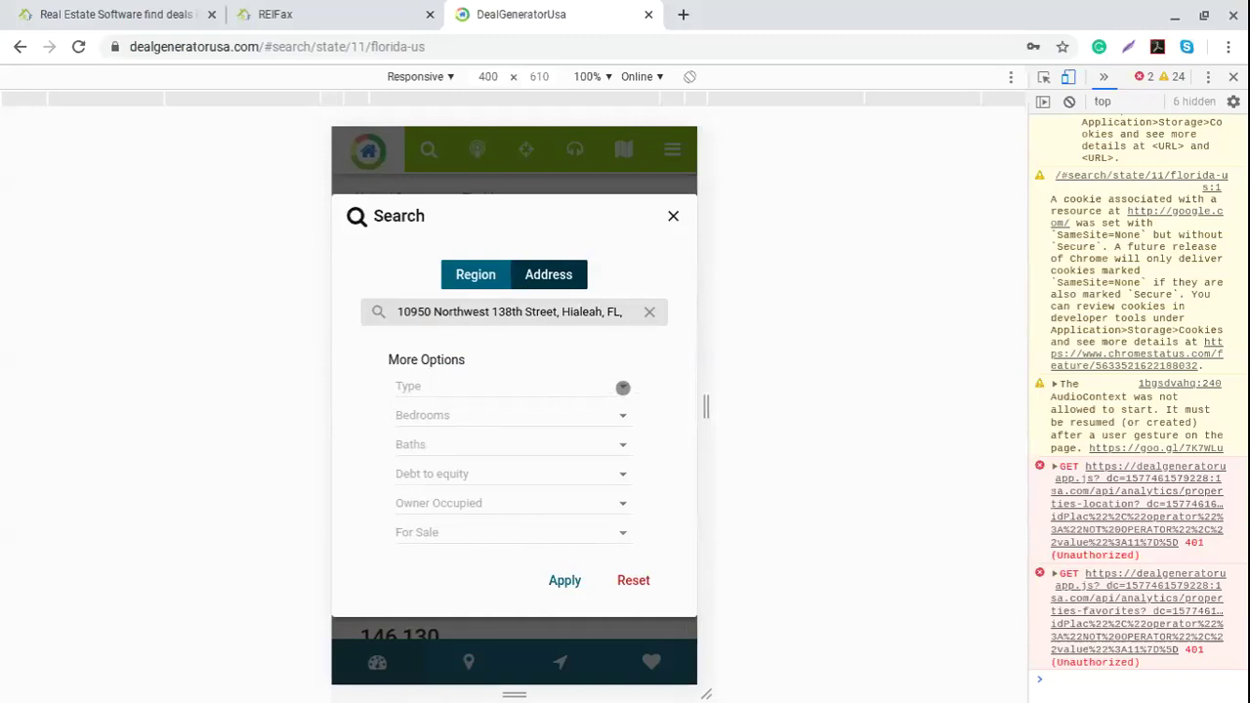
click(622, 388)
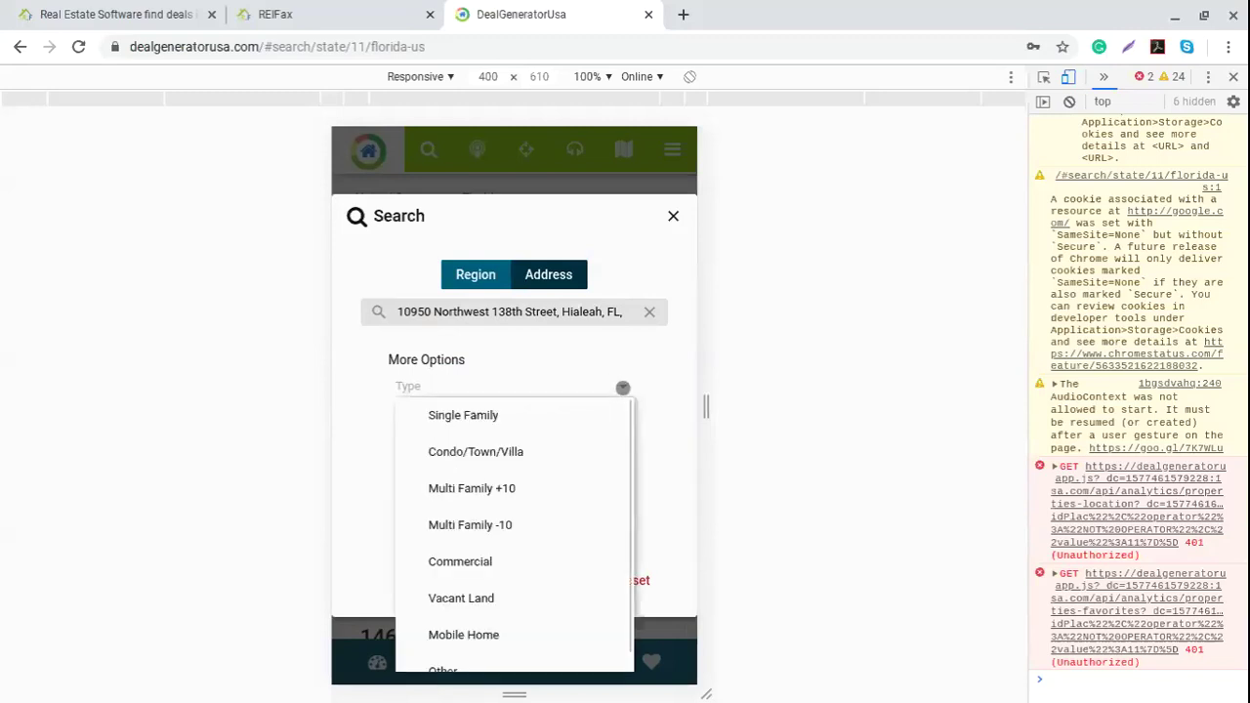
Step: Try the Single Family type filter, then clear it so no property type is set
click(508, 415)
click(602, 386)
click(618, 386)
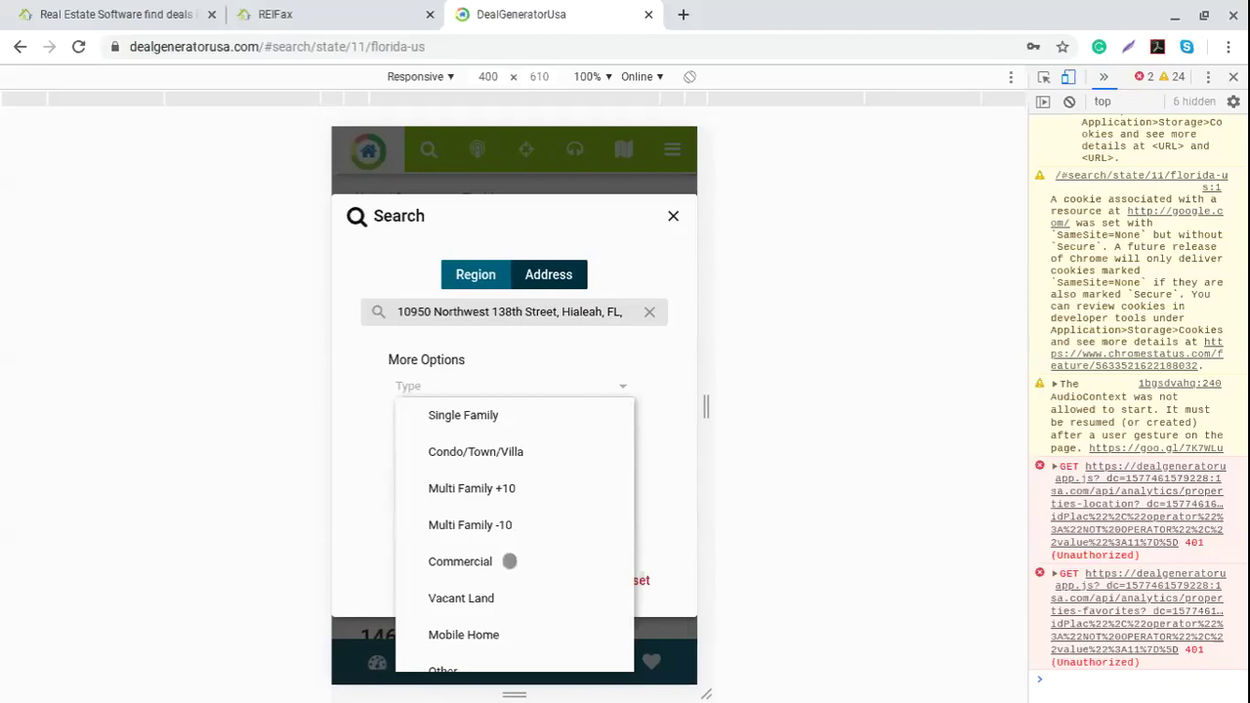
scroll(511, 597, down, 1)
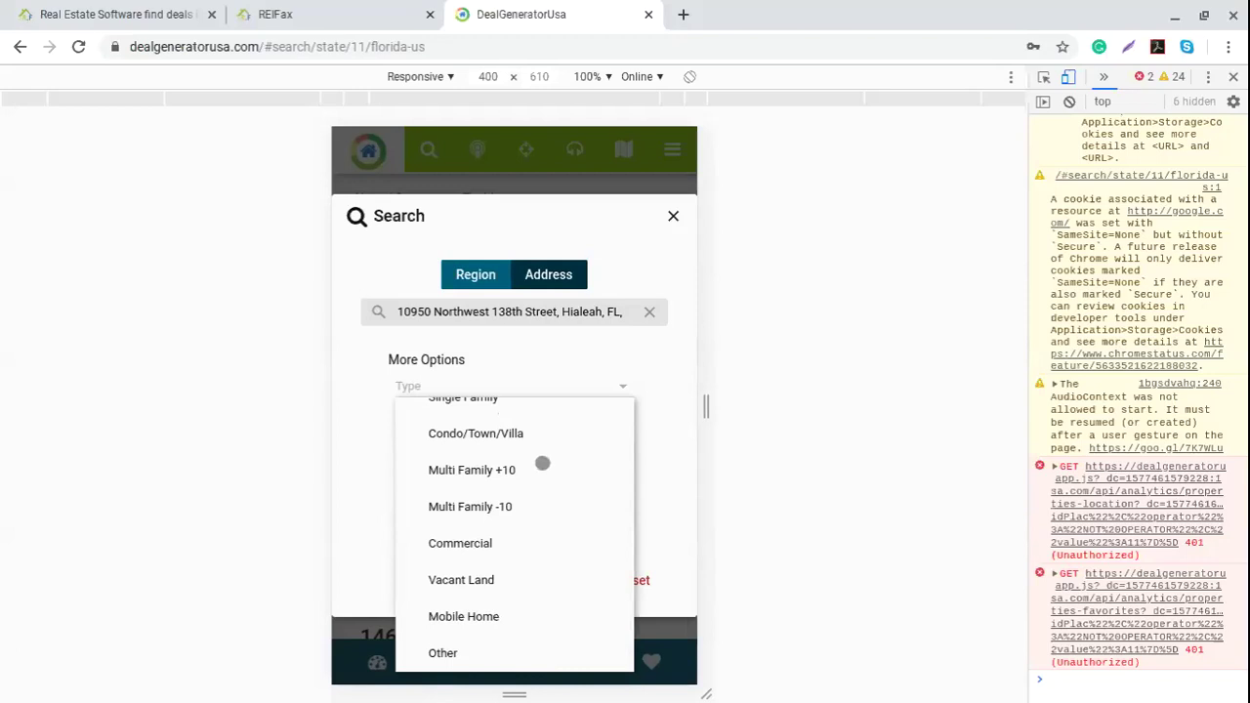
click(664, 387)
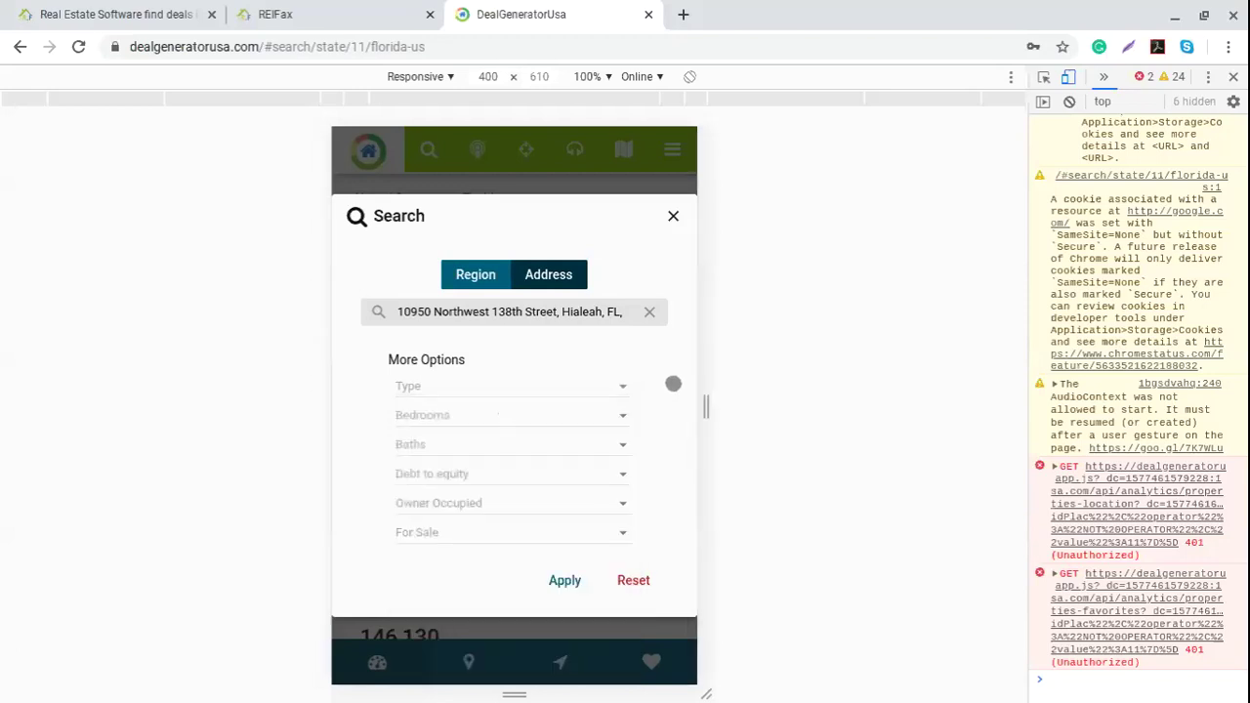
Step: Leave Bedrooms, Debt to equity, Owner Occupied and For Sale empty and run the search
click(609, 414)
click(619, 414)
click(665, 408)
click(629, 472)
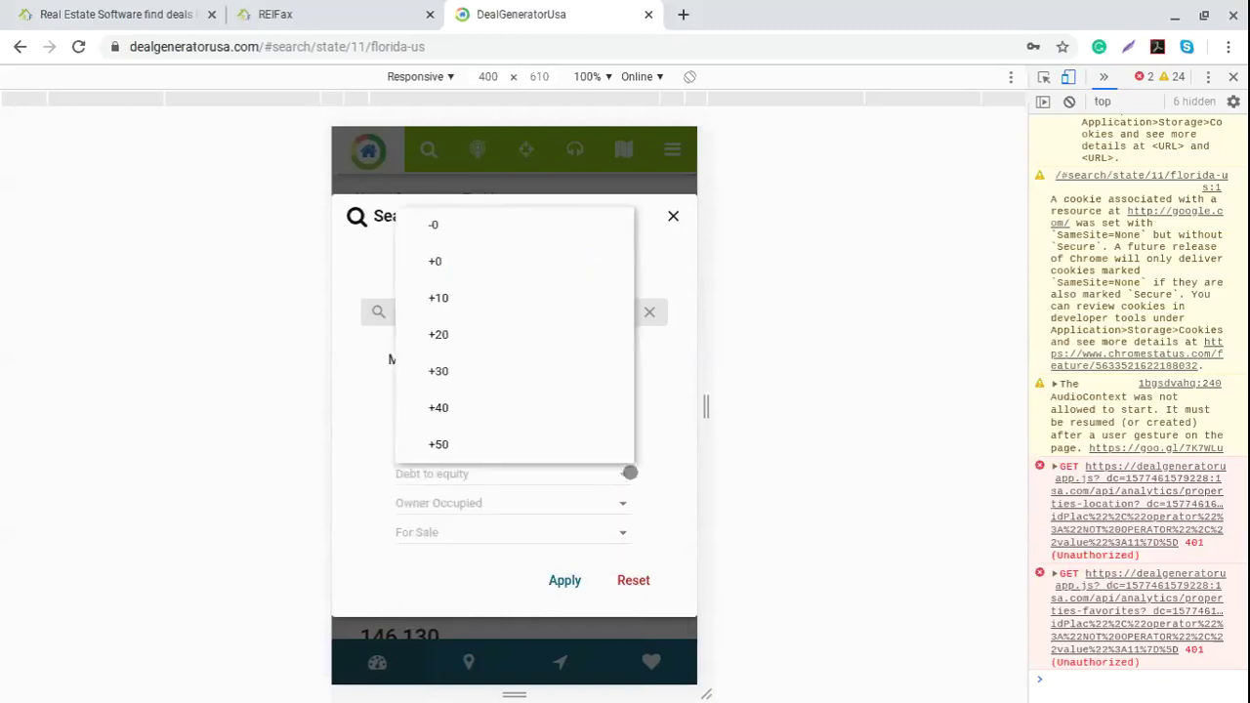
click(653, 489)
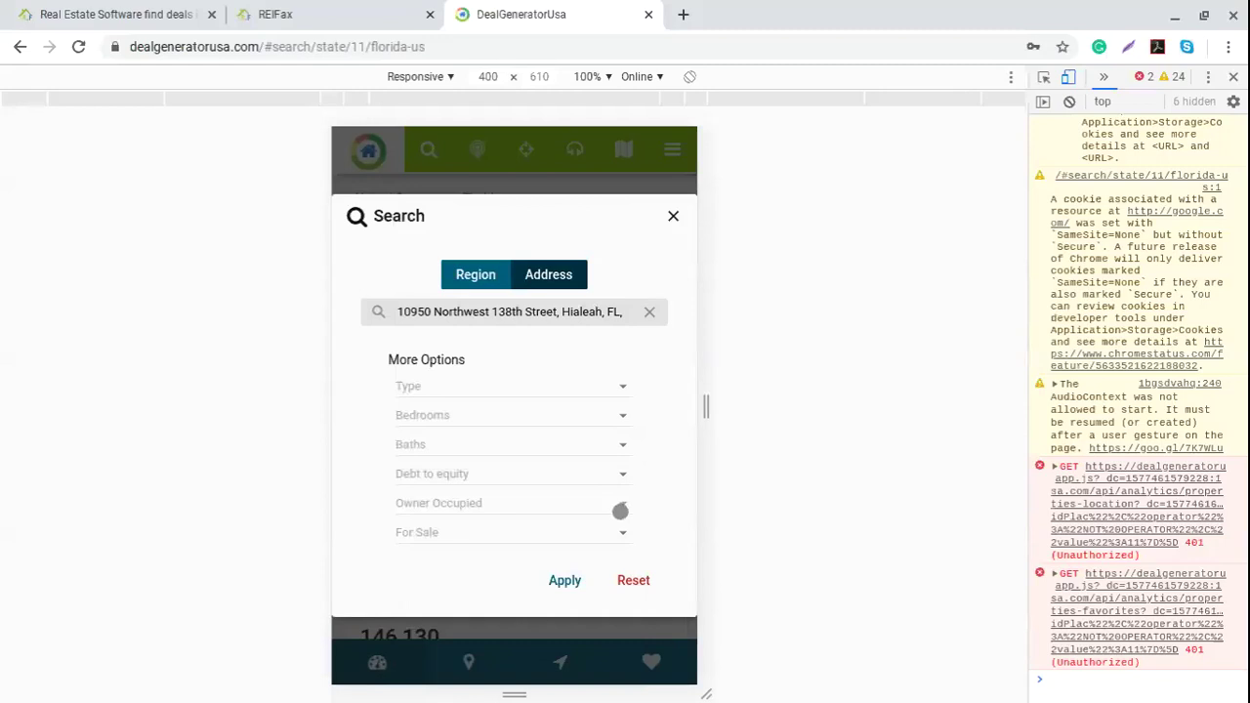
click(619, 507)
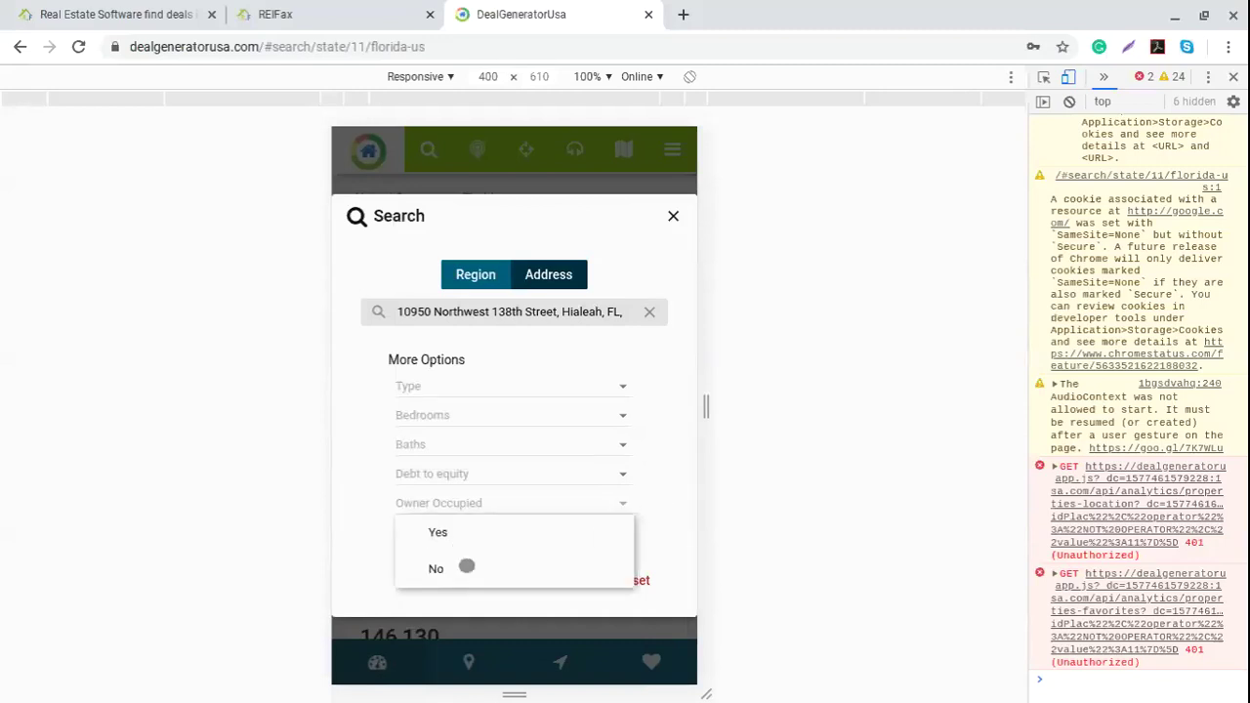
click(647, 518)
click(644, 537)
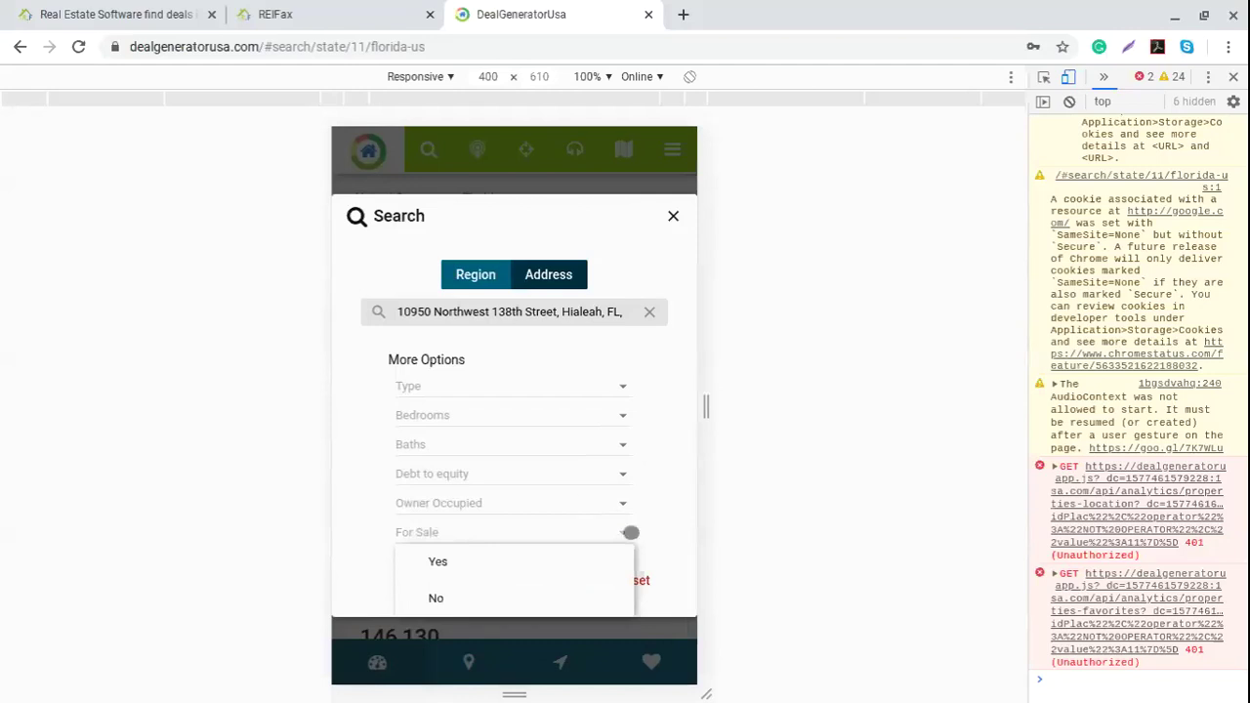
click(630, 533)
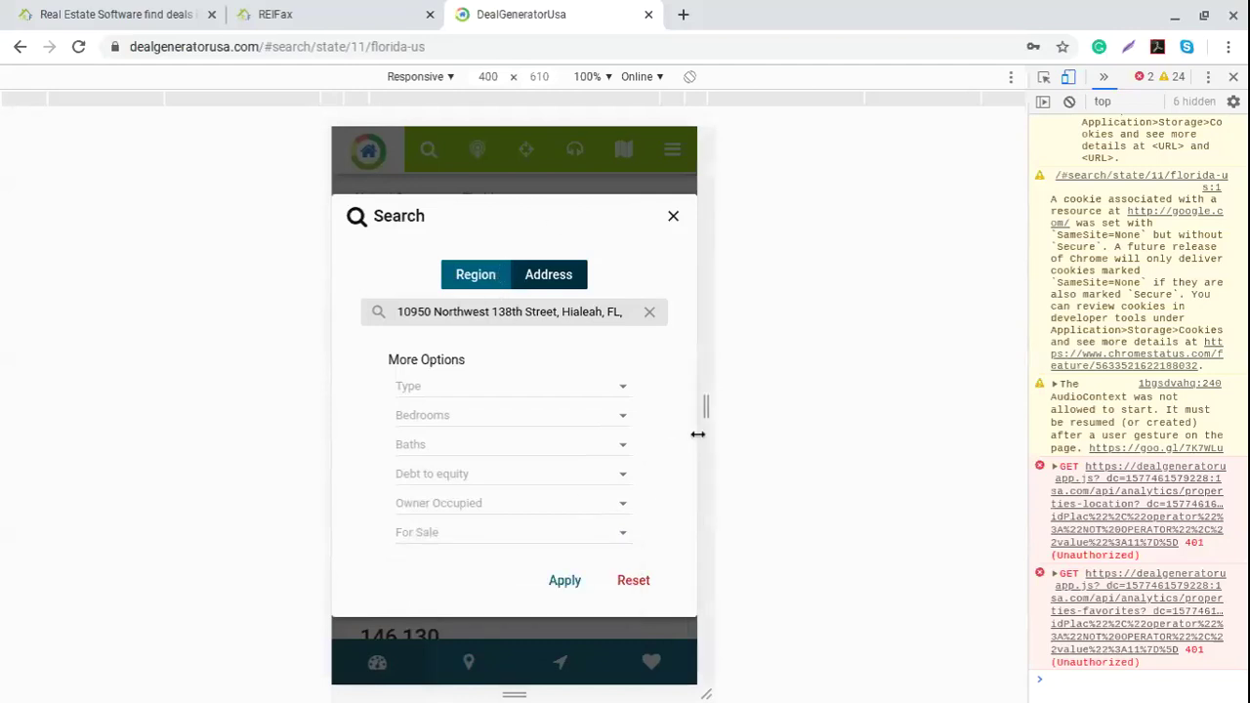
click(564, 582)
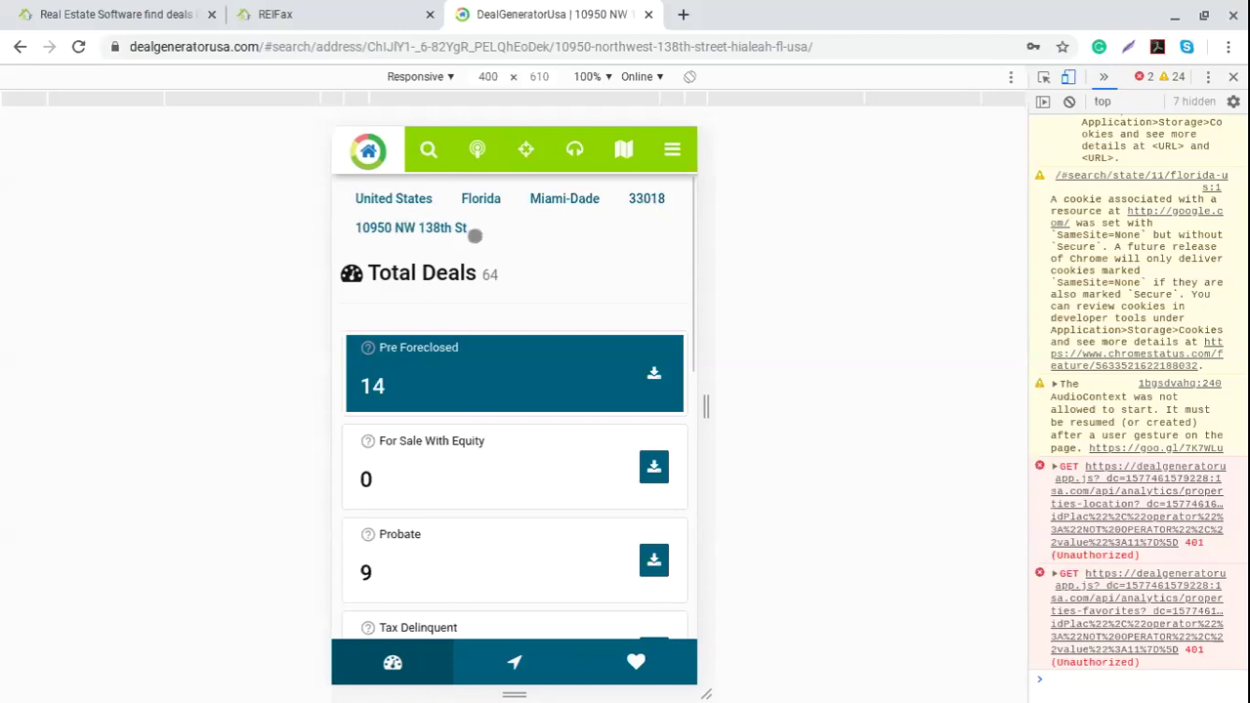
Step: Review the Hialeah address's 64 deals down to Vacant Property, then reopen the Search dialog
scroll(560, 272, down, 1)
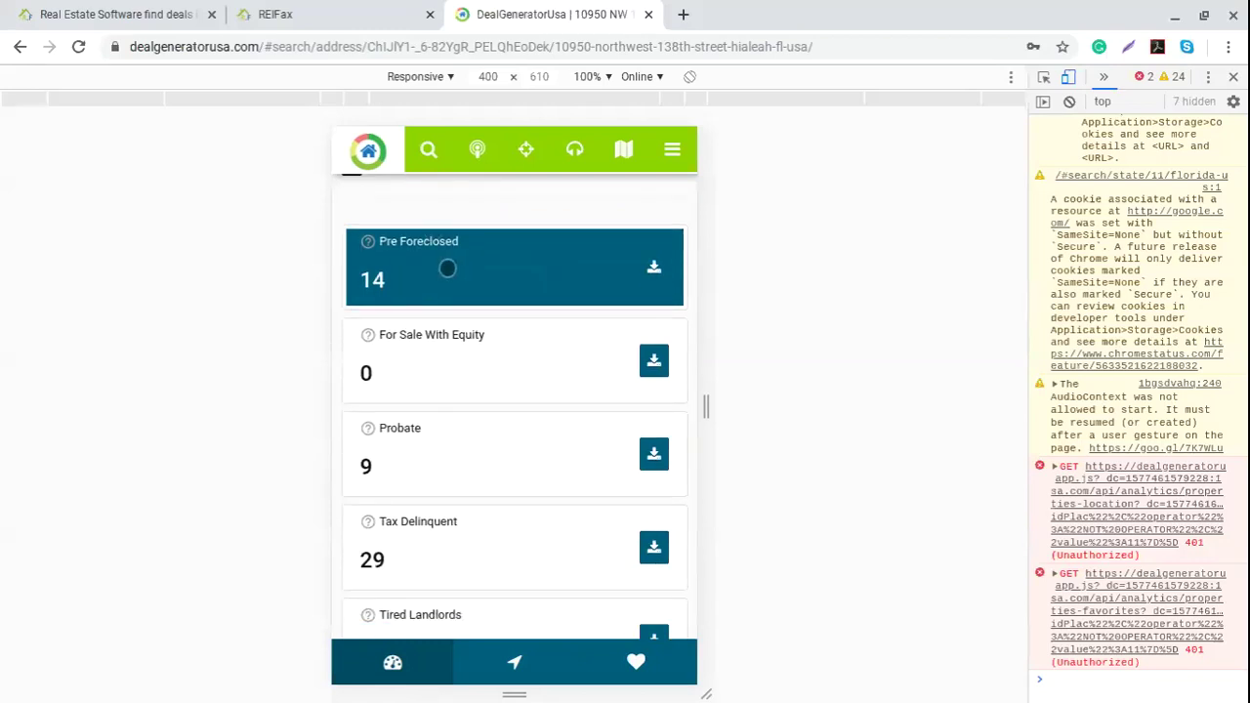
scroll(447, 268, down, 1)
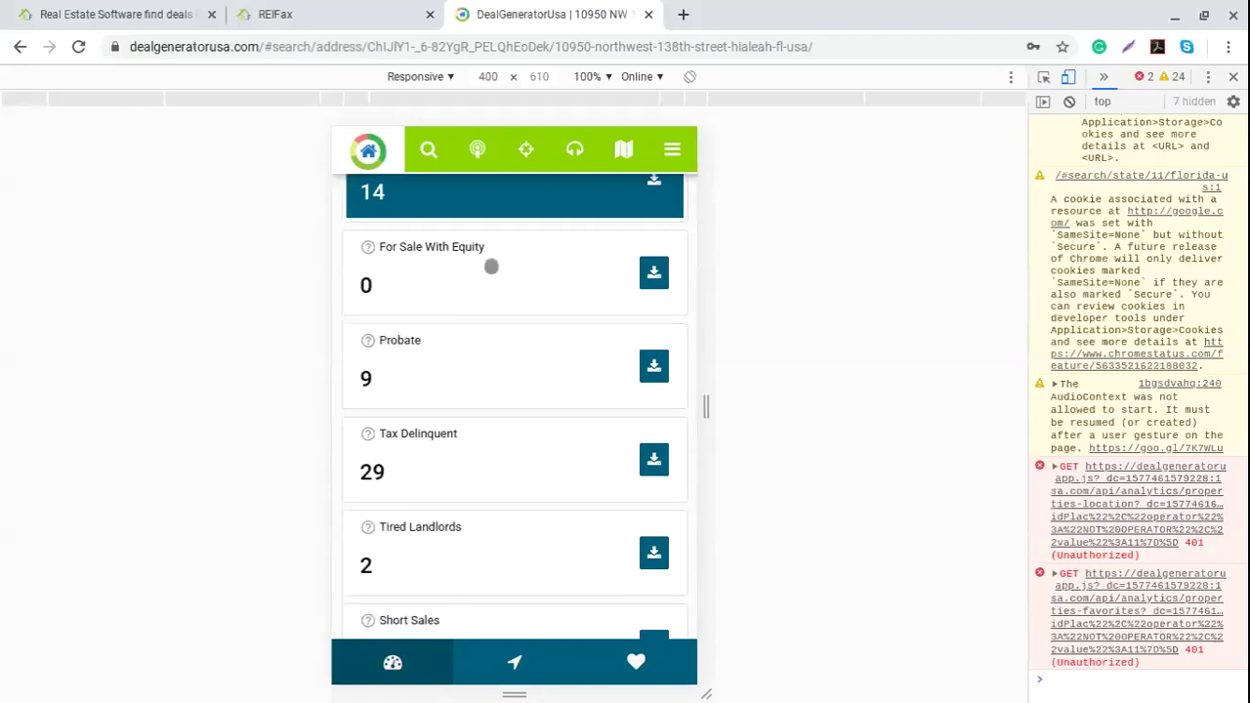
scroll(438, 290, down, 1)
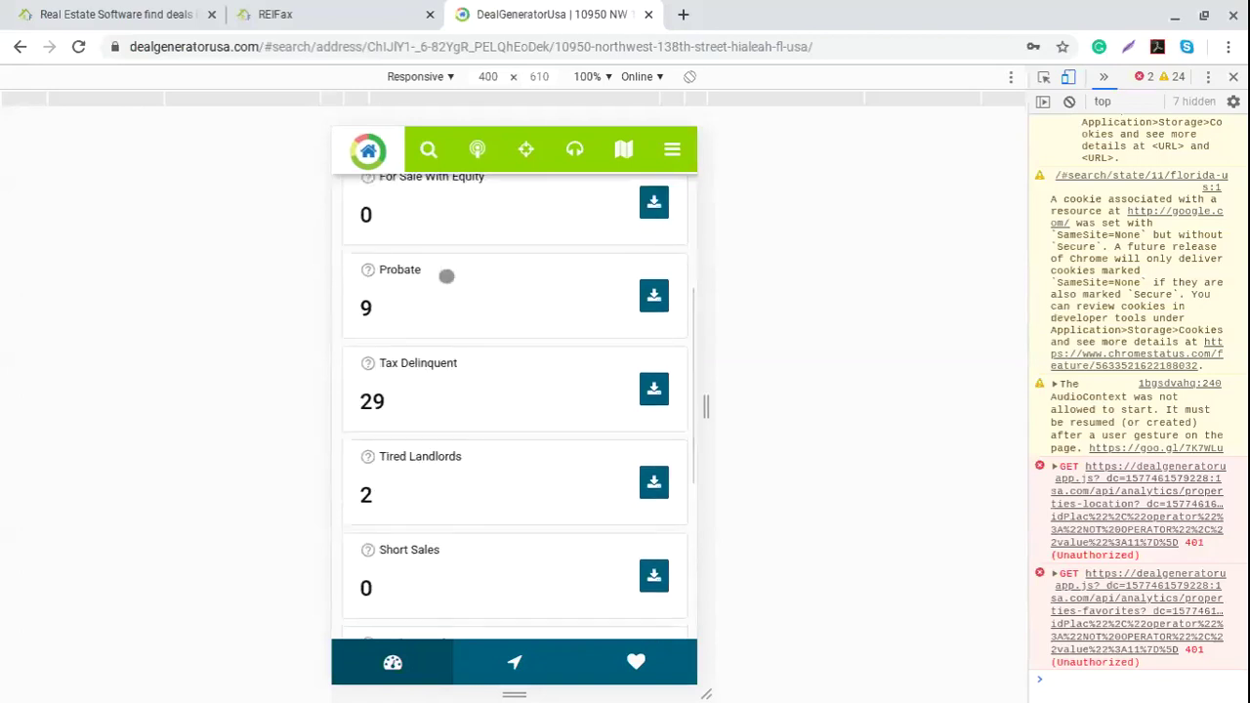
scroll(457, 300, down, 1)
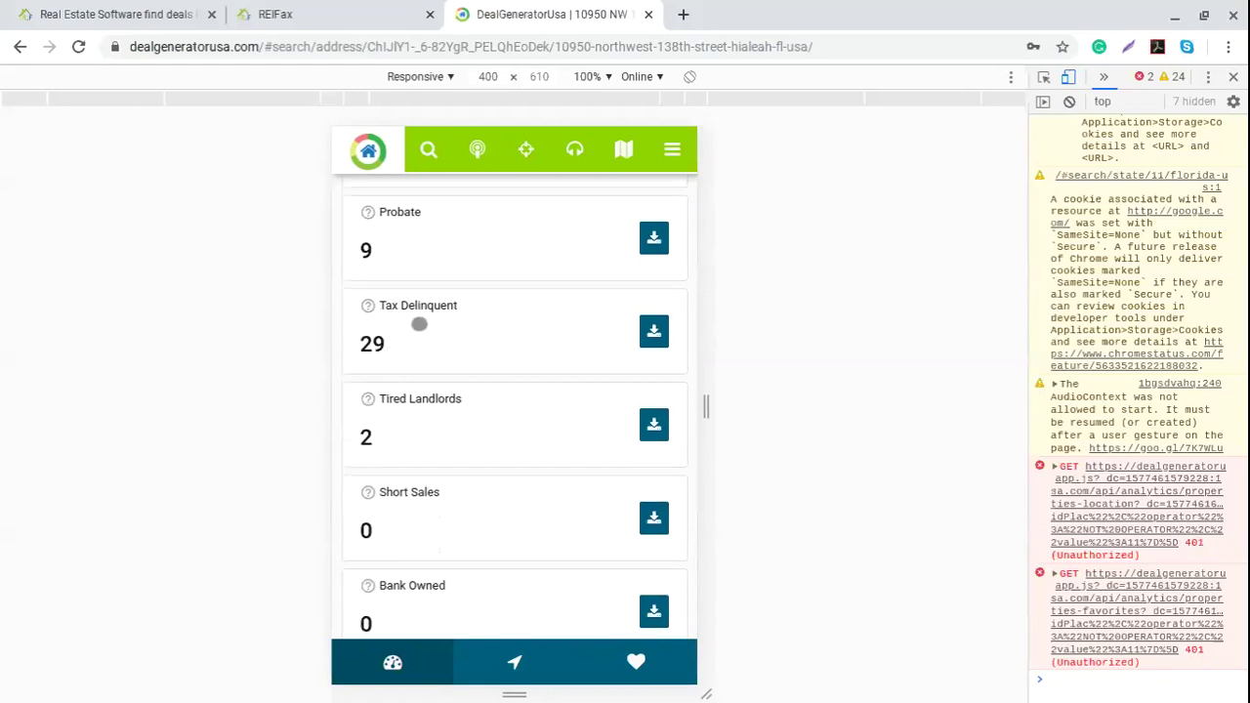
scroll(456, 366, down, 1)
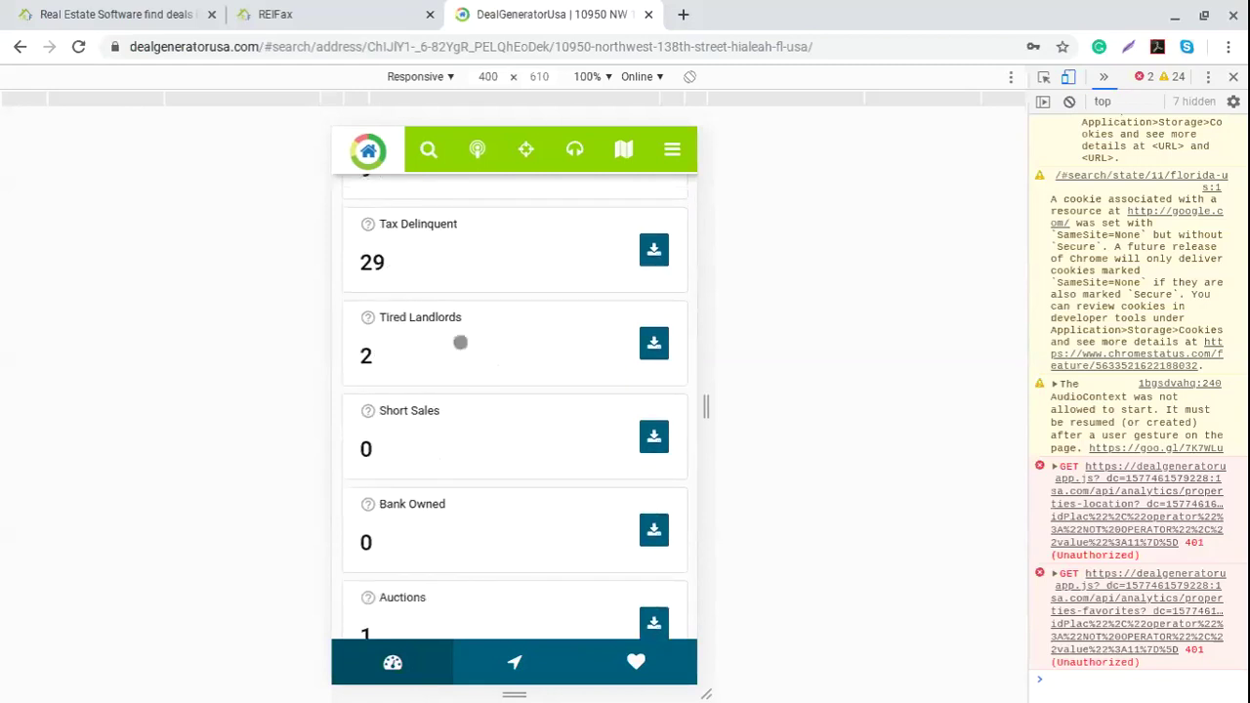
scroll(475, 347, down, 2)
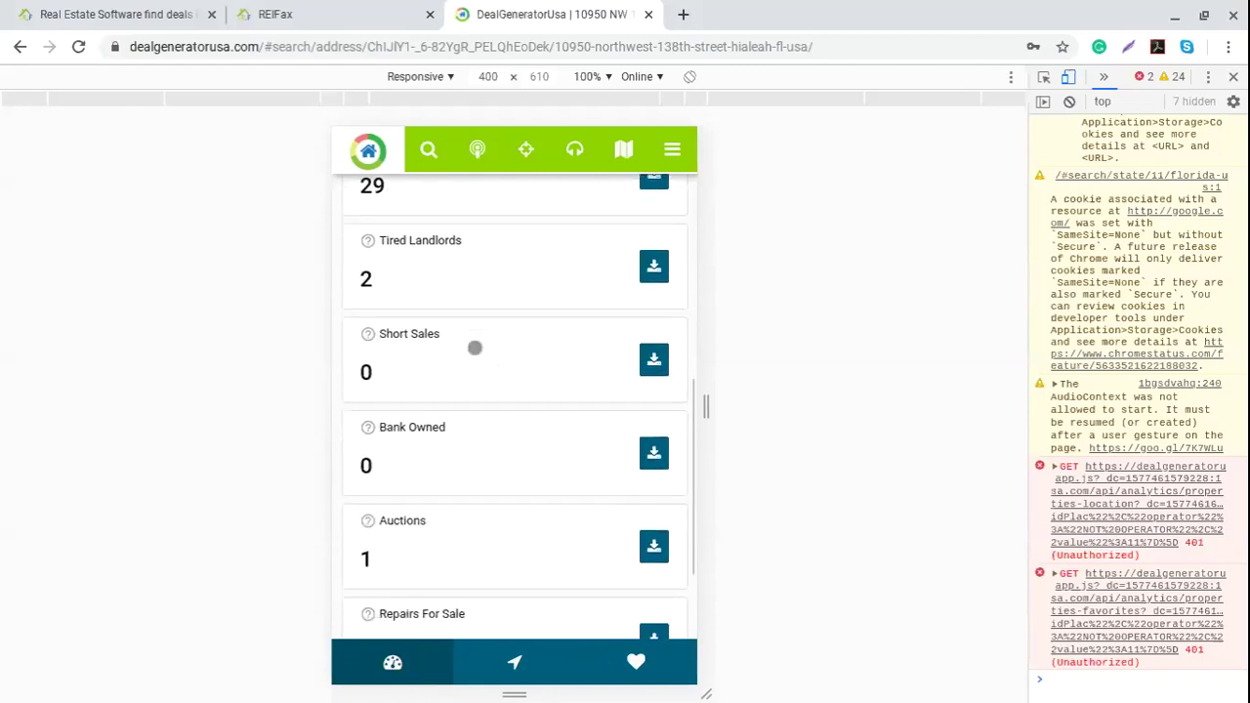
scroll(468, 320, down, 1)
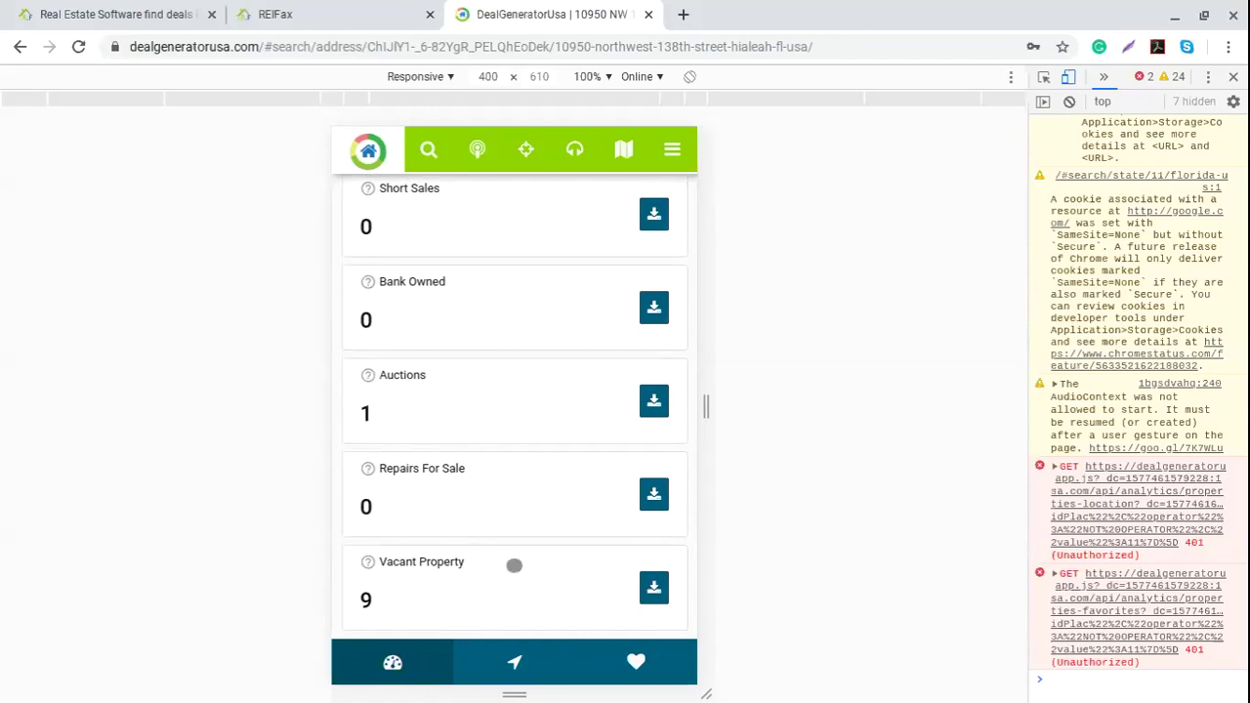
scroll(467, 591, up, 1)
scroll(467, 593, up, 5)
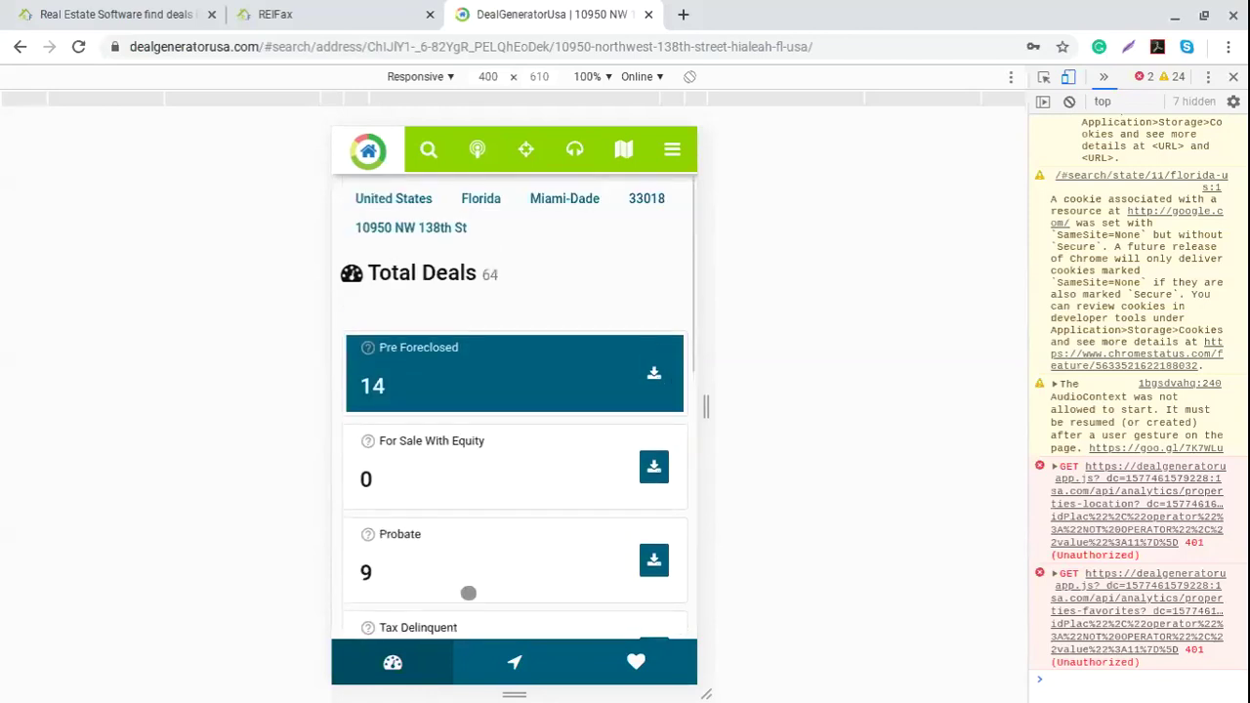
click(430, 151)
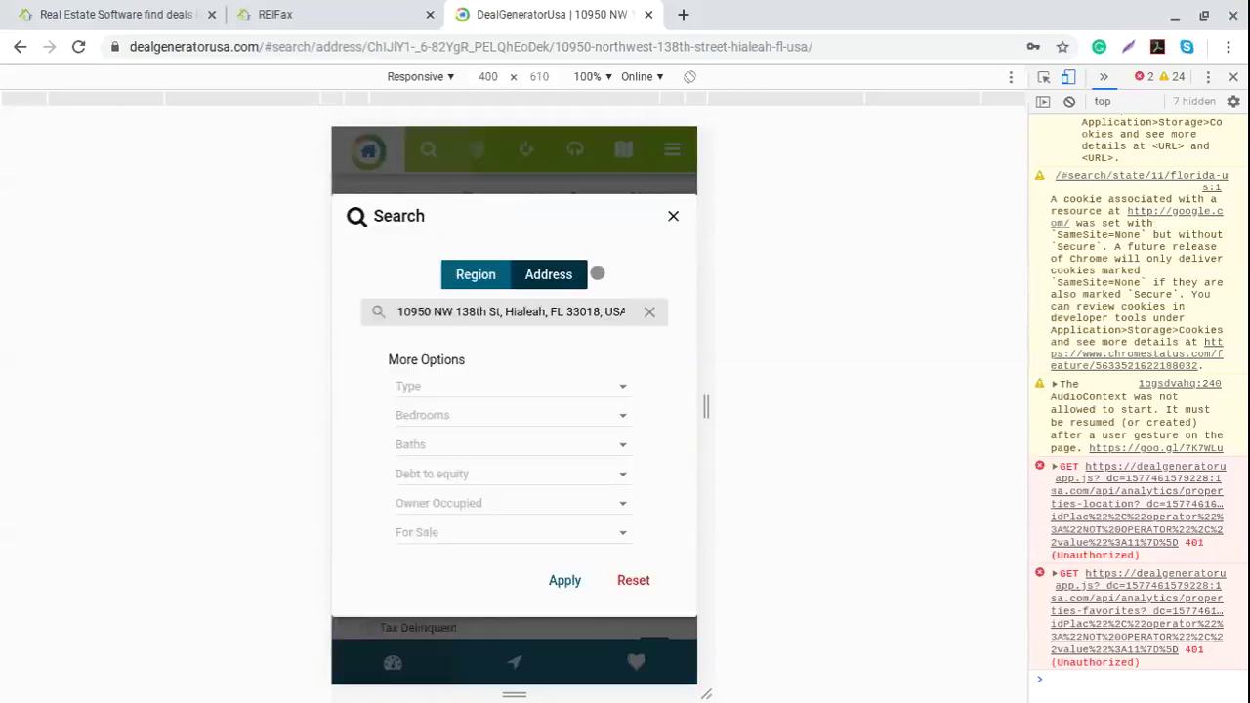
Step: Search the region '33311, Florida, US zipcode' to show its 2,864 total deals
click(484, 264)
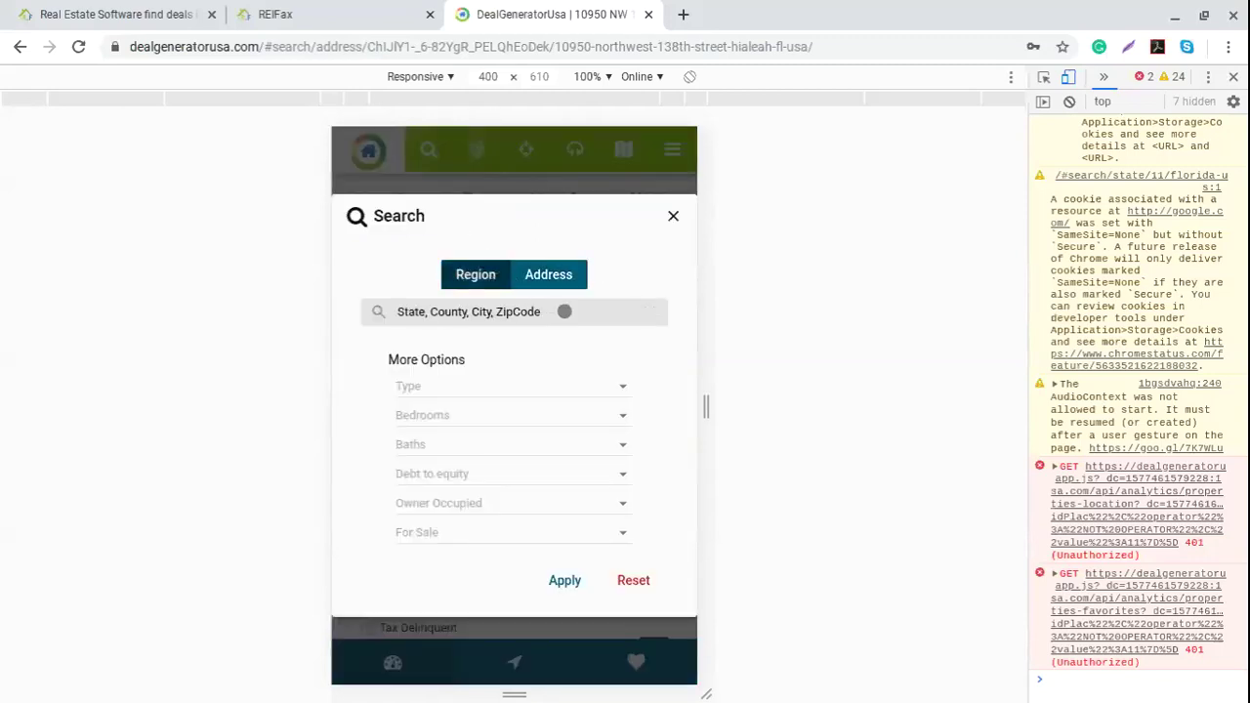
click(564, 310)
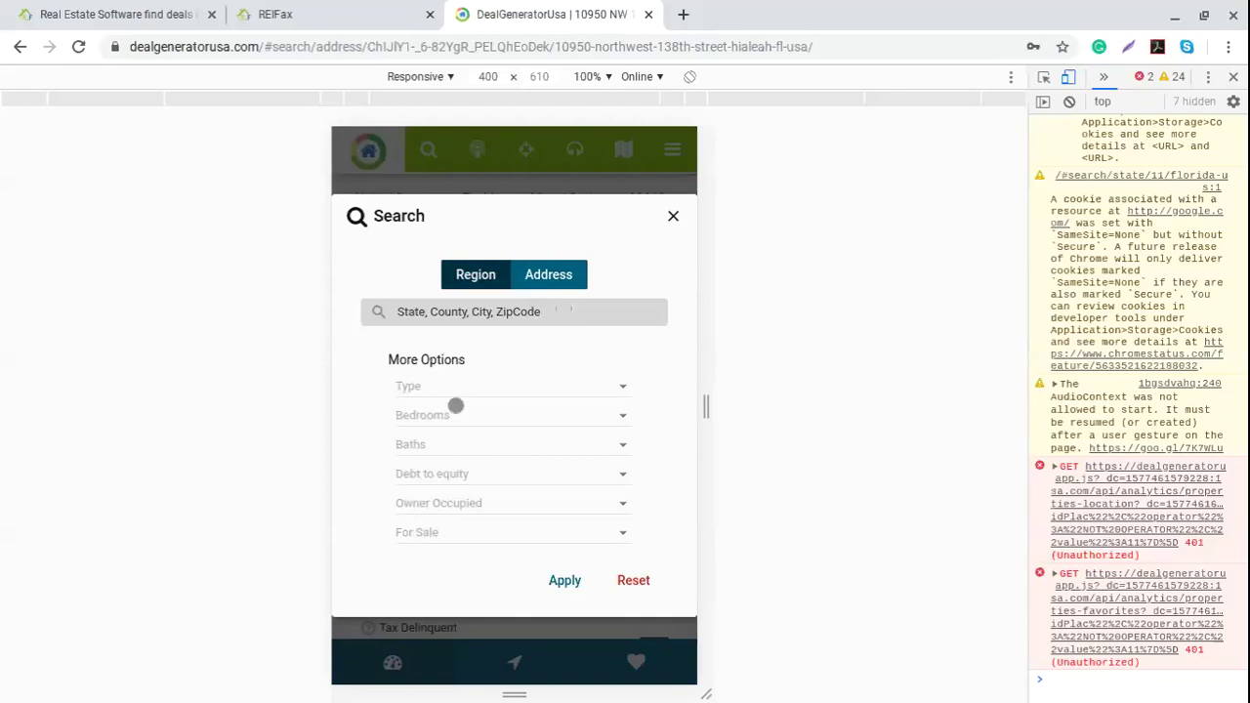
text(33111)
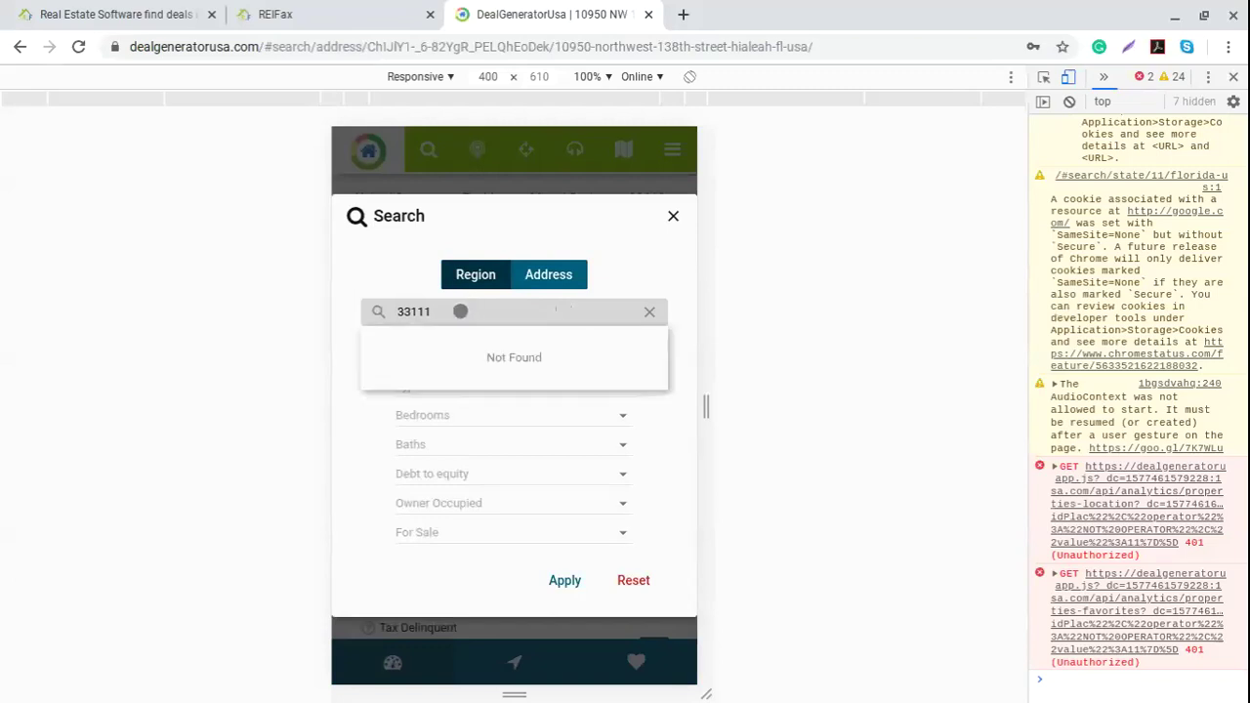
key(BackSpace)
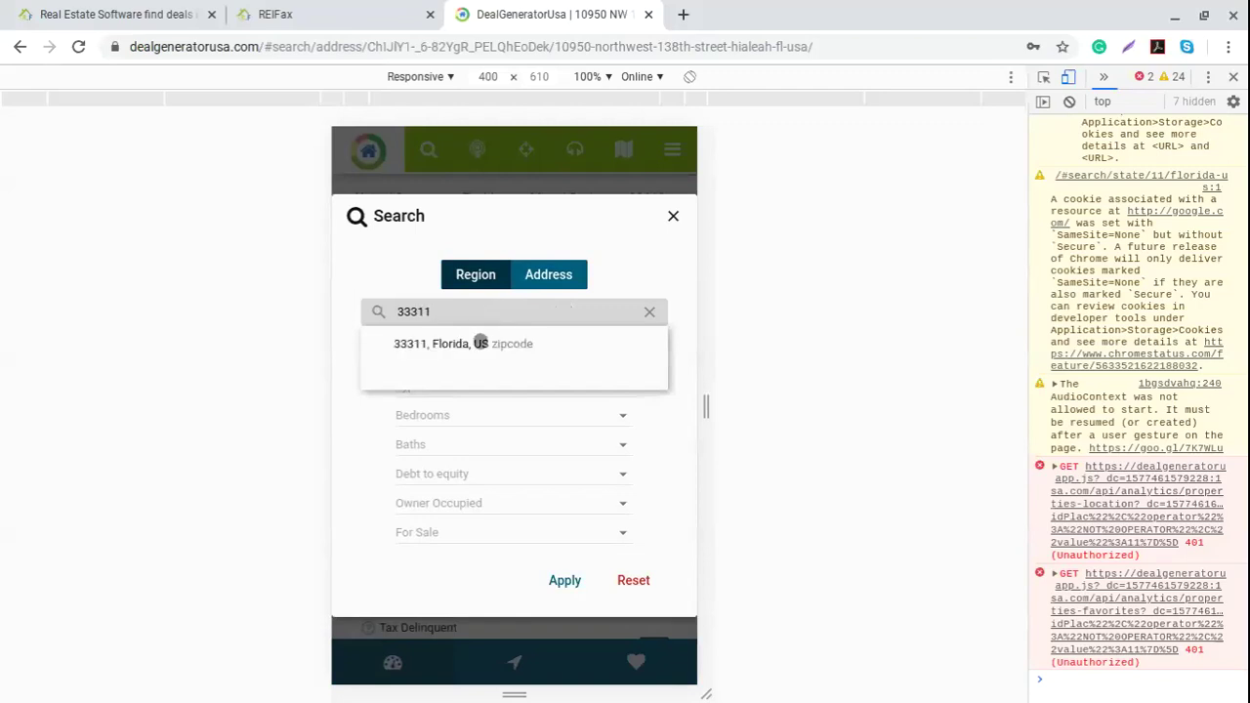
click(480, 343)
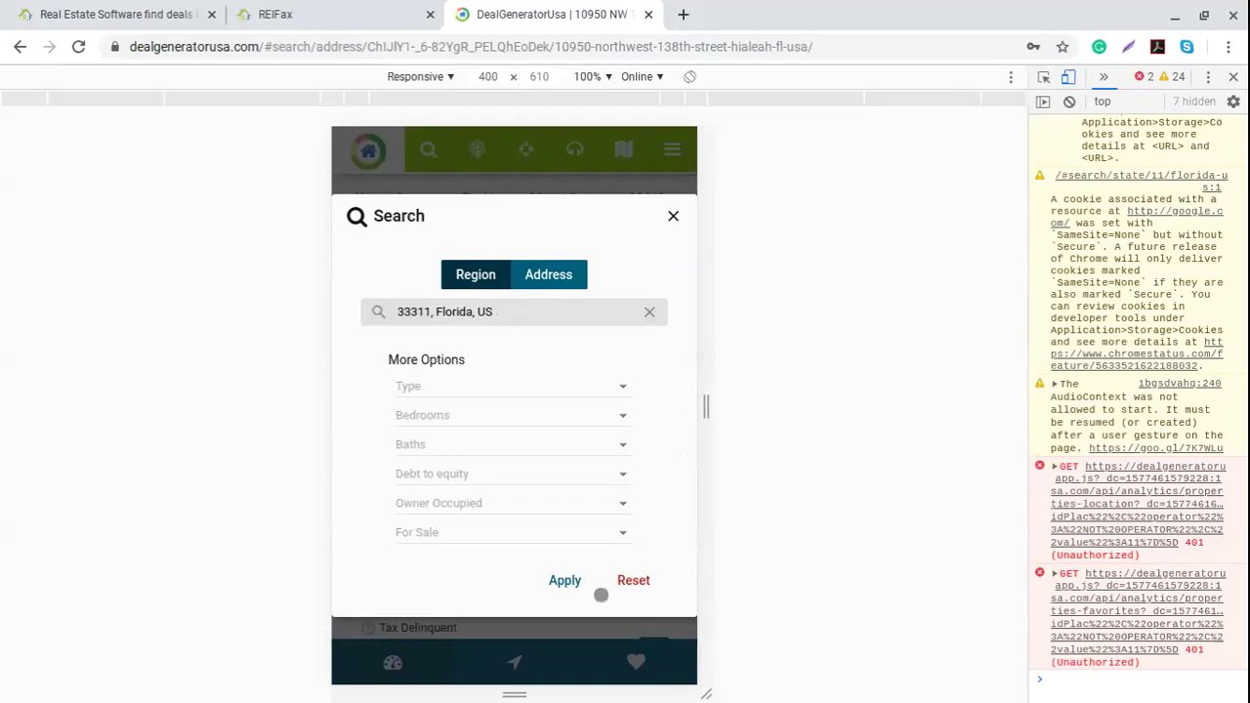
click(561, 580)
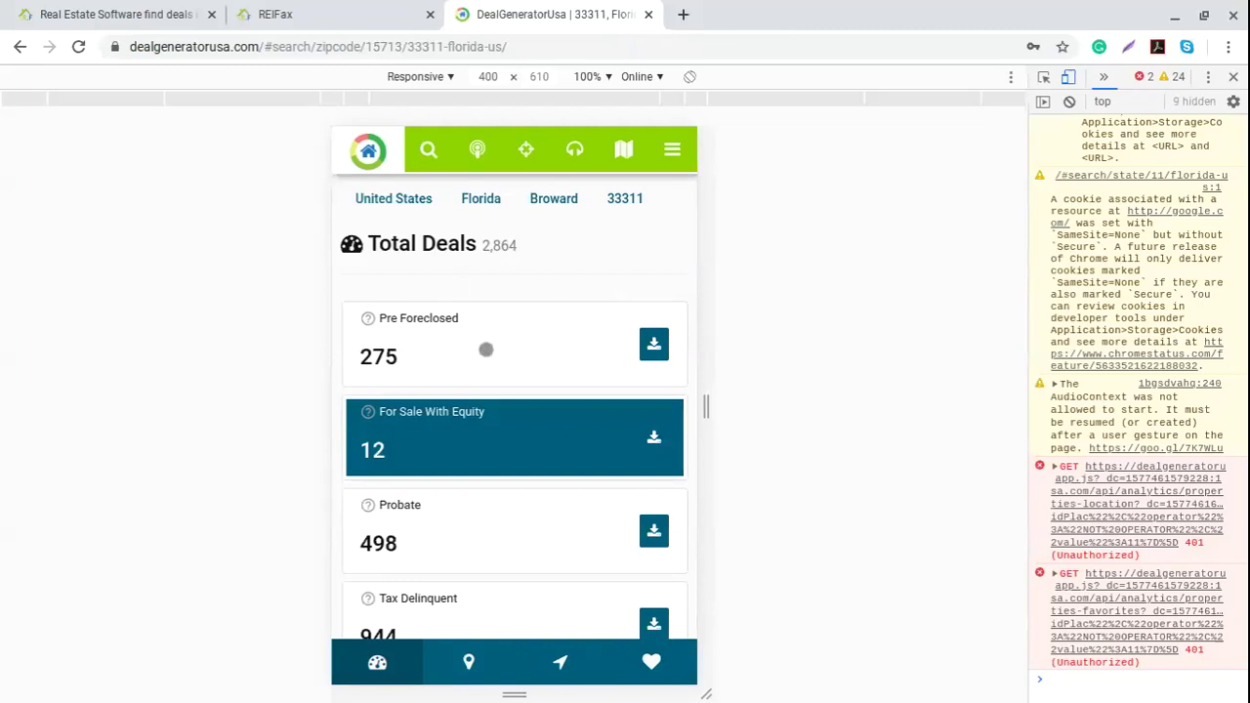
scroll(554, 368, down, 1)
scroll(553, 368, down, 6)
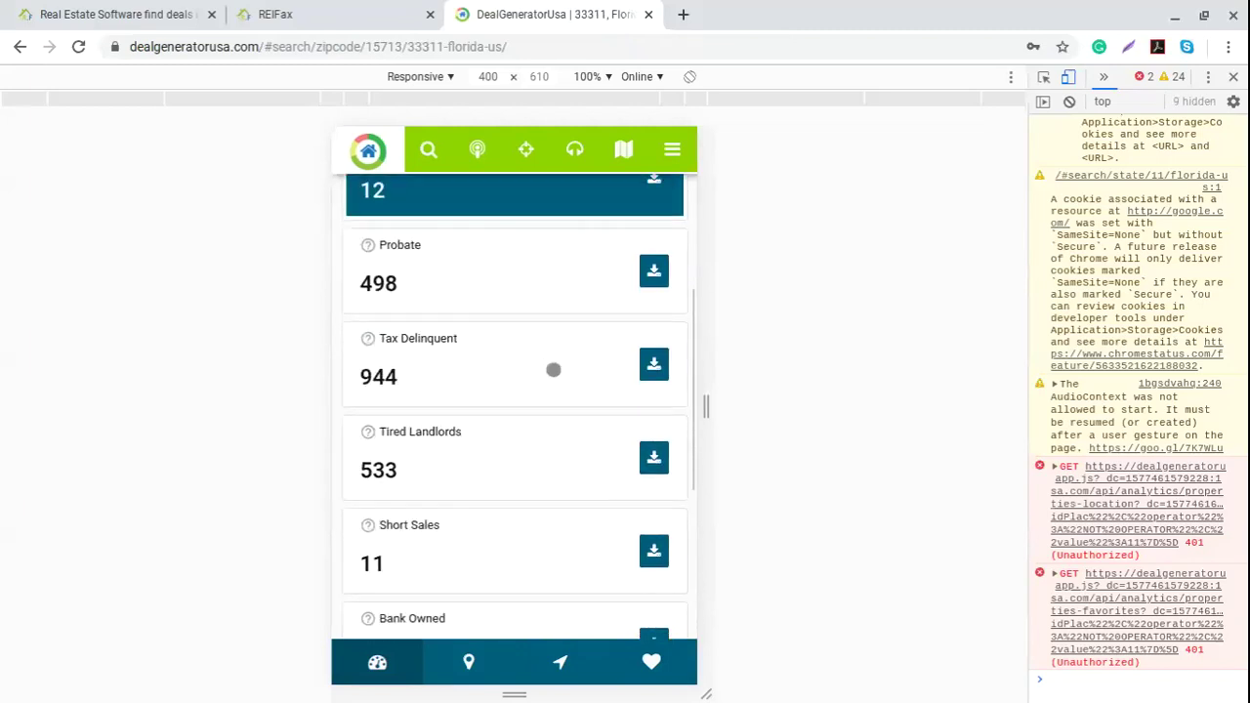
scroll(574, 498, up, 6)
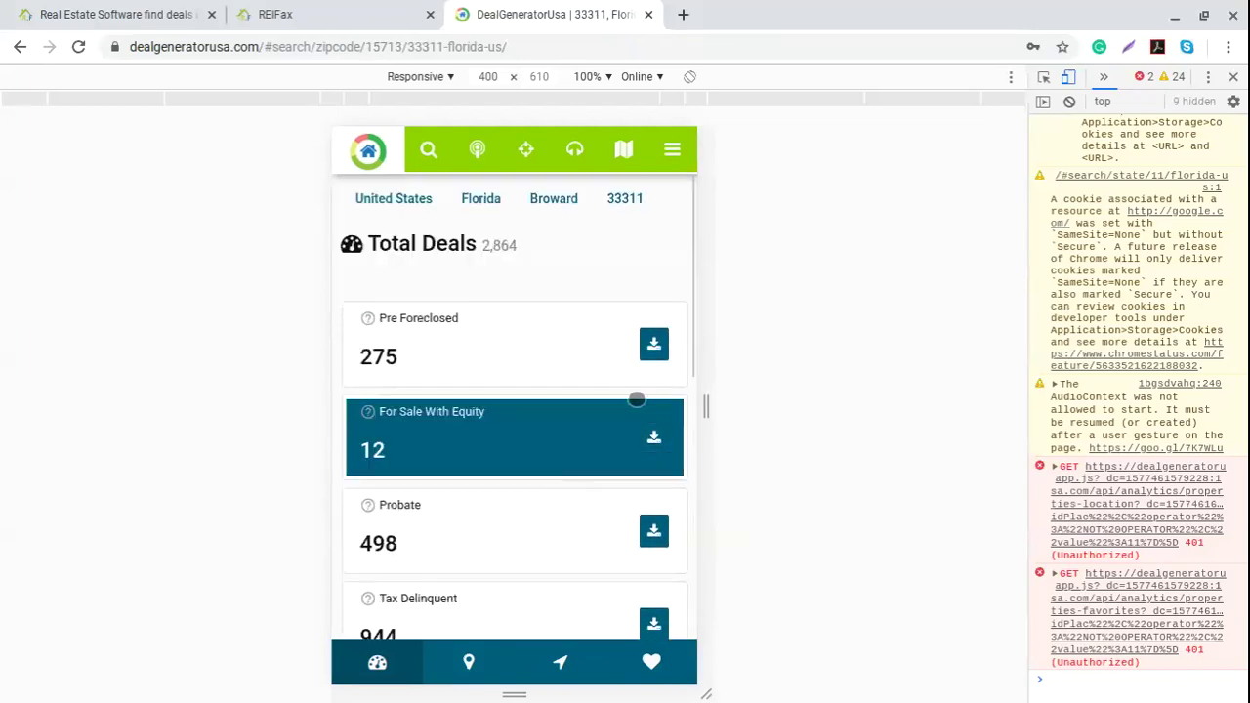
scroll(556, 418, down, 4)
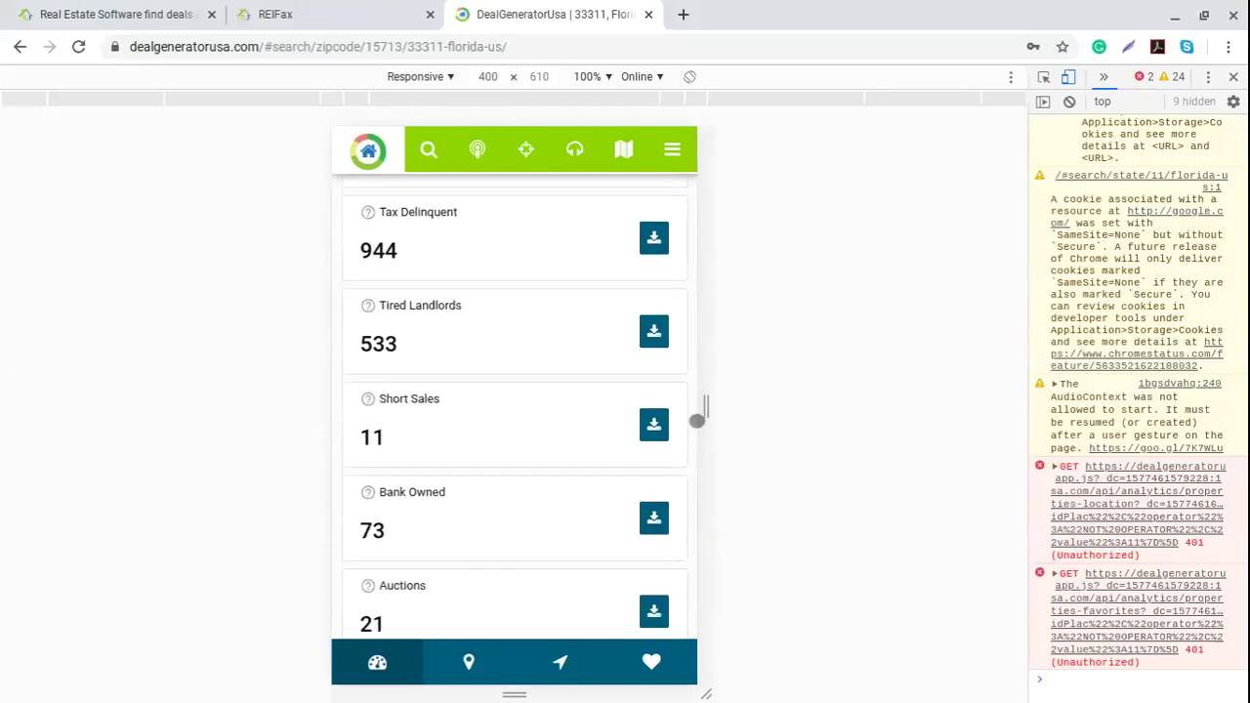
Step: Download the 11 Short Sales deals for zip 33311 with all columns as short_sales1577461957.xlsx
click(660, 431)
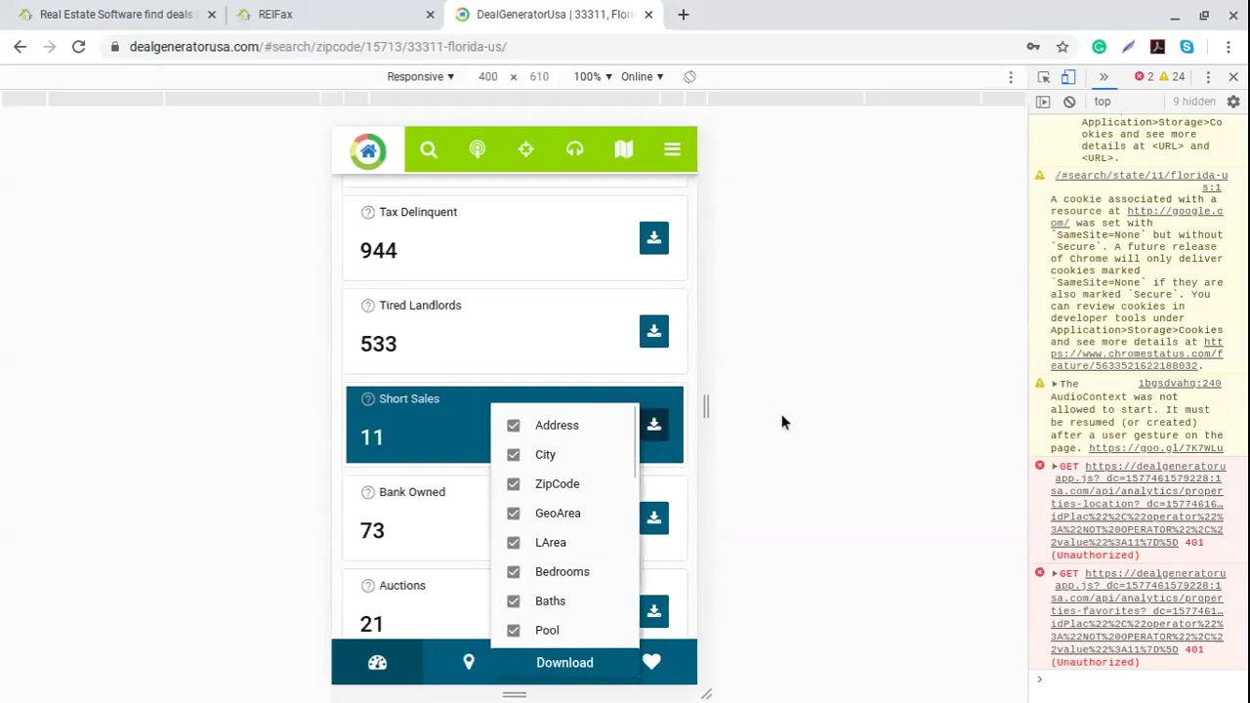
scroll(577, 477, down, 2)
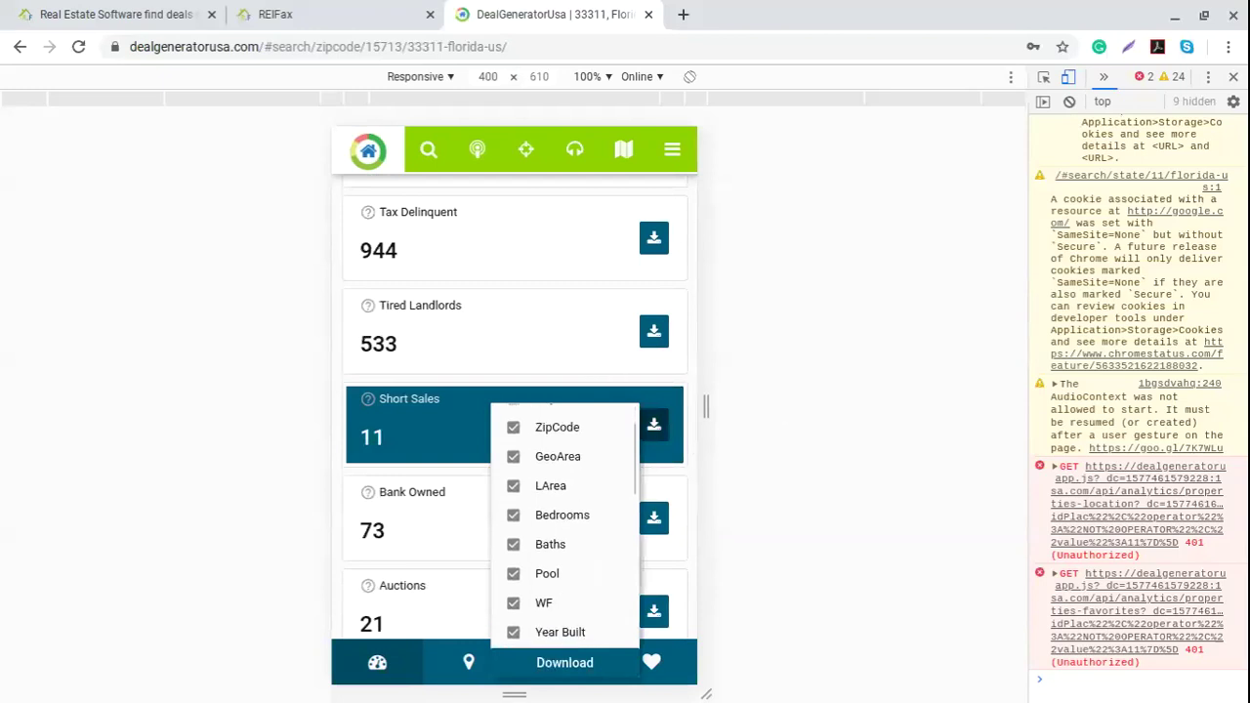
scroll(575, 477, down, 3)
click(564, 663)
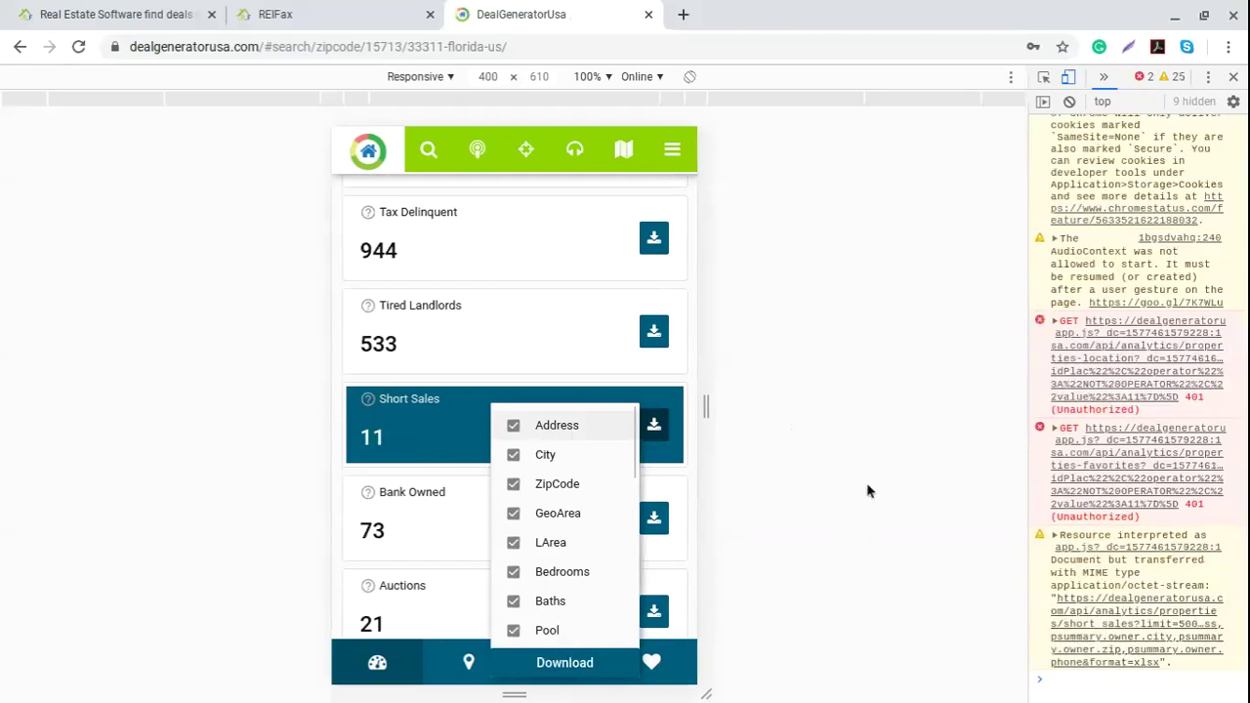
click(832, 485)
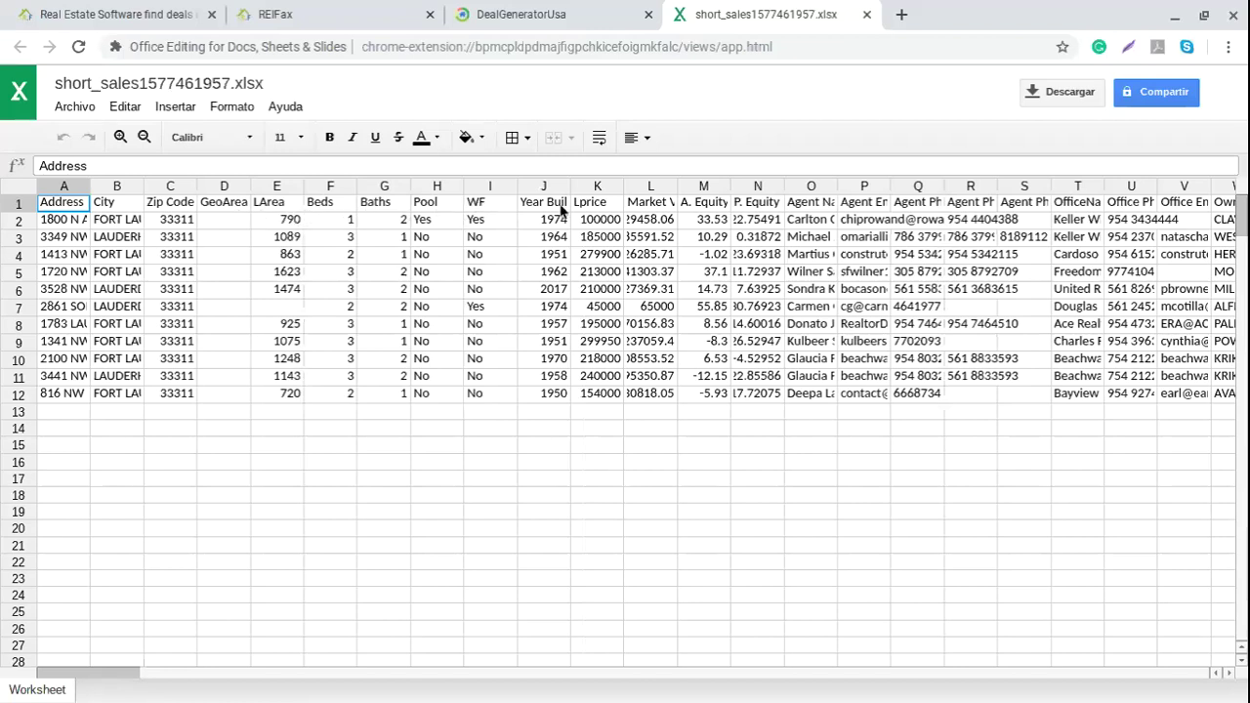
Step: Check the first property's list price, market value and equity values, then widen the Agent Name column
click(617, 209)
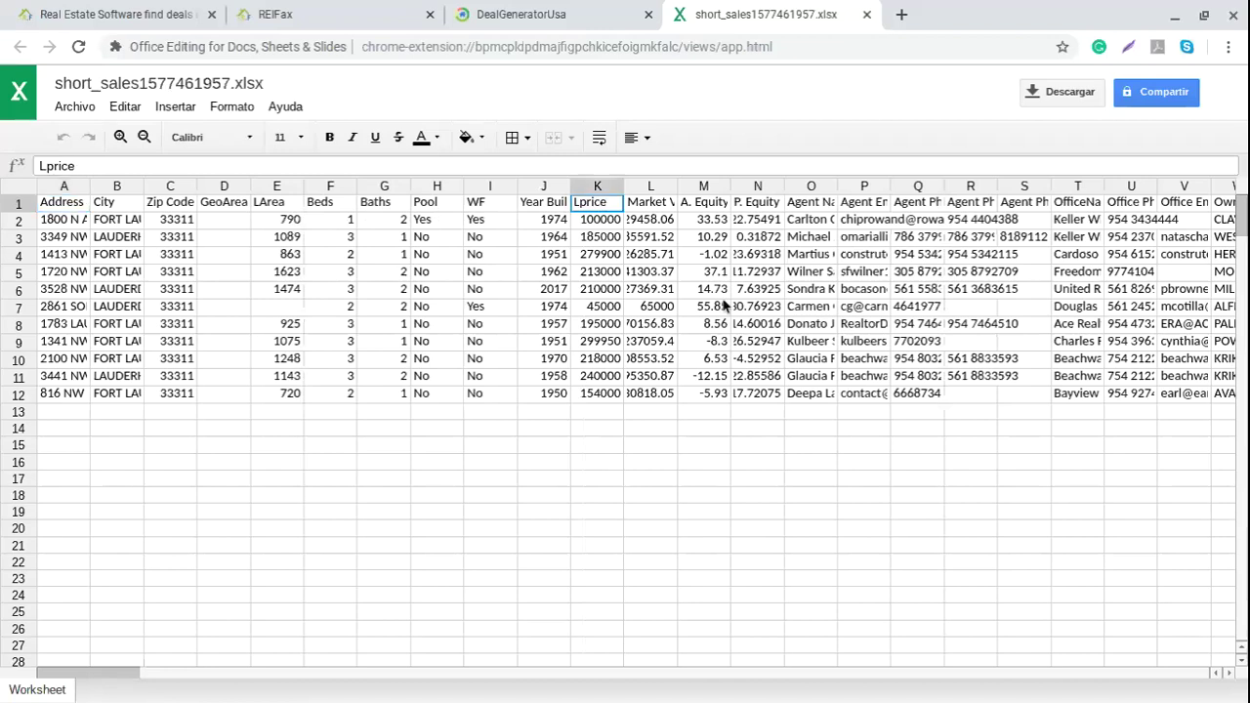
click(630, 187)
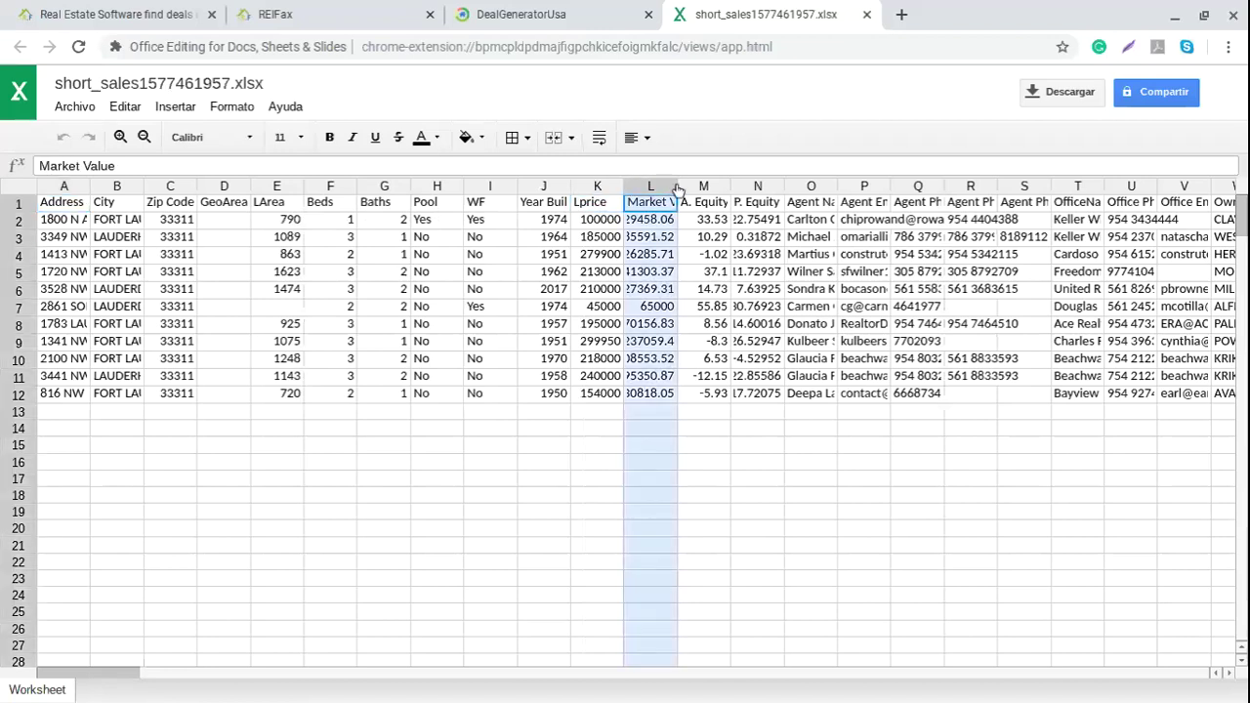
click(608, 222)
click(653, 221)
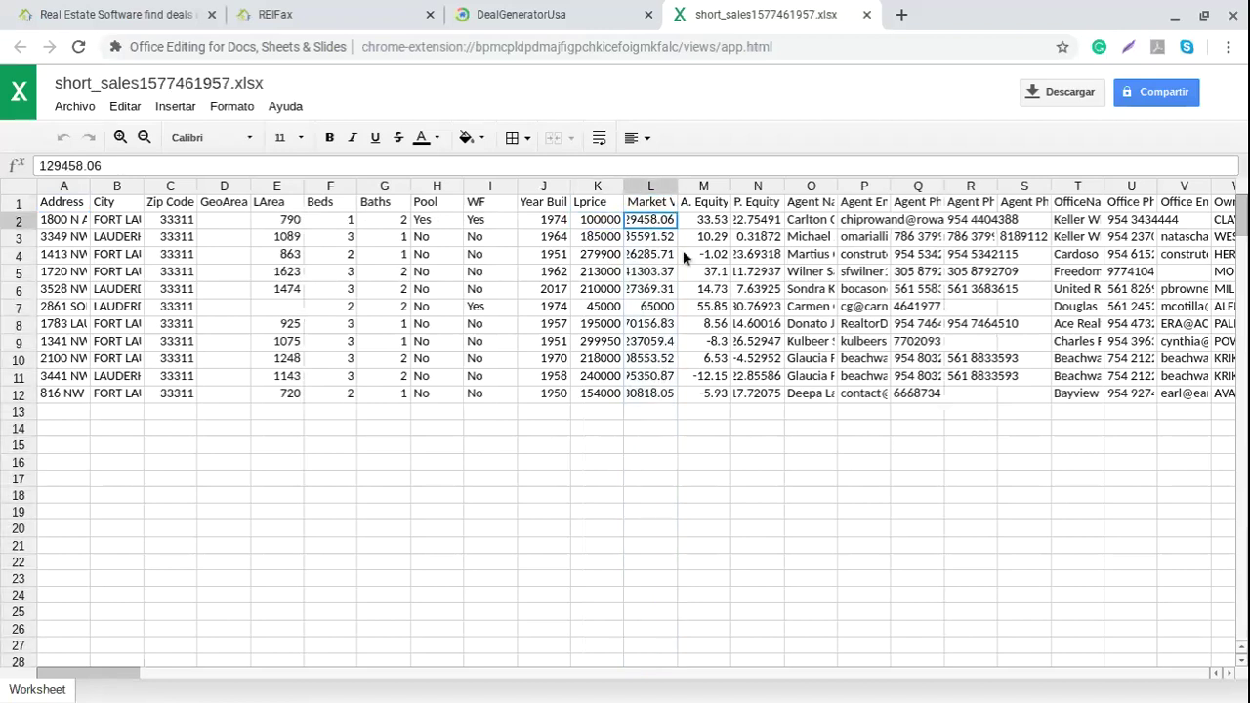
click(718, 220)
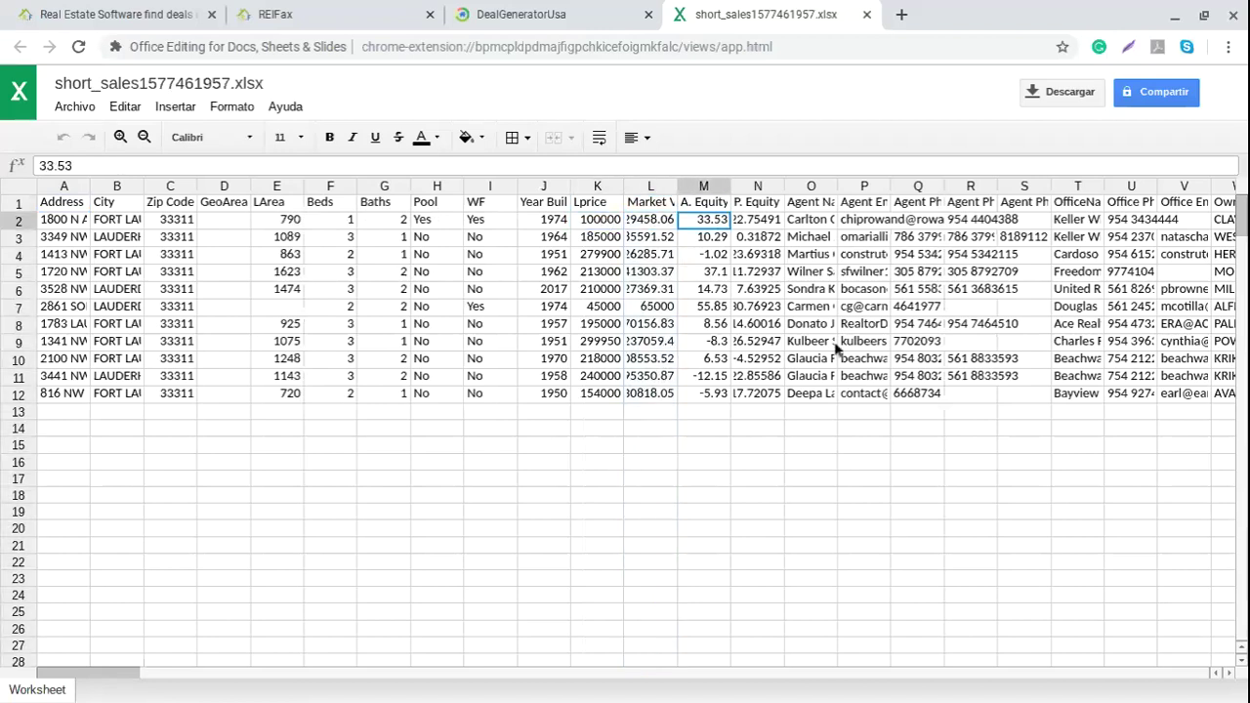
click(761, 225)
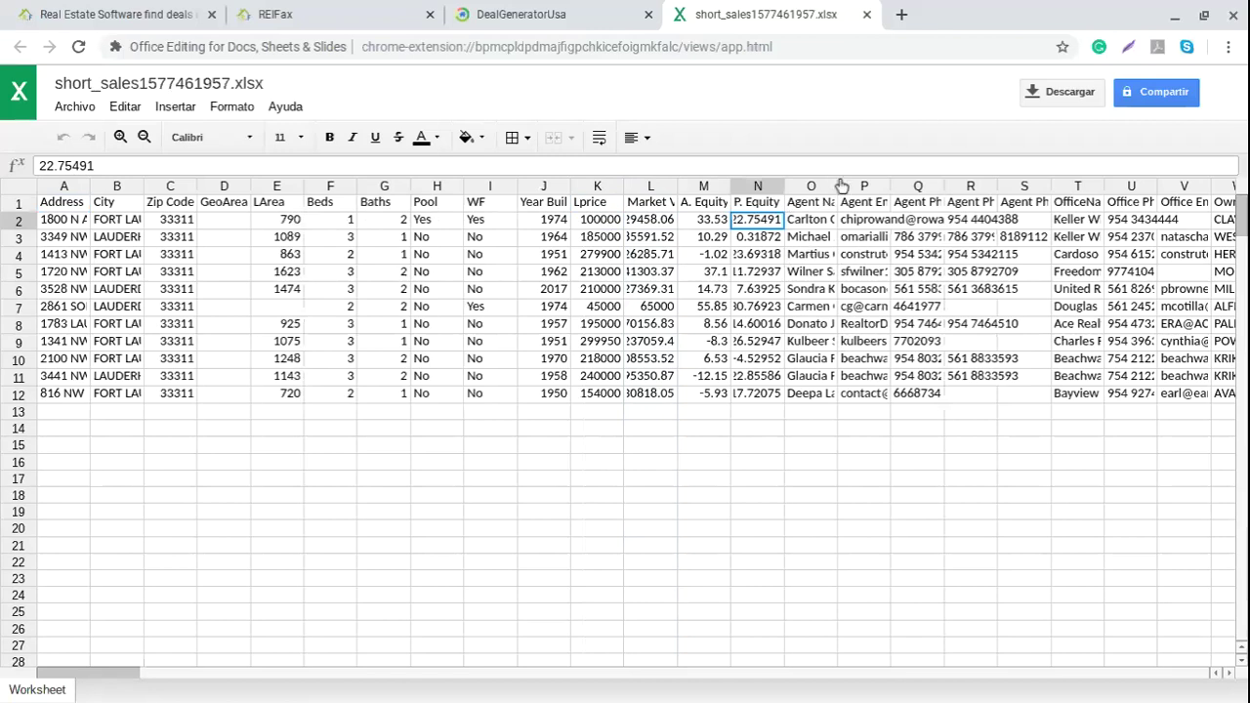
drag(837, 185, 1167, 186)
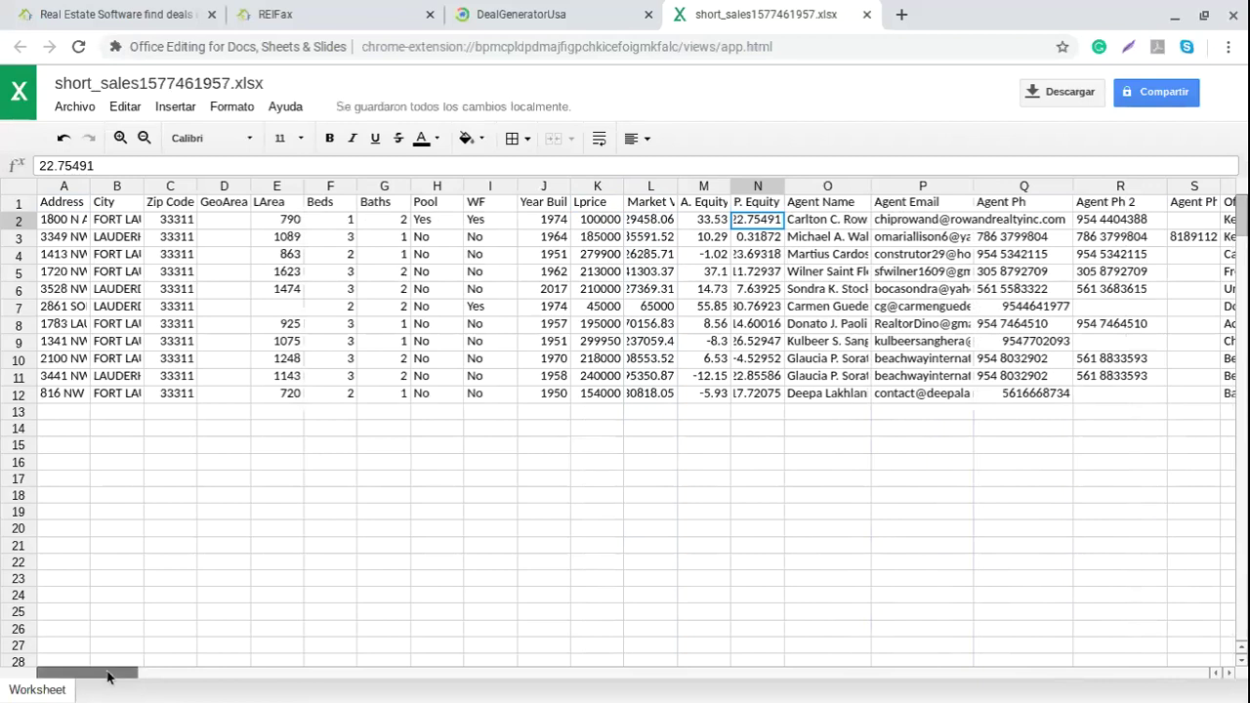
Step: Review the Owner Address and Phone Number 1 headings, then return to the zip 33311 results
click(208, 678)
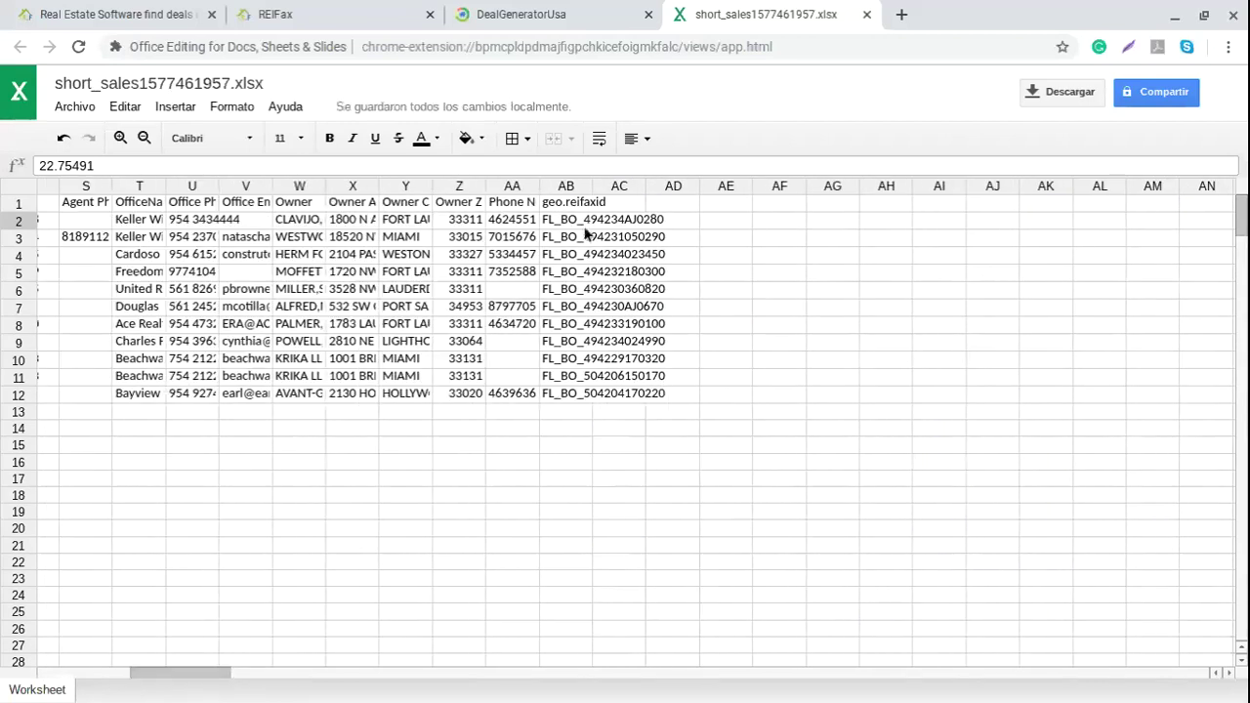
click(369, 207)
key(Right)
key(Right)
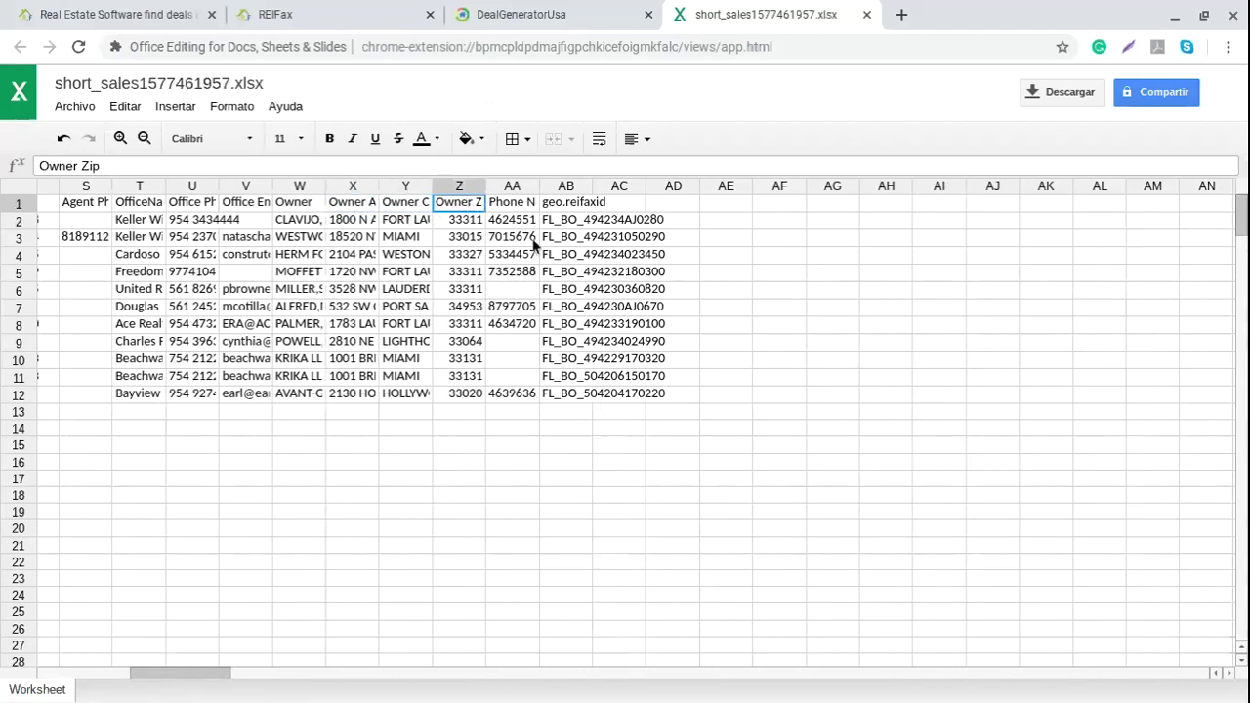
key(Right)
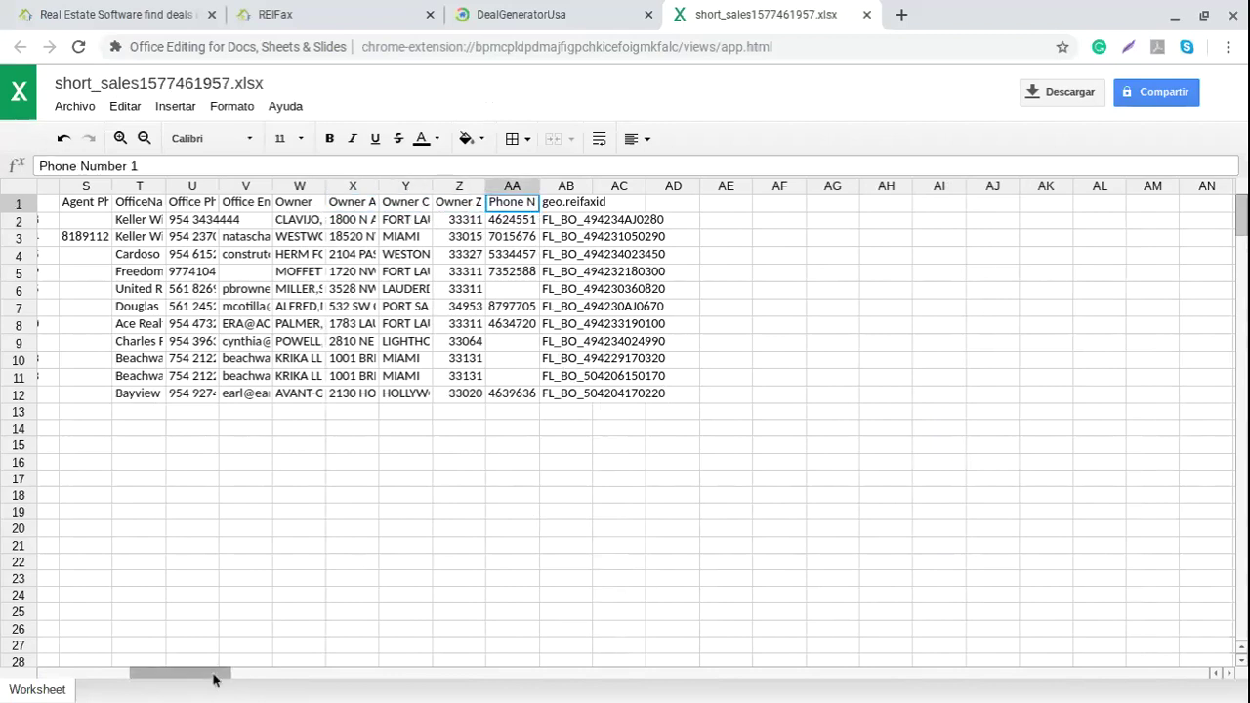
drag(209, 673, 116, 673)
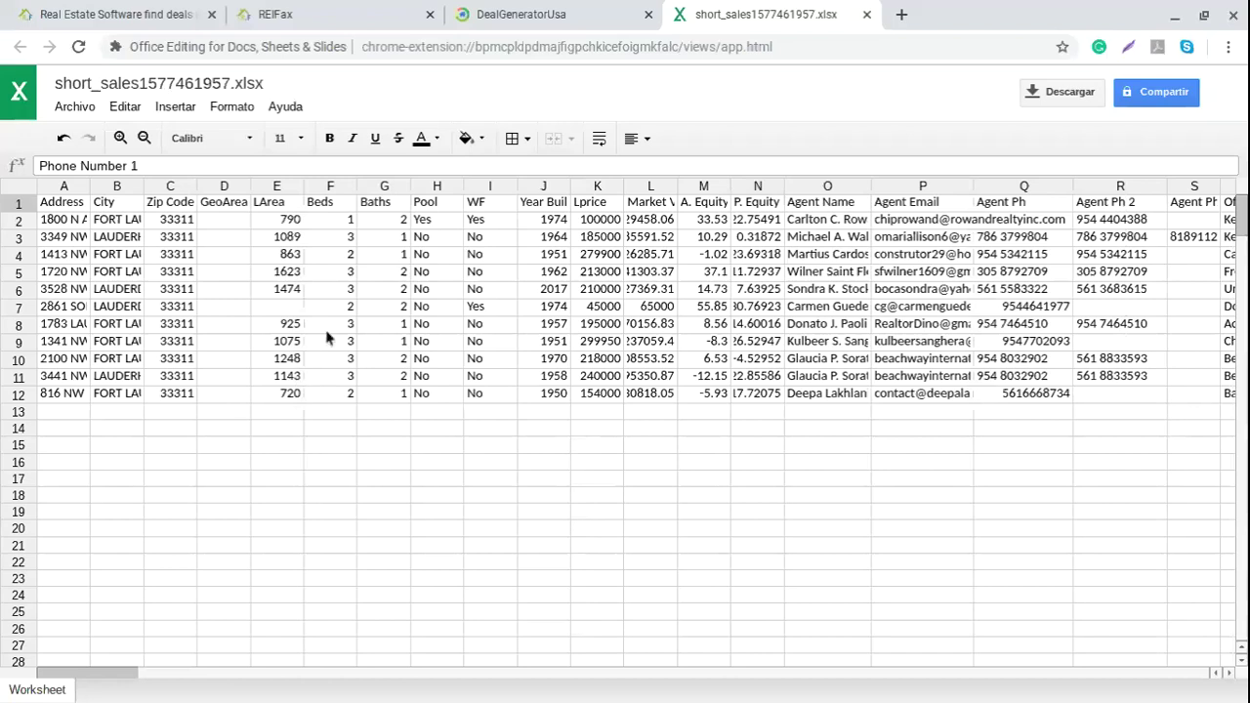
click(493, 22)
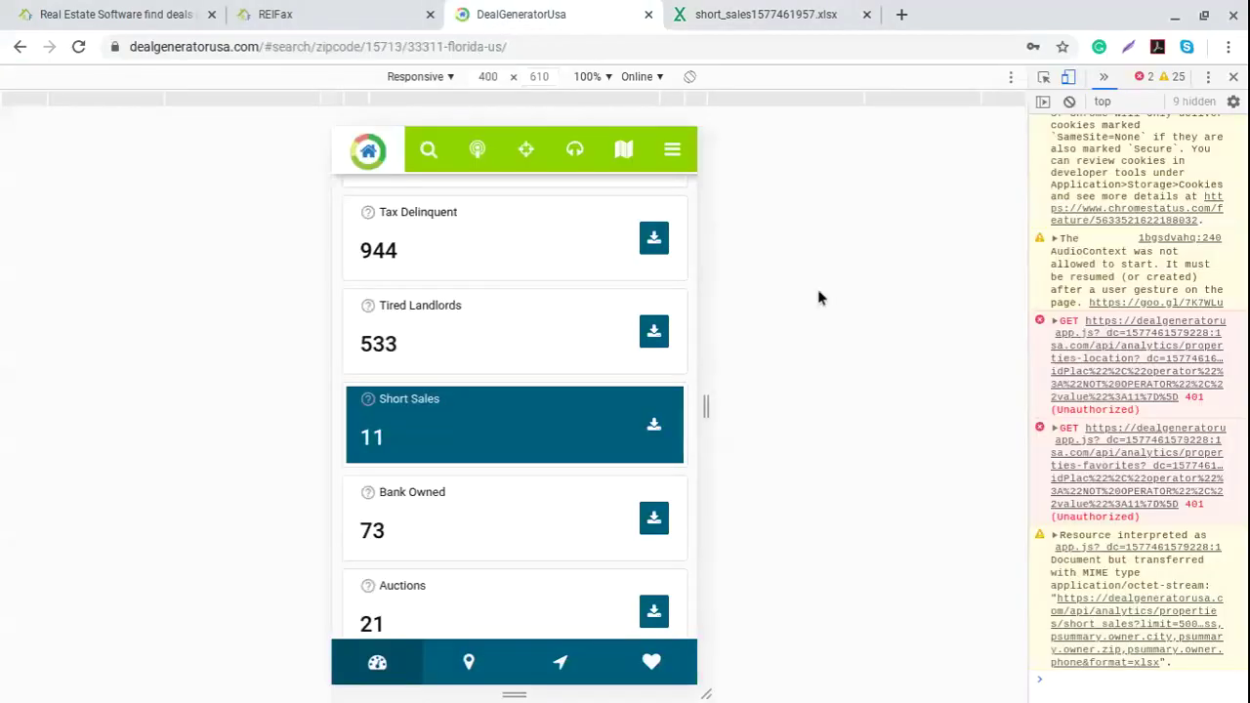